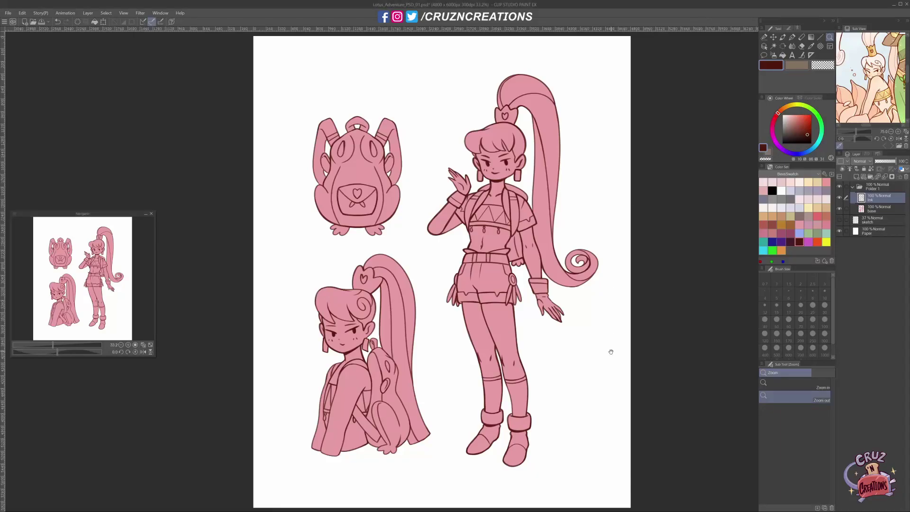
# Step: Add Layer 1 above the base layer and clip it to the layer below
pyautogui.moveTo(612, 352); pyautogui.dragTo(624, 345)
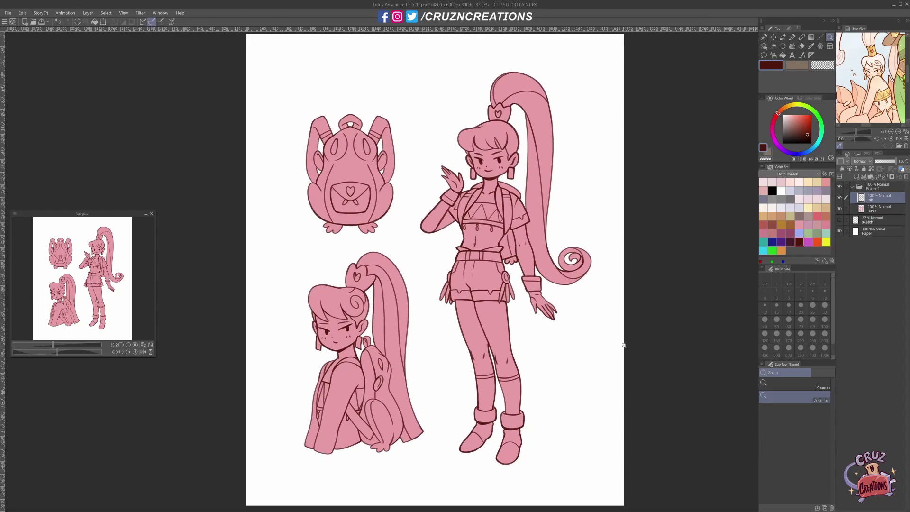
pyautogui.click(873, 210)
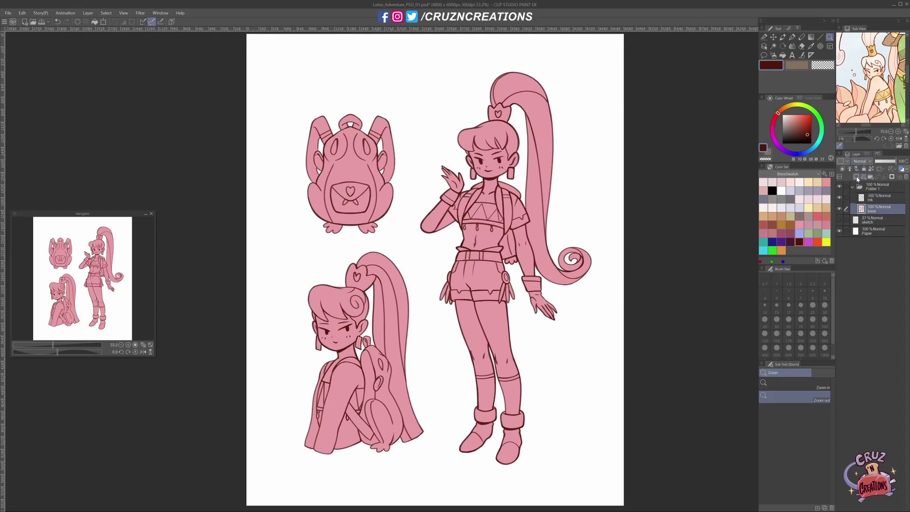
pyautogui.click(857, 177)
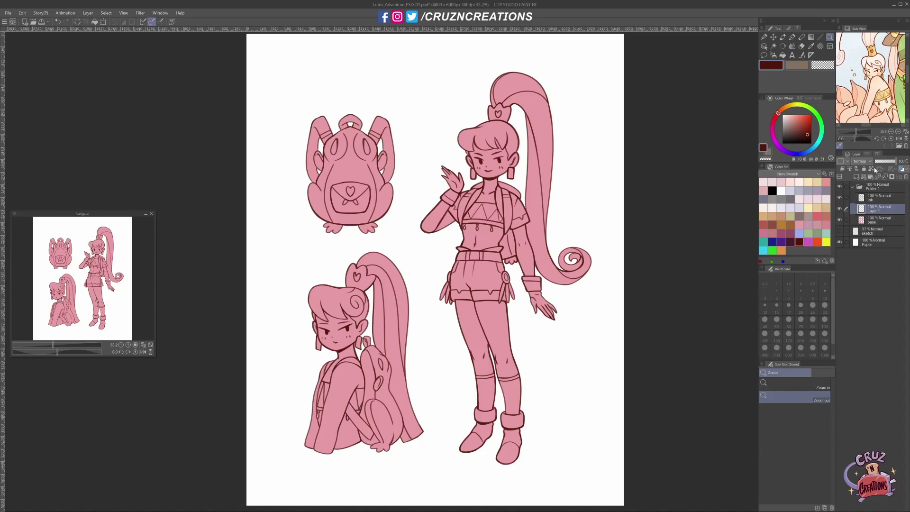
pyautogui.click(843, 169)
# Step: Fill the standing girl's crop top with light peach using the Fill tool
pyautogui.press('g')
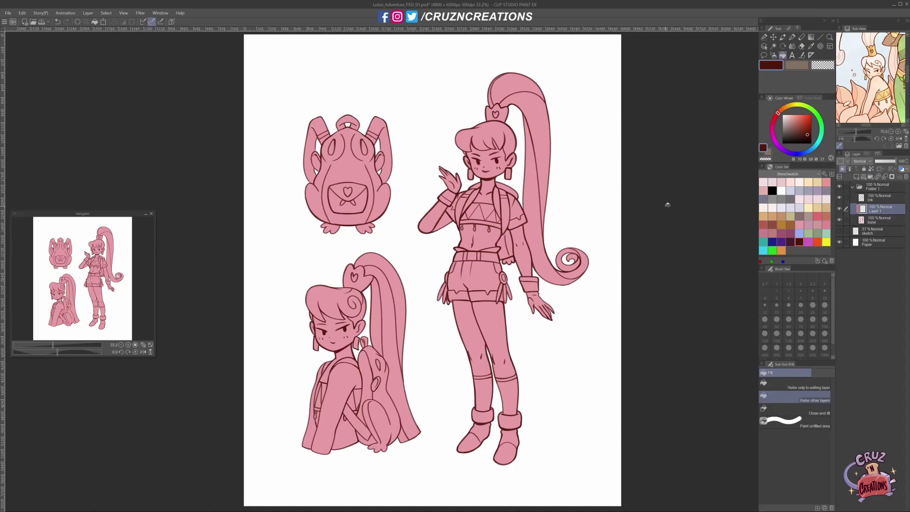
pyautogui.click(818, 208)
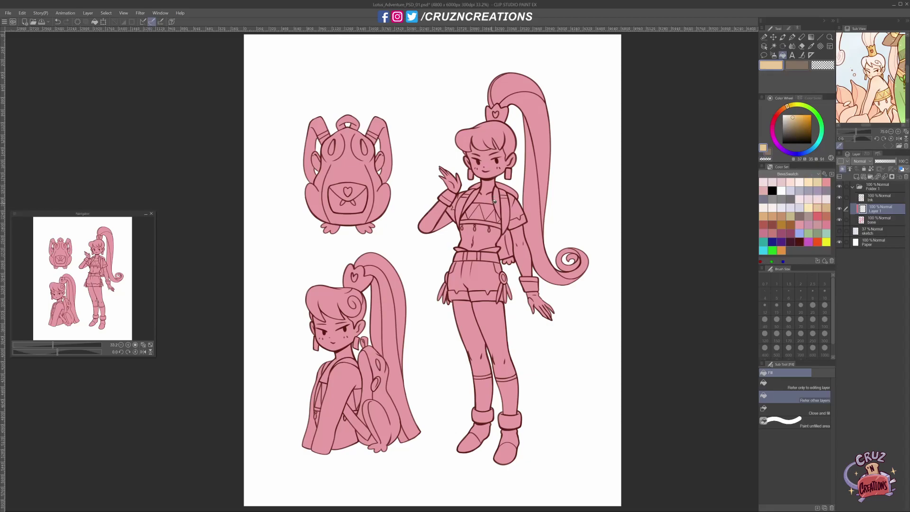
pyautogui.click(488, 213)
pyautogui.click(476, 206)
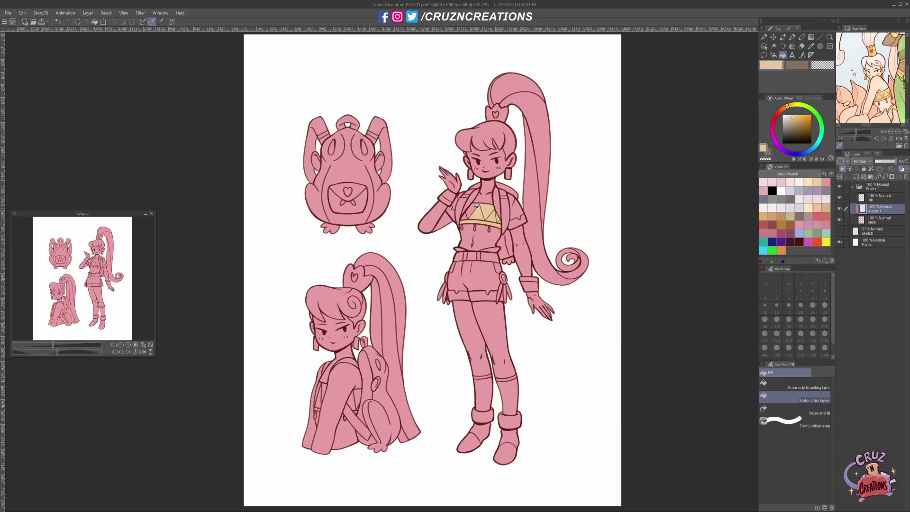
pyautogui.moveTo(516, 157); pyautogui.dragTo(521, 159)
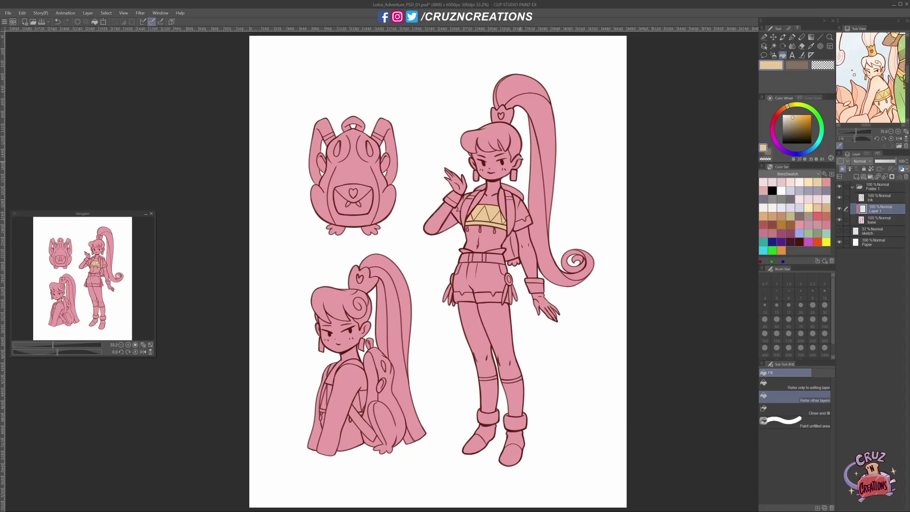
# Step: Fill the standing girl's face, neck, midriff, arms and legs with lighter peach skin
pyautogui.click(800, 182)
pyautogui.click(500, 168)
pyautogui.click(490, 194)
pyautogui.click(485, 240)
pyautogui.click(527, 234)
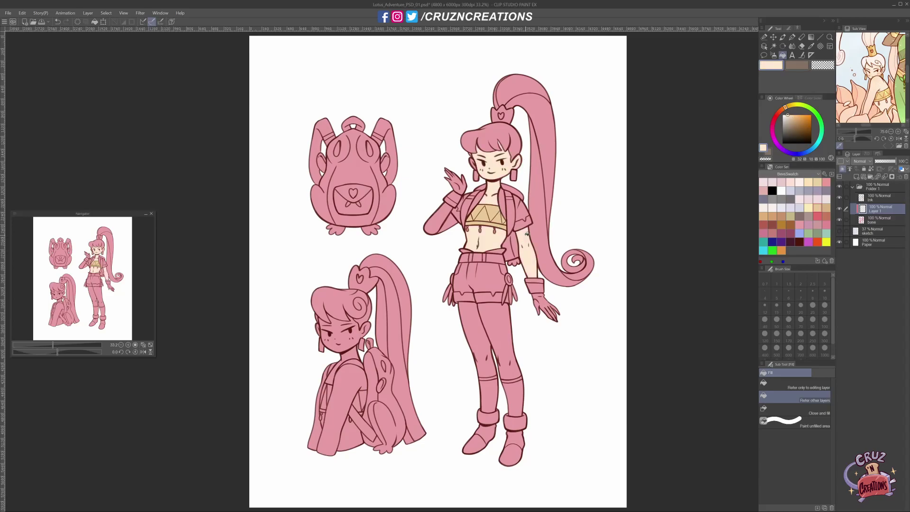
pyautogui.click(445, 208)
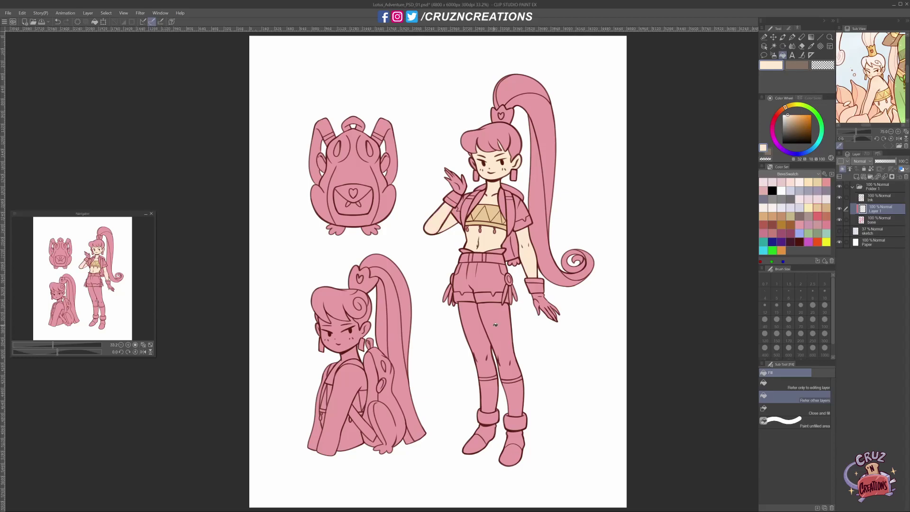
pyautogui.click(496, 332)
# Step: Fill the bottom-left figure's leg, torso, arms, chest and face with skin colour
pyautogui.click(344, 394)
pyautogui.click(351, 432)
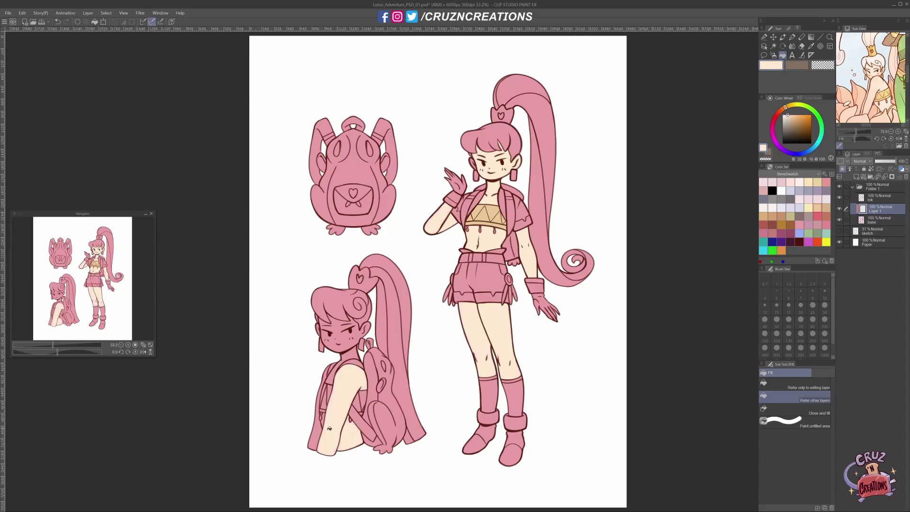
pyautogui.click(318, 418)
pyautogui.click(352, 357)
pyautogui.click(349, 335)
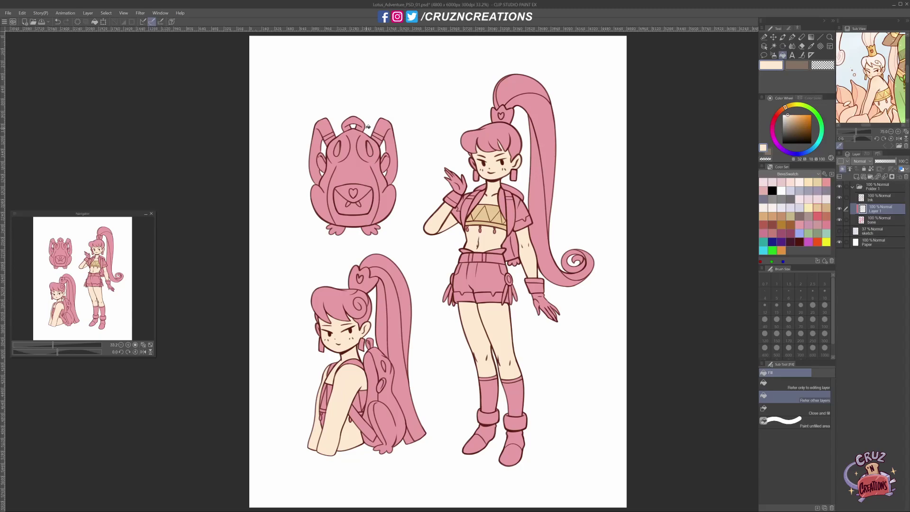
# Step: Fill the bottom-left figure's crop top tan
pyautogui.keyDown('alt'); pyautogui.click(492, 204); pyautogui.keyUp('alt')
pyautogui.click(364, 393)
pyautogui.click(331, 393)
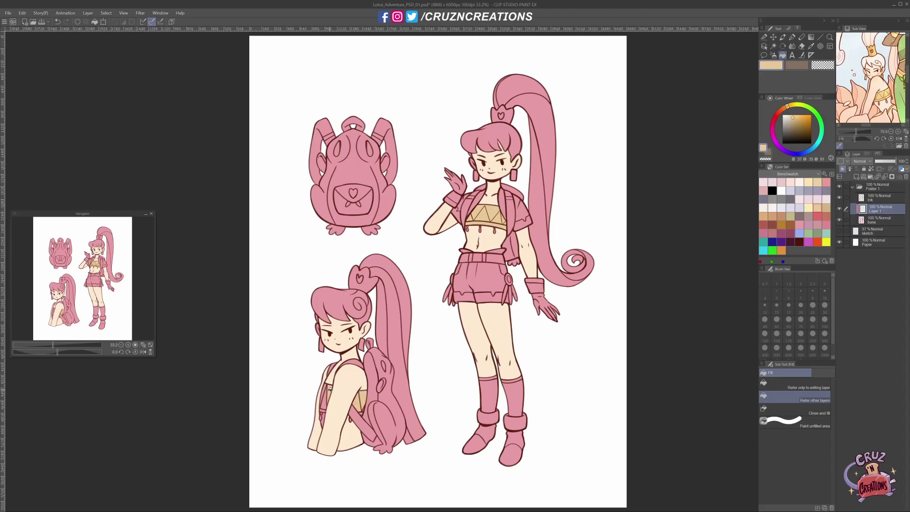
pyautogui.keyDown('alt'); pyautogui.click(349, 440); pyautogui.keyUp('alt')
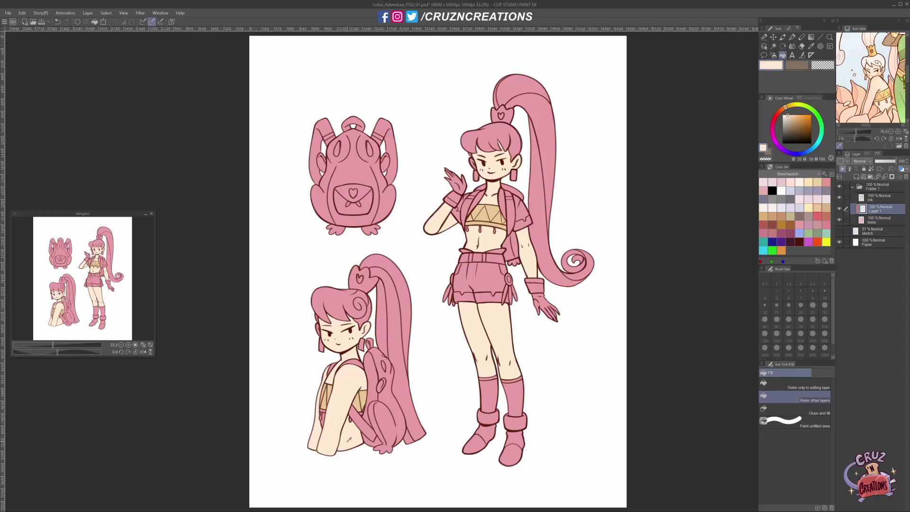
pyautogui.keyDown('alt'); pyautogui.click(325, 411); pyautogui.keyUp('alt')
# Step: Zoom around the two figures and pick light pink from the swatches
pyautogui.hotkey('ctrl', 'space')
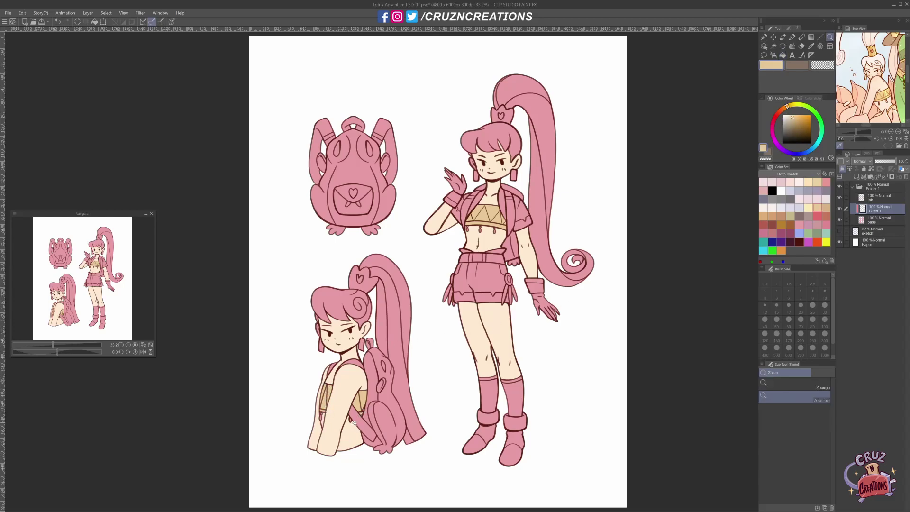
pyautogui.moveTo(355, 422); pyautogui.dragTo(365, 414)
pyautogui.press('p')
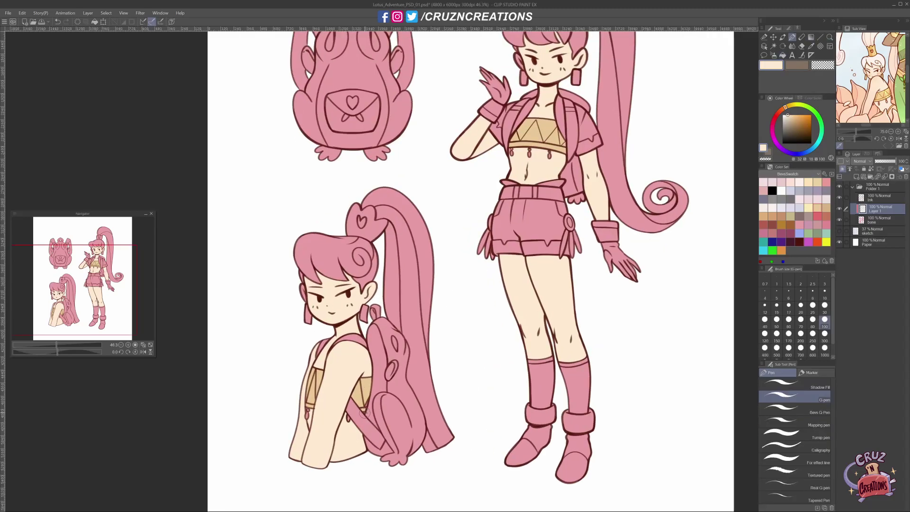
pyautogui.moveTo(365, 413)
pyautogui.mouseDown()
pyautogui.moveTo(417, 384)
pyautogui.moveTo(462, 381)
pyautogui.mouseUp()
pyautogui.scroll(-2, 441, 379)
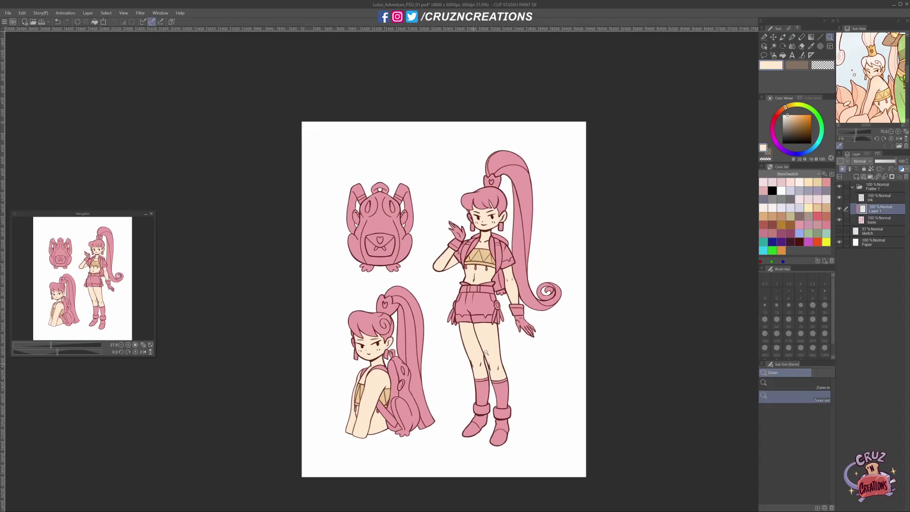
pyautogui.click(800, 199)
# Step: Refill the standing girl's legs, arms, stomach and face, plus the bust figure's arm, light pink
pyautogui.moveTo(519, 303); pyautogui.dragTo(523, 301)
pyautogui.press('g')
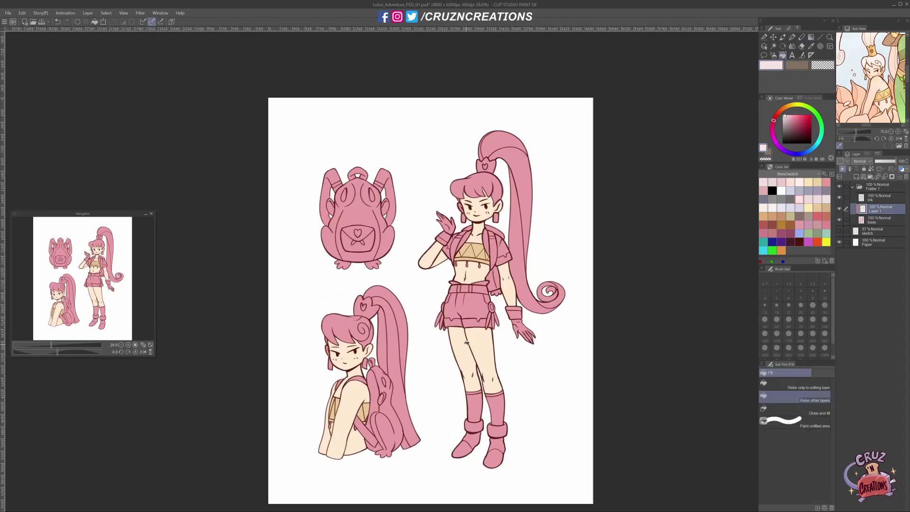
pyautogui.click(479, 336)
pyautogui.click(512, 284)
pyautogui.click(481, 272)
pyautogui.click(438, 256)
pyautogui.click(483, 212)
pyautogui.click(357, 437)
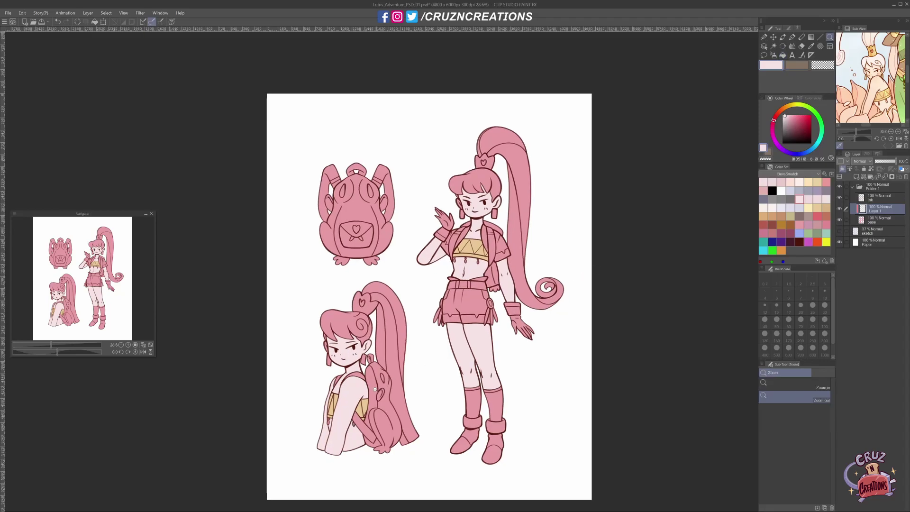
pyautogui.scroll(2, 382, 369)
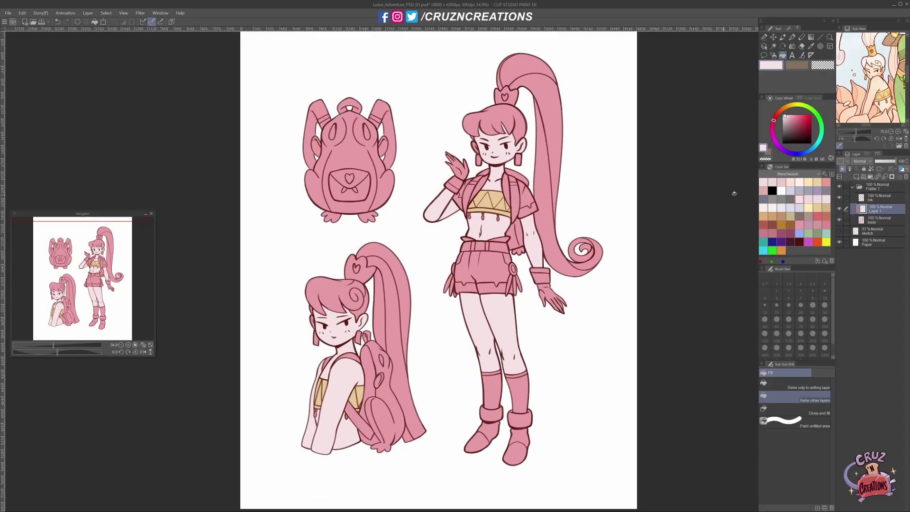
# Step: Fill the standing girl's shorts, shorts cuff and jacket sleeve light peach
pyautogui.click(800, 182)
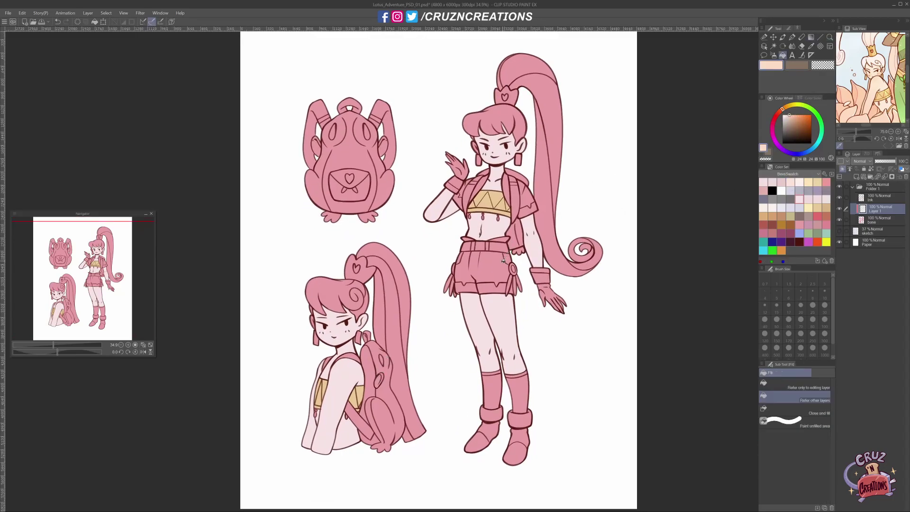
pyautogui.click(487, 267)
pyautogui.click(478, 286)
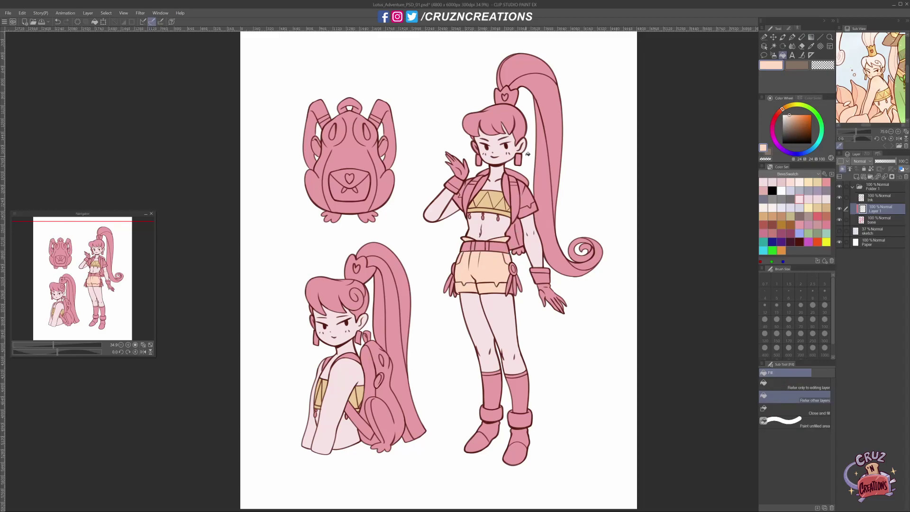
pyautogui.click(528, 185)
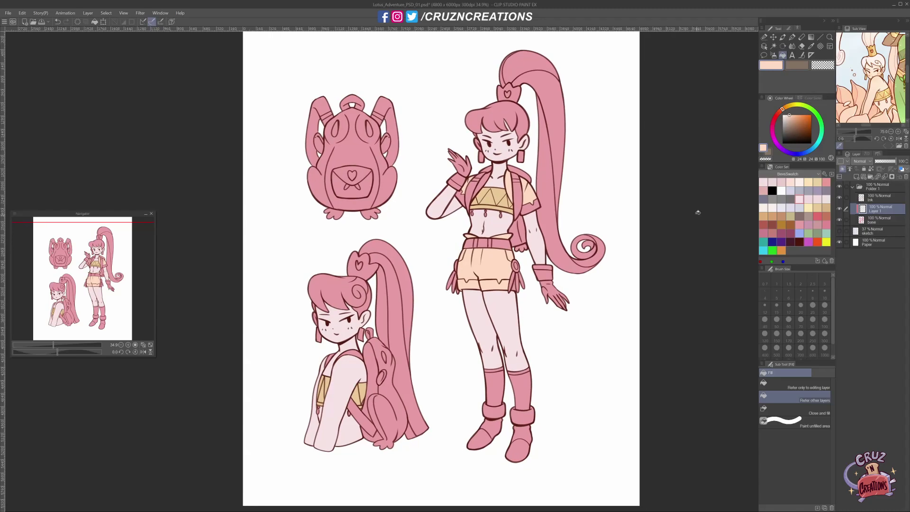
# Step: Sample the crop-top tan from the drawing while adjusting the view
pyautogui.keyDown('alt'); pyautogui.click(373, 391); pyautogui.keyUp('alt')
pyautogui.press('p')
pyautogui.scroll(5, 374, 392)
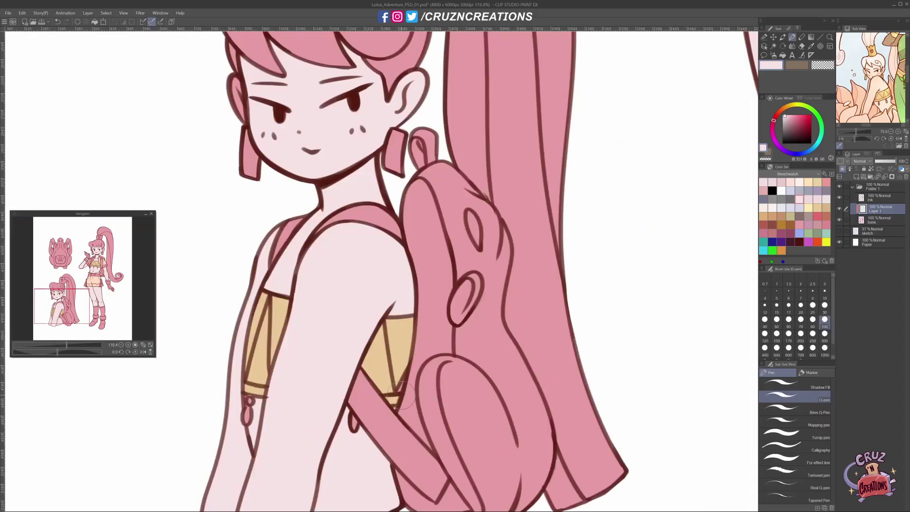
pyautogui.keyDown('alt'); pyautogui.click(394, 387); pyautogui.keyUp('alt')
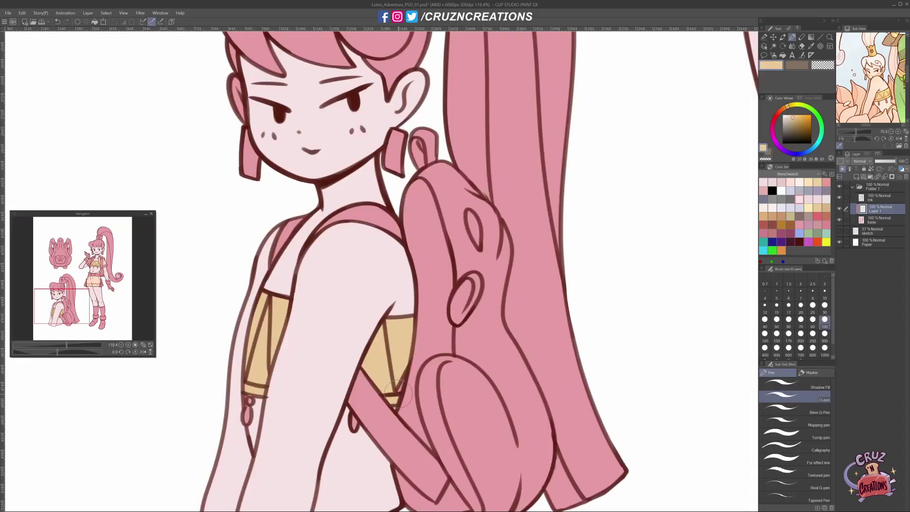
pyautogui.keyDown('ctrl'); pyautogui.keyDown('alt'); pyautogui.click(495, 308); pyautogui.keyUp('alt'); pyautogui.keyUp('ctrl')
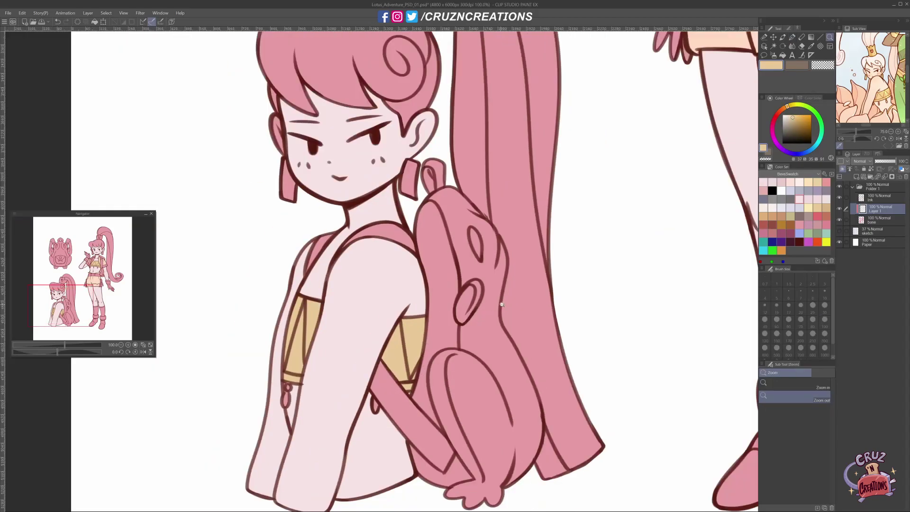
pyautogui.scroll(-4, 496, 307)
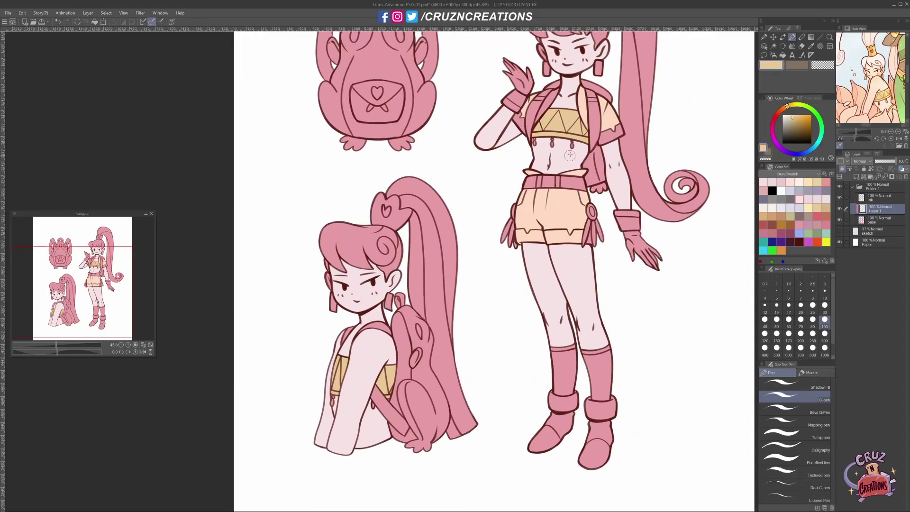
pyautogui.scroll(3, 575, 115)
# Step: Fill both figures' heart hair ornaments and the earring golden tan, then zoom in
pyautogui.press('g')
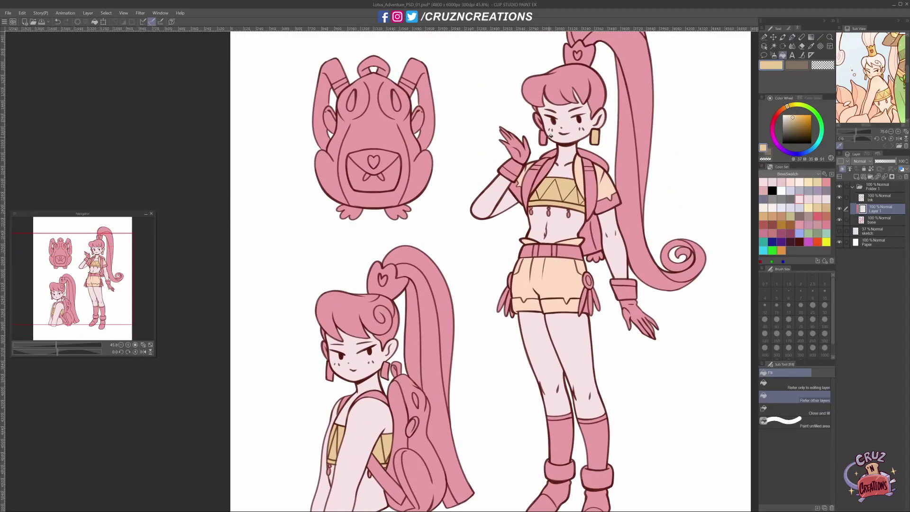
pyautogui.click(578, 58)
pyautogui.click(394, 283)
pyautogui.click(386, 370)
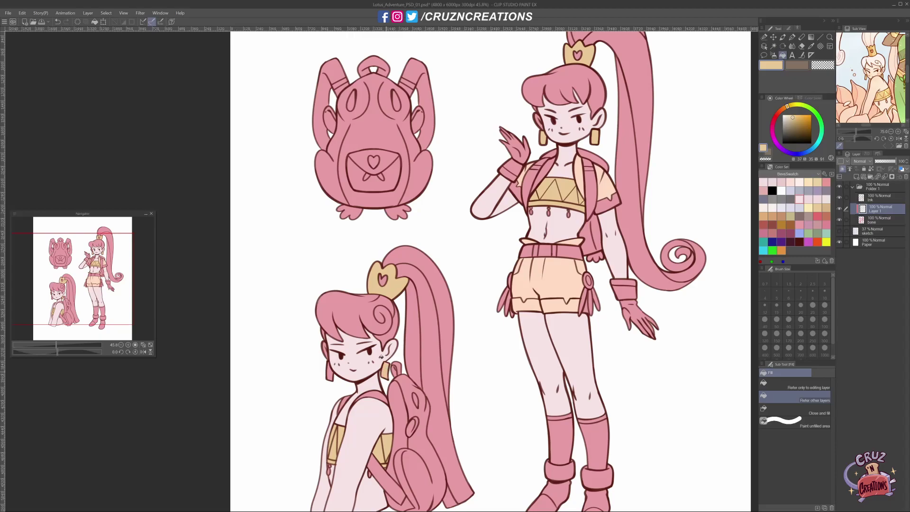
pyautogui.scroll(-2, 562, 294)
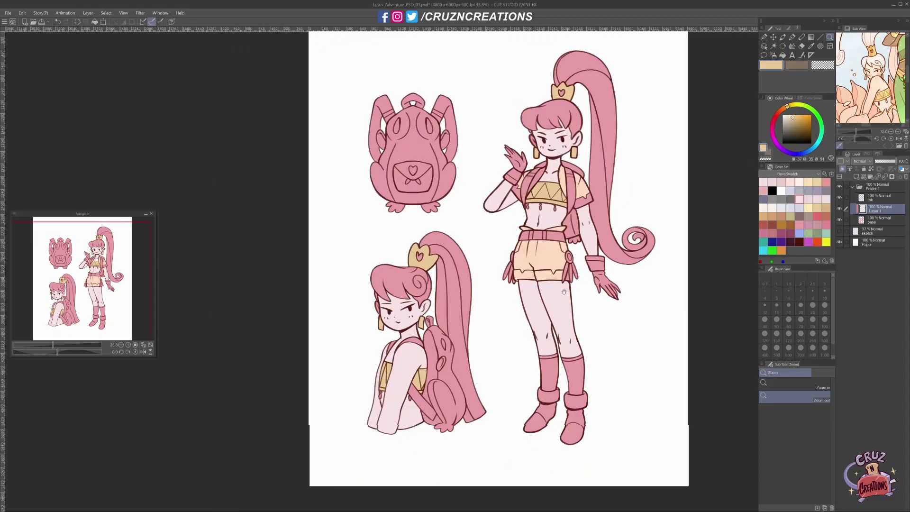
pyautogui.scroll(-1, 562, 294)
pyautogui.scroll(1, 567, 293)
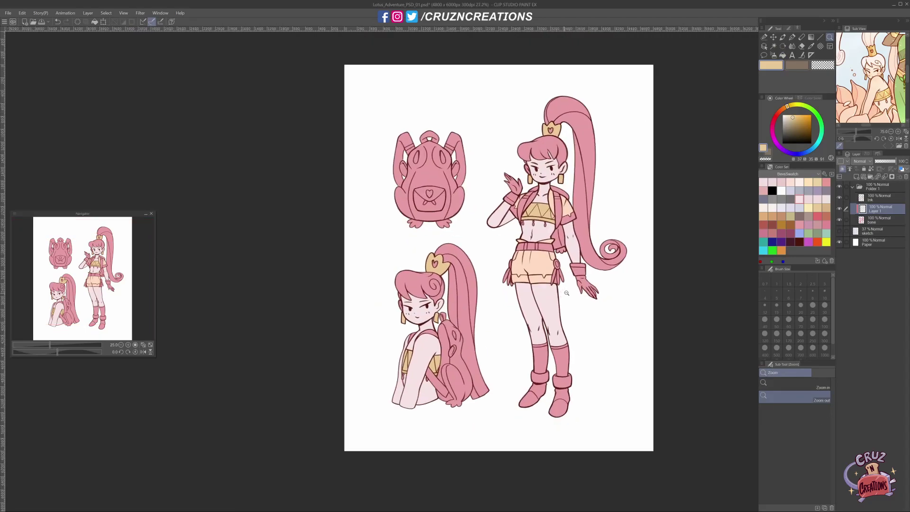
pyautogui.moveTo(574, 290); pyautogui.dragTo(575, 284)
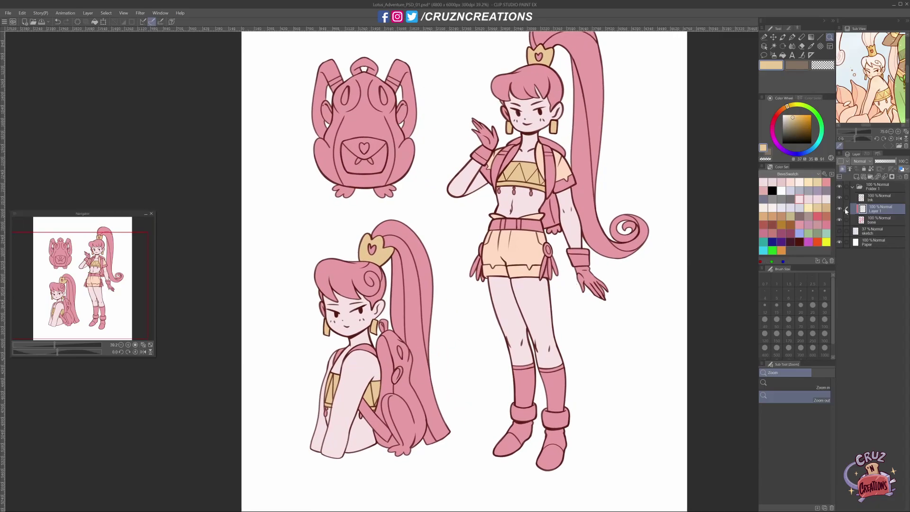
# Step: Fill the standing girl's right shoulder sleeve pink
pyautogui.click(818, 222)
pyautogui.press('g')
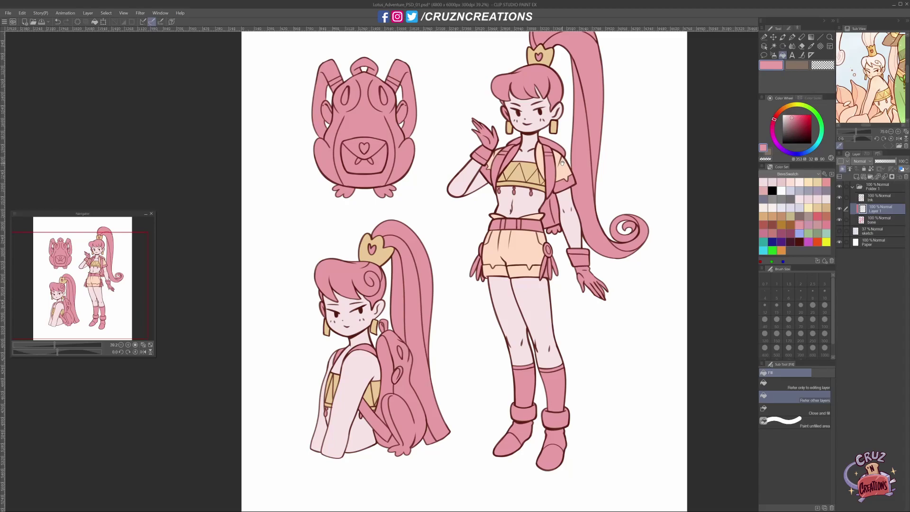
pyautogui.click(565, 168)
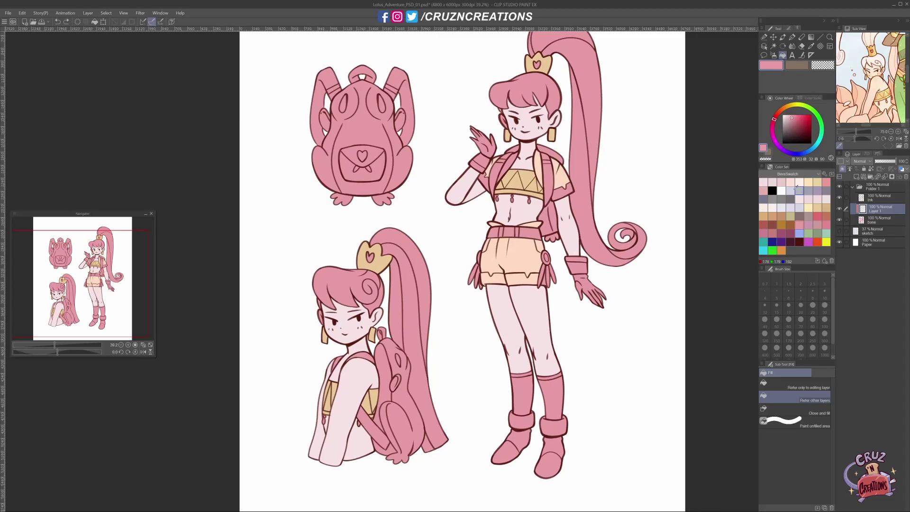
# Step: Fill the standing girl's long ponytail and its curl near-white lavender
pyautogui.click(782, 208)
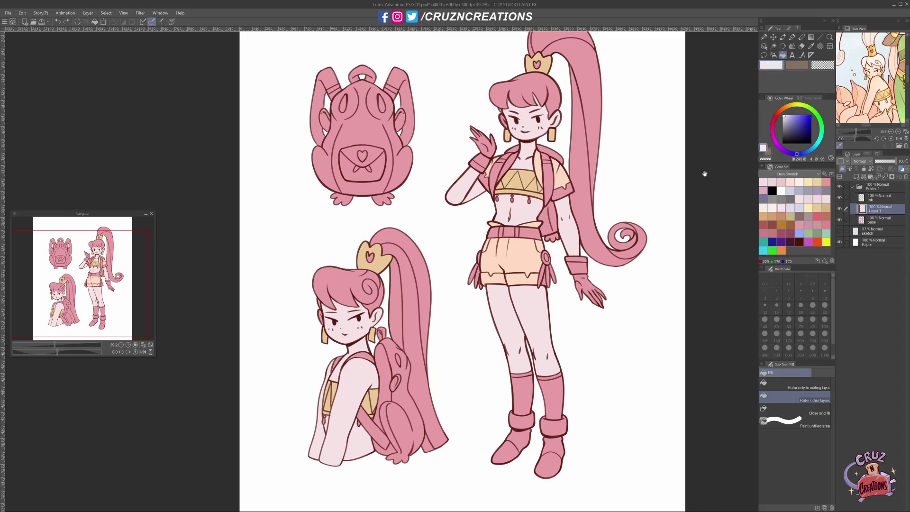
pyautogui.scroll(1, 535, 55)
pyautogui.click(532, 60)
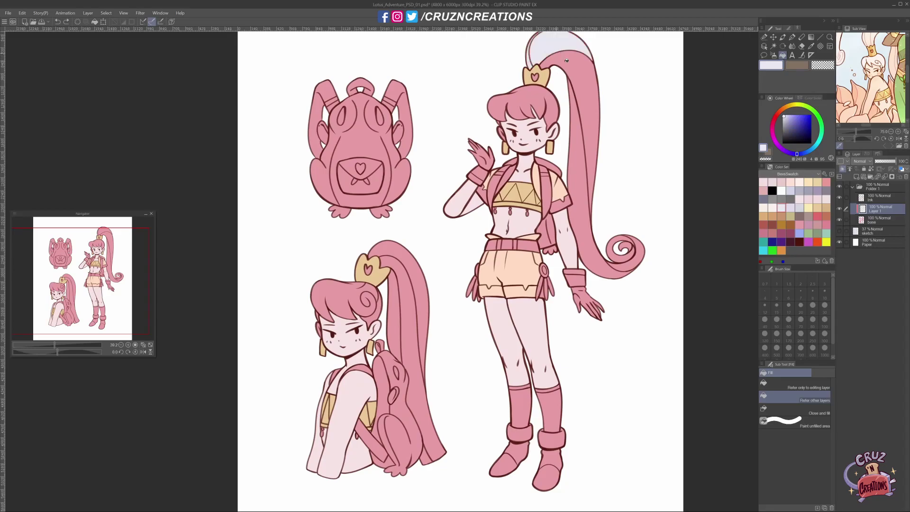
pyautogui.click(569, 143)
pyautogui.click(617, 237)
pyautogui.click(631, 265)
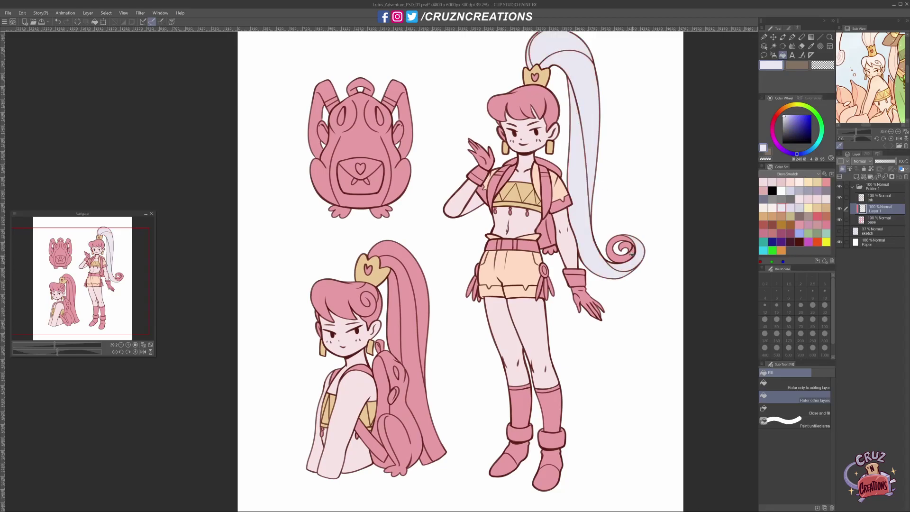
pyautogui.click(617, 247)
pyautogui.click(632, 242)
# Step: Fill both figures' front hair and the lower ponytail's stripes near-white lavender
pyautogui.click(551, 96)
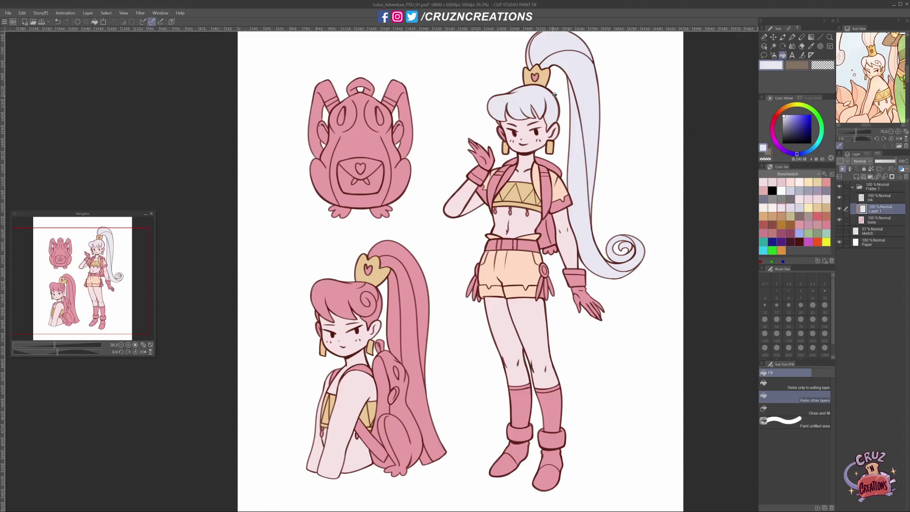
pyautogui.click(353, 283)
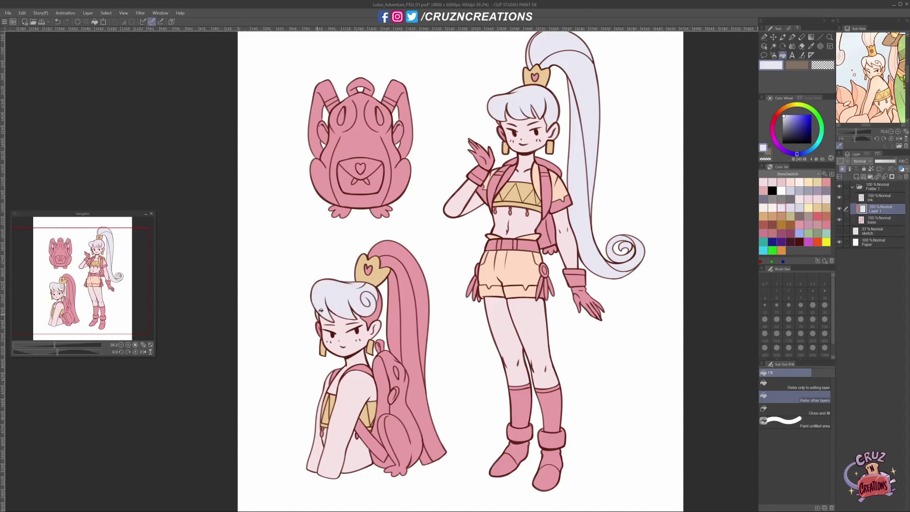
pyautogui.click(402, 259)
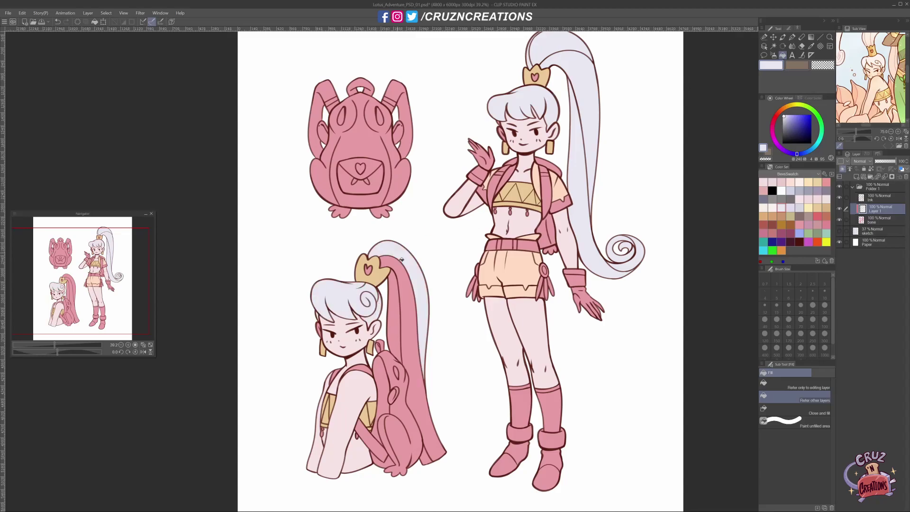
pyautogui.click(394, 298)
pyautogui.keyDown('alt'); pyautogui.click(353, 367); pyautogui.keyUp('alt')
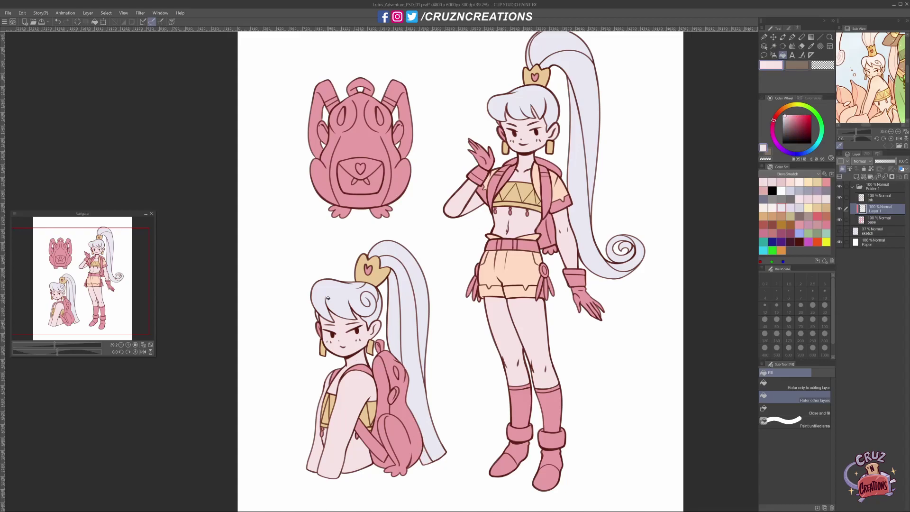
# Step: Fill the standalone frog backpack's body, straps, feet and handle light green
pyautogui.moveTo(519, 273); pyautogui.dragTo(515, 271)
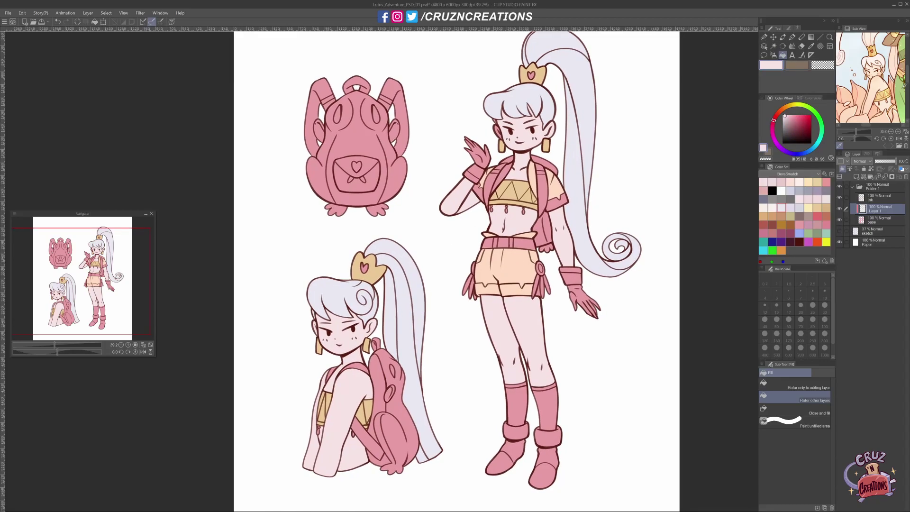
pyautogui.click(817, 233)
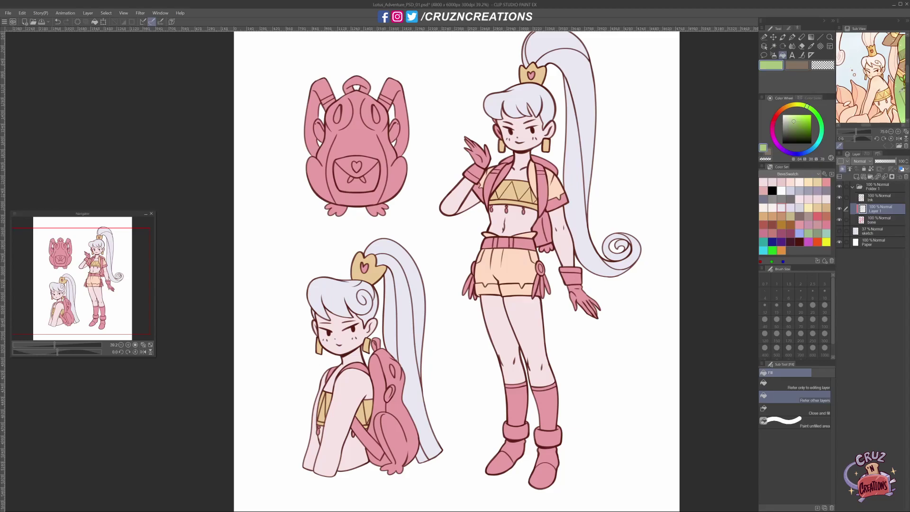
pyautogui.click(371, 139)
pyautogui.click(403, 139)
pyautogui.click(385, 102)
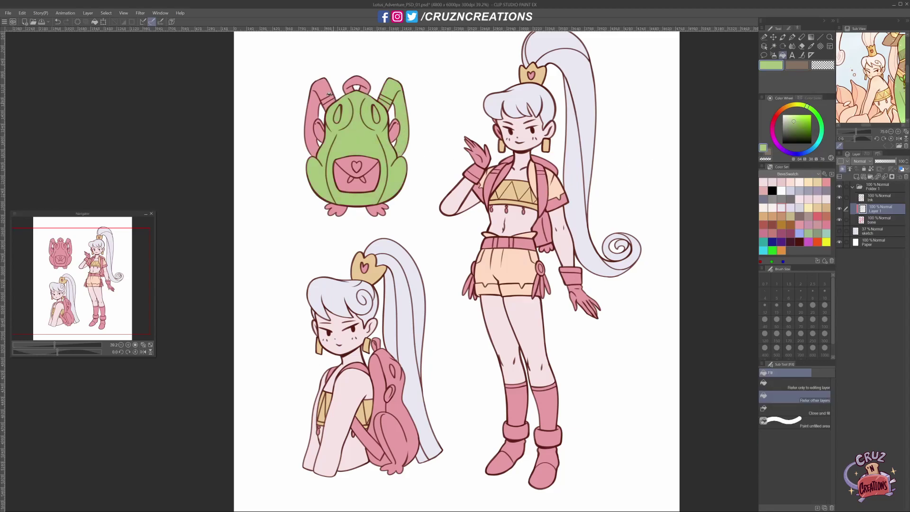
pyautogui.click(318, 98)
pyautogui.click(319, 131)
pyautogui.click(394, 128)
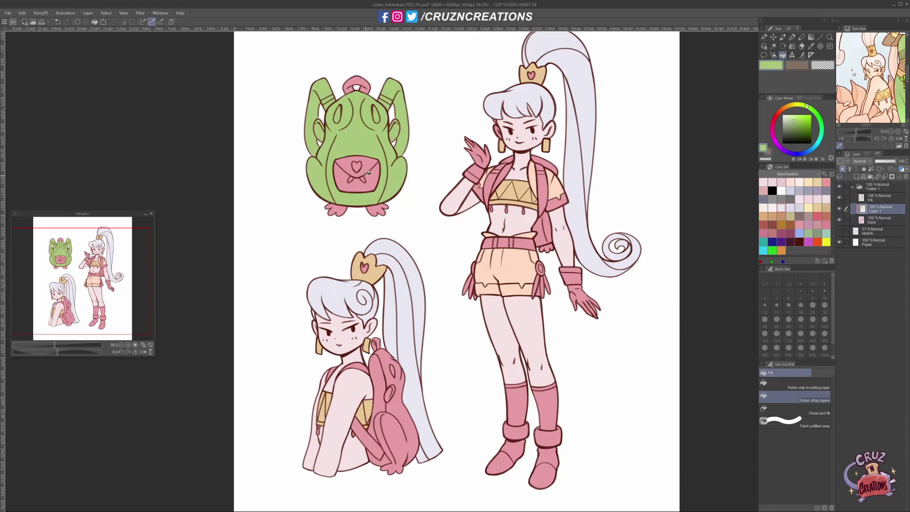
pyautogui.click(356, 183)
pyautogui.click(379, 210)
pyautogui.click(335, 209)
pyautogui.click(357, 79)
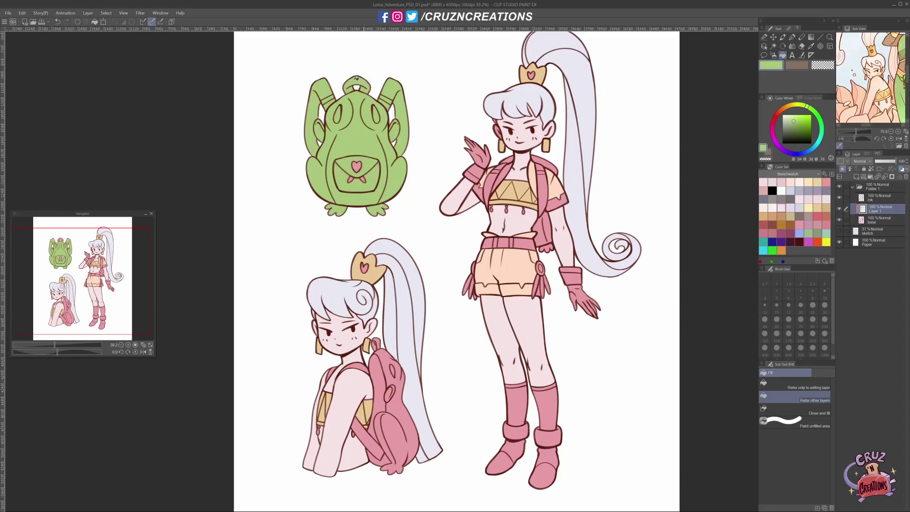
# Step: Fill the backpack straps, body and feet green on both worn figures
pyautogui.click(547, 161)
pyautogui.click(544, 228)
pyautogui.click(548, 247)
pyautogui.click(511, 158)
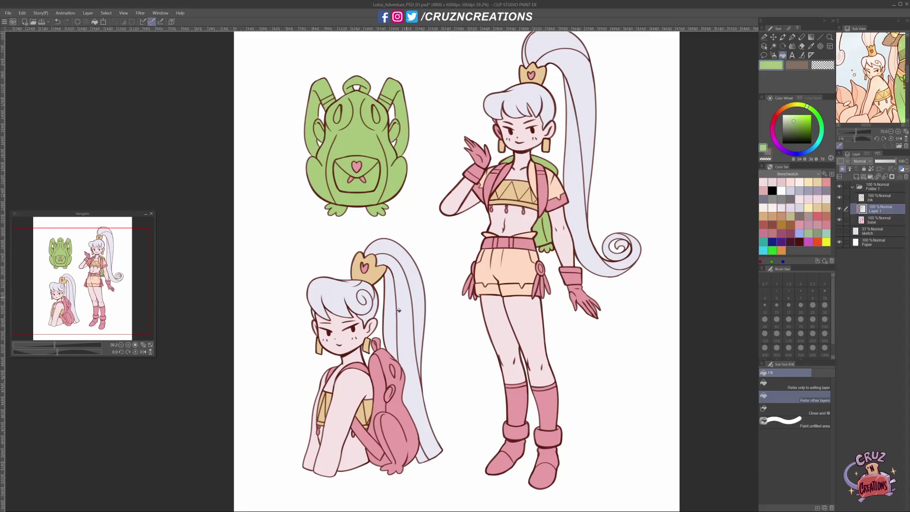
pyautogui.click(379, 410)
pyautogui.click(396, 427)
pyautogui.click(381, 446)
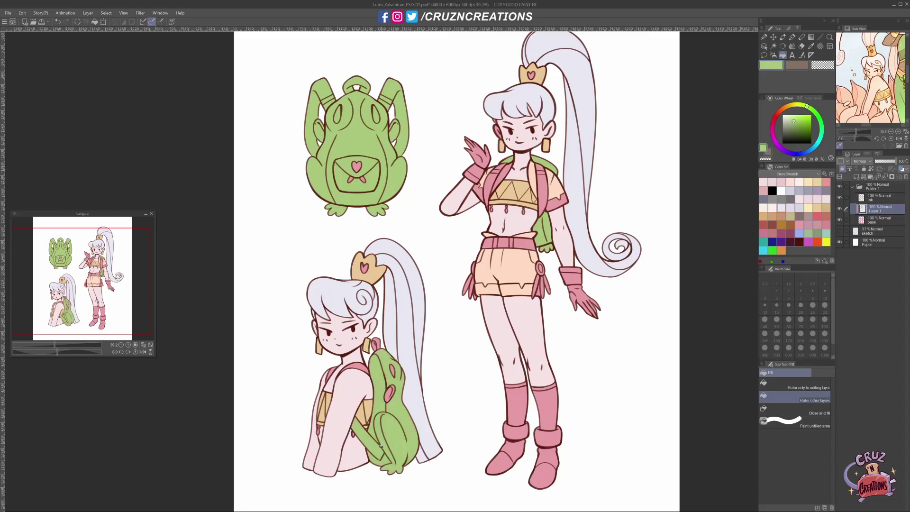
pyautogui.click(363, 366)
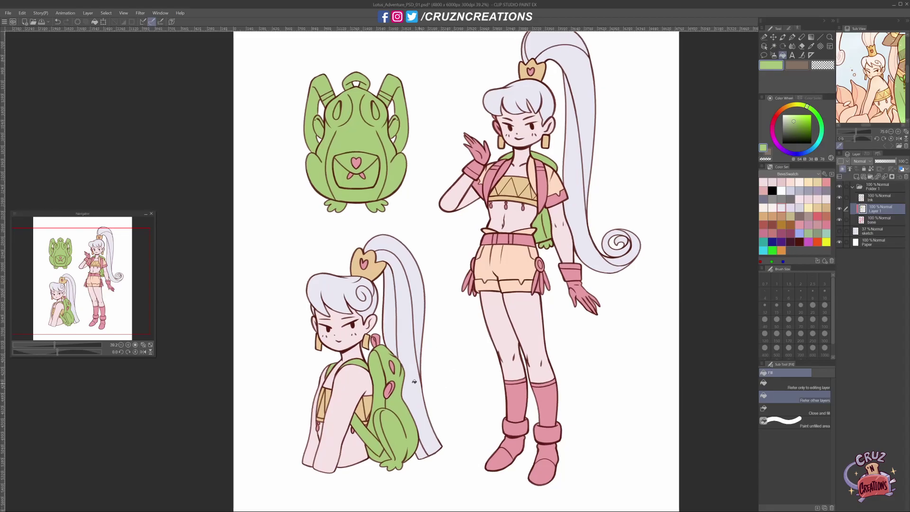
# Step: Fill the leftover gaps in the lower backpack's eye and top
pyautogui.click(389, 388)
pyautogui.click(378, 337)
pyautogui.click(382, 329)
pyautogui.moveTo(595, 293); pyautogui.dragTo(593, 291)
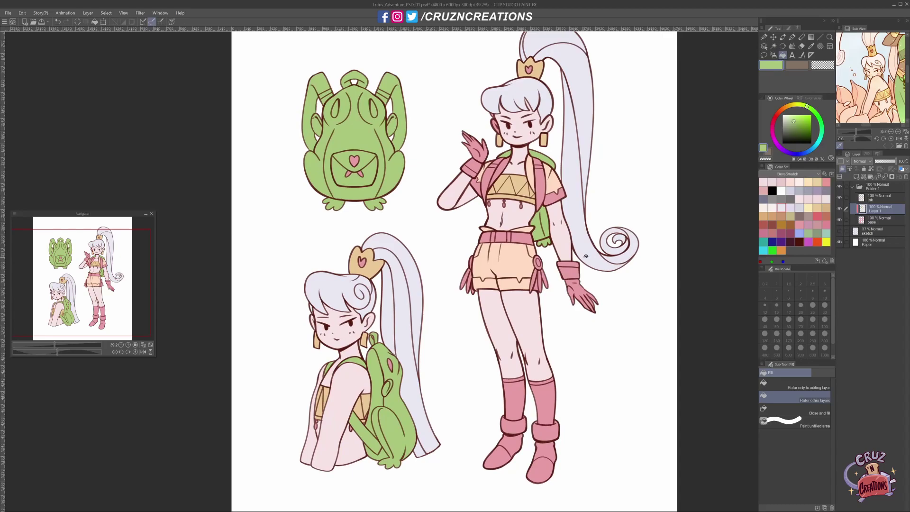
# Step: Fill the vest's chest area light peach and a vest strip pink
pyautogui.keyDown('alt'); pyautogui.click(552, 180); pyautogui.keyUp('alt')
pyautogui.click(499, 172)
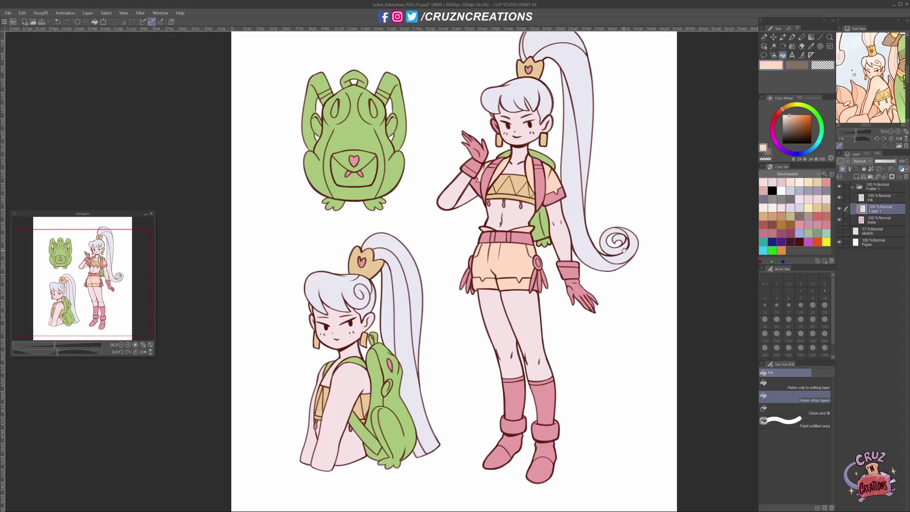
pyautogui.moveTo(626, 243); pyautogui.dragTo(624, 243)
pyautogui.click(800, 225)
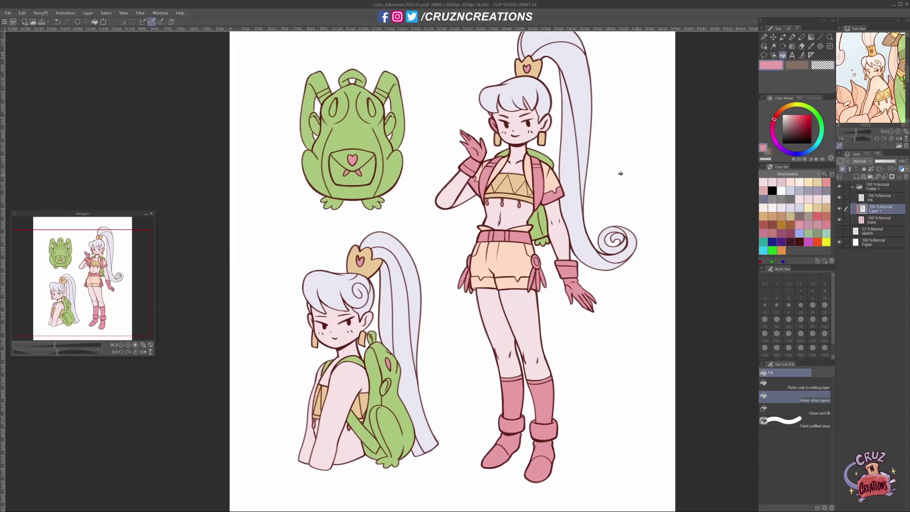
pyautogui.click(534, 156)
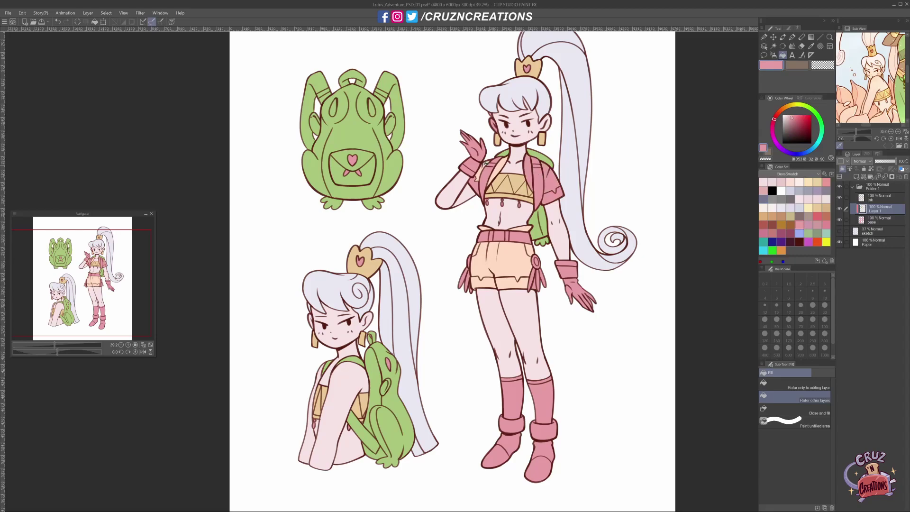
# Step: Fill both strap areas beside the vest with the sampled backpack green
pyautogui.keyDown('alt'); pyautogui.click(550, 158); pyautogui.keyUp('alt')
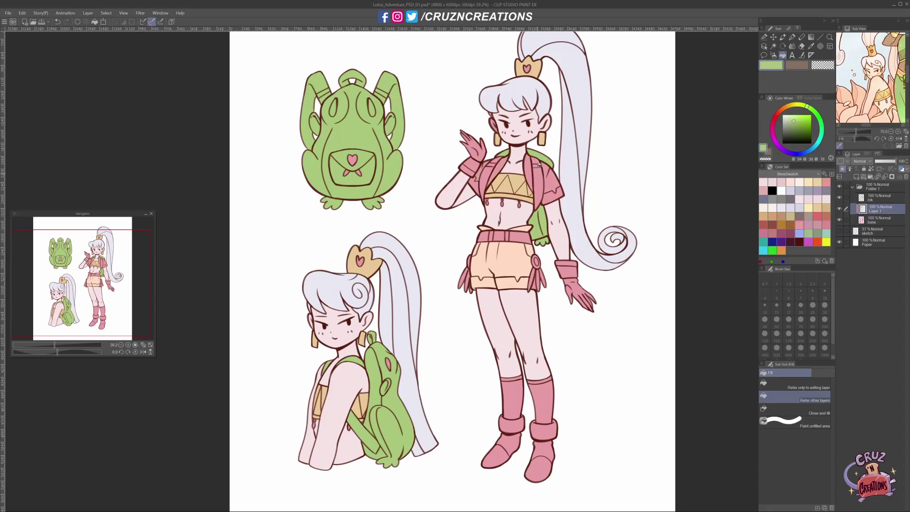
pyautogui.click(538, 167)
pyautogui.click(493, 165)
pyautogui.moveTo(583, 266); pyautogui.dragTo(578, 264)
# Step: Fill the shorts cuff pink and the shorts' main area tan
pyautogui.keyDown('alt'); pyautogui.click(551, 178); pyautogui.keyUp('alt')
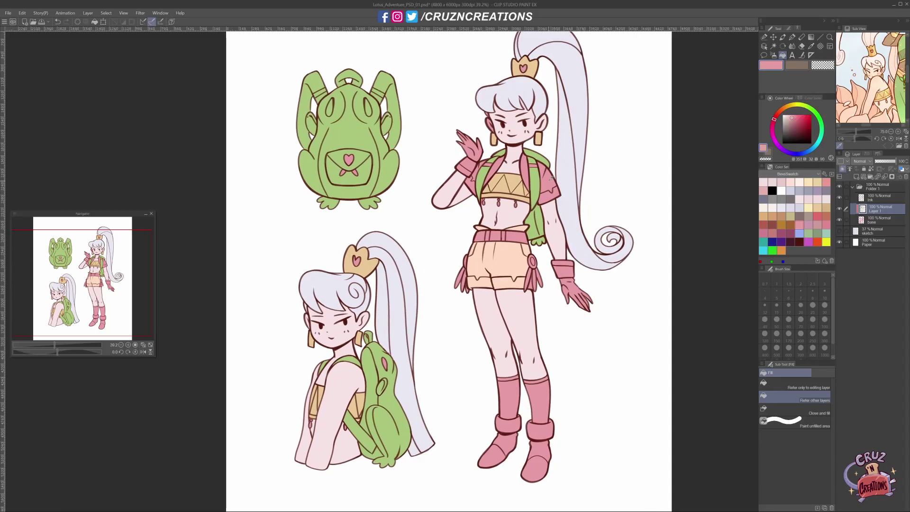
pyautogui.click(510, 284)
pyautogui.click(480, 283)
pyautogui.keyDown('alt'); pyautogui.click(513, 181); pyautogui.keyUp('alt')
pyautogui.click(495, 257)
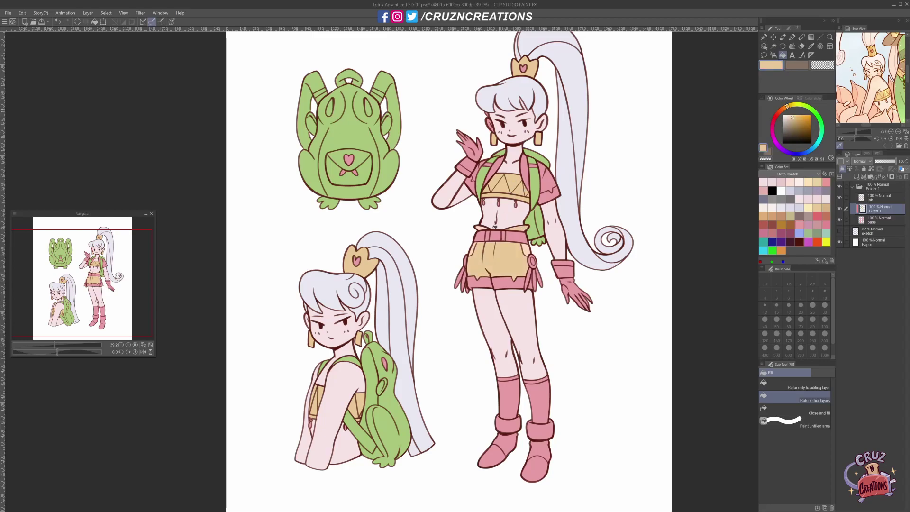
# Step: Fill the shorts' side gap, socks and round button tan using sampled colours
pyautogui.click(527, 250)
pyautogui.click(511, 399)
pyautogui.scroll(-1, 526, 332)
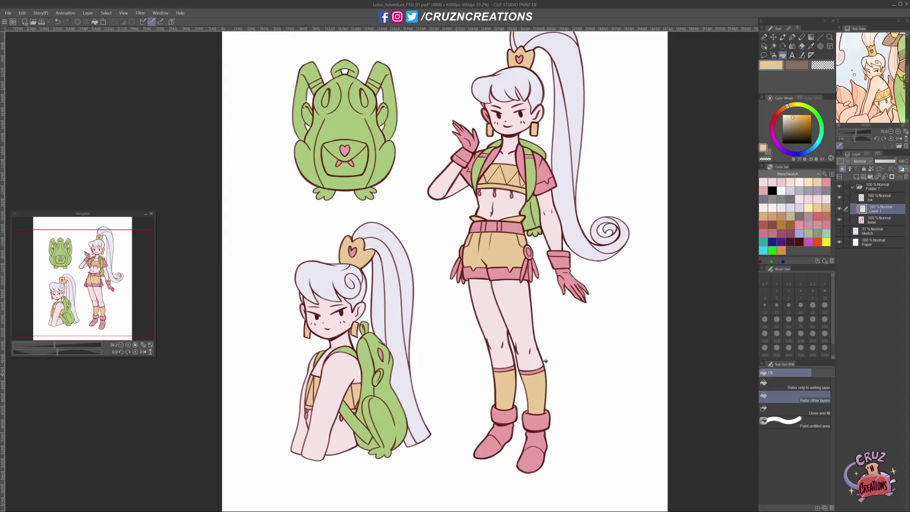
pyautogui.keyDown('alt'); pyautogui.click(514, 269); pyautogui.keyUp('alt')
pyautogui.keyDown('alt'); pyautogui.click(512, 419); pyautogui.keyUp('alt')
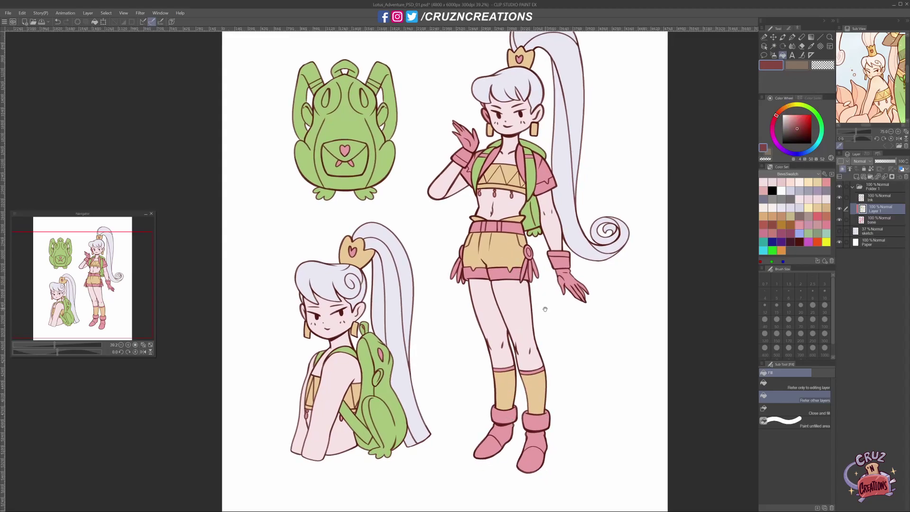
pyautogui.keyDown('alt'); pyautogui.click(511, 268); pyautogui.keyUp('alt')
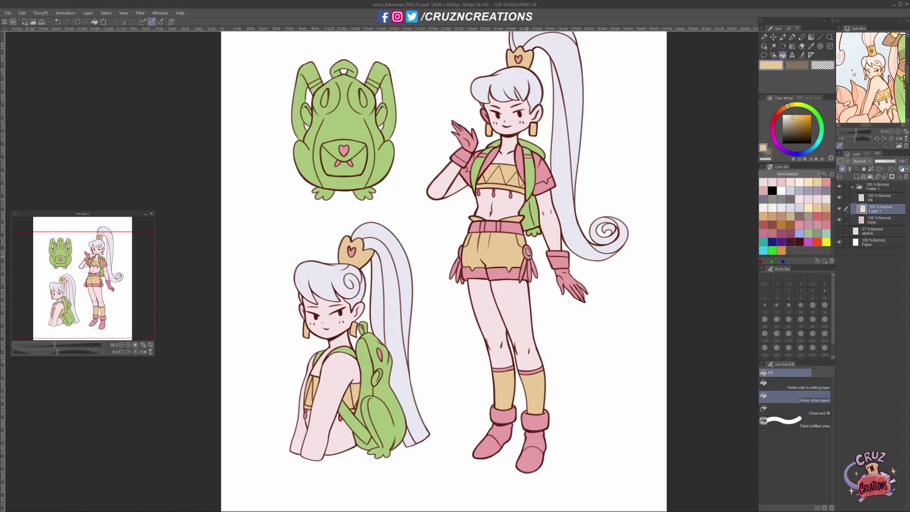
pyautogui.click(527, 255)
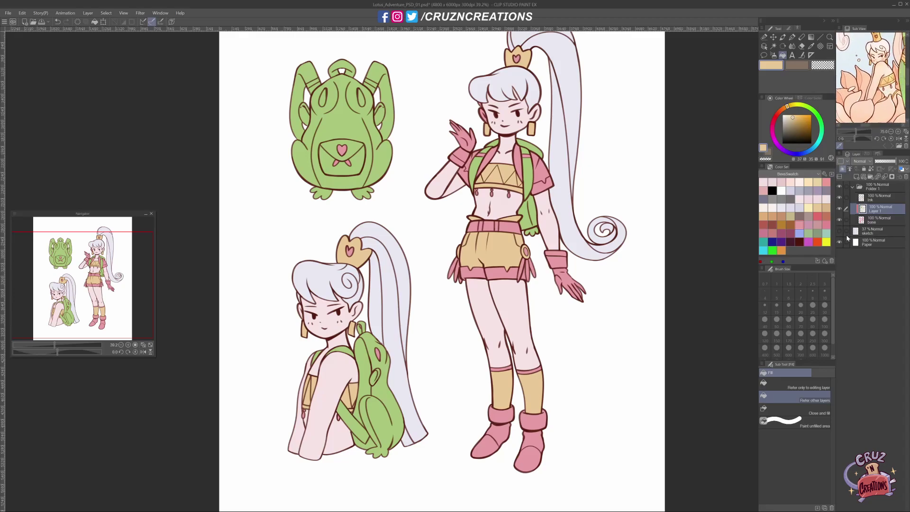
# Step: Fill the right boot, belt and raised glove light blue-grey
pyautogui.click(800, 190)
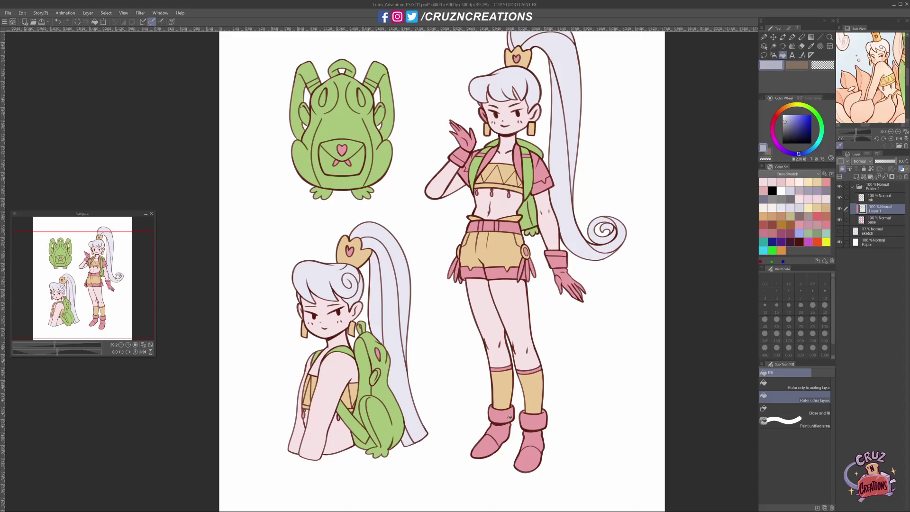
pyautogui.moveTo(537, 422); pyautogui.dragTo(525, 447)
pyautogui.click(512, 226)
pyautogui.click(466, 151)
# Step: Recolour the yellow shorts pink using pink sampled from the sleeve
pyautogui.hscroll(1, 575, 300)
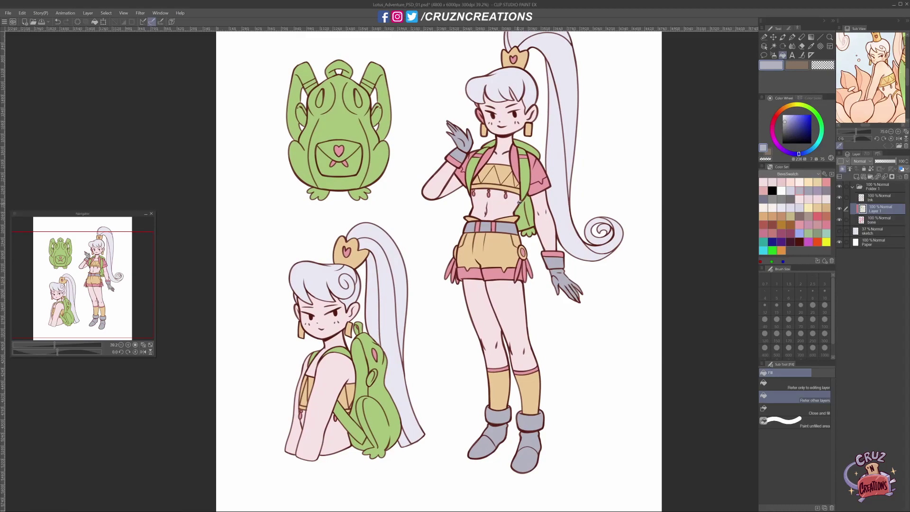
pyautogui.keyDown('alt'); pyautogui.click(537, 179); pyautogui.keyUp('alt')
pyautogui.click(502, 251)
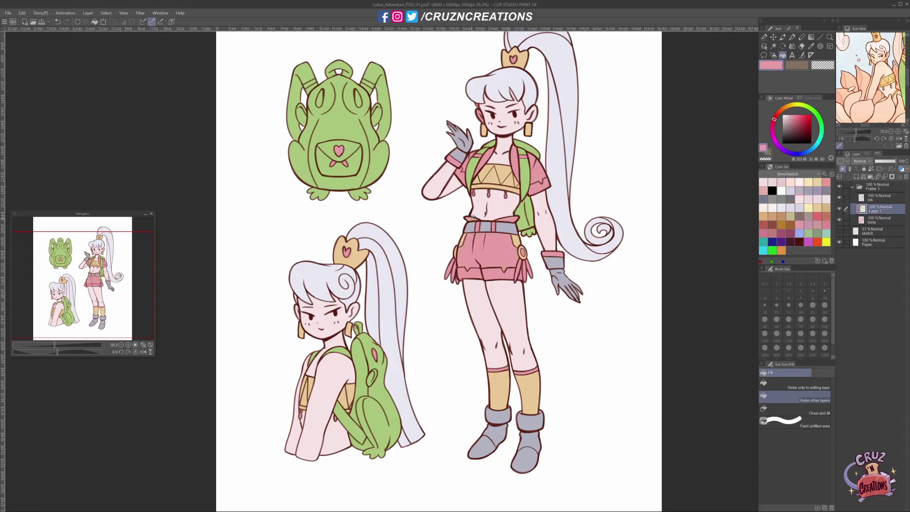
# Step: Finish the shorts' hip area in pink and fill the hems, waistband and belt loop tan
pyautogui.click(465, 237)
pyautogui.keyDown('alt'); pyautogui.click(504, 175); pyautogui.keyUp('alt')
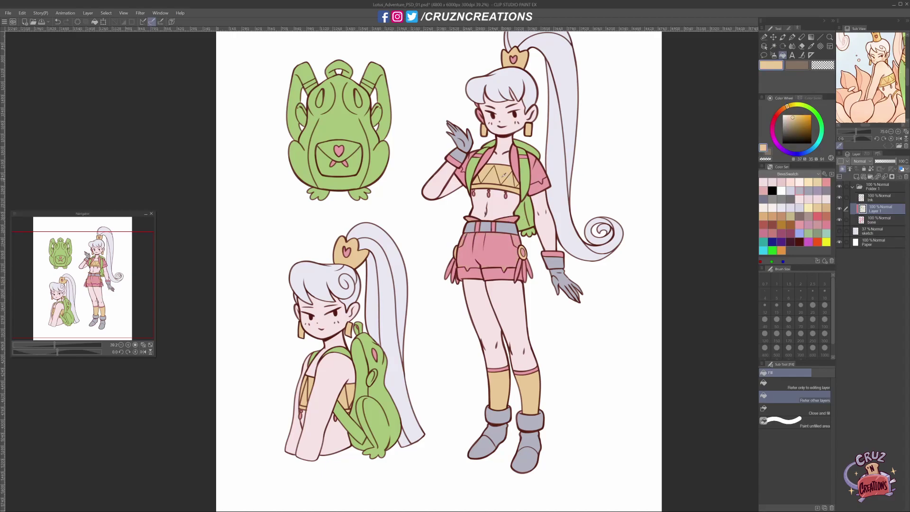
pyautogui.click(485, 277)
pyautogui.click(509, 217)
pyautogui.click(472, 218)
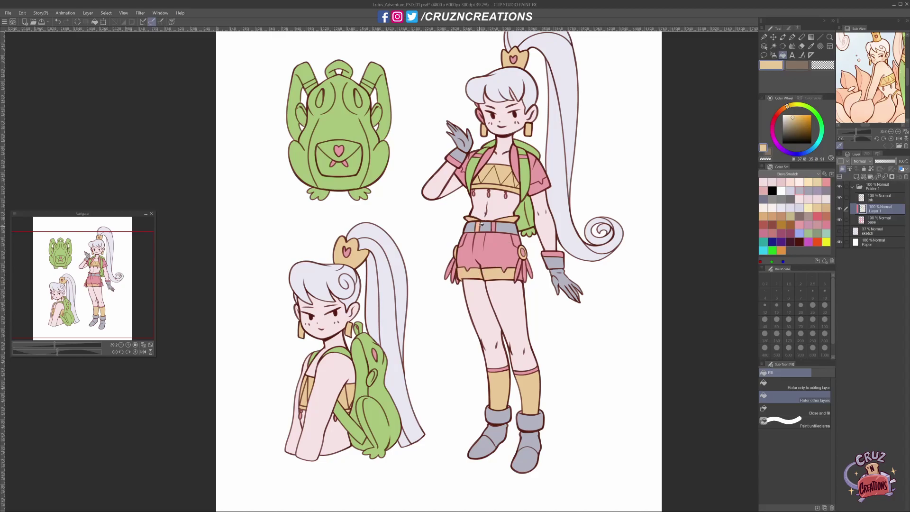
pyautogui.click(496, 224)
# Step: Shift the colour to orange-red and fill the belt, boots and both gloves red
pyautogui.moveTo(787, 109)
pyautogui.mouseDown()
pyautogui.moveTo(801, 117)
pyautogui.moveTo(776, 115)
pyautogui.moveTo(799, 116)
pyautogui.mouseUp()
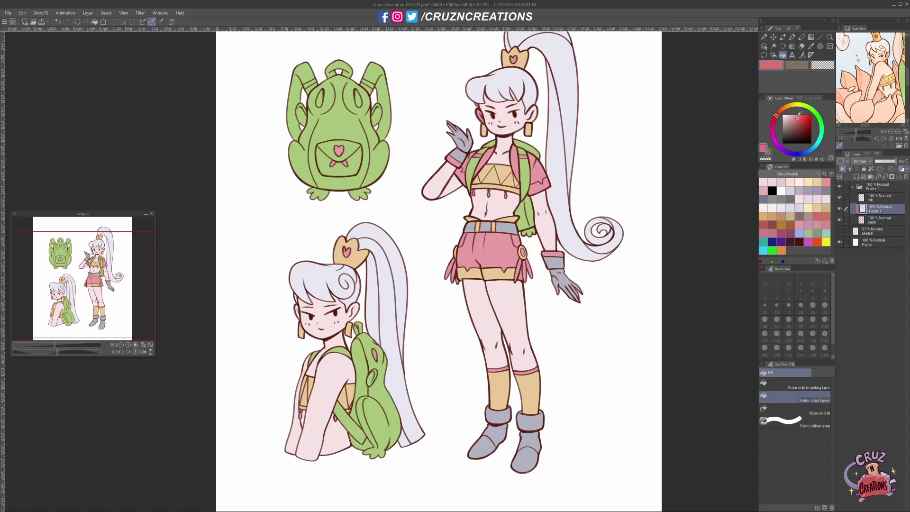
pyautogui.moveTo(502, 222); pyautogui.dragTo(475, 221)
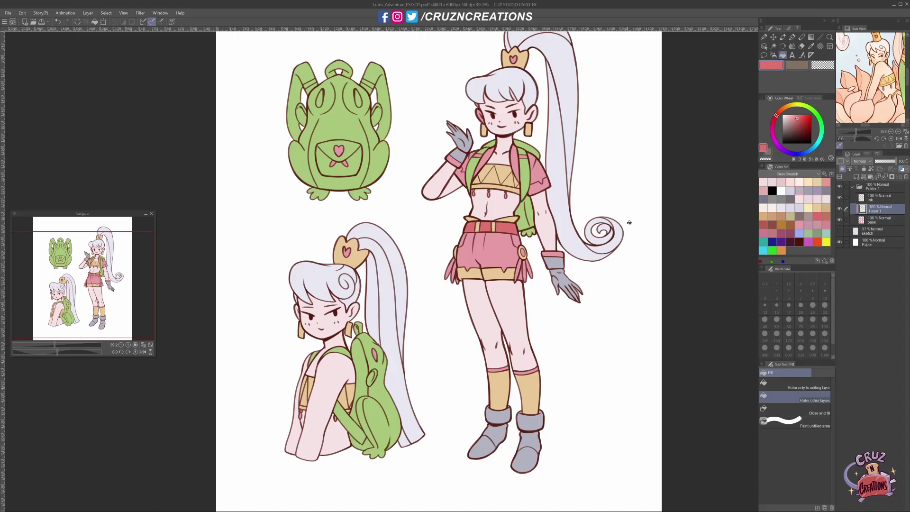
pyautogui.click(484, 448)
pyautogui.click(497, 416)
pyautogui.click(530, 419)
pyautogui.click(525, 455)
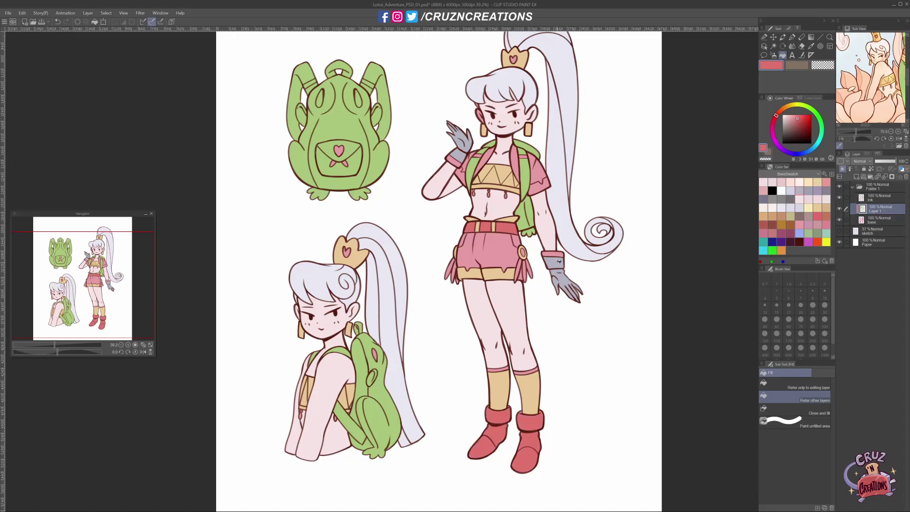
pyautogui.moveTo(559, 260); pyautogui.dragTo(565, 267)
pyautogui.click(459, 155)
pyautogui.click(469, 134)
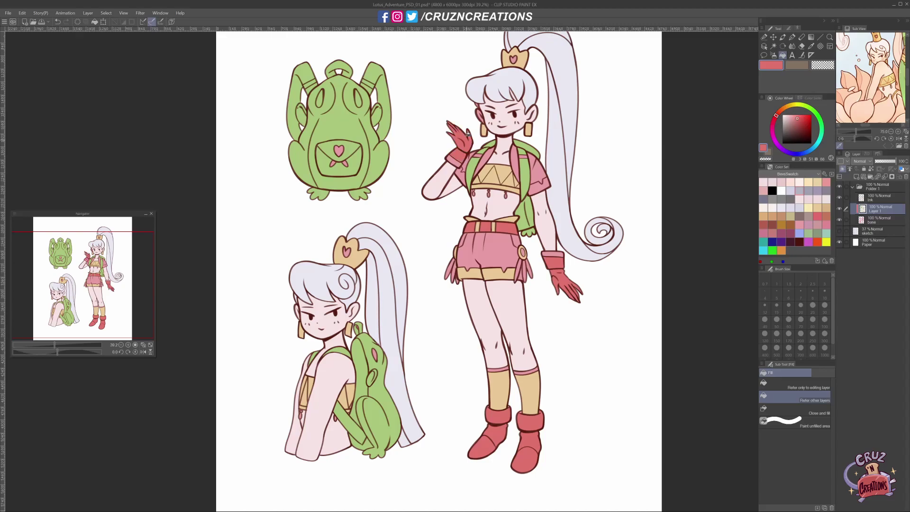
# Step: Lighten the red to a soft pink and refill the boots and raised glove
pyautogui.click(796, 116)
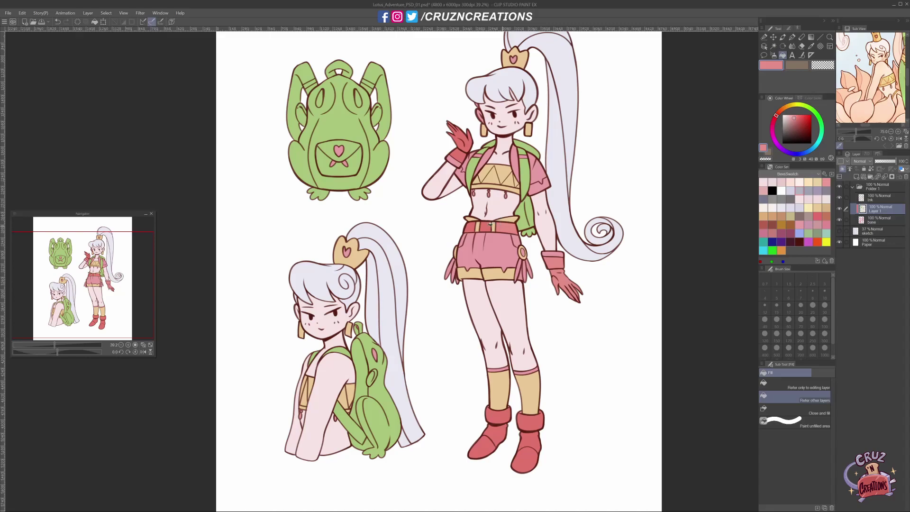
pyautogui.click(504, 415)
pyautogui.click(496, 434)
pyautogui.click(531, 420)
pyautogui.click(528, 453)
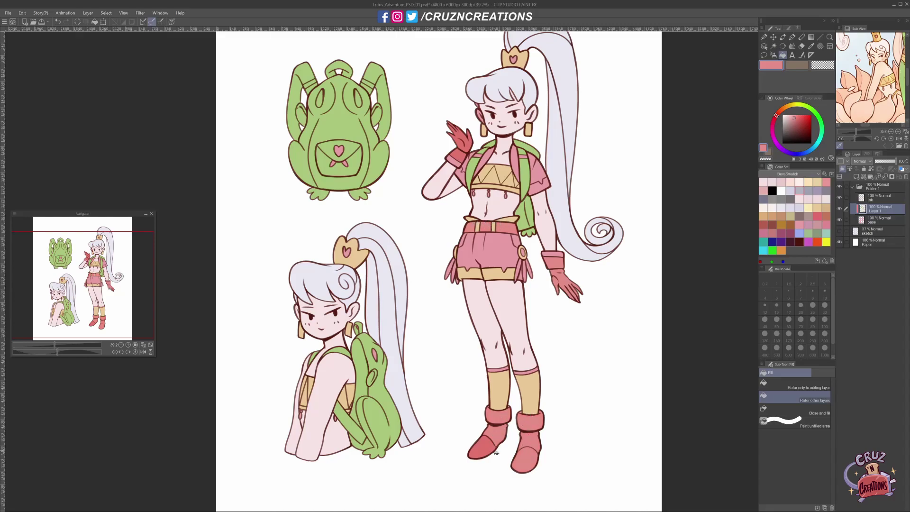
pyautogui.click(484, 446)
pyautogui.click(462, 152)
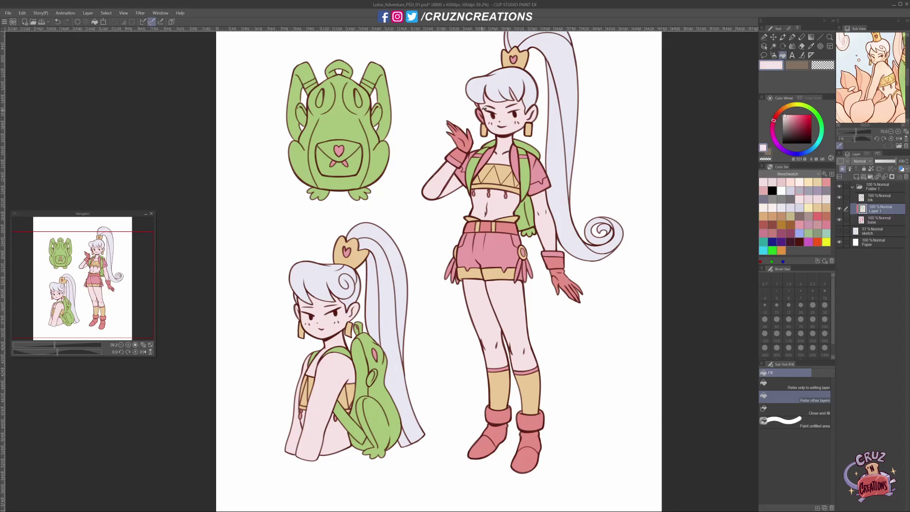
# Step: Sample the light peach tone and fill the wrist cuff with it
pyautogui.keyDown('alt'); pyautogui.click(479, 108); pyautogui.keyUp('alt')
pyautogui.keyDown('alt'); pyautogui.click(540, 180); pyautogui.keyUp('alt')
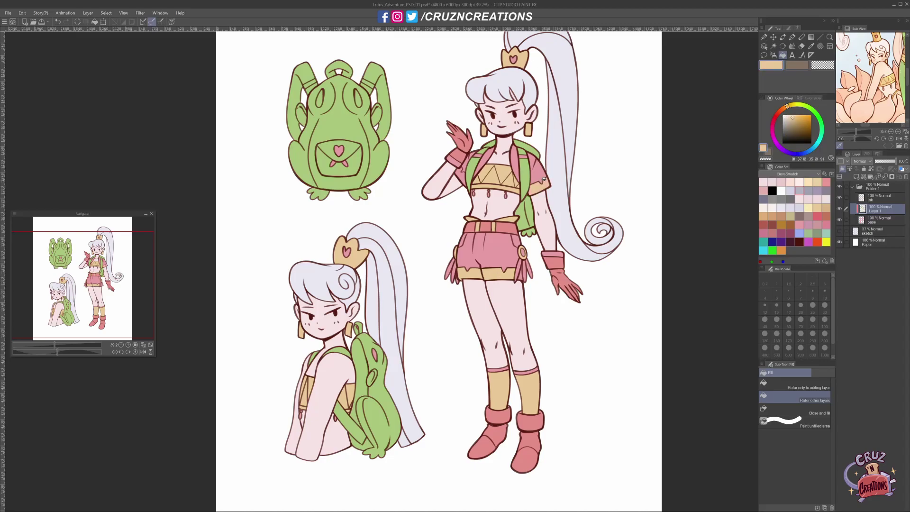
pyautogui.click(556, 251)
pyautogui.moveTo(551, 224); pyautogui.dragTo(563, 277)
# Step: Ink dark brown lines inside both jacket lapels on the ink layer
pyautogui.click(800, 242)
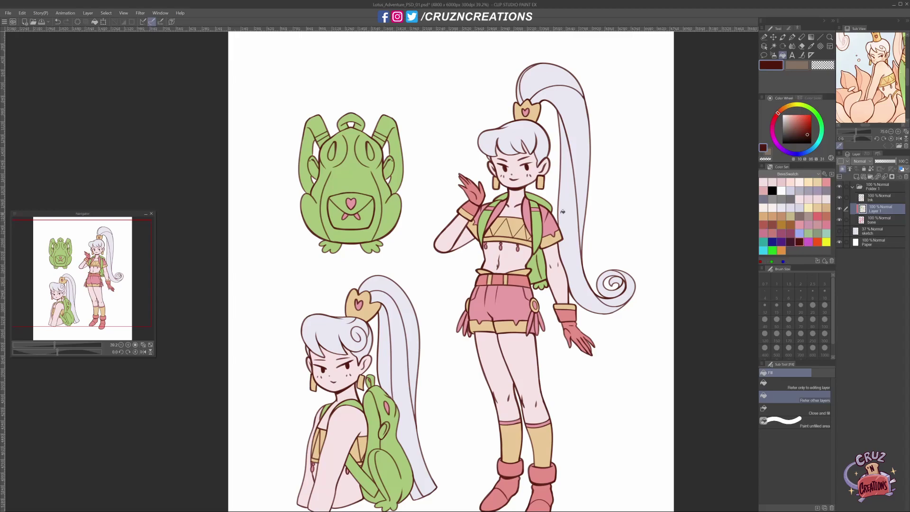
pyautogui.press('b')
pyautogui.scroll(5, 531, 199)
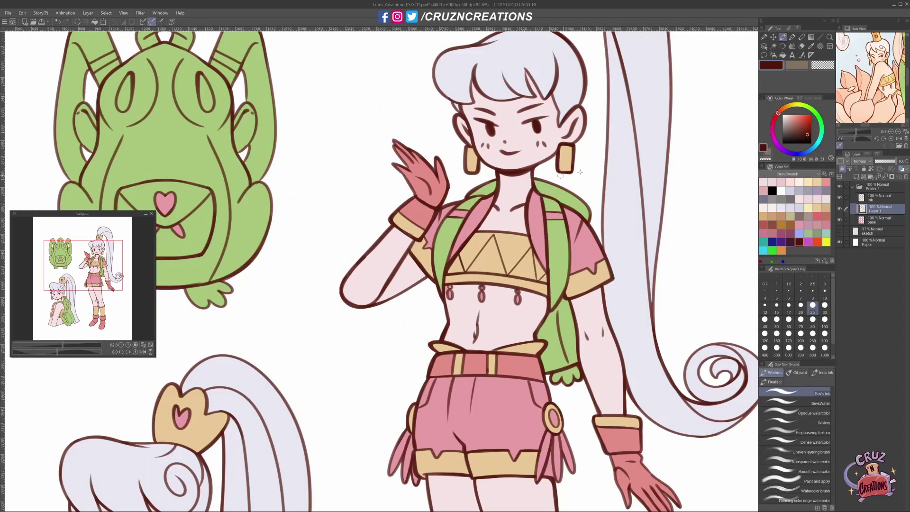
pyautogui.click(875, 198)
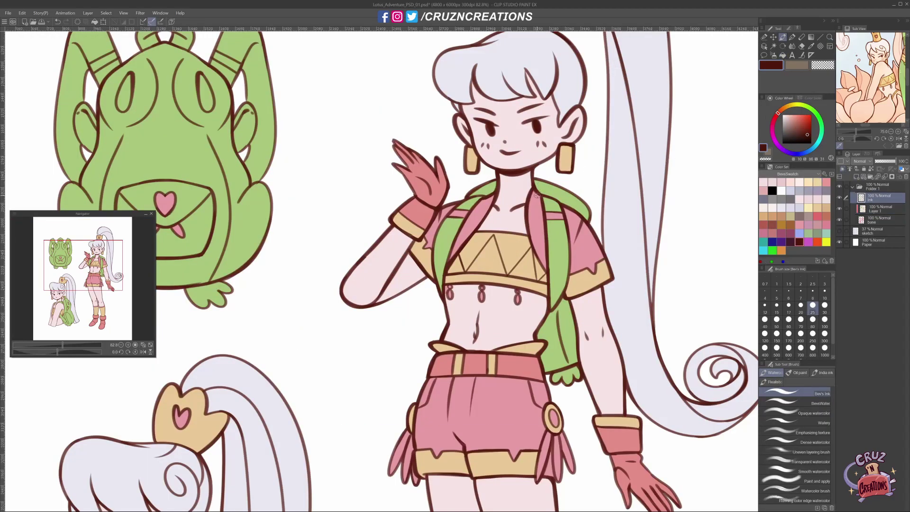
pyautogui.moveTo(537, 194); pyautogui.dragTo(545, 247)
pyautogui.moveTo(455, 240); pyautogui.dragTo(485, 194)
pyautogui.click(881, 208)
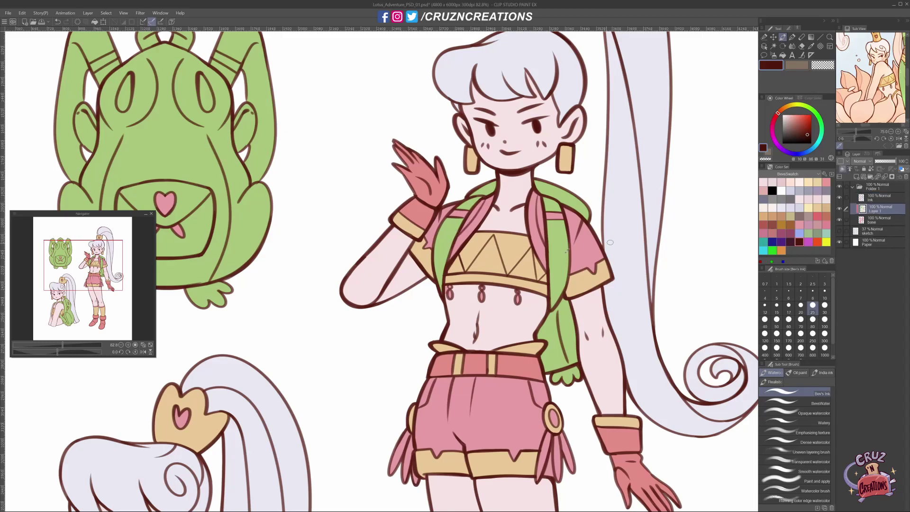
# Step: Return to the Fill tool on the flat layer, sampling tan, pink and pale skin colours
pyautogui.keyDown('alt'); pyautogui.click(521, 241); pyautogui.keyUp('alt')
pyautogui.press('g')
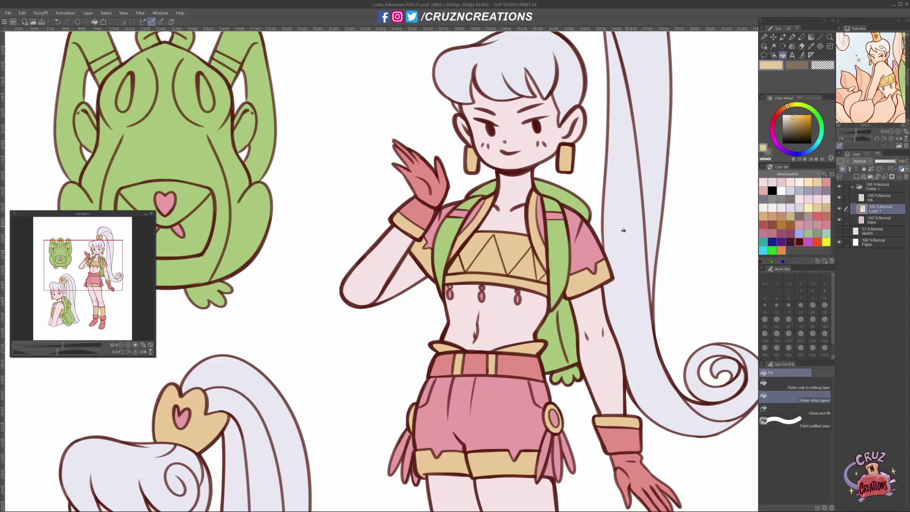
pyautogui.scroll(-5, 624, 230)
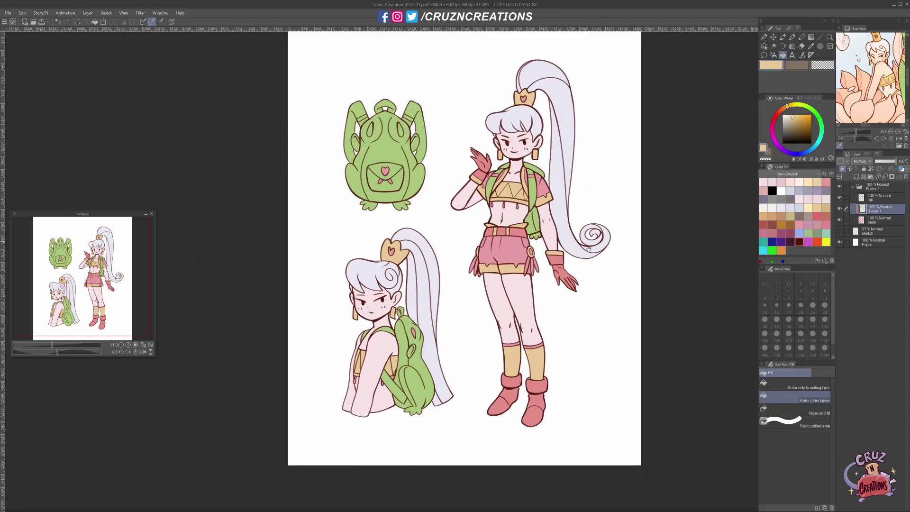
pyautogui.scroll(3, 507, 228)
pyautogui.keyDown('alt'); pyautogui.click(477, 221); pyautogui.keyUp('alt')
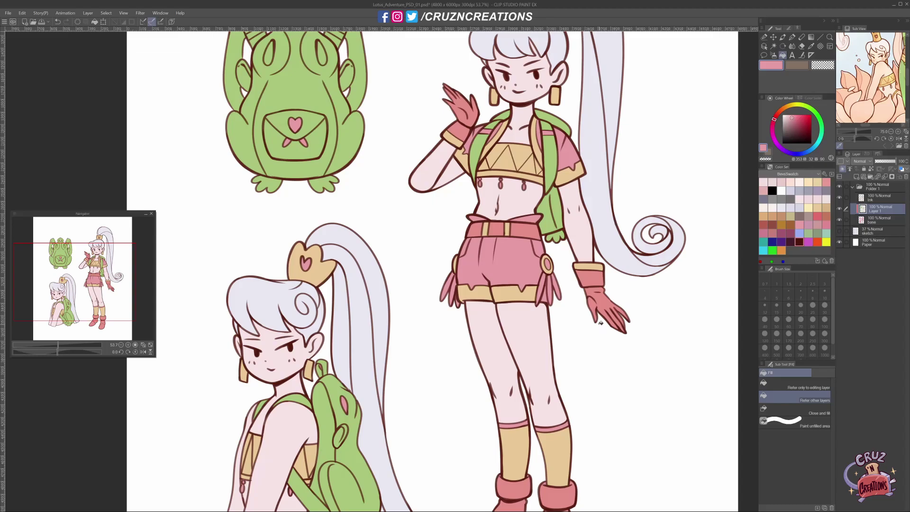
pyautogui.moveTo(593, 360); pyautogui.dragTo(588, 347)
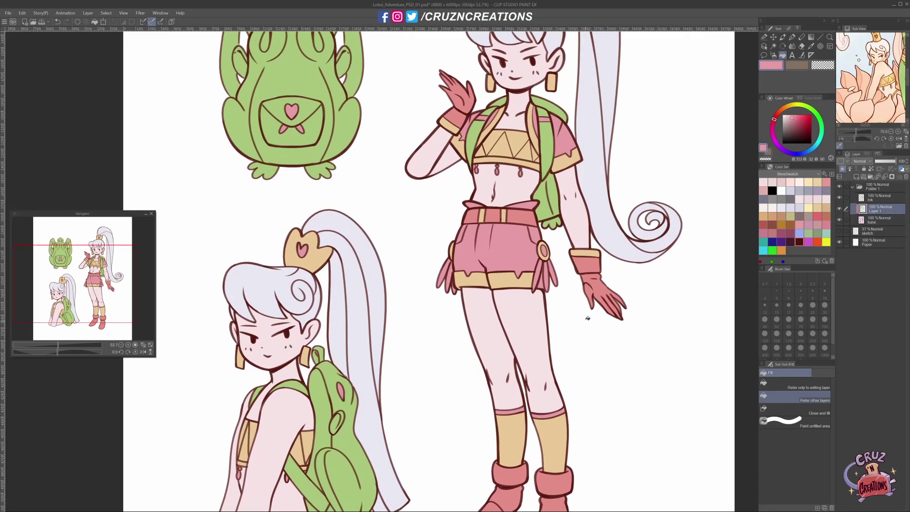
pyautogui.keyDown('alt'); pyautogui.click(586, 260); pyautogui.keyUp('alt')
pyautogui.click(515, 162)
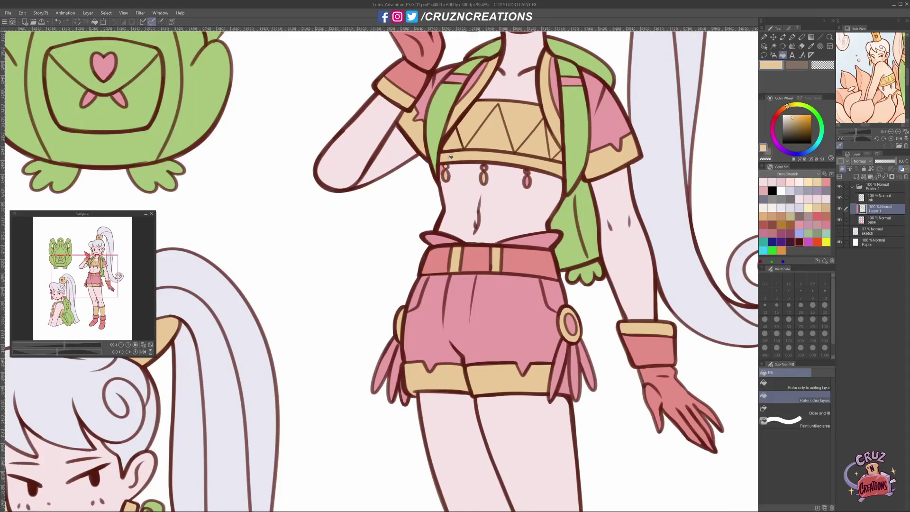
pyautogui.keyDown('alt'); pyautogui.click(443, 167); pyautogui.keyUp('alt')
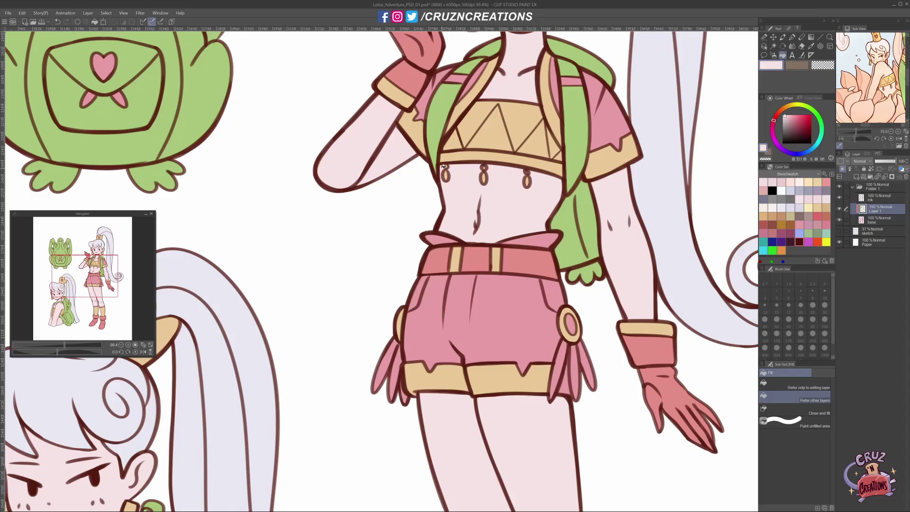
# Step: Bring the lower chibi into view and sample tan, pale pink skin and backpack green
pyautogui.scroll(-3, 486, 272)
pyautogui.keyDown('alt'); pyautogui.click(429, 365); pyautogui.keyUp('alt')
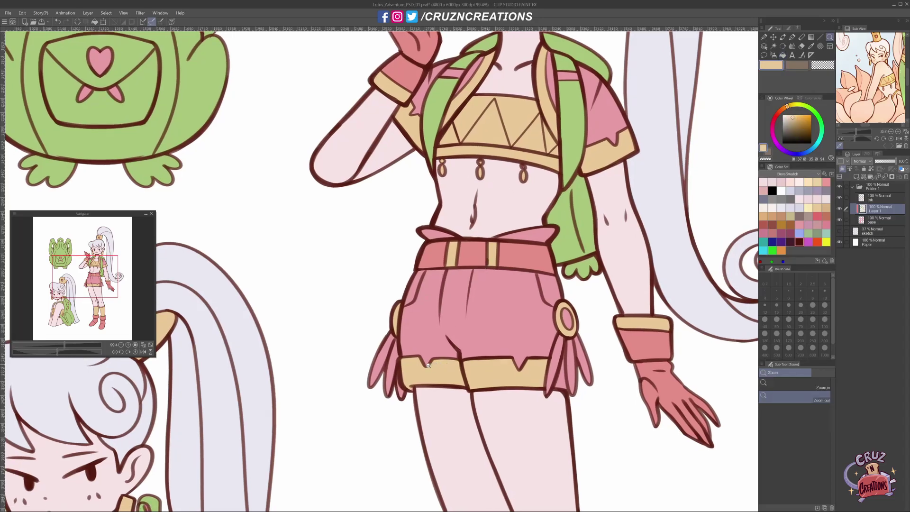
pyautogui.scroll(-2, 403, 399)
pyautogui.moveTo(404, 398); pyautogui.dragTo(388, 359)
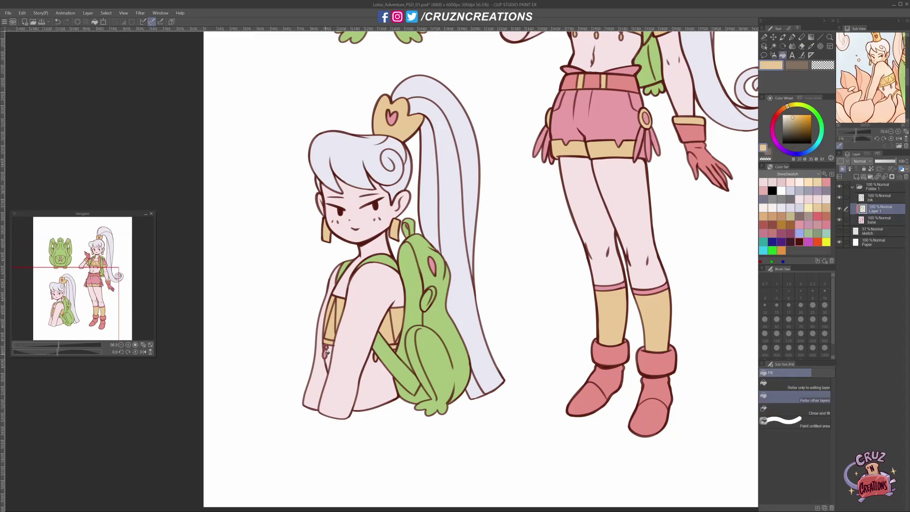
pyautogui.keyDown('alt'); pyautogui.click(327, 349); pyautogui.keyUp('alt')
pyautogui.press('p')
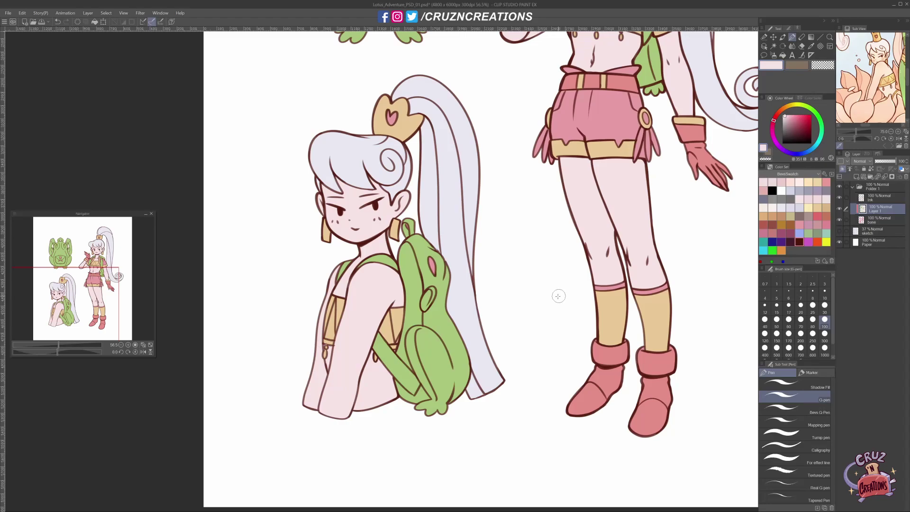
pyautogui.scroll(1, 442, 336)
pyautogui.keyDown('alt'); pyautogui.click(442, 335); pyautogui.keyUp('alt')
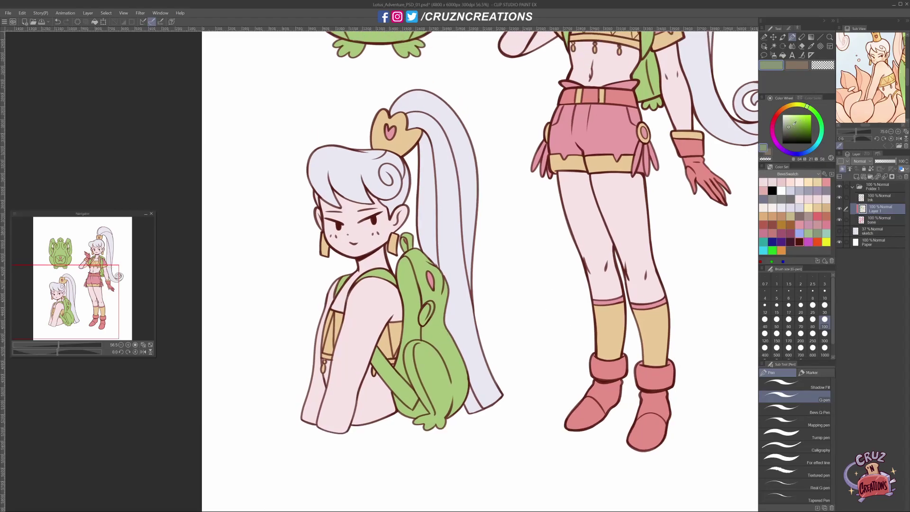
# Step: Fill the frog backpack's pink spot and both eye spots dark green
pyautogui.click(788, 131)
pyautogui.press('g')
pyautogui.click(432, 281)
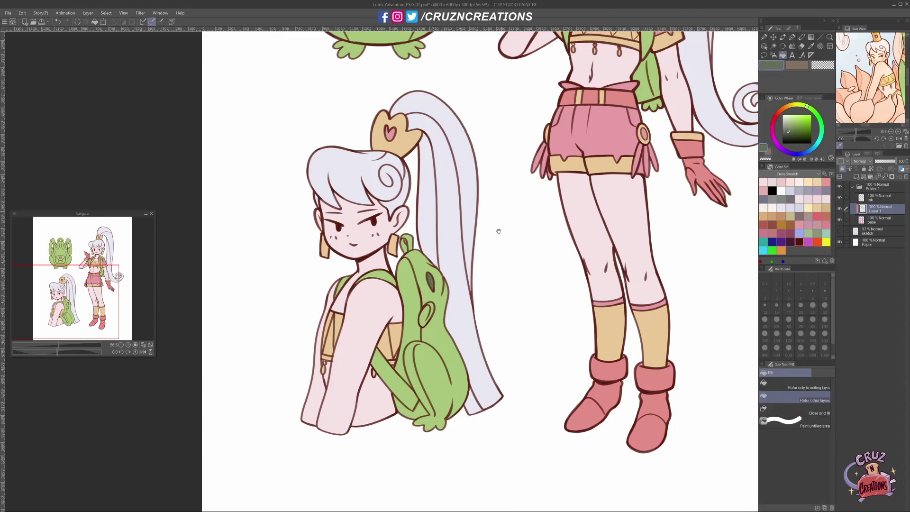
pyautogui.moveTo(499, 231); pyautogui.dragTo(495, 415)
pyautogui.click(407, 95)
pyautogui.click(350, 95)
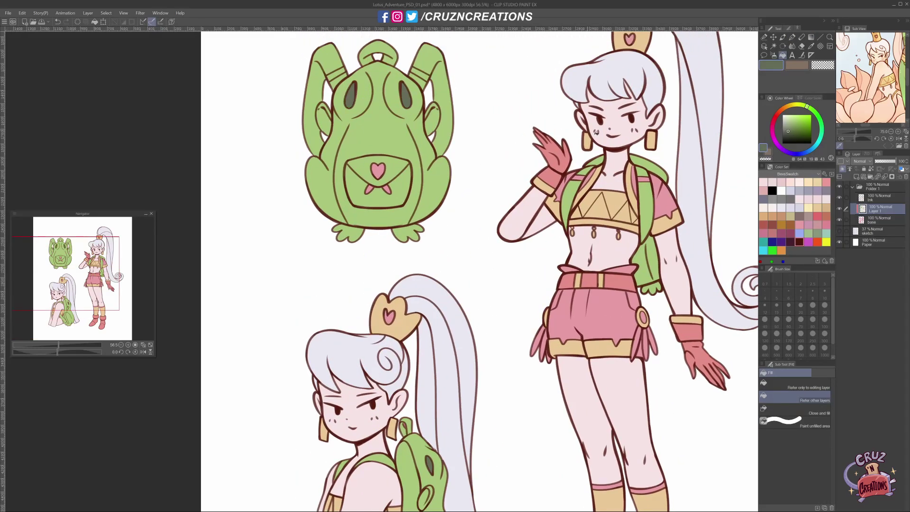
# Step: Mix a lighter yellow-green and fill the frog backpack's feet with it
pyautogui.moveTo(635, 365); pyautogui.dragTo(567, 361)
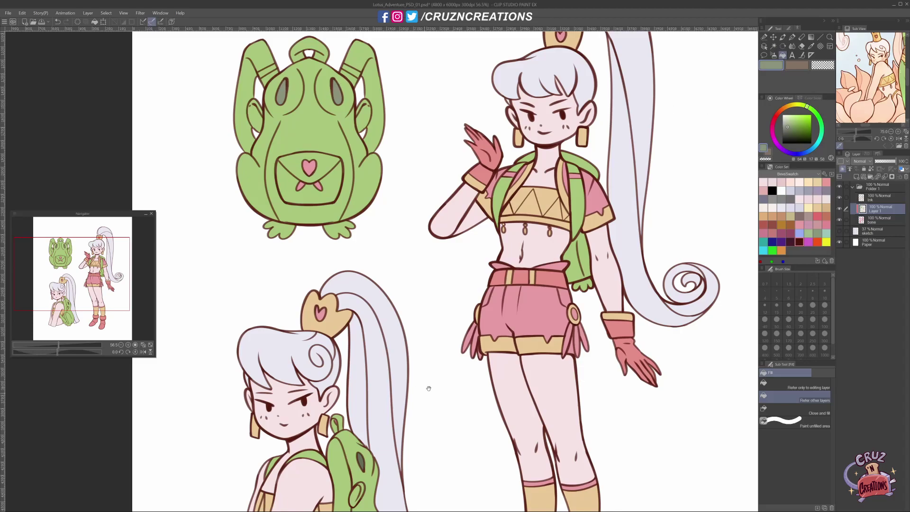
pyautogui.moveTo(429, 388); pyautogui.dragTo(449, 317)
pyautogui.moveTo(676, 307)
pyautogui.mouseDown()
pyautogui.moveTo(668, 311)
pyautogui.moveTo(675, 295)
pyautogui.mouseUp()
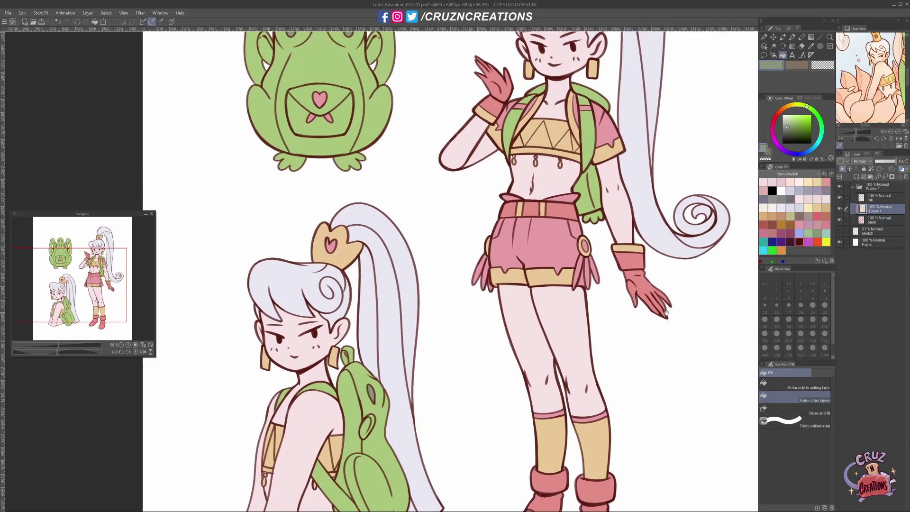
pyautogui.click(805, 118)
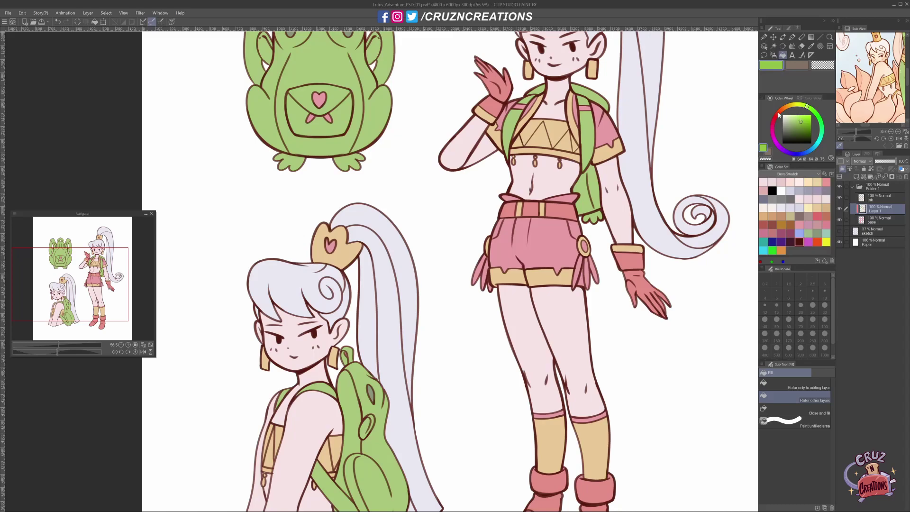
pyautogui.moveTo(320, 94); pyautogui.dragTo(348, 194)
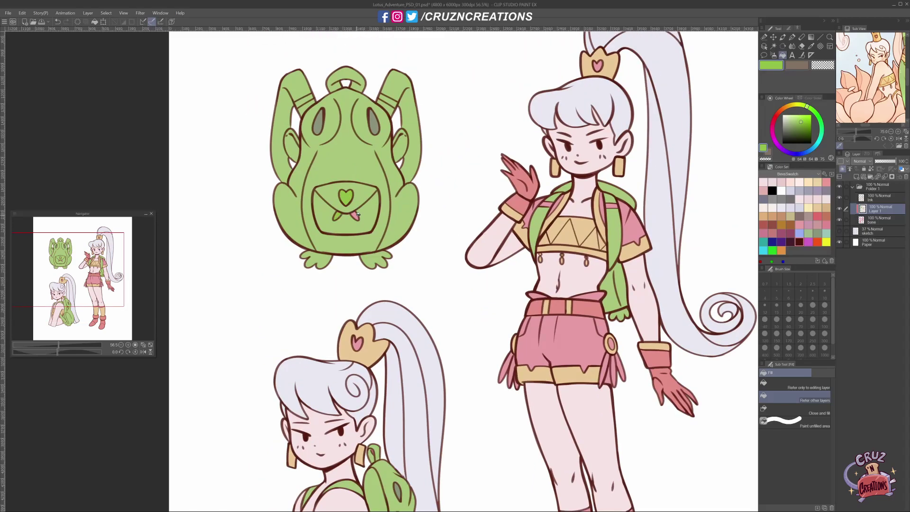
pyautogui.moveTo(393, 295); pyautogui.dragTo(387, 292)
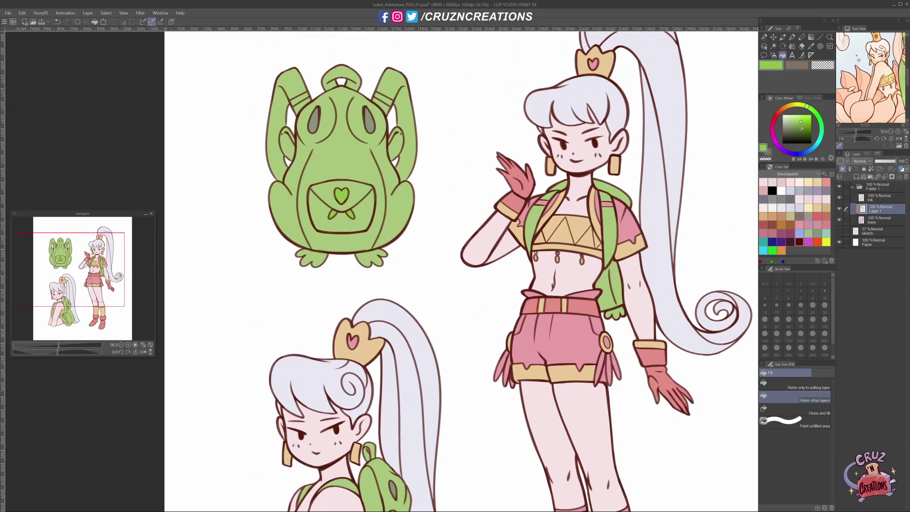
pyautogui.moveTo(807, 109); pyautogui.dragTo(801, 105)
pyautogui.moveTo(390, 264); pyautogui.dragTo(391, 272)
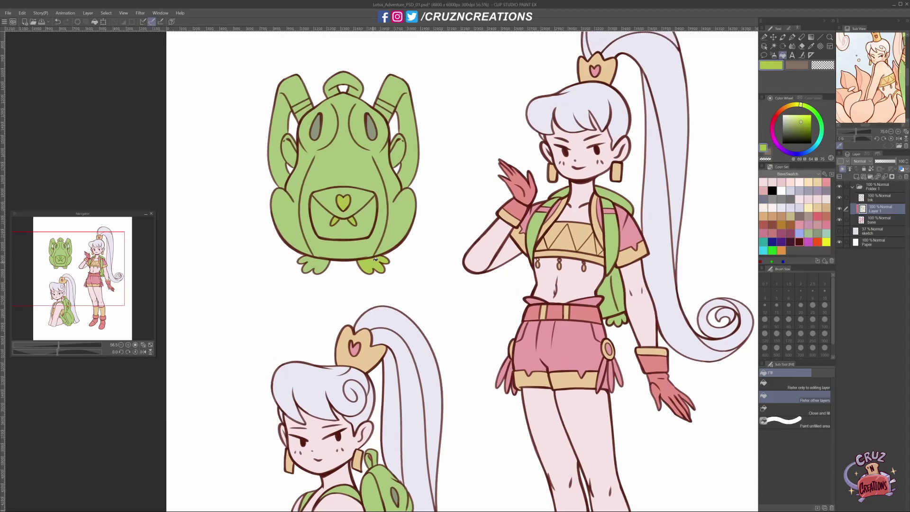
pyautogui.click(319, 261)
# Step: Recentre the sheet, pick tan and fill the backpack strap band
pyautogui.moveTo(502, 236); pyautogui.dragTo(525, 259)
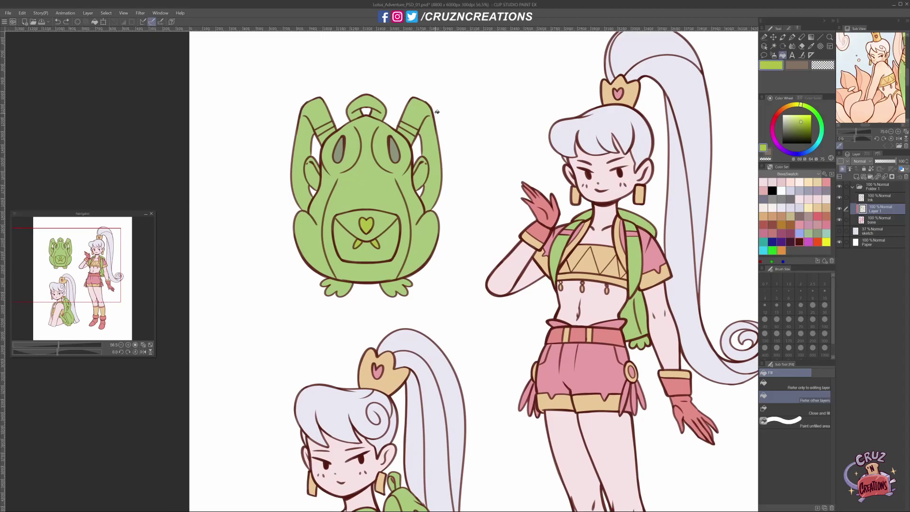
pyautogui.moveTo(586, 336); pyautogui.dragTo(520, 302)
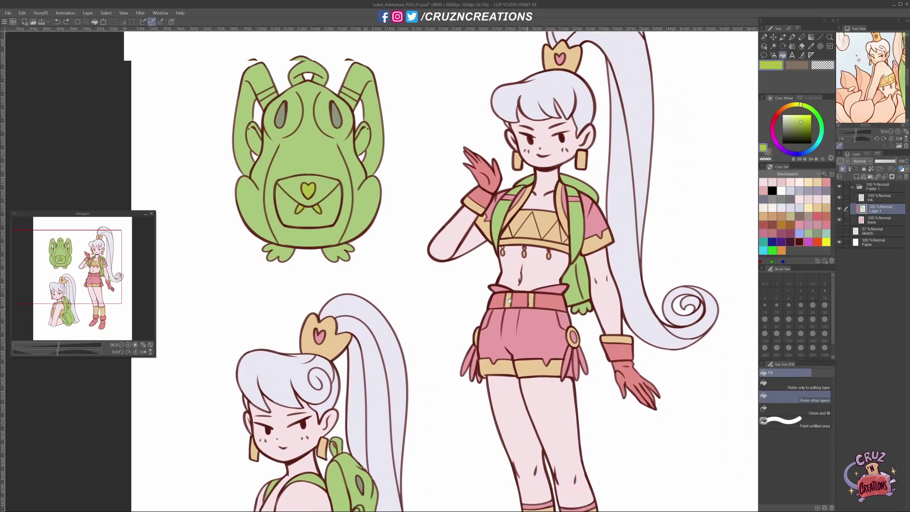
pyautogui.scroll(-3, 520, 302)
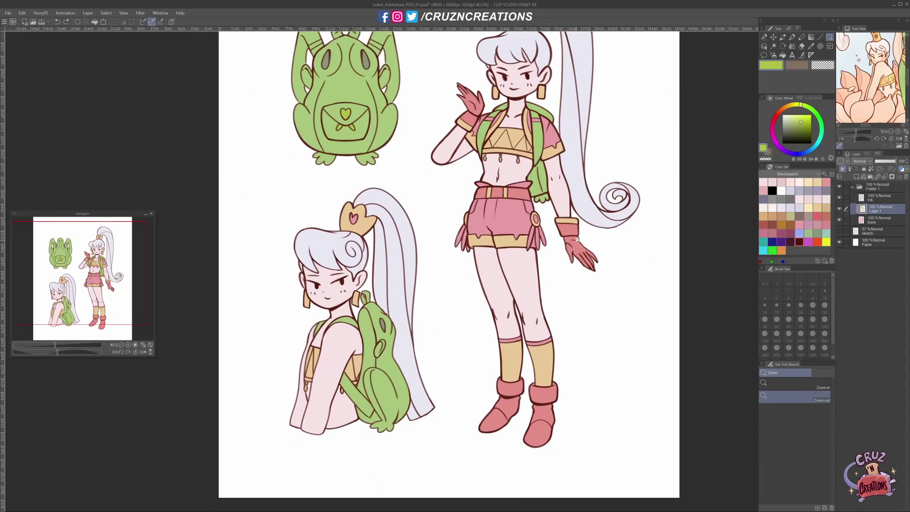
pyautogui.moveTo(639, 317)
pyautogui.mouseDown()
pyautogui.moveTo(636, 332)
pyautogui.moveTo(635, 322)
pyautogui.mouseUp()
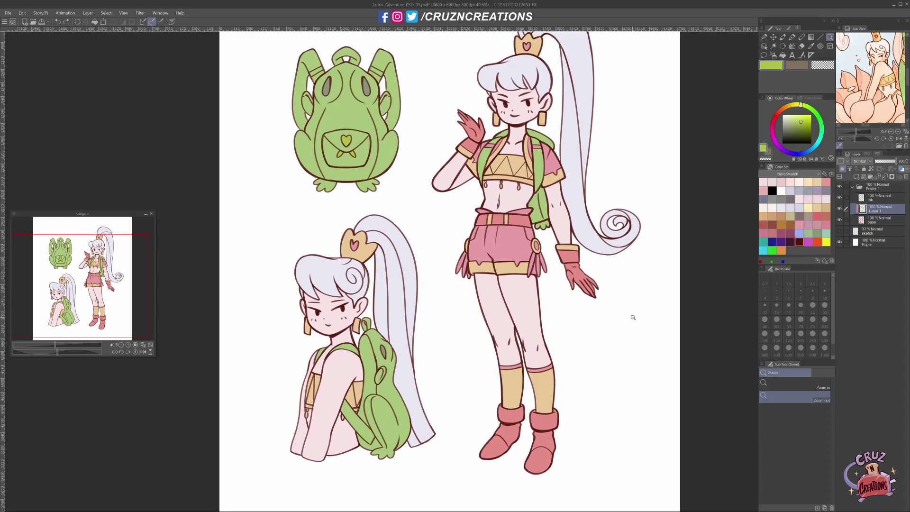
pyautogui.keyDown('alt'); pyautogui.click(538, 146); pyautogui.keyUp('alt')
pyautogui.press('g')
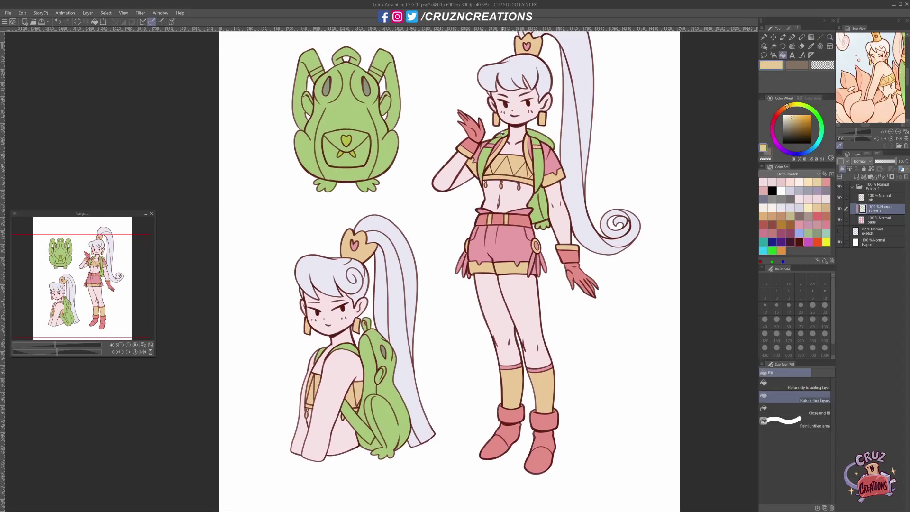
pyautogui.click(323, 68)
pyautogui.moveTo(583, 288); pyautogui.dragTo(588, 279)
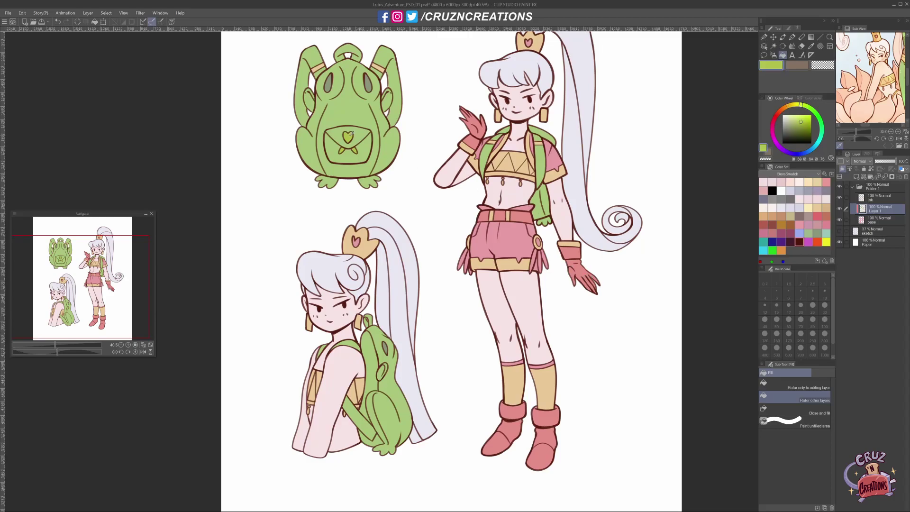
pyautogui.keyDown('alt'); pyautogui.click(389, 59); pyautogui.keyUp('alt')
# Step: Switch to the eraser and zoom in and back out on the lower girl's face
pyautogui.hotkey('alt', '[')
pyautogui.press('e')
pyautogui.scroll(2, 373, 340)
pyautogui.scroll(3, 373, 341)
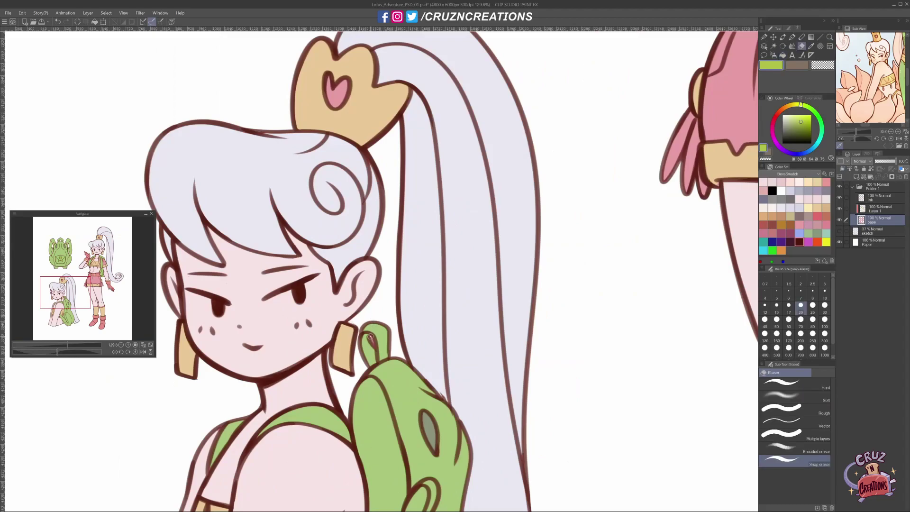
pyautogui.keyDown('ctrl'); pyautogui.keyDown('alt'); pyautogui.click(411, 365); pyautogui.keyUp('alt'); pyautogui.keyUp('ctrl')
pyautogui.scroll(-3, 411, 365)
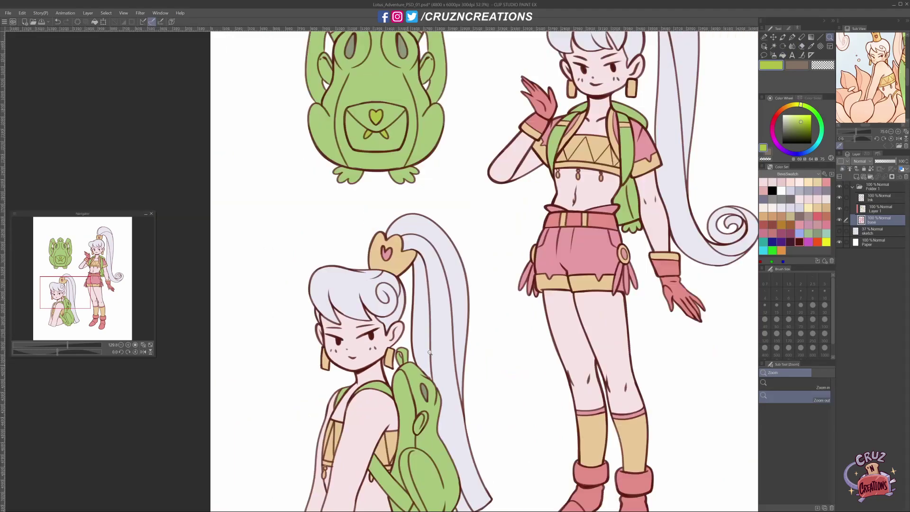
pyautogui.scroll(-2, 582, 343)
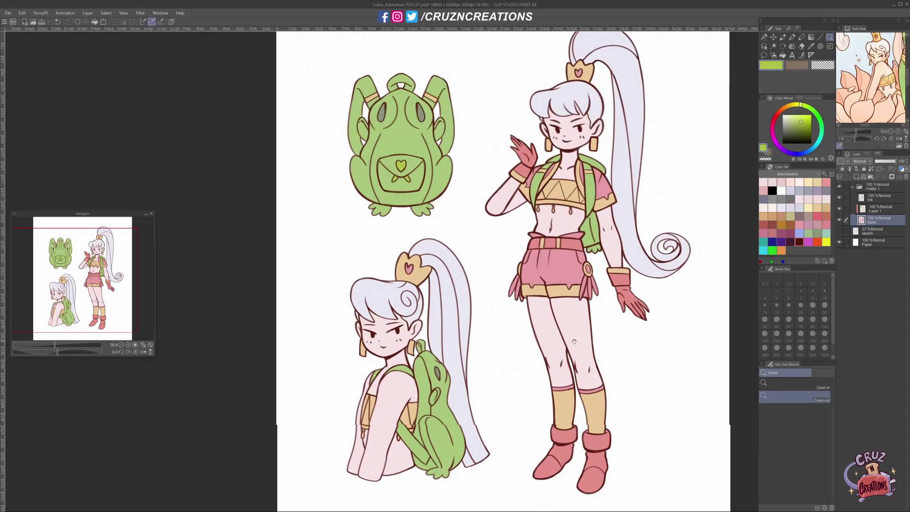
# Step: Fill the lower figure's crown heart and the shorts button red
pyautogui.click(765, 221)
pyautogui.press('g')
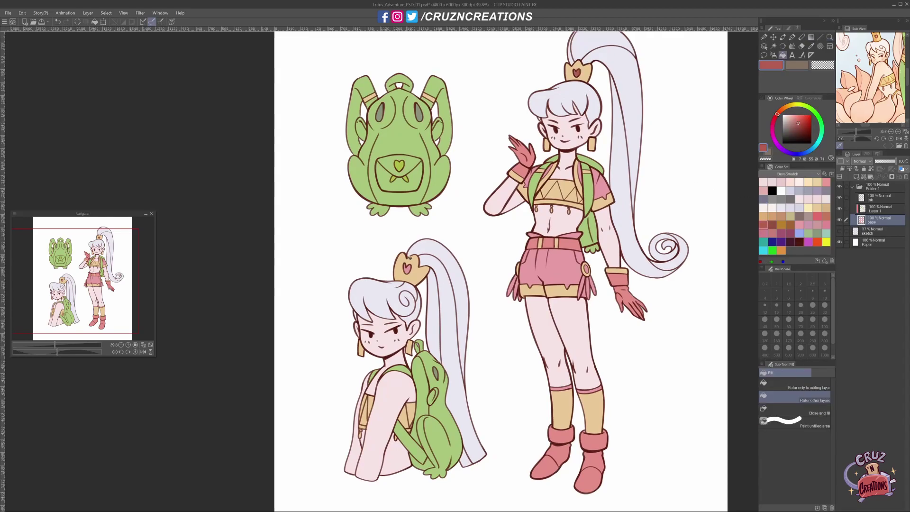
pyautogui.click(409, 267)
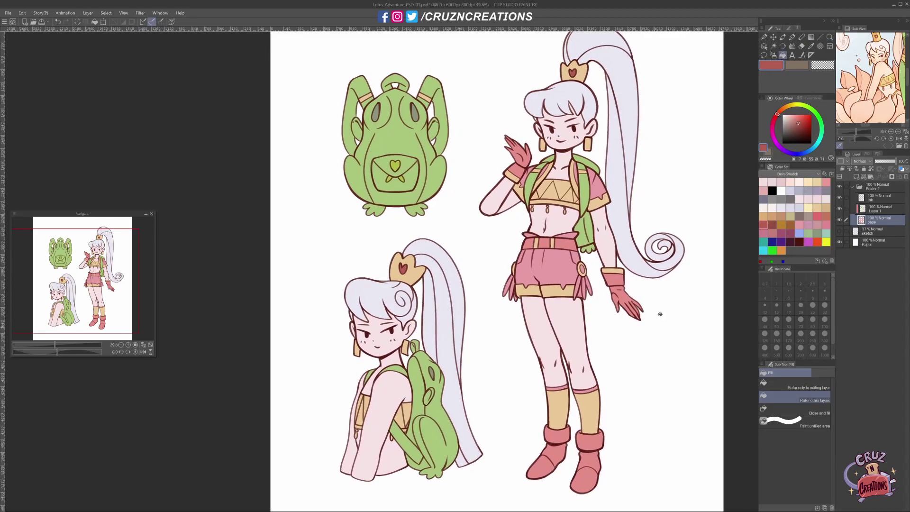
pyautogui.click(583, 269)
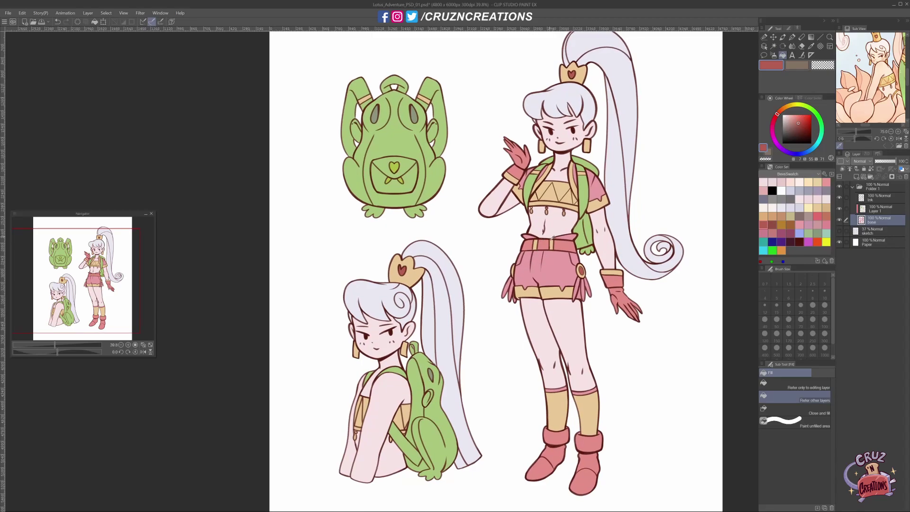
# Step: Refill the round shorts button with light pink
pyautogui.keyDown('alt'); pyautogui.click(546, 261); pyautogui.keyUp('alt')
pyautogui.click(583, 270)
pyautogui.moveTo(507, 332); pyautogui.dragTo(499, 329)
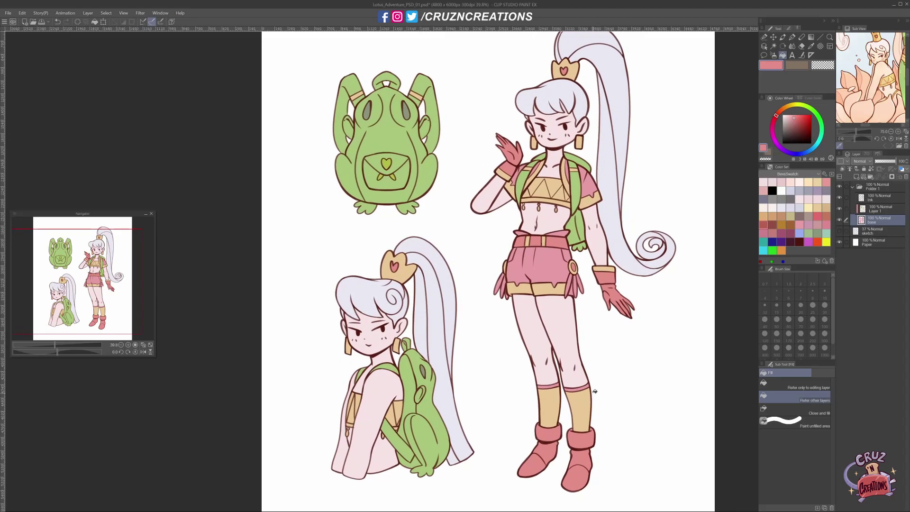
pyautogui.scroll(-1, 590, 388)
pyautogui.scroll(-1, 579, 389)
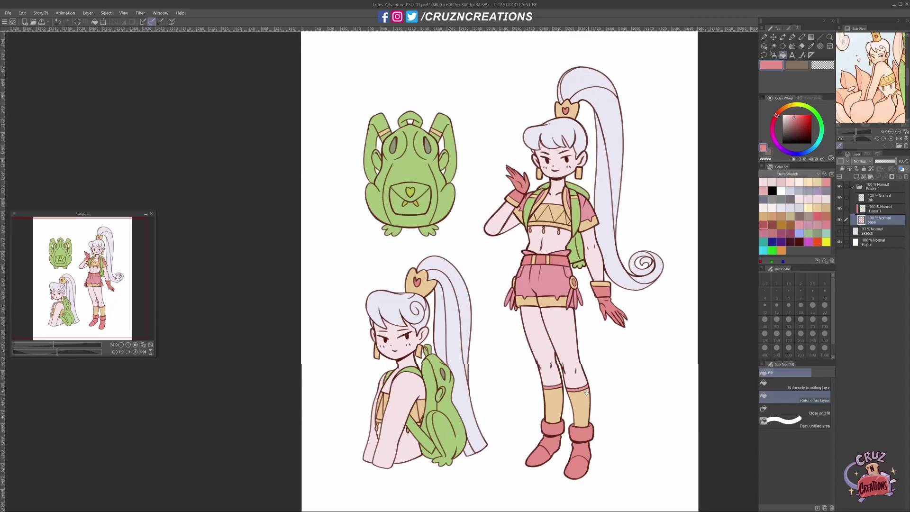
pyautogui.scroll(-1, 564, 390)
pyautogui.hscroll(1, 564, 390)
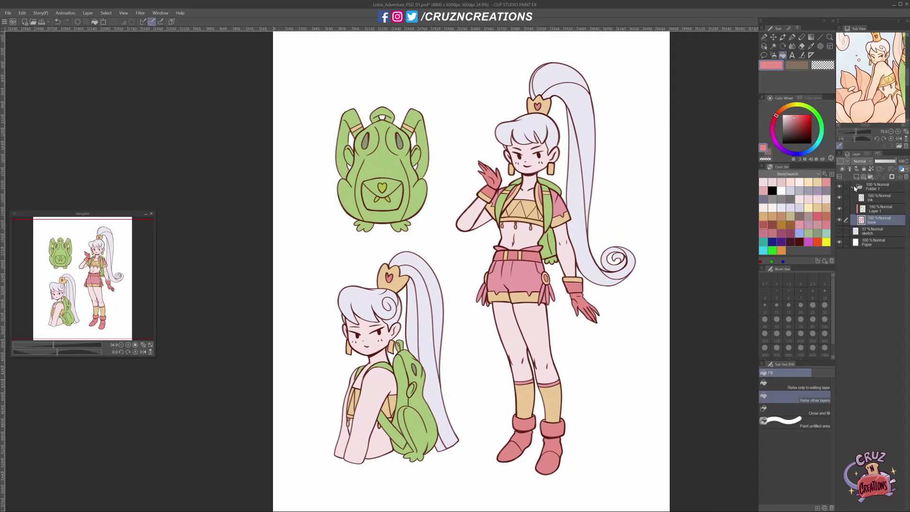
# Step: Collapse Folder 1 and add a new layer named bg beneath it
pyautogui.click(874, 186)
pyautogui.click(859, 190)
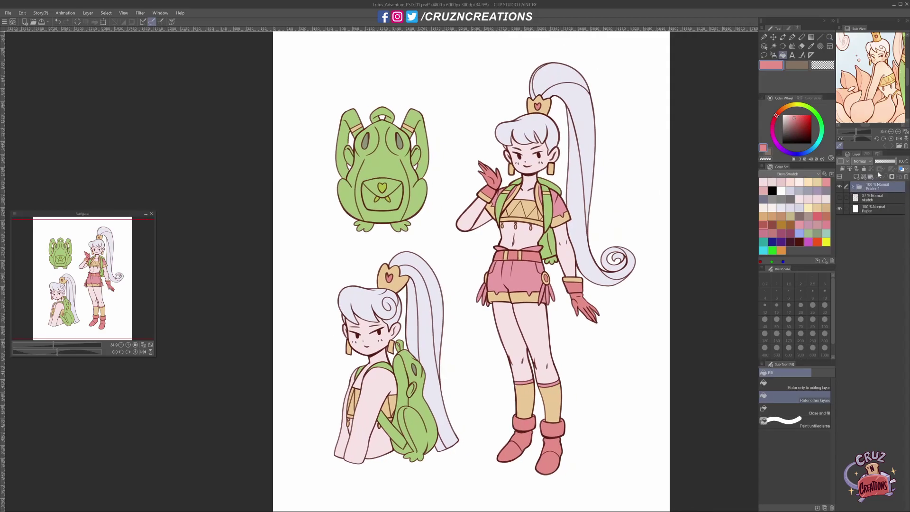
pyautogui.click(858, 176)
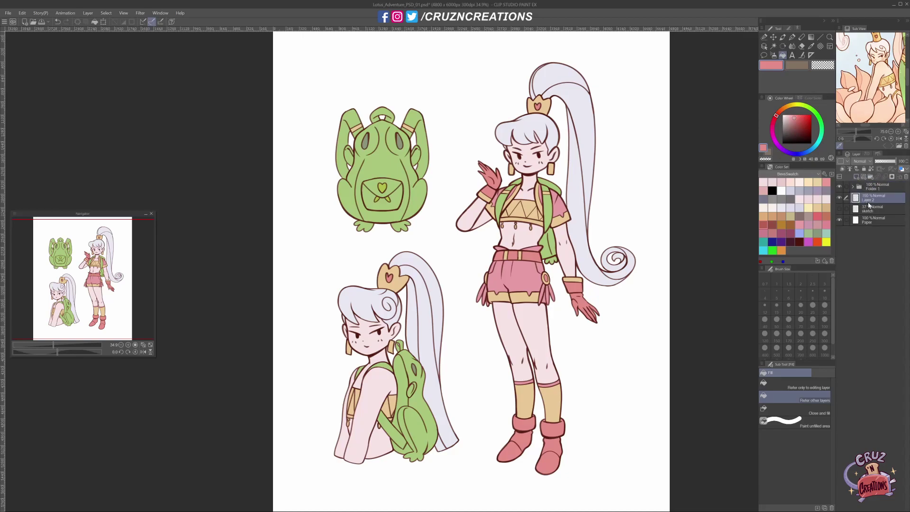
pyautogui.doubleClick(869, 199)
# Step: Fill a tall rectangle selection behind the characters with the pale blue hair colour
pyautogui.click(863, 42)
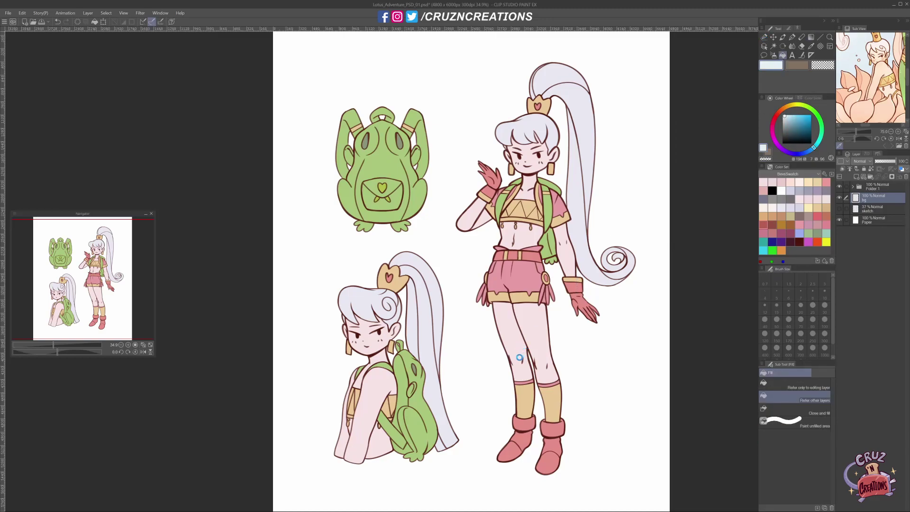
pyautogui.press('m')
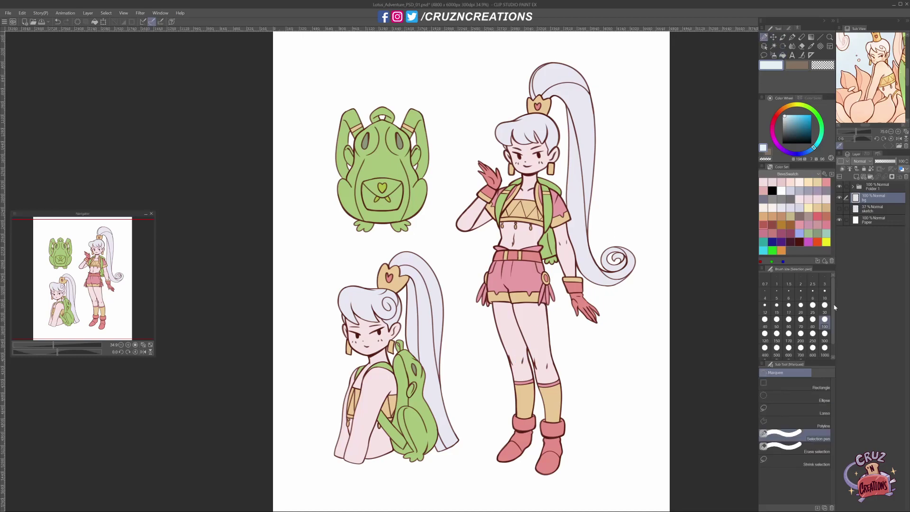
pyautogui.moveTo(363, 52); pyautogui.dragTo(580, 470)
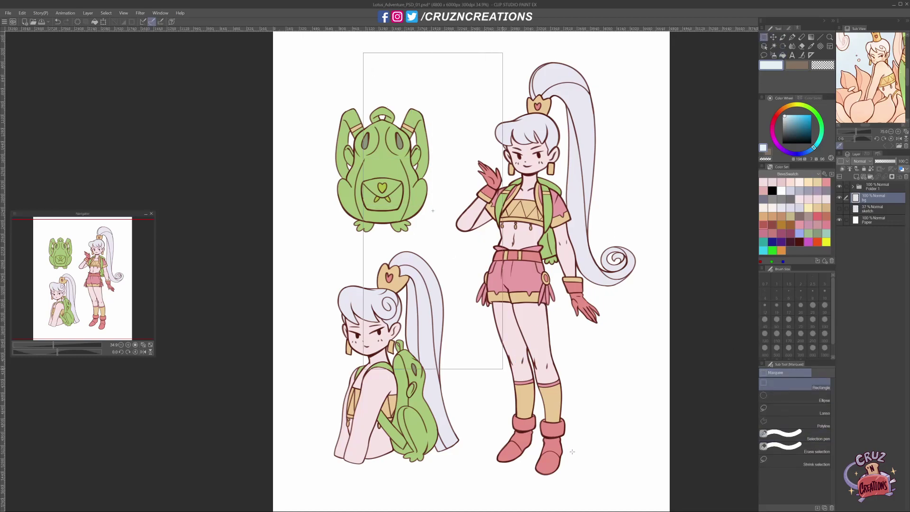
pyautogui.moveTo(581, 471); pyautogui.dragTo(581, 471)
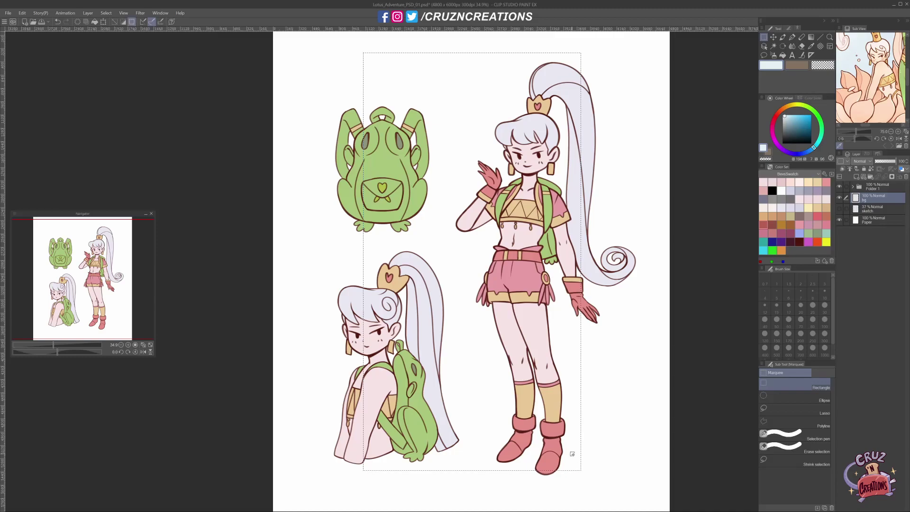
pyautogui.press('g')
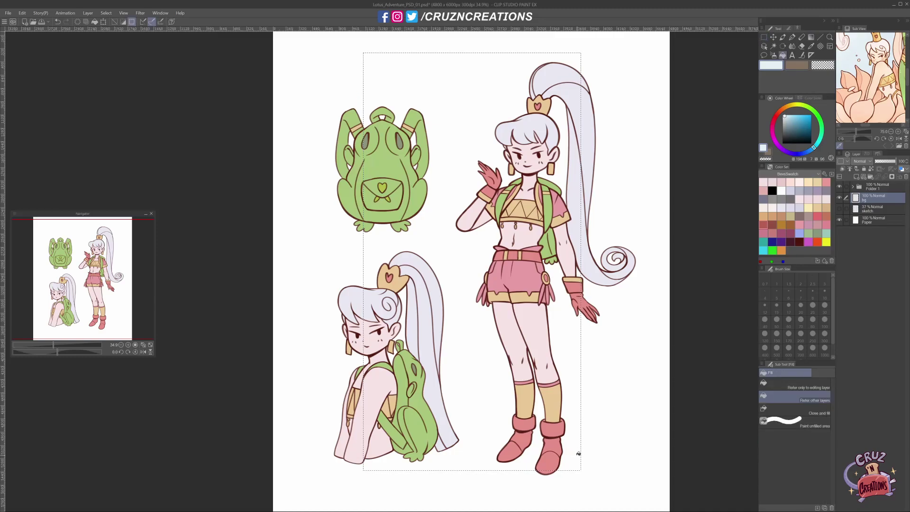
pyautogui.press('g')
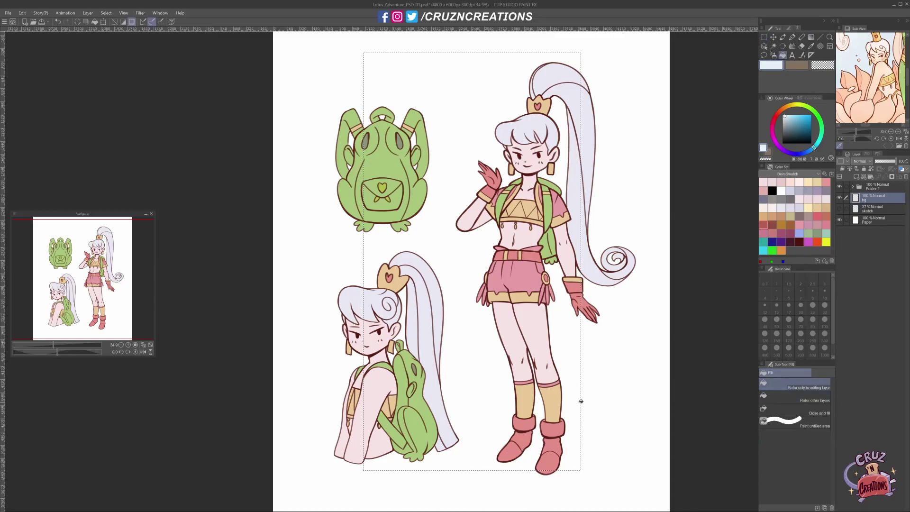
pyautogui.click(583, 377)
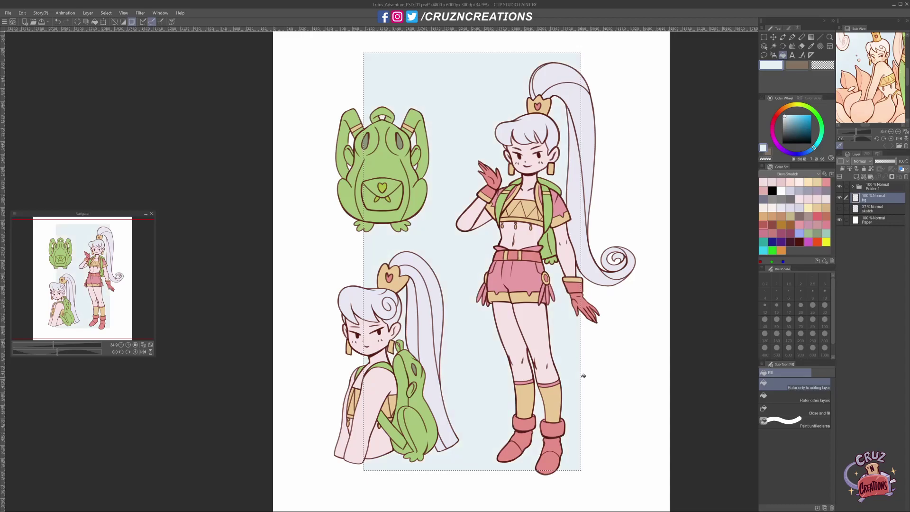
pyautogui.hotkey('ctrl', 'd')
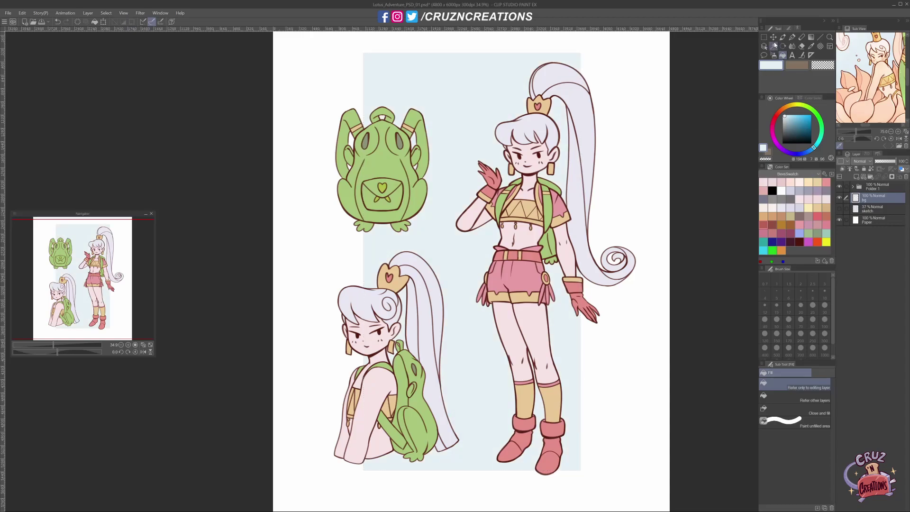
# Step: Move the blue rectangle down slightly and stretch its left edge outward
pyautogui.press('k')
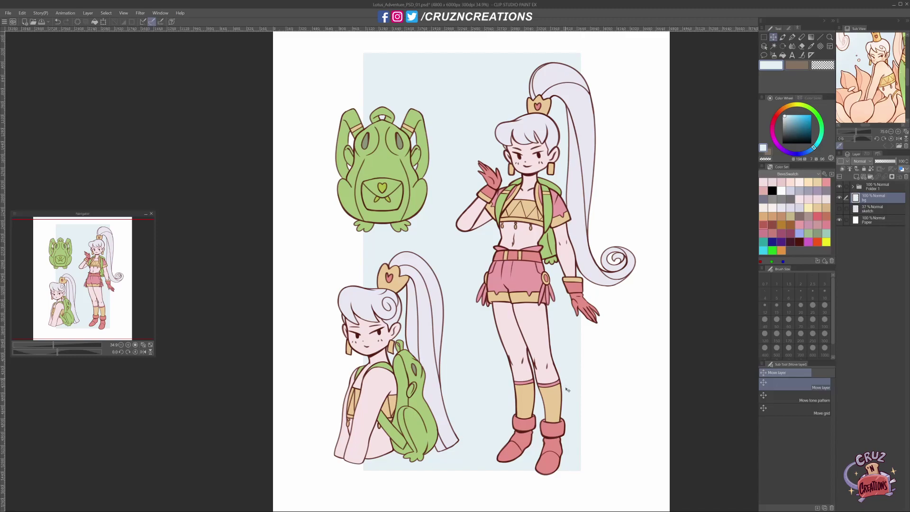
pyautogui.moveTo(568, 378)
pyautogui.mouseDown()
pyautogui.moveTo(568, 386)
pyautogui.moveTo(566, 379)
pyautogui.mouseUp()
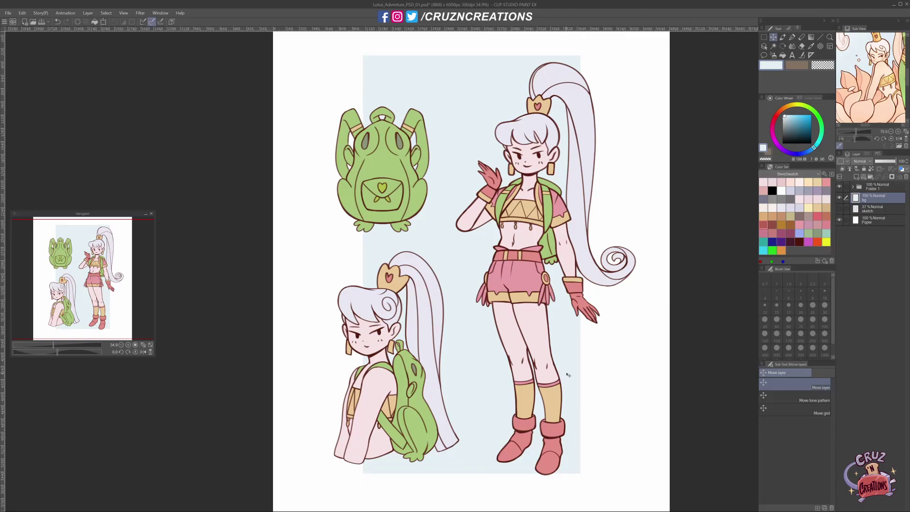
pyautogui.hotkey('ctrl', 't')
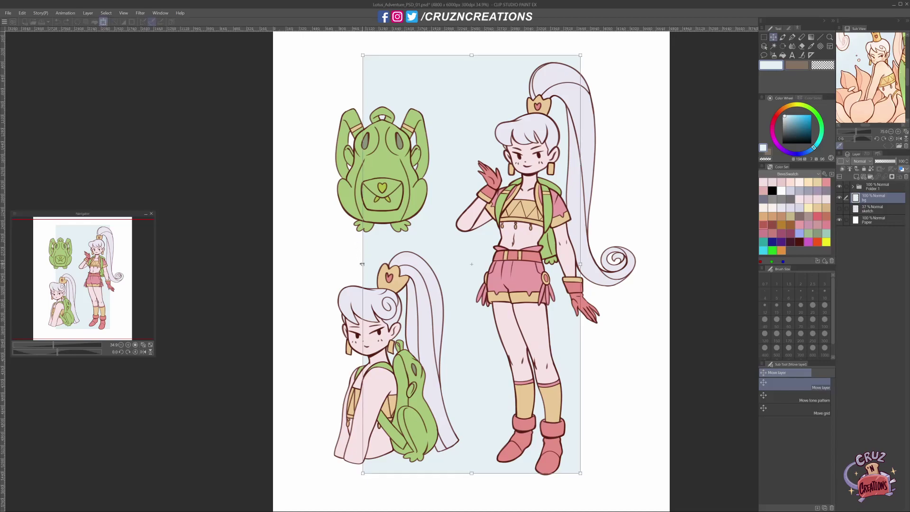
pyautogui.moveTo(362, 264); pyautogui.dragTo(331, 264)
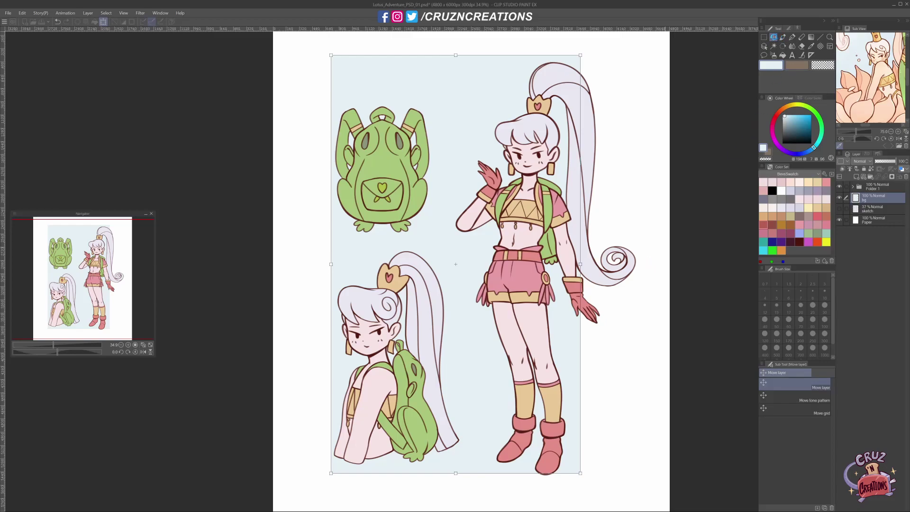
pyautogui.press('Return')
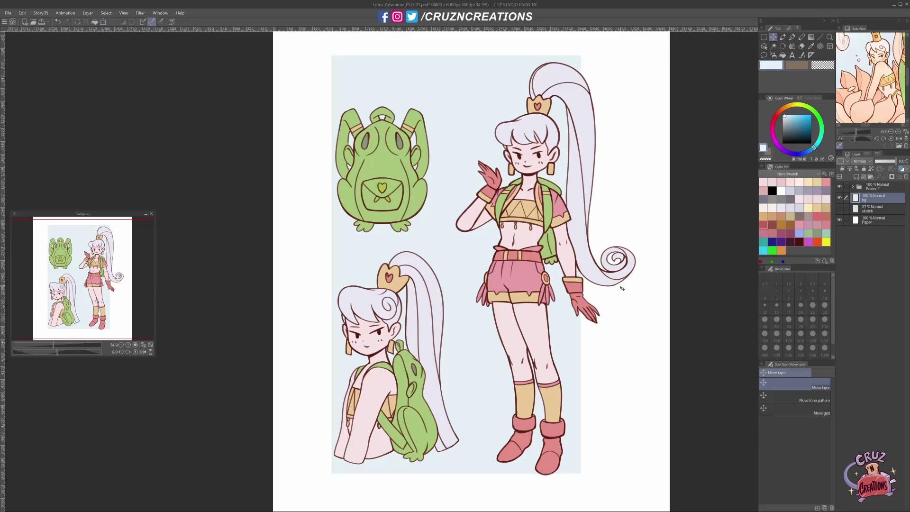
# Step: Nudge the background rectangle right, then back left slightly, to centre it
pyautogui.moveTo(619, 286); pyautogui.dragTo(621, 286)
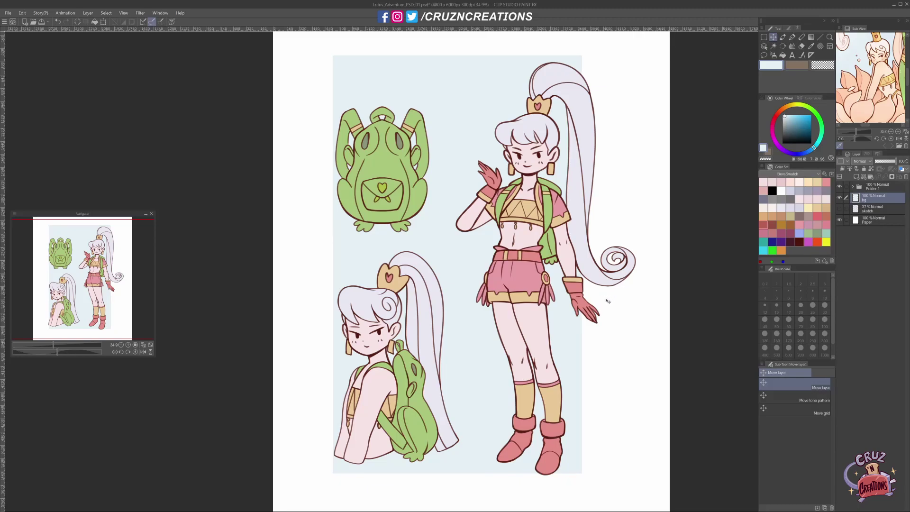
pyautogui.press('Right')
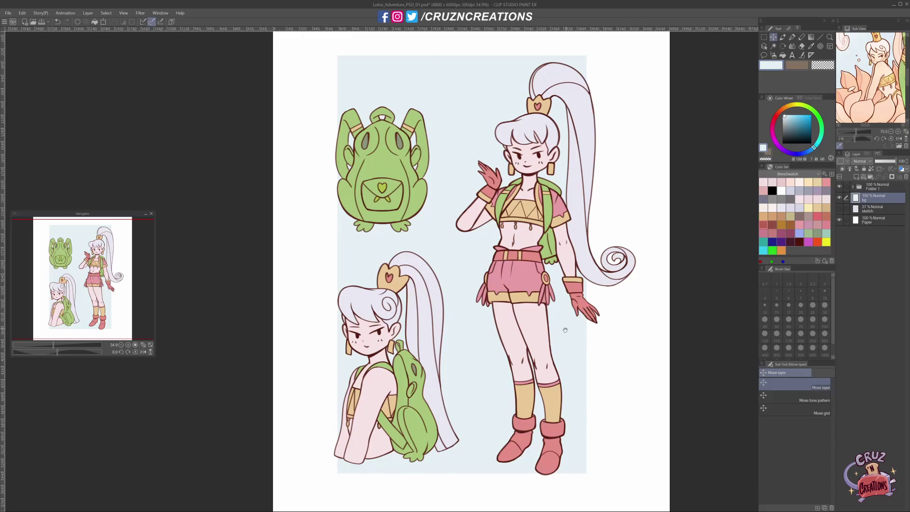
pyautogui.moveTo(563, 340); pyautogui.dragTo(569, 334)
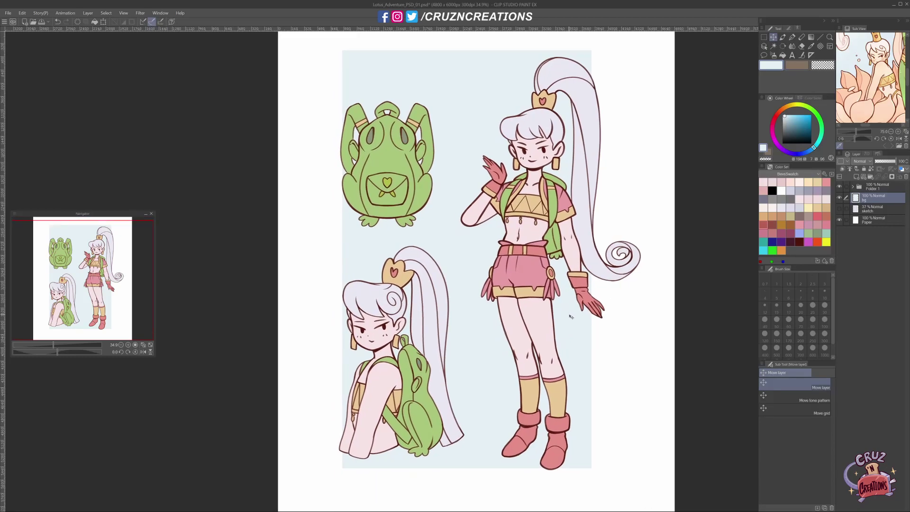
pyautogui.press('Left')
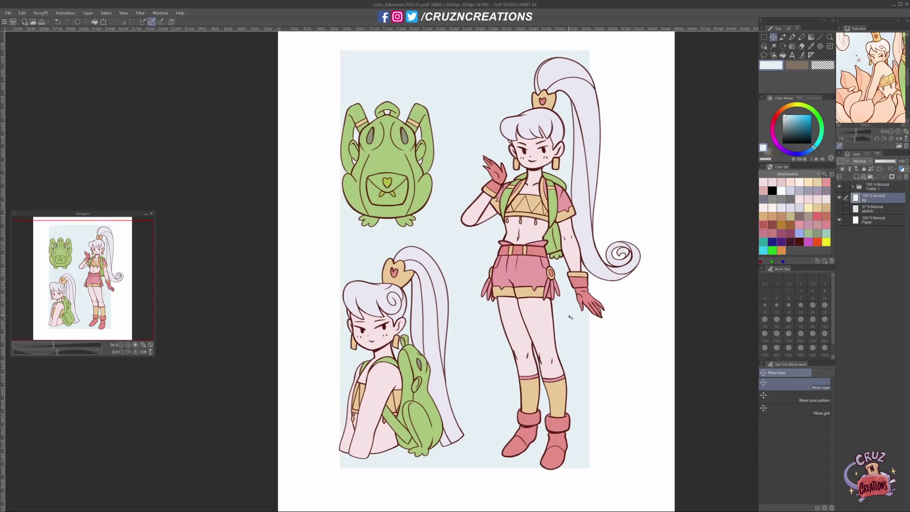
pyautogui.moveTo(556, 315); pyautogui.dragTo(623, 328)
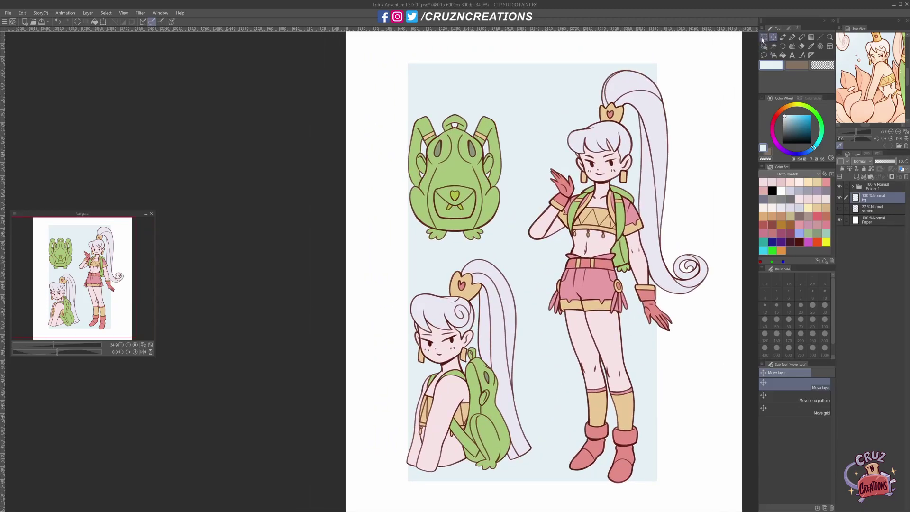
pyautogui.press('b')
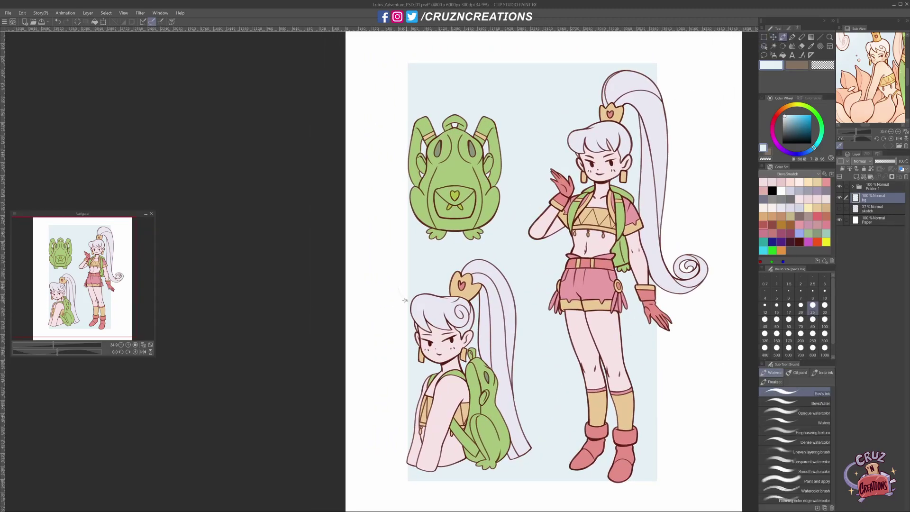
# Step: Sketch a maroon arrow toward the lower character's head, then undo it
pyautogui.keyDown('alt'); pyautogui.click(454, 337); pyautogui.keyUp('alt')
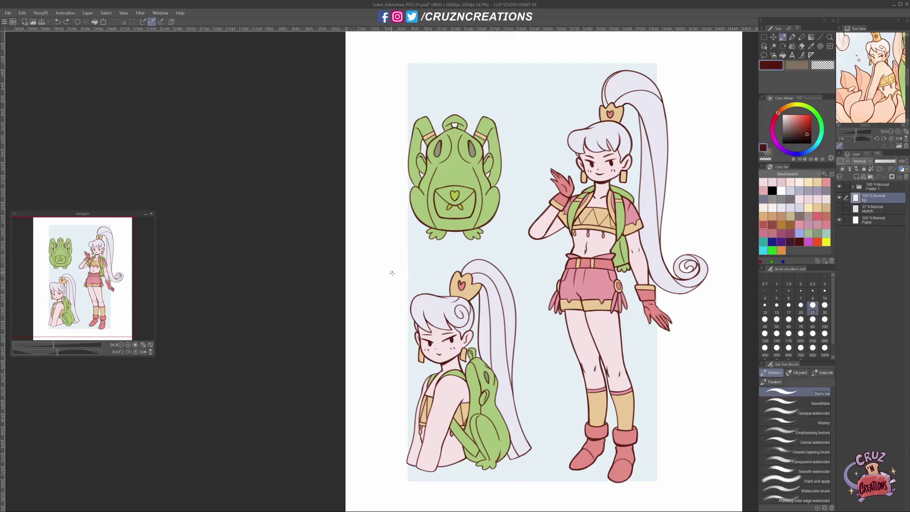
pyautogui.moveTo(390, 278); pyautogui.dragTo(405, 298)
pyautogui.hotkey('ctrl', 'z')
pyautogui.hotkey('ctrl', 'z')
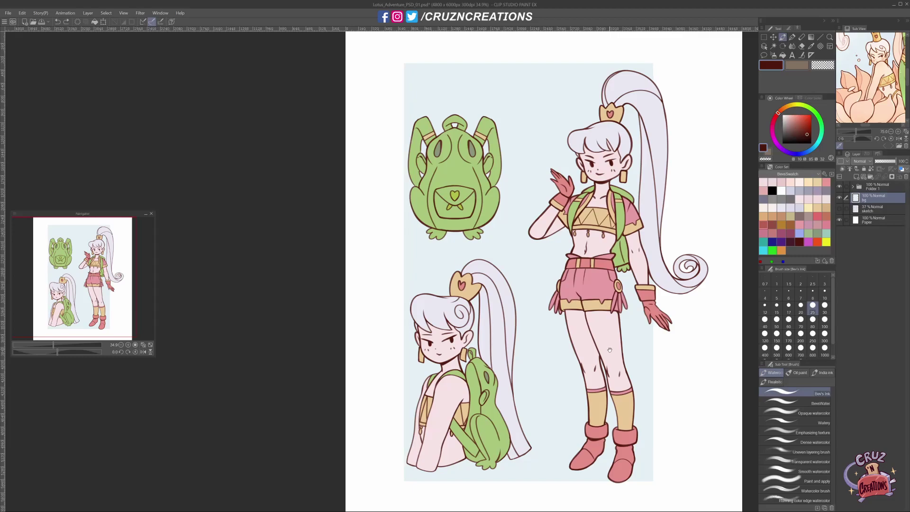
# Step: Shift the background right and widen its right edge toward the ponytail curl
pyautogui.press('k')
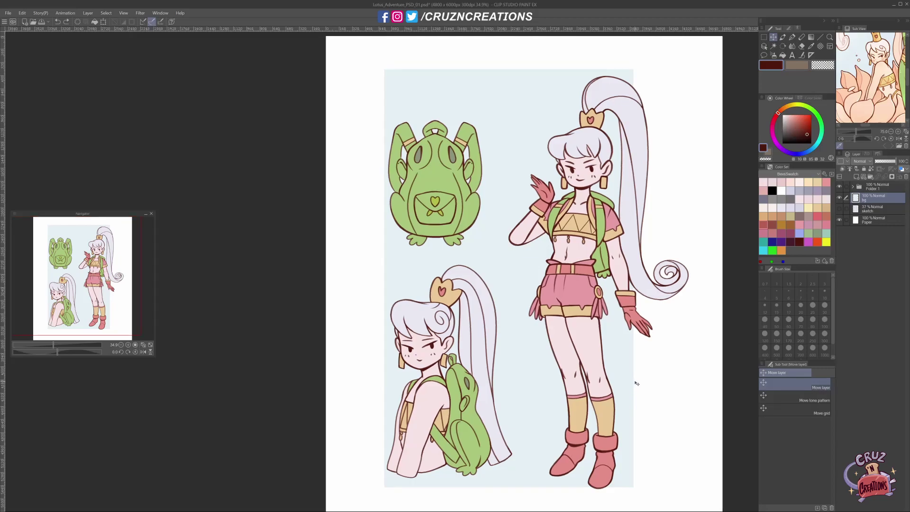
pyautogui.moveTo(629, 382); pyautogui.dragTo(631, 382)
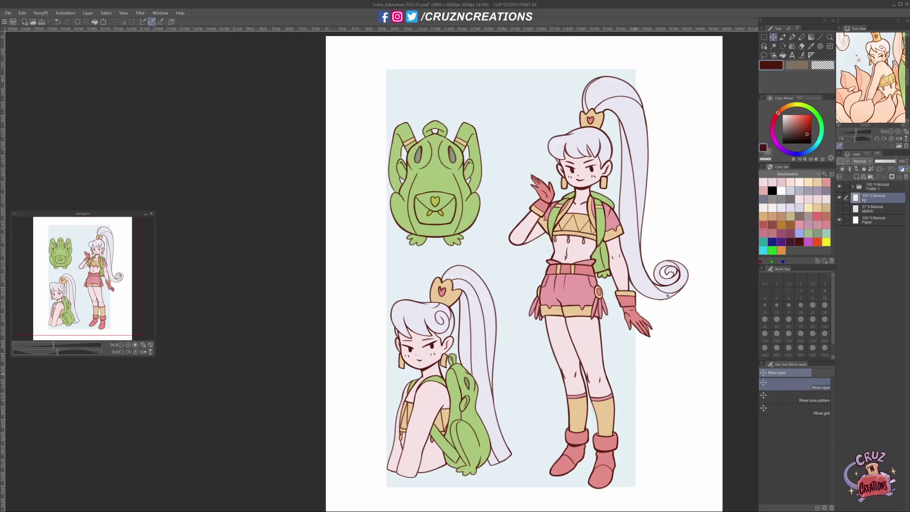
pyautogui.hotkey('ctrl', 't')
pyautogui.moveTo(636, 278); pyautogui.dragTo(647, 279)
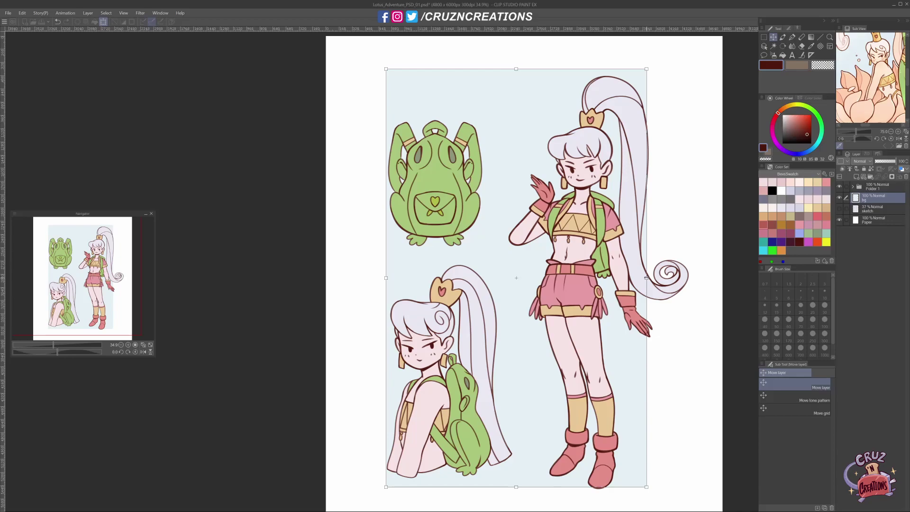
pyautogui.moveTo(647, 278); pyautogui.dragTo(648, 278)
pyautogui.moveTo(646, 278); pyautogui.dragTo(661, 278)
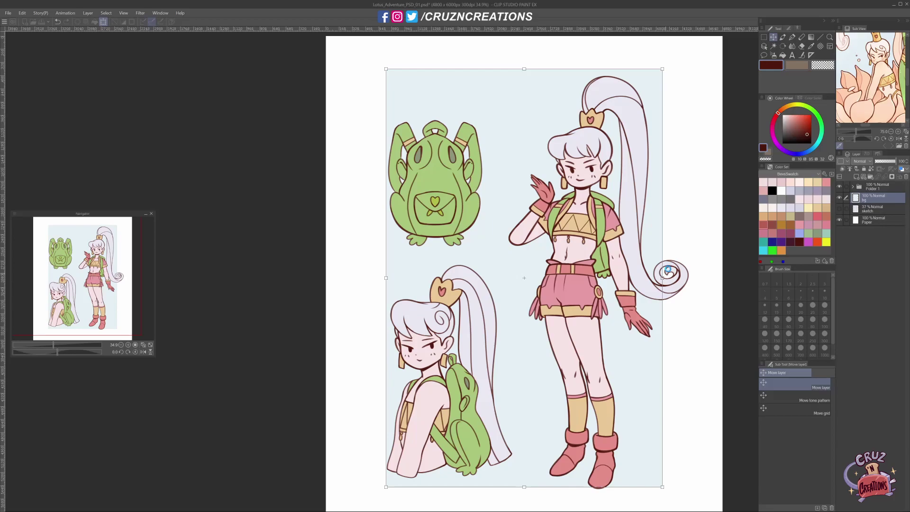
pyautogui.press('Return')
pyautogui.press('b')
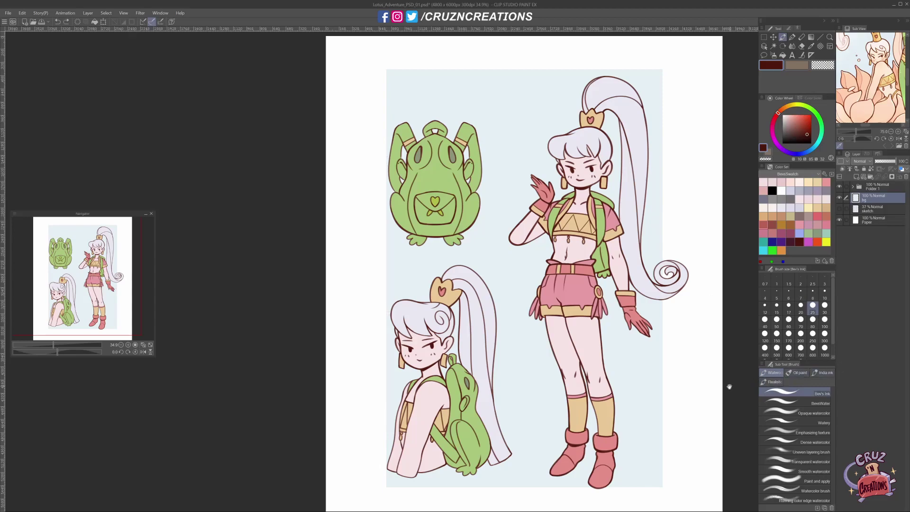
# Step: Delete the empty Layer 1 inside Folder 1
pyautogui.moveTo(727, 381); pyautogui.dragTo(705, 400)
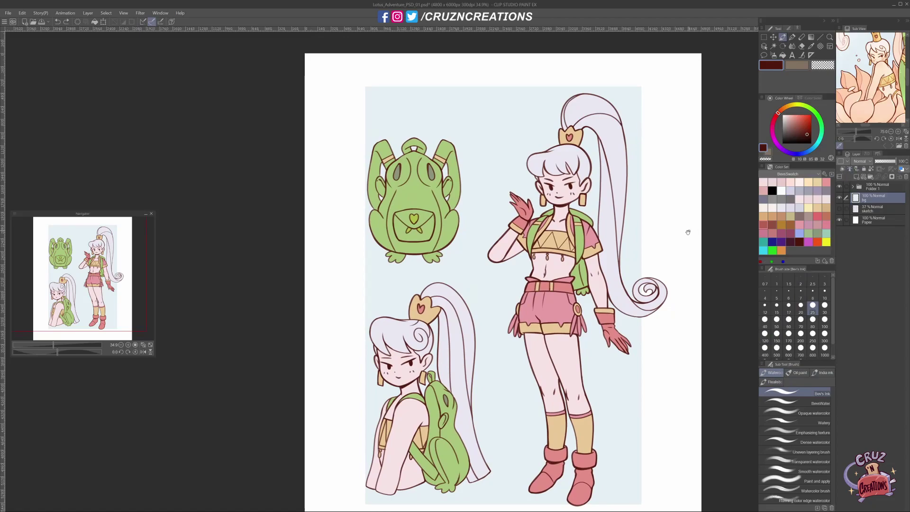
pyautogui.moveTo(689, 231); pyautogui.dragTo(684, 228)
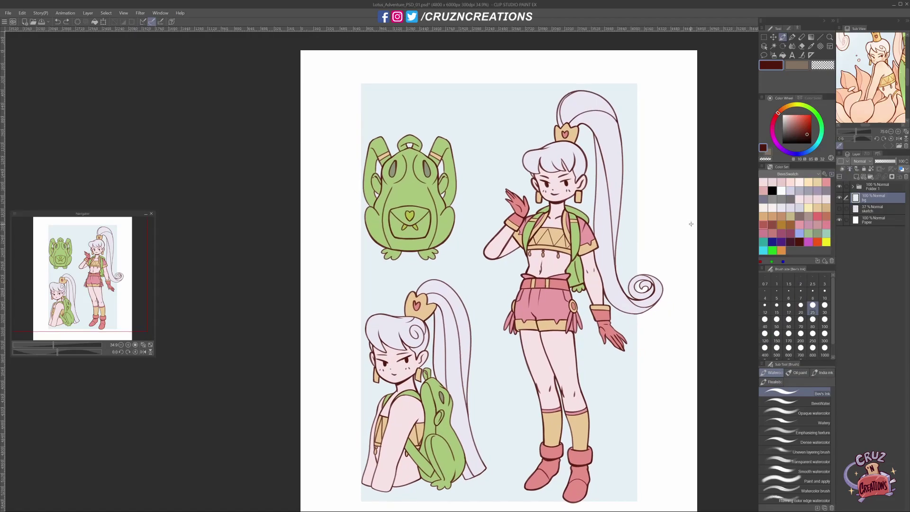
pyautogui.click(855, 188)
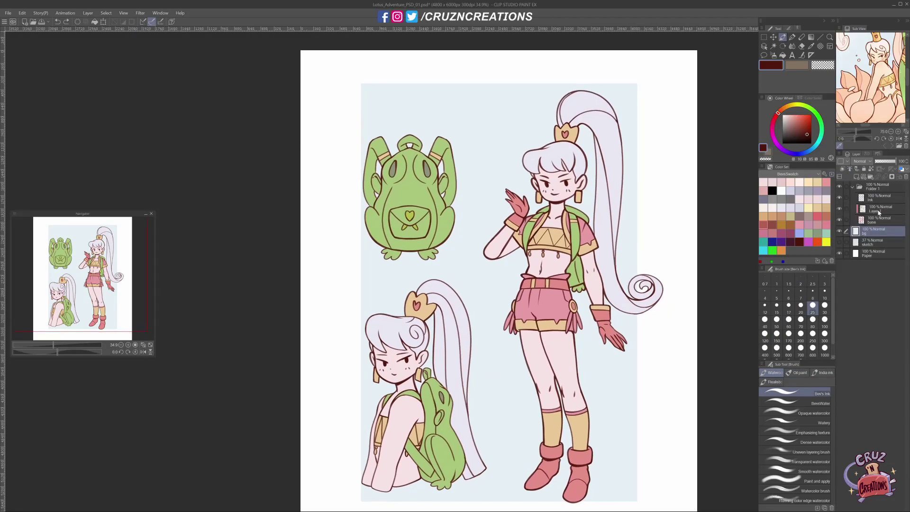
pyautogui.click(881, 212)
pyautogui.moveTo(626, 400); pyautogui.dragTo(618, 382)
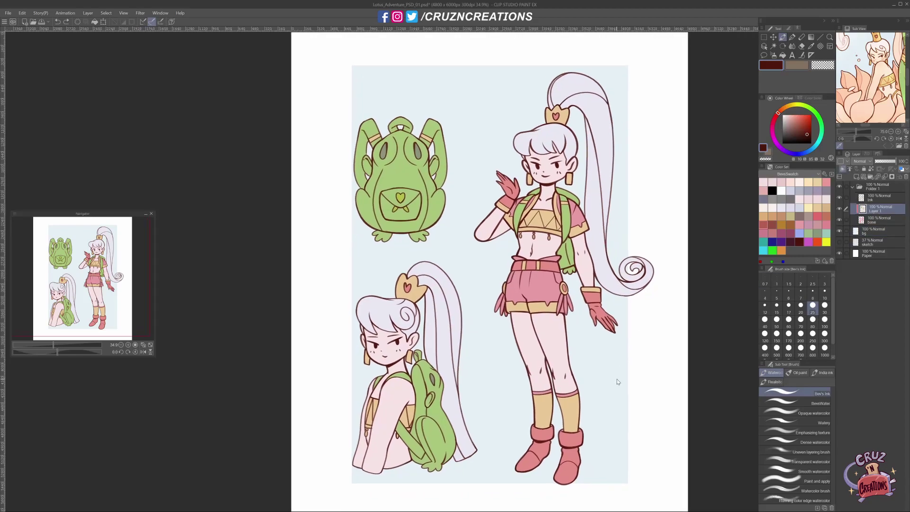
pyautogui.hotkey('ctrl', 'e')
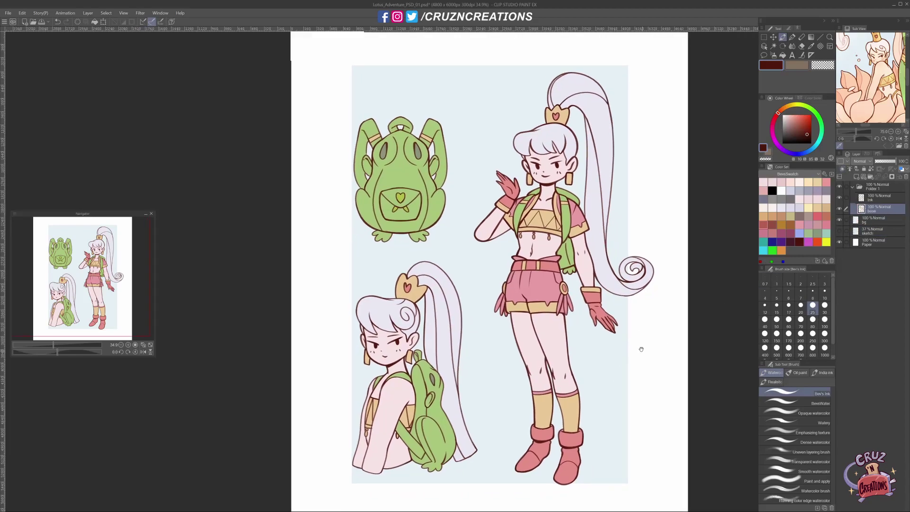
# Step: On the base flat-colour layer, fill both boots with a darker pink
pyautogui.moveTo(577, 434); pyautogui.dragTo(575, 428)
pyautogui.keyDown('alt'); pyautogui.click(575, 429); pyautogui.keyUp('alt')
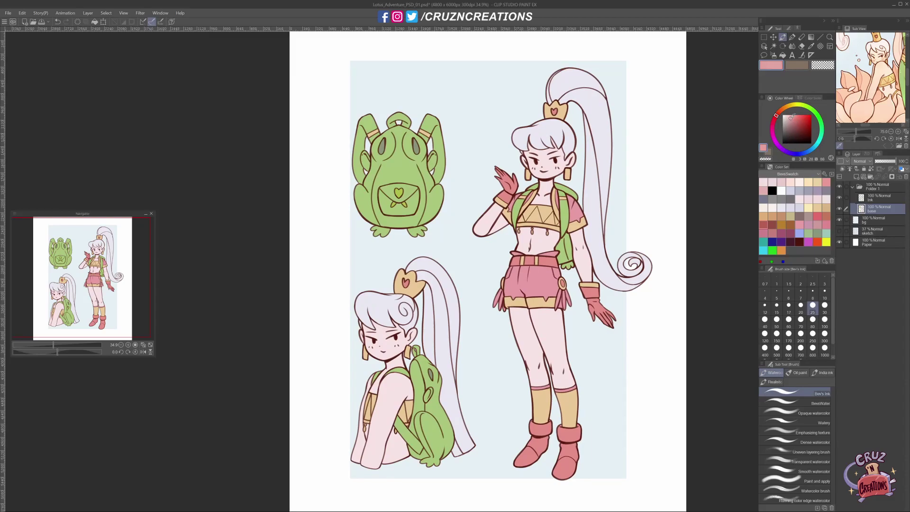
pyautogui.press('g')
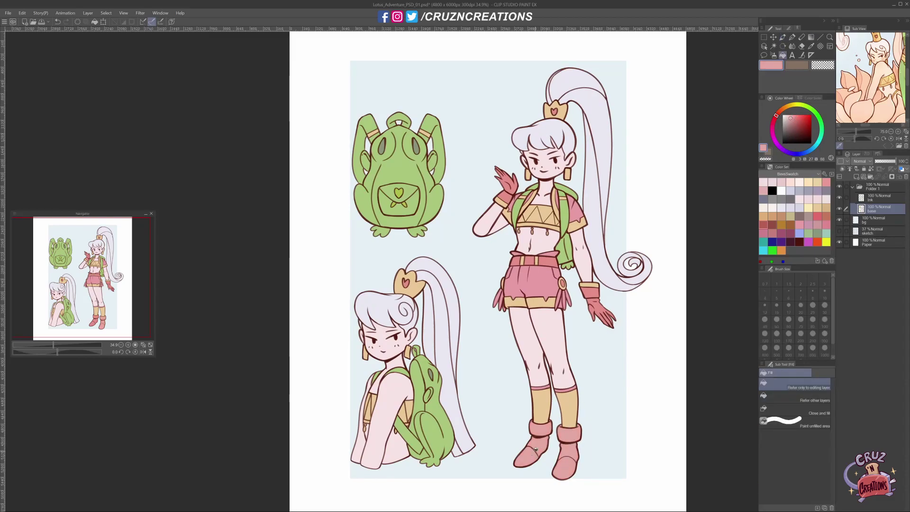
pyautogui.moveTo(653, 402); pyautogui.dragTo(659, 388)
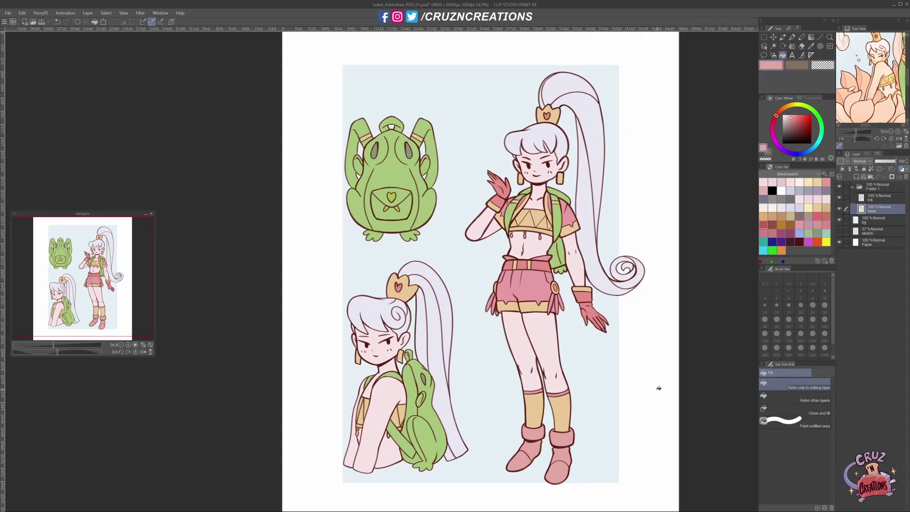
pyautogui.moveTo(531, 434)
pyautogui.mouseDown()
pyautogui.moveTo(522, 455)
pyautogui.moveTo(559, 467)
pyautogui.mouseUp()
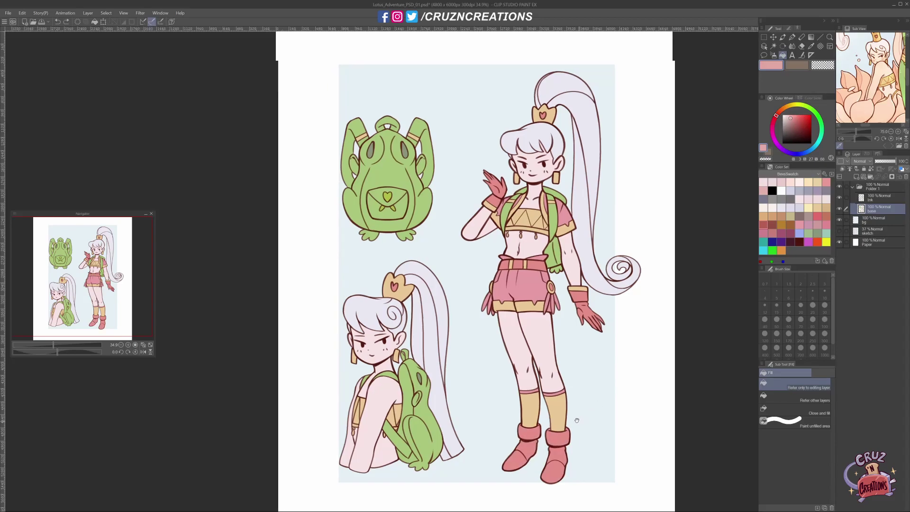
pyautogui.moveTo(659, 388); pyautogui.dragTo(578, 412)
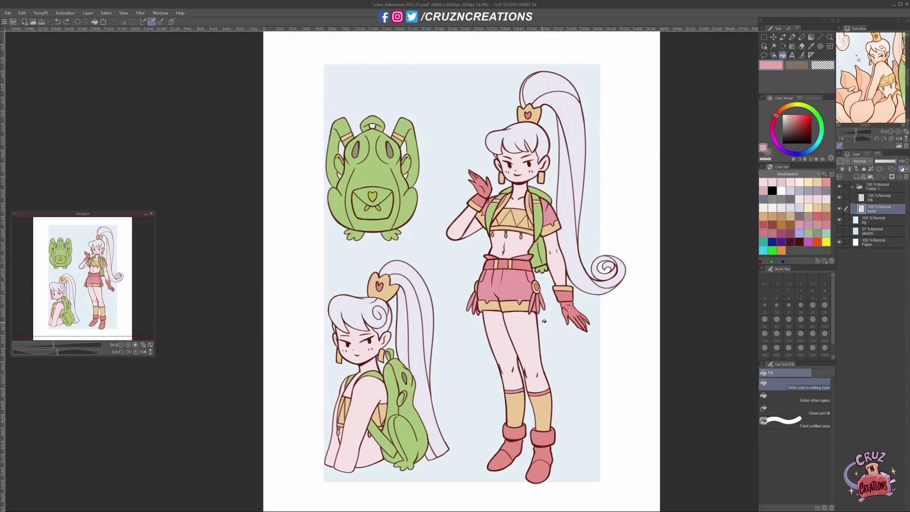
# Step: Try both socks in pink, then refill them tan
pyautogui.keyDown('alt'); pyautogui.click(512, 288); pyautogui.keyUp('alt')
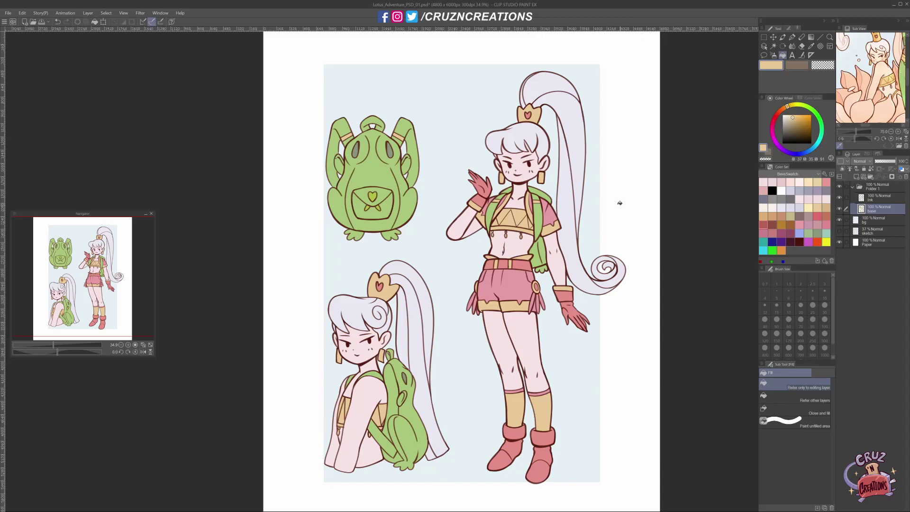
pyautogui.keyDown('alt'); pyautogui.click(499, 286); pyautogui.keyUp('alt')
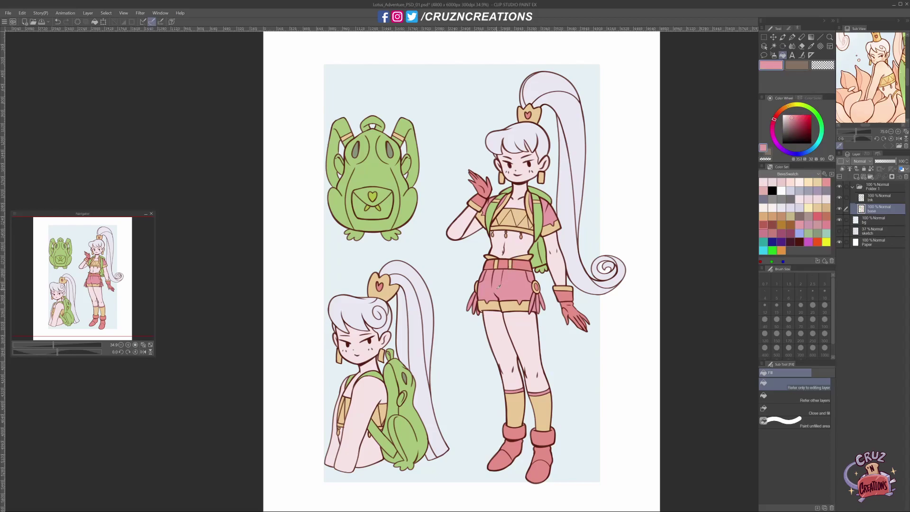
pyautogui.moveTo(559, 229); pyautogui.dragTo(548, 230)
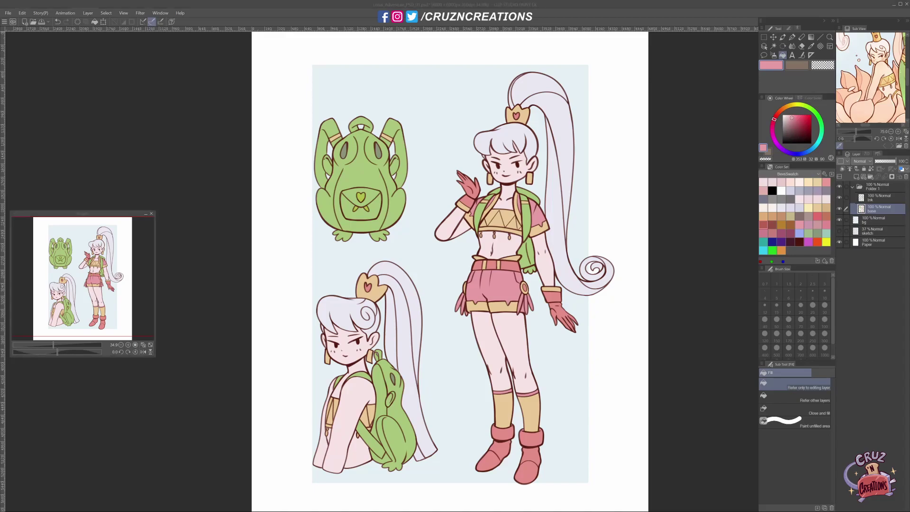
pyautogui.moveTo(506, 289); pyautogui.dragTo(518, 252)
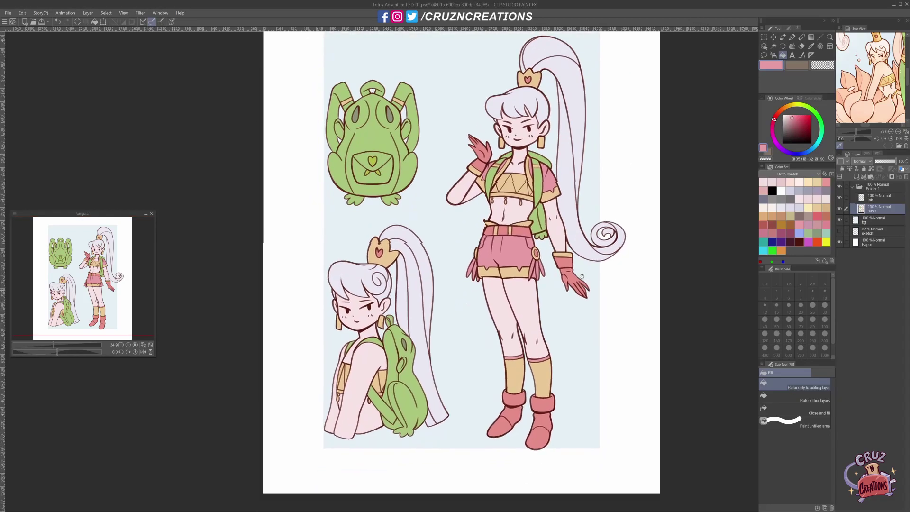
pyautogui.click(543, 364)
pyautogui.click(517, 372)
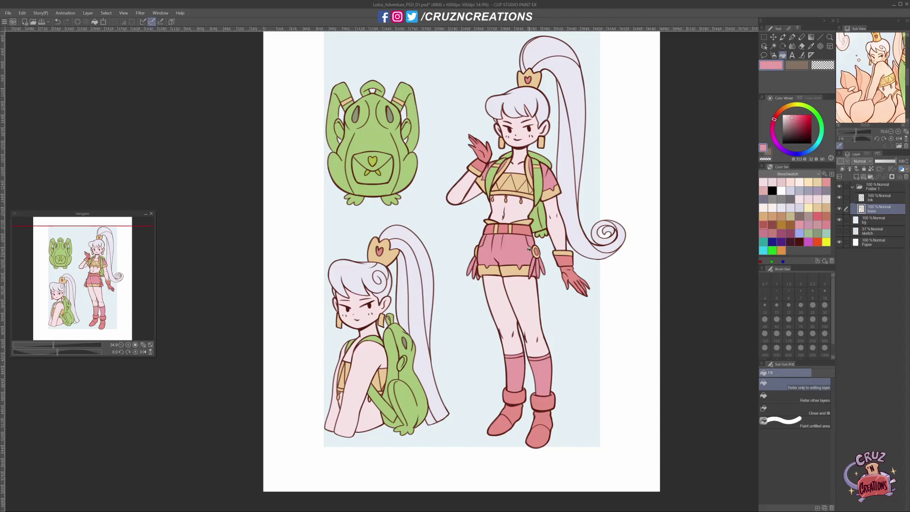
pyautogui.keyDown('alt'); pyautogui.click(519, 268); pyautogui.keyUp('alt')
pyautogui.click(520, 356)
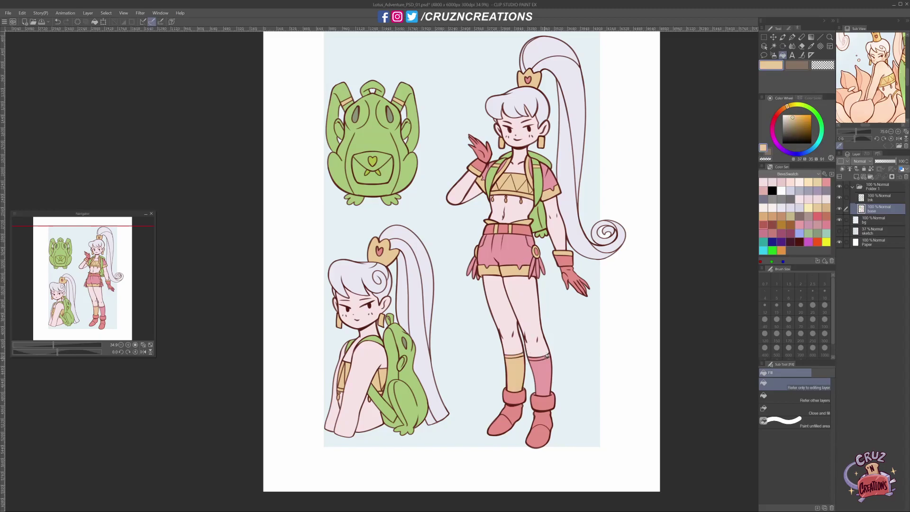
# Step: Sample the boots' pink and zoom toward the standing girl's outfit
pyautogui.scroll(2, 554, 327)
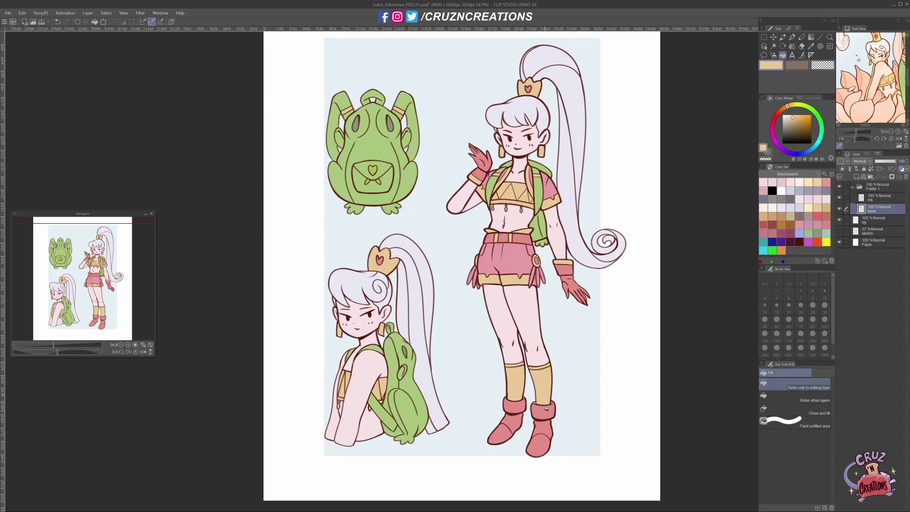
pyautogui.scroll(1, 547, 408)
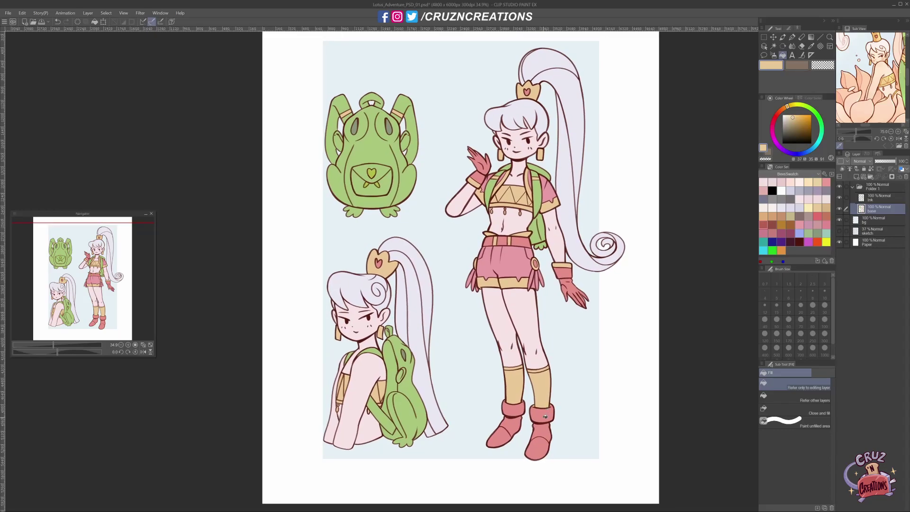
pyautogui.scroll(1, 540, 430)
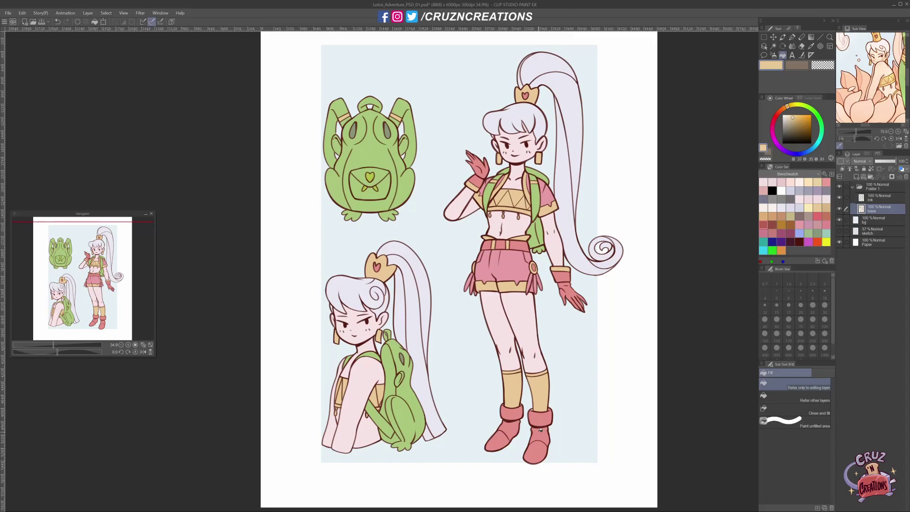
pyautogui.keyDown('alt'); pyautogui.click(541, 427); pyautogui.keyUp('alt')
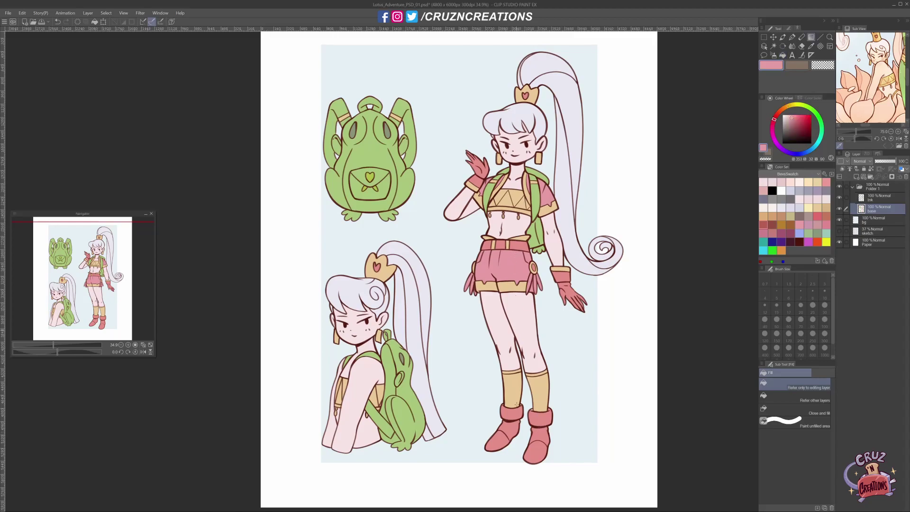
pyautogui.scroll(3, 540, 441)
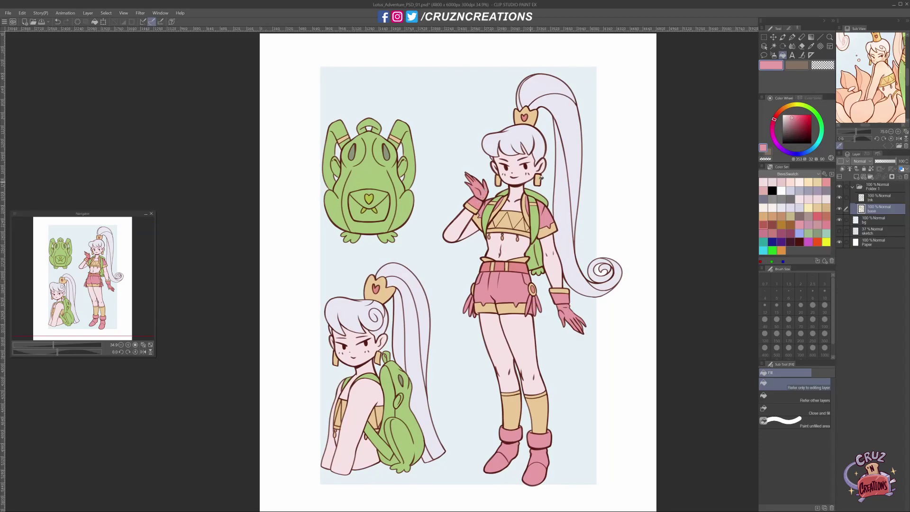
pyautogui.keyDown('alt'); pyautogui.click(525, 262); pyautogui.keyUp('alt')
# Step: Fill the left and right fringe strips of the shorts tan, keeping the shorts pink
pyautogui.moveTo(525, 262); pyautogui.dragTo(548, 298)
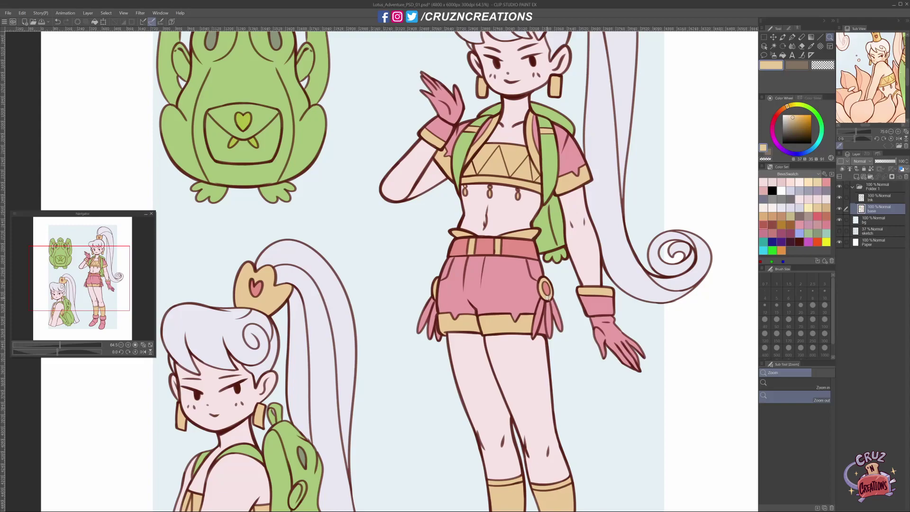
pyautogui.press('g')
pyautogui.click(549, 305)
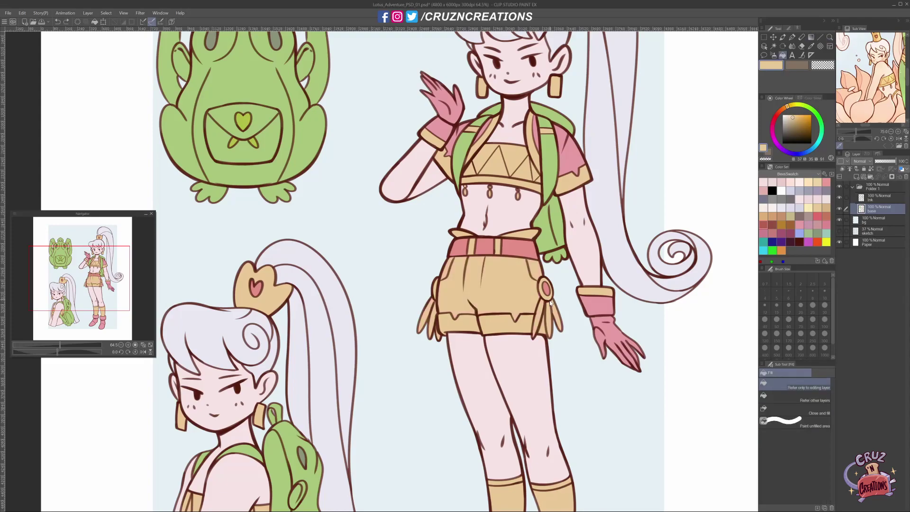
pyautogui.hotkey('ctrl', 'z')
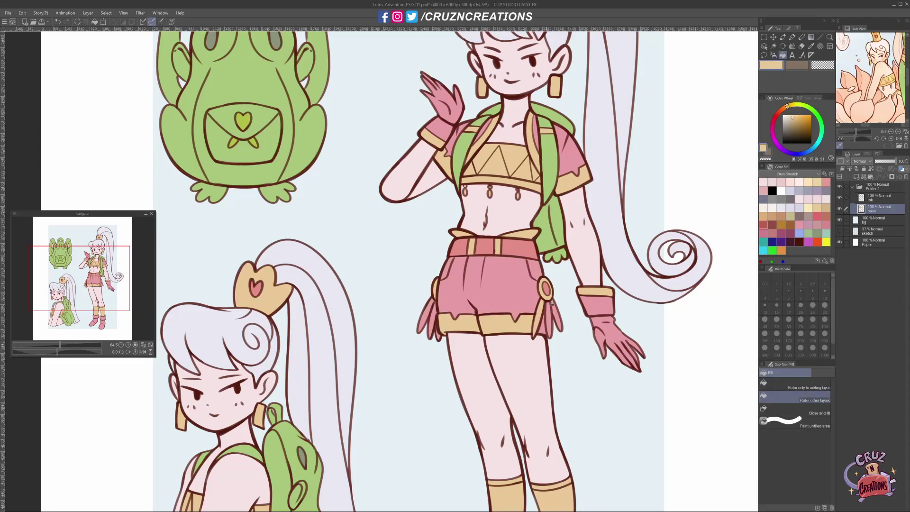
pyautogui.click(552, 306)
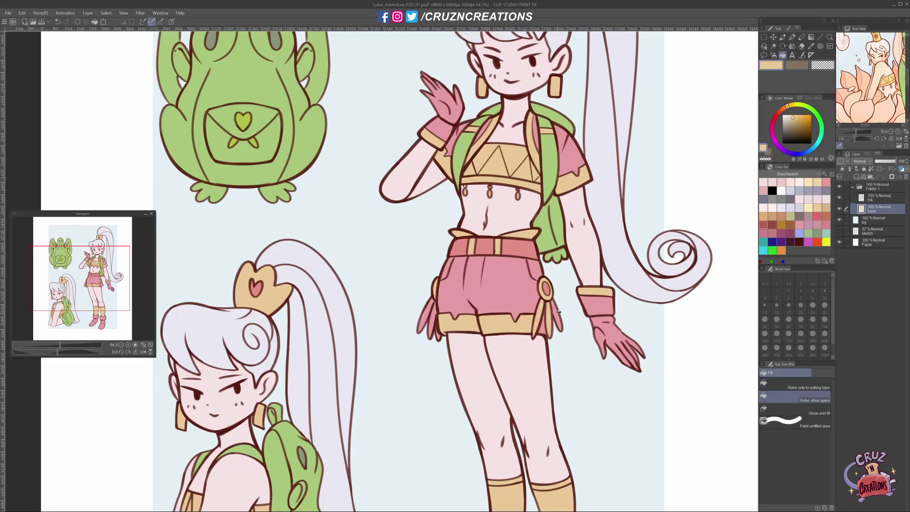
pyautogui.click(430, 315)
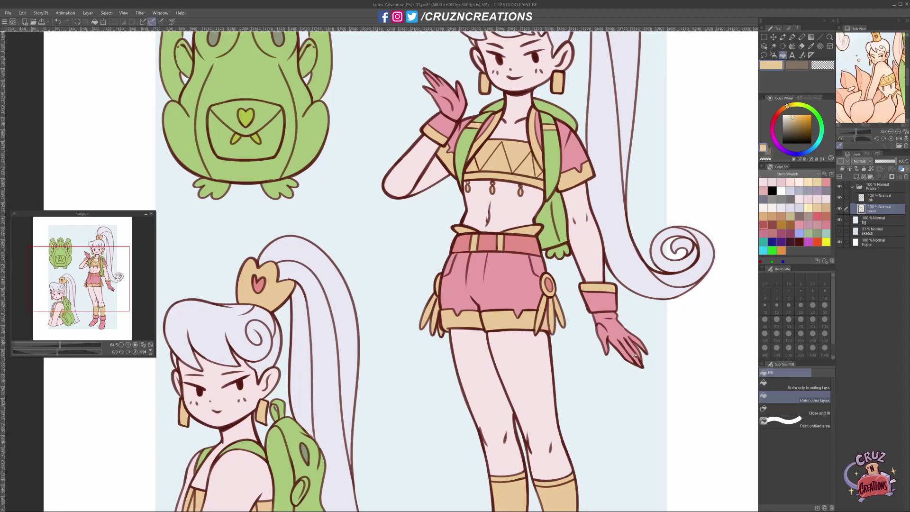
pyautogui.click(595, 335)
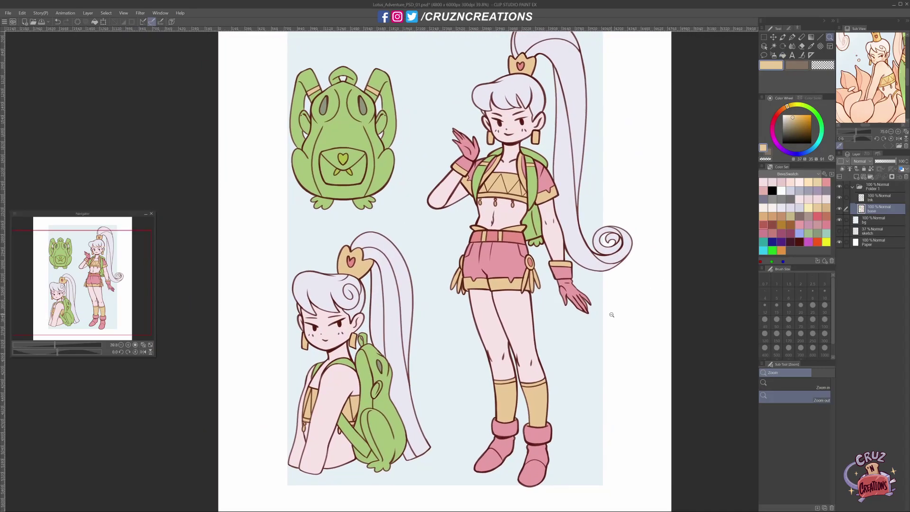
# Step: Sample the boots' pink, switch to the pen and recentre the whole page
pyautogui.keyDown('alt'); pyautogui.click(538, 432); pyautogui.keyUp('alt')
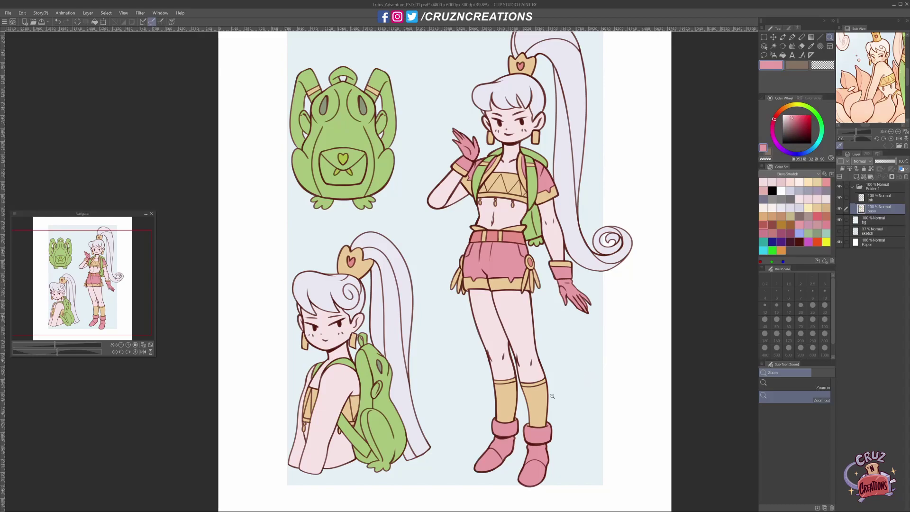
pyautogui.click(532, 432)
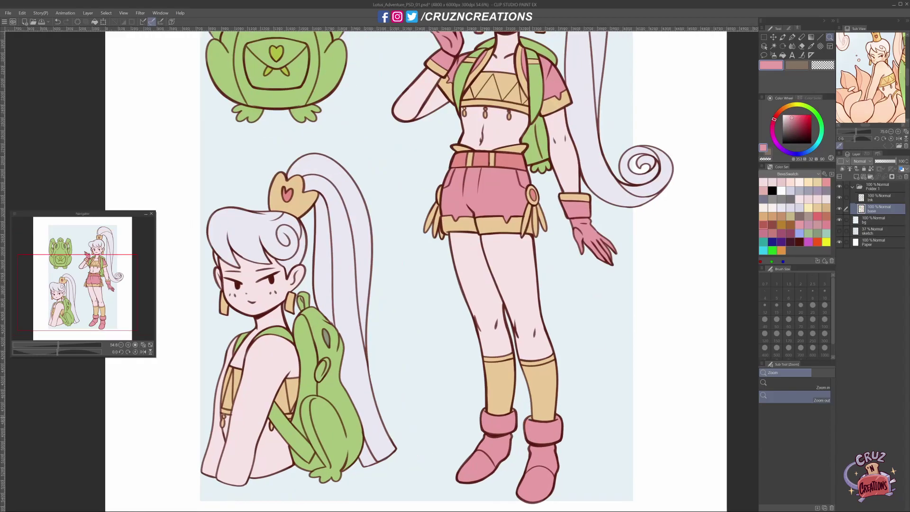
pyautogui.press('p')
pyautogui.scroll(-3, 583, 385)
pyautogui.moveTo(587, 385)
pyautogui.mouseDown()
pyautogui.moveTo(558, 405)
pyautogui.moveTo(576, 396)
pyautogui.mouseUp()
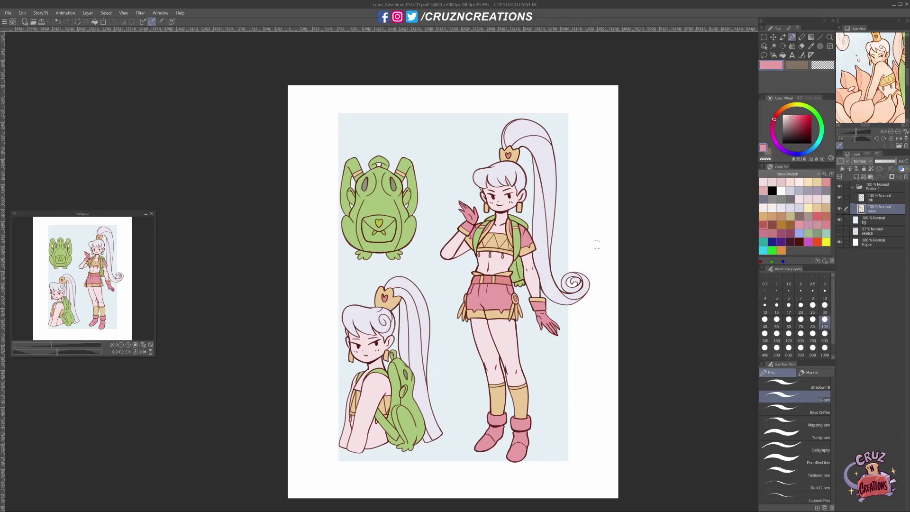
# Step: Add a new layer named 'color' clipped to the layer below
pyautogui.moveTo(604, 273); pyautogui.dragTo(602, 265)
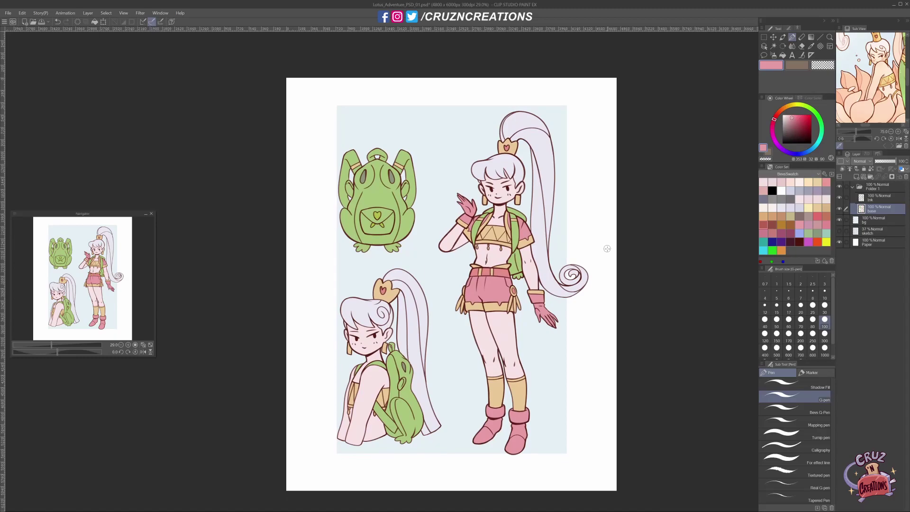
pyautogui.click(858, 176)
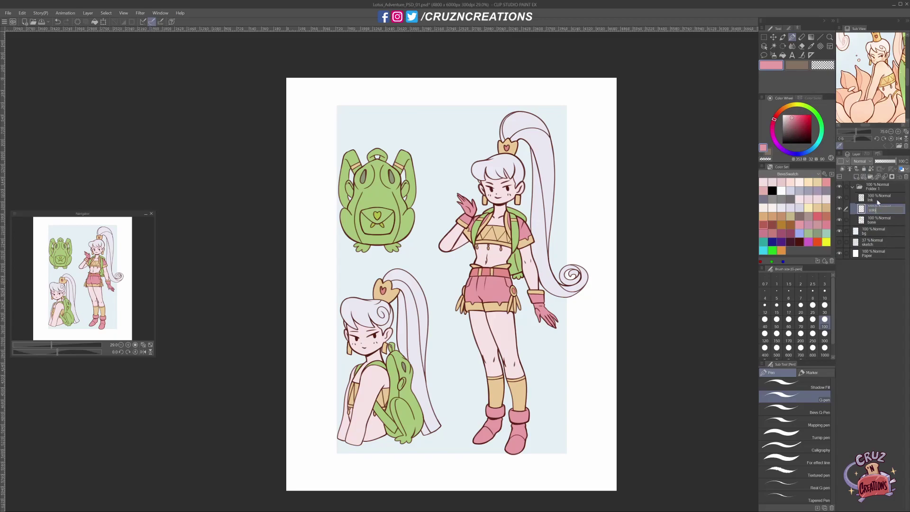
pyautogui.write('r')
pyautogui.press('Return')
pyautogui.click(843, 168)
# Step: Eyedrop pale skin tones from the canvas and the Sub View reference image
pyautogui.moveTo(554, 377); pyautogui.dragTo(561, 366)
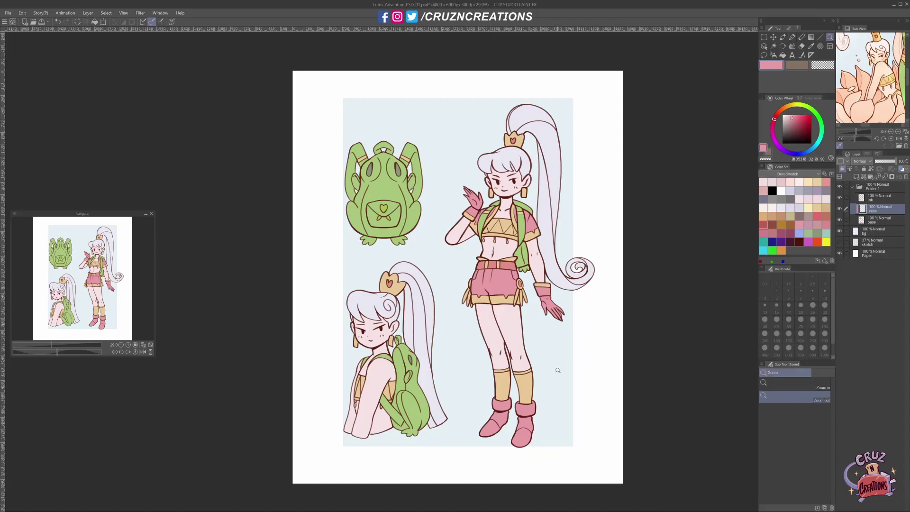
pyautogui.scroll(2, 560, 372)
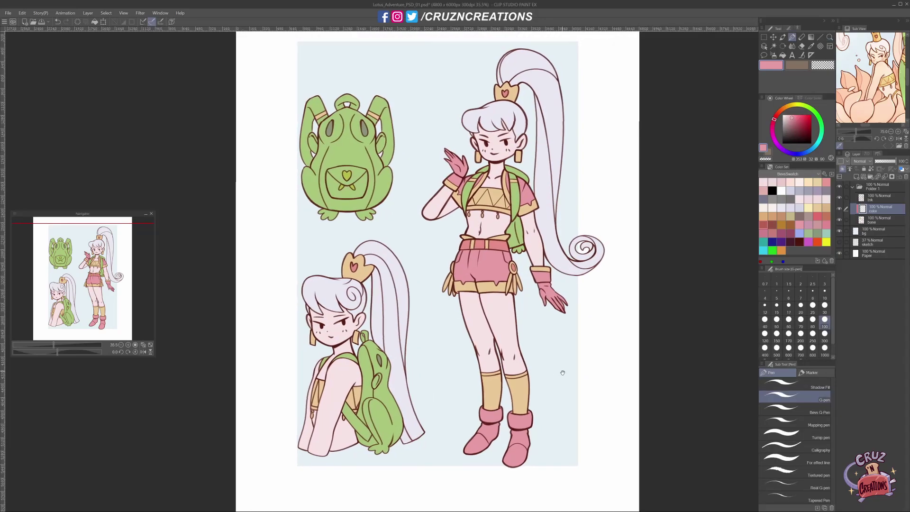
pyautogui.moveTo(560, 368); pyautogui.dragTo(567, 381)
pyautogui.keyDown('alt'); pyautogui.click(498, 367); pyautogui.keyUp('alt')
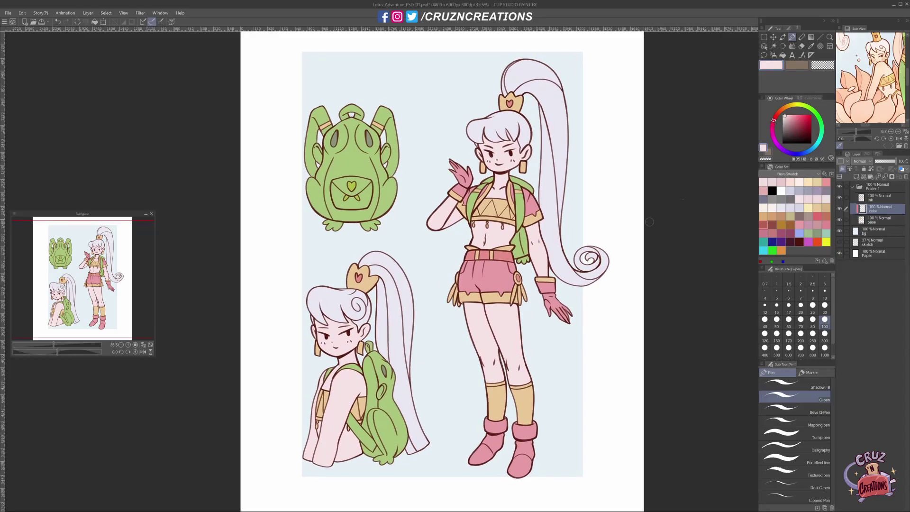
pyautogui.scroll(1, 878, 91)
pyautogui.click(872, 79)
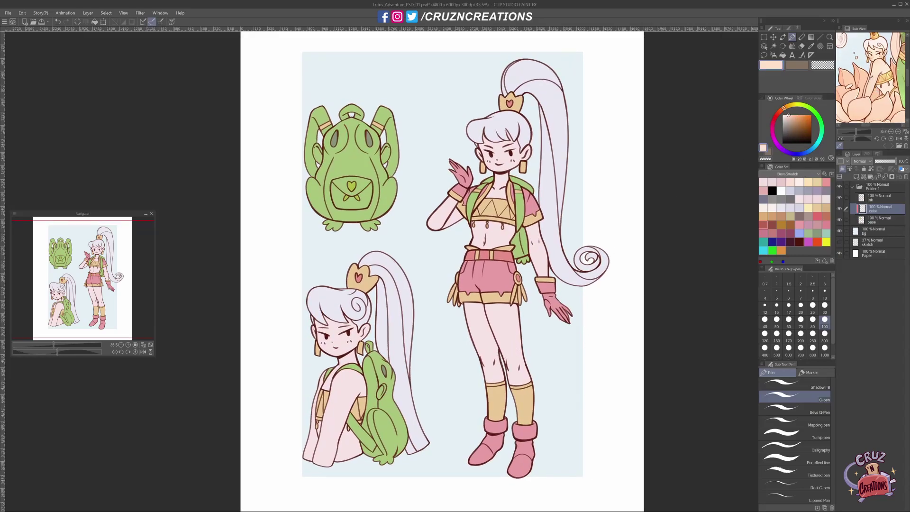
pyautogui.scroll(5, 867, 104)
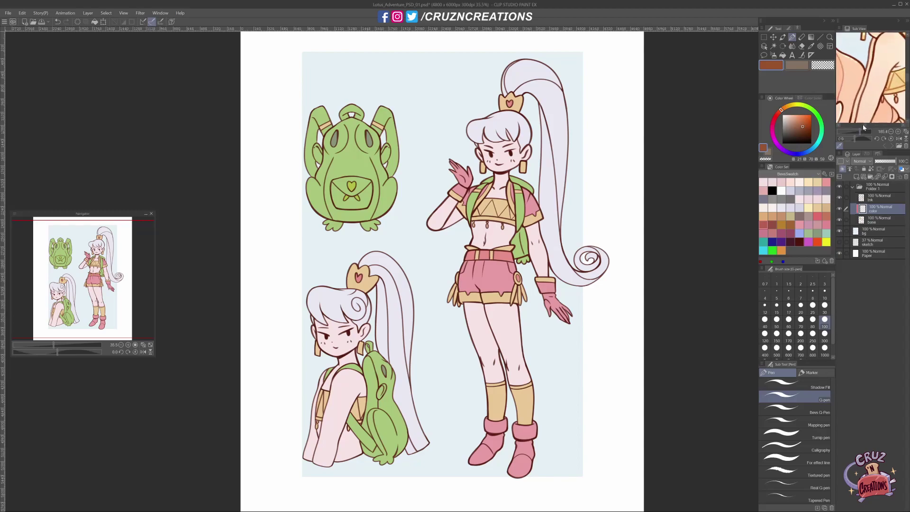
pyautogui.click(863, 66)
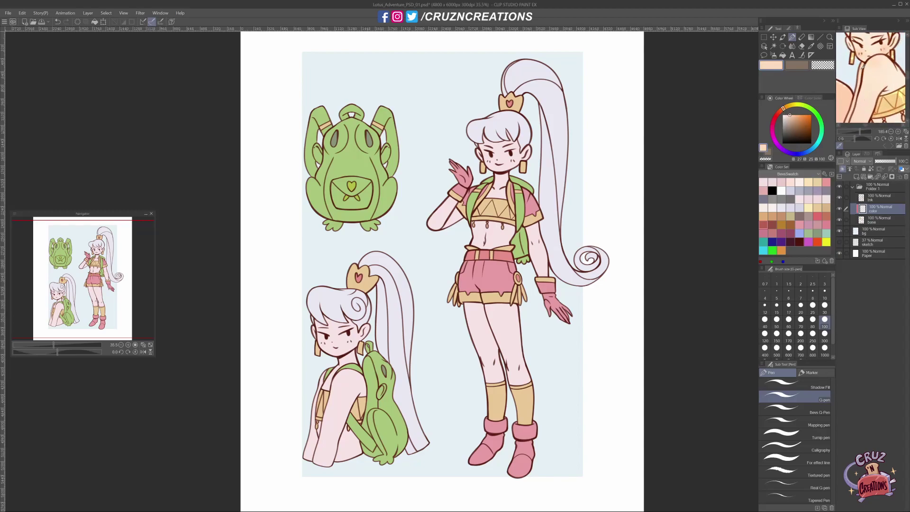
# Step: Paint a peach shading stroke on the standing girl's thigh and knee
pyautogui.moveTo(489, 361); pyautogui.dragTo(483, 333)
pyautogui.moveTo(879, 98)
pyautogui.mouseDown()
pyautogui.moveTo(898, 46)
pyautogui.moveTo(892, 57)
pyautogui.mouseUp()
pyautogui.click(872, 85)
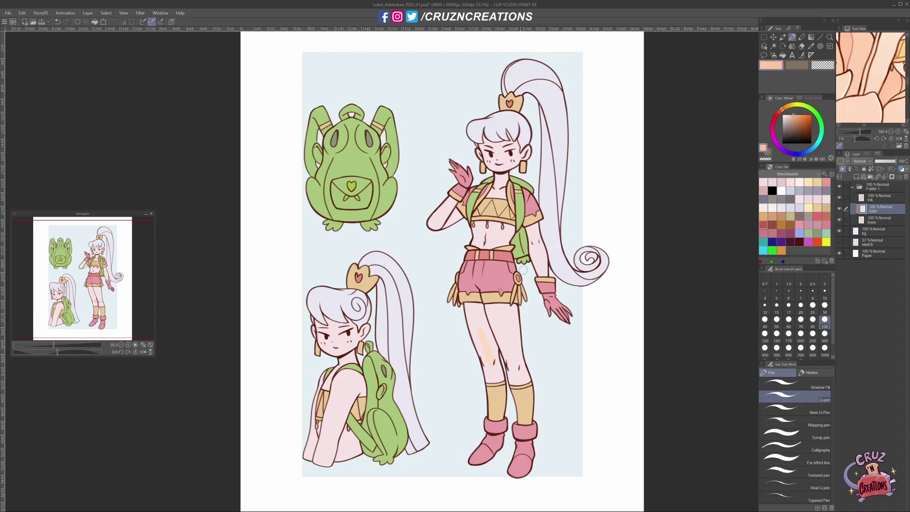
pyautogui.moveTo(489, 358)
pyautogui.mouseDown()
pyautogui.moveTo(480, 332)
pyautogui.moveTo(501, 378)
pyautogui.moveTo(487, 327)
pyautogui.mouseUp()
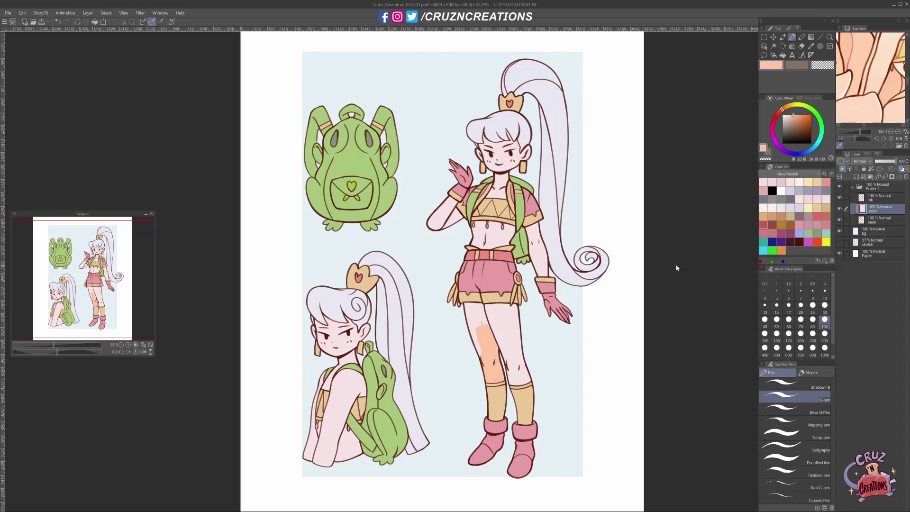
# Step: Shift the leg stroke's hue, raise saturation and set luminosity to 31, then apply
pyautogui.hotkey('ctrl', 'u')
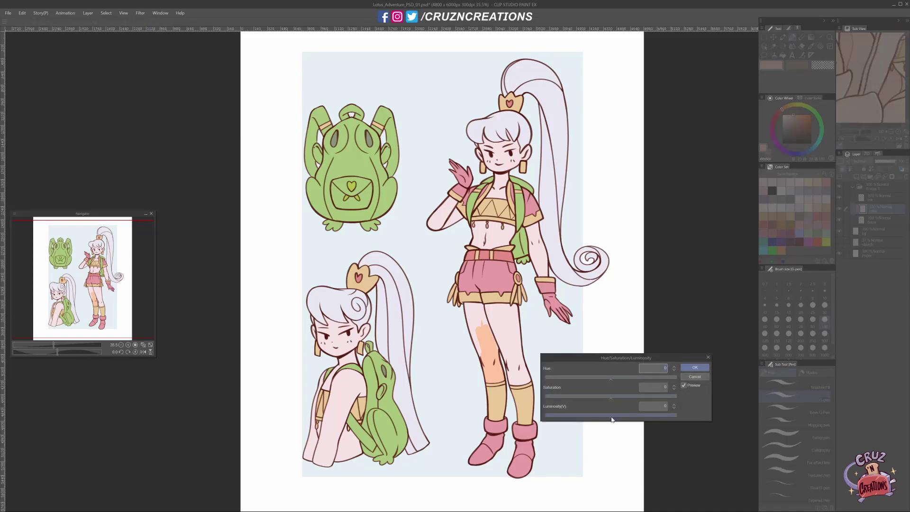
pyautogui.moveTo(611, 418); pyautogui.dragTo(614, 418)
pyautogui.click(616, 397)
pyautogui.moveTo(620, 420); pyautogui.dragTo(628, 418)
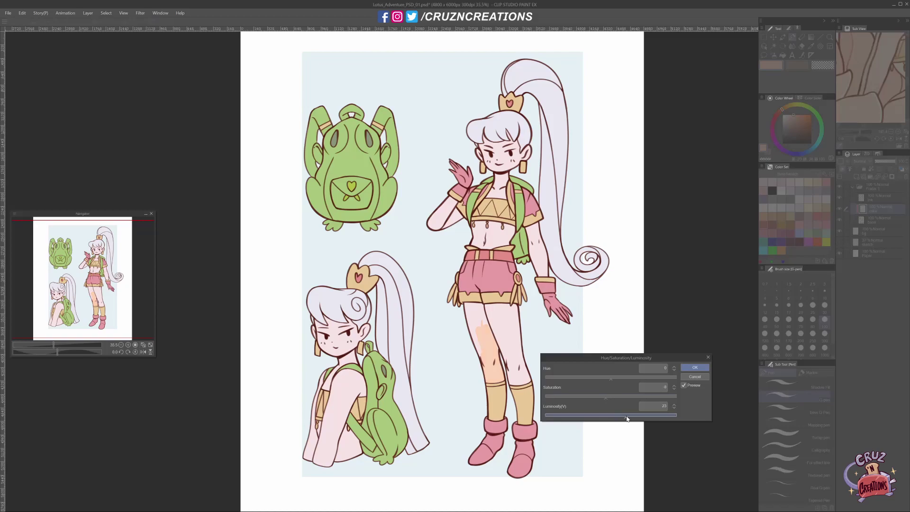
pyautogui.moveTo(611, 378)
pyautogui.mouseDown()
pyautogui.moveTo(620, 378)
pyautogui.moveTo(608, 379)
pyautogui.mouseUp()
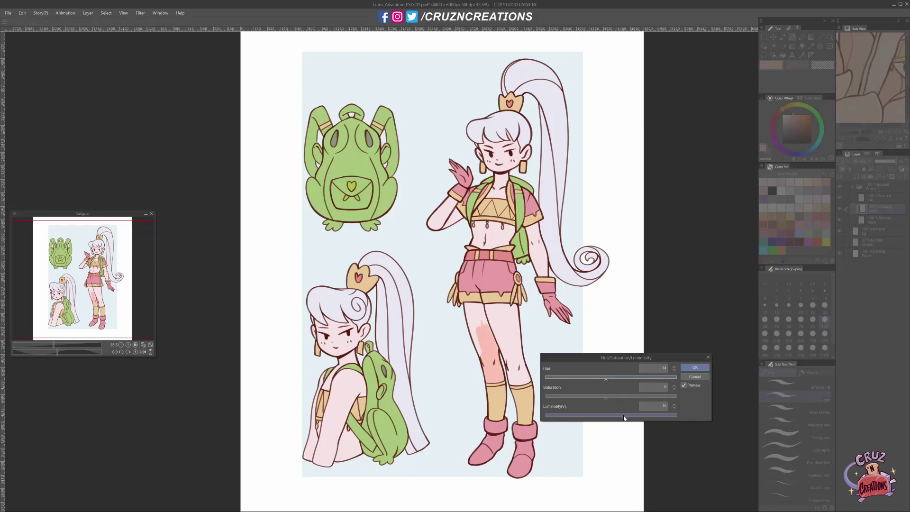
pyautogui.moveTo(624, 418); pyautogui.dragTo(633, 418)
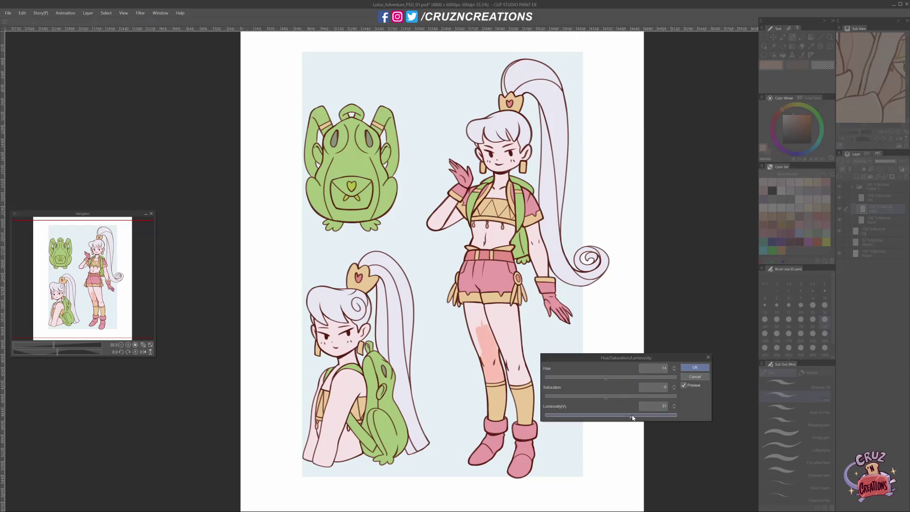
pyautogui.click(695, 368)
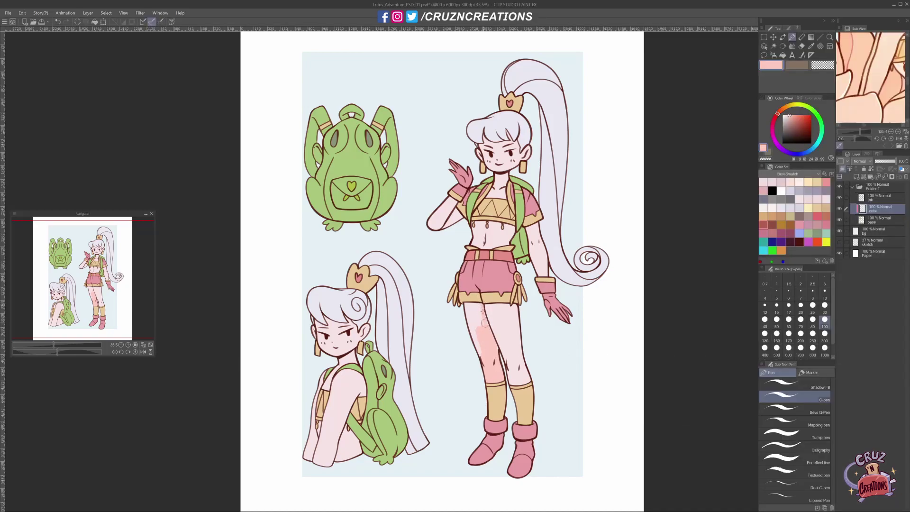
# Step: Smooth the thigh's pink blush evenly and set the eraser size to 30
pyautogui.moveTo(467, 306); pyautogui.dragTo(484, 356)
pyautogui.moveTo(472, 306); pyautogui.dragTo(491, 352)
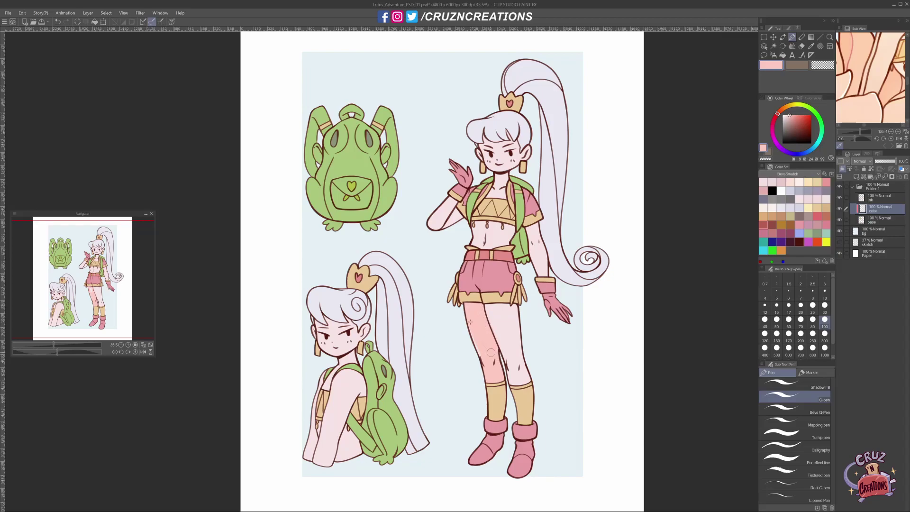
pyautogui.press('e')
pyautogui.scroll(2, 489, 304)
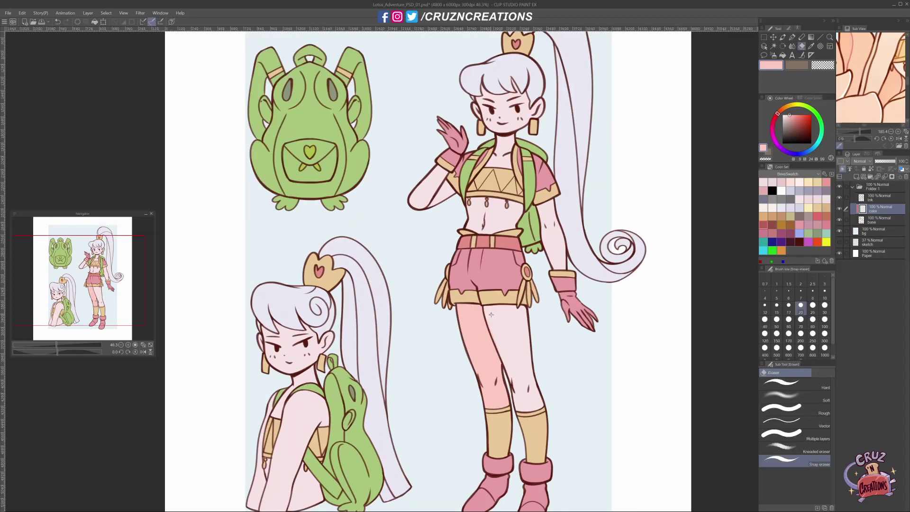
pyautogui.press('p')
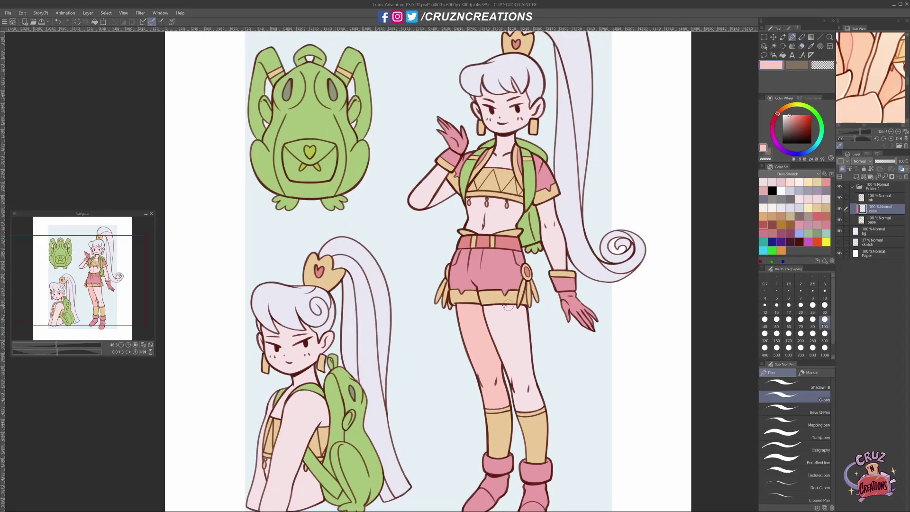
pyautogui.press('e')
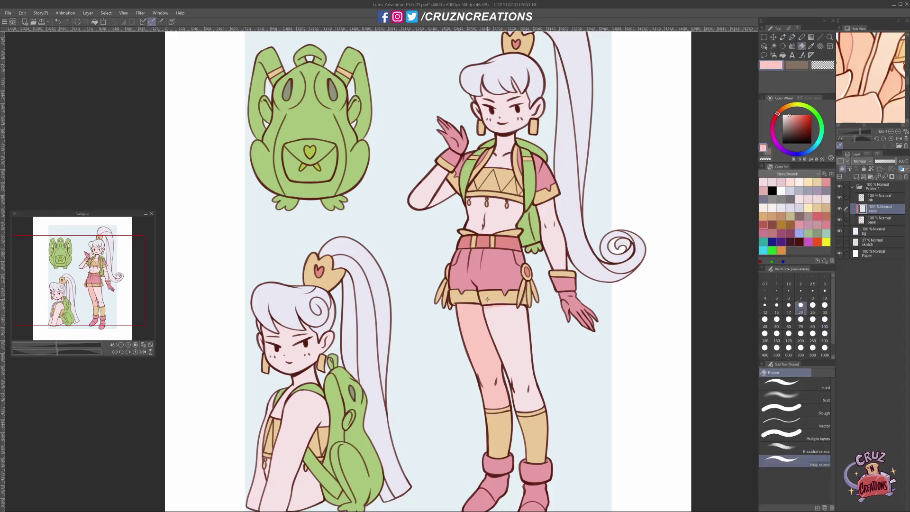
pyautogui.click(825, 305)
# Step: Set the ink brush size to 100 and return to the pen
pyautogui.moveTo(525, 287); pyautogui.dragTo(518, 329)
pyautogui.press('p')
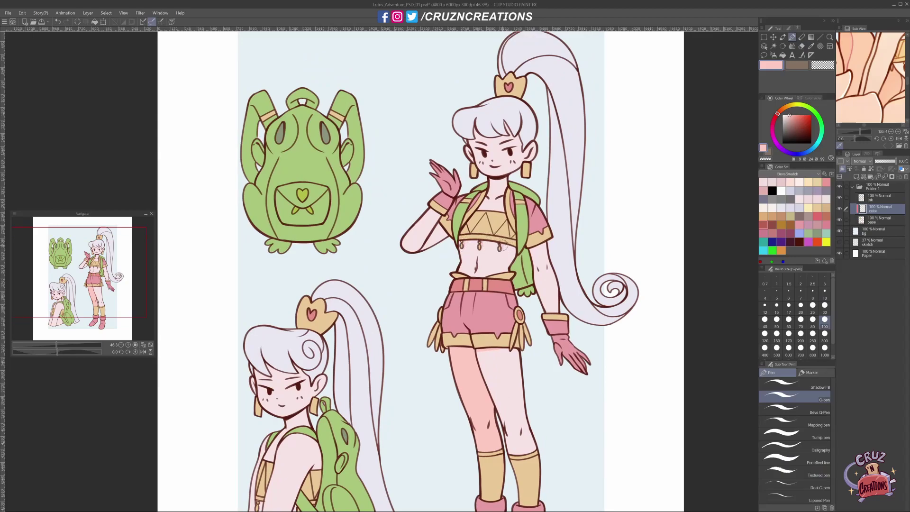
pyautogui.scroll(-2, 515, 335)
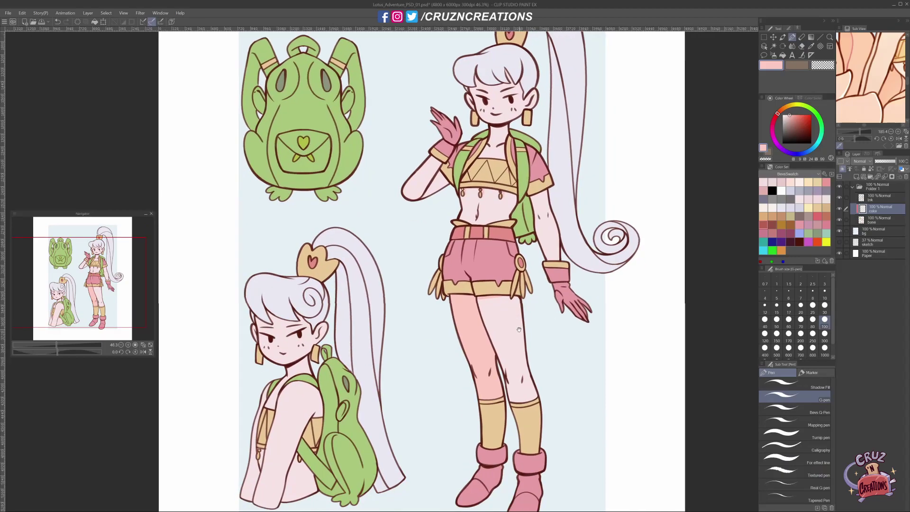
pyautogui.scroll(-1, 517, 324)
pyautogui.scroll(-1, 517, 324)
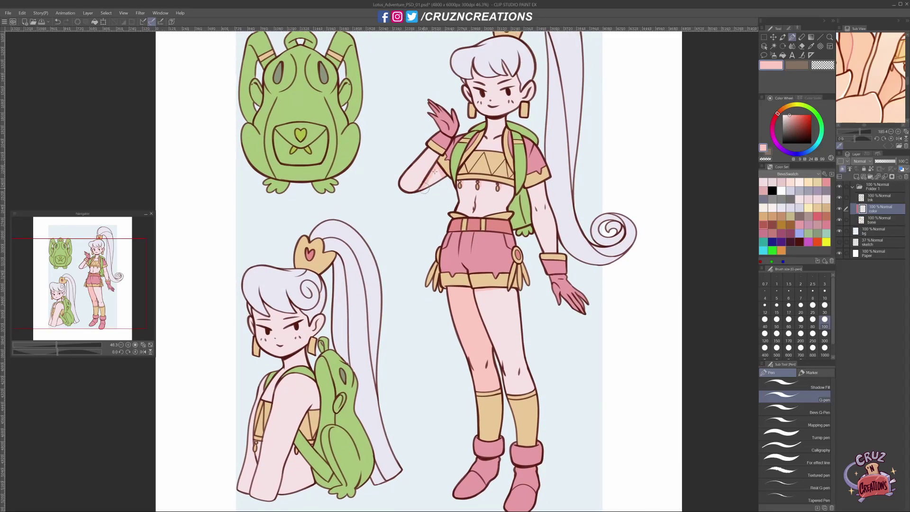
pyautogui.moveTo(589, 141); pyautogui.dragTo(585, 137)
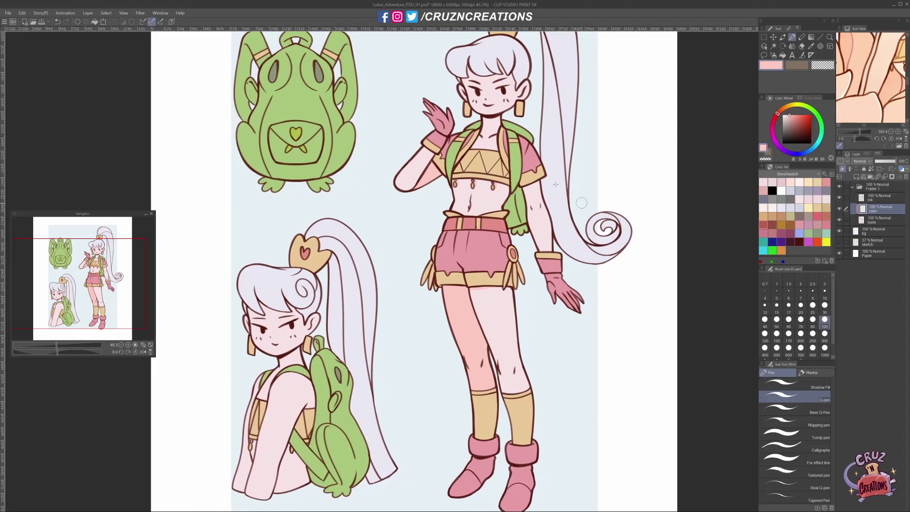
pyautogui.press('b')
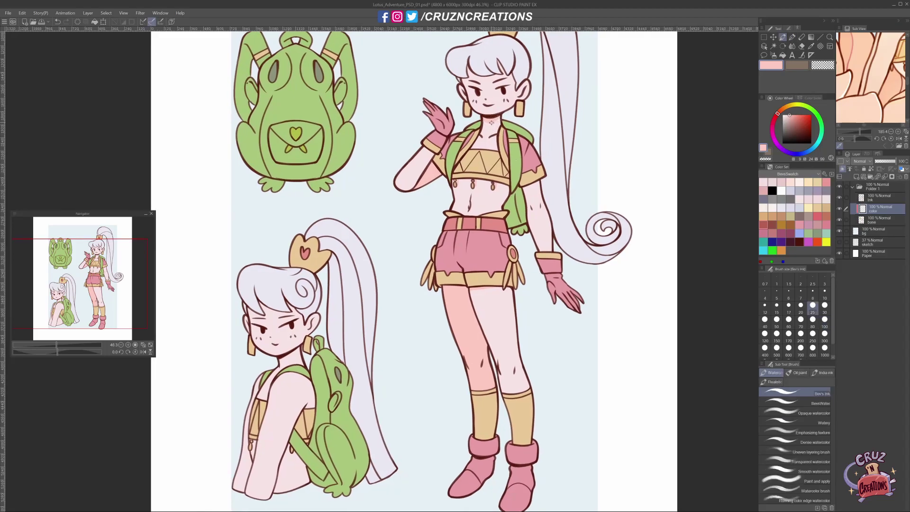
pyautogui.click(825, 319)
pyautogui.press('p')
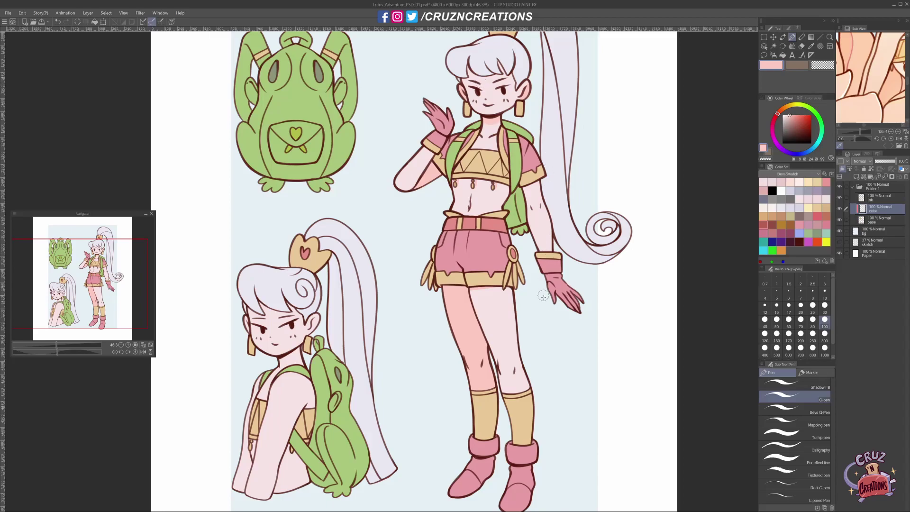
# Step: Add a short dark neck line under the lower figure's chin
pyautogui.moveTo(459, 78); pyautogui.dragTo(470, 71)
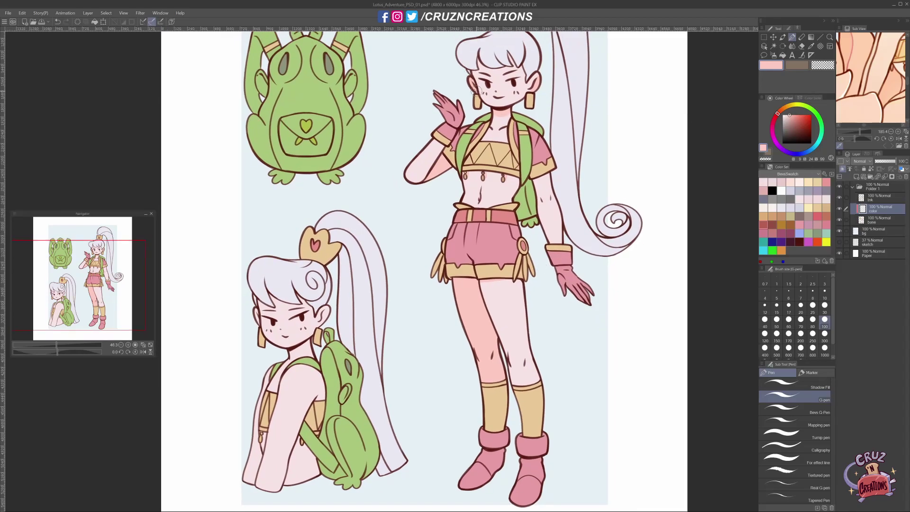
pyautogui.moveTo(415, 338); pyautogui.dragTo(469, 295)
pyautogui.press('g')
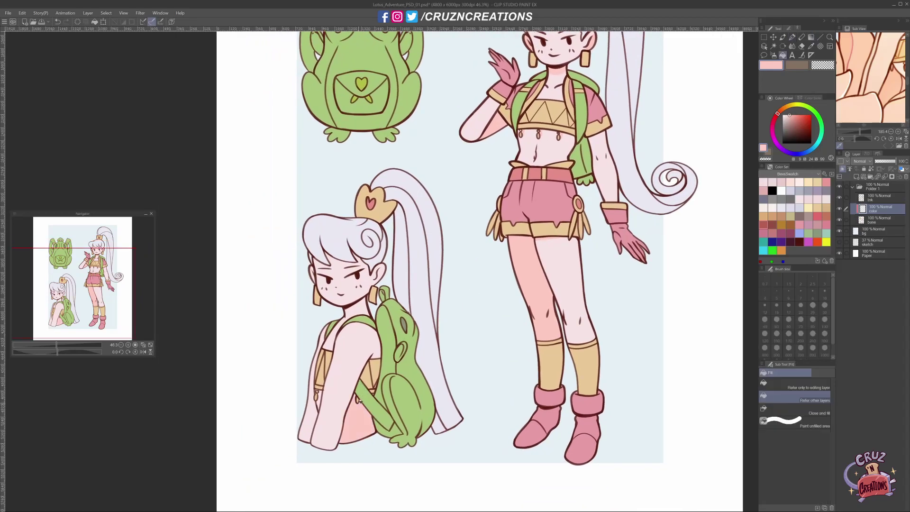
pyautogui.press('p')
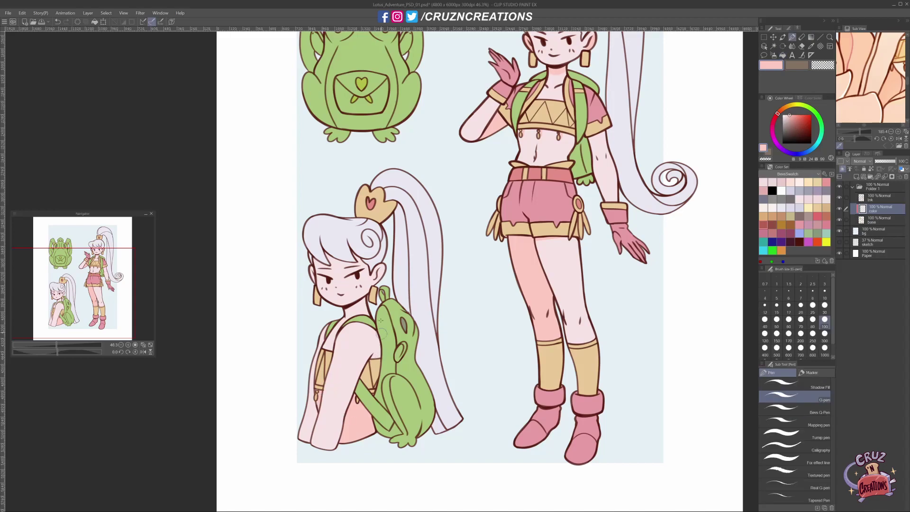
pyautogui.moveTo(364, 299); pyautogui.dragTo(343, 309)
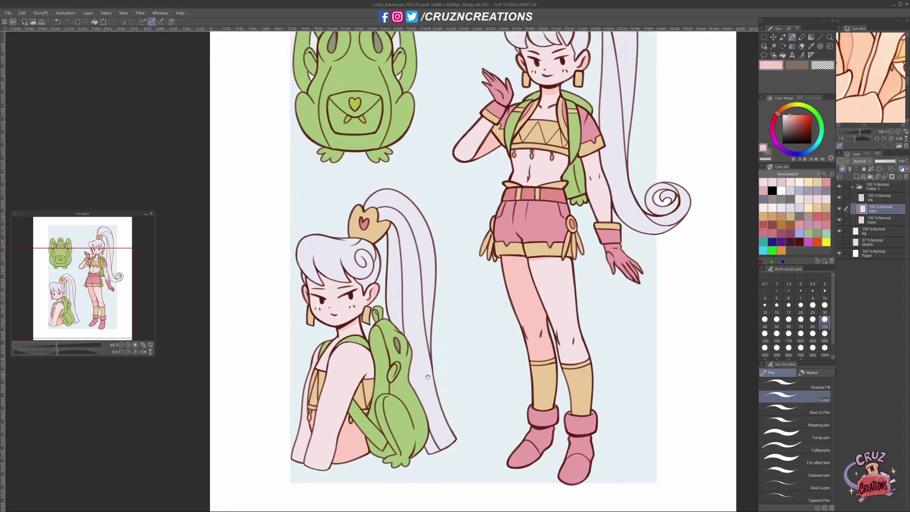
# Step: Open Hue/Saturation/Luminosity and start lowering the saturation
pyautogui.moveTo(373, 256); pyautogui.dragTo(364, 278)
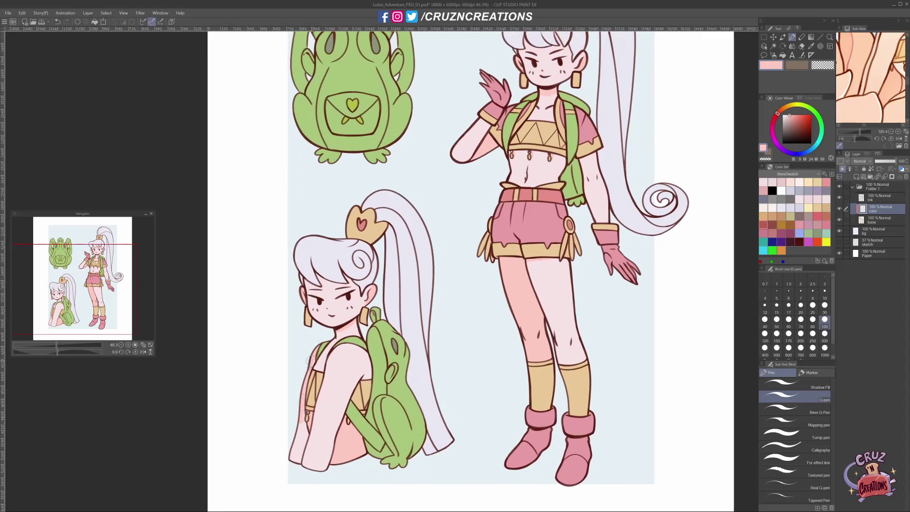
pyautogui.press('g')
pyautogui.moveTo(304, 427); pyautogui.dragTo(294, 441)
pyautogui.press('p')
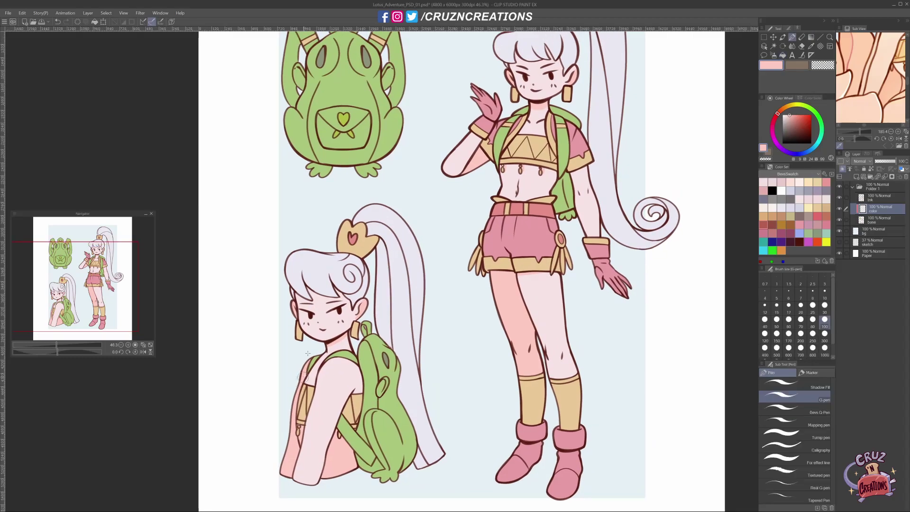
pyautogui.moveTo(648, 350); pyautogui.dragTo(639, 371)
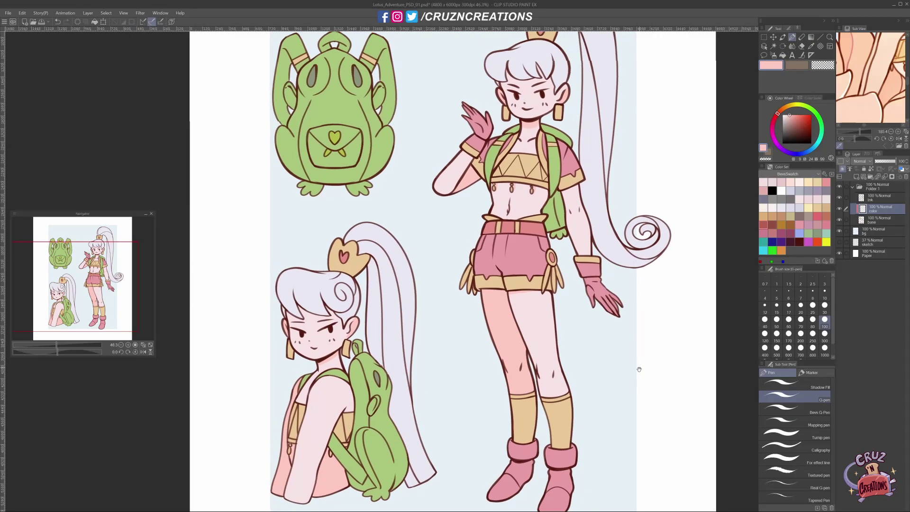
pyautogui.hotkey('ctrl', 'u')
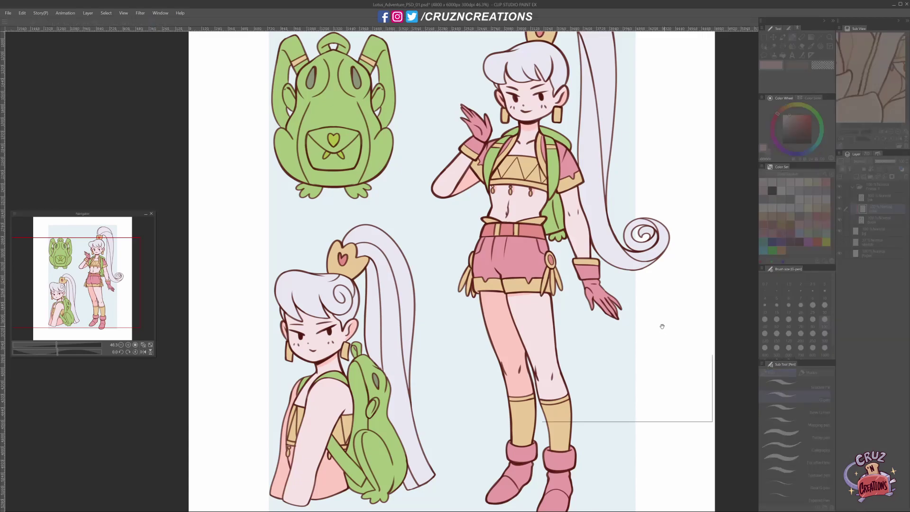
pyautogui.moveTo(611, 397)
pyautogui.mouseDown()
pyautogui.moveTo(625, 397)
pyautogui.moveTo(601, 396)
pyautogui.mouseUp()
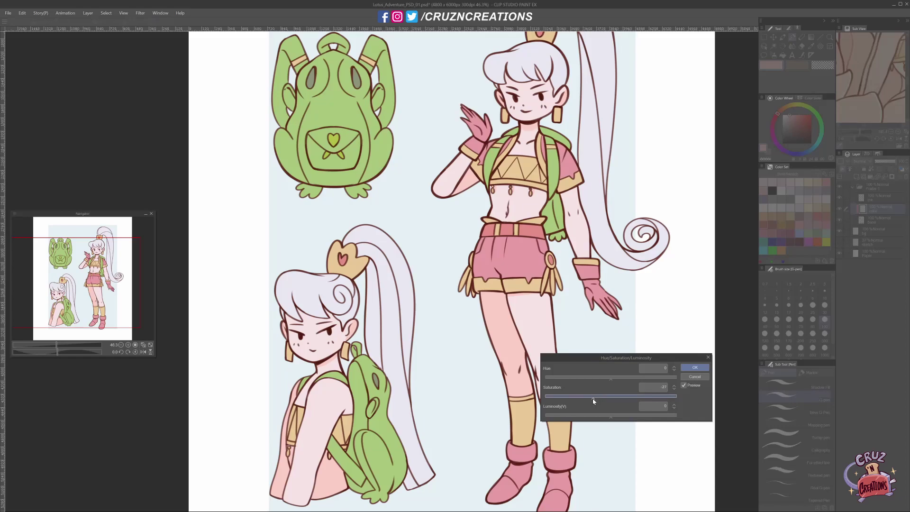
# Step: Set saturation to about -23, lower luminosity slightly and apply the adjustment
pyautogui.moveTo(593, 401); pyautogui.dragTo(595, 401)
pyautogui.click(612, 419)
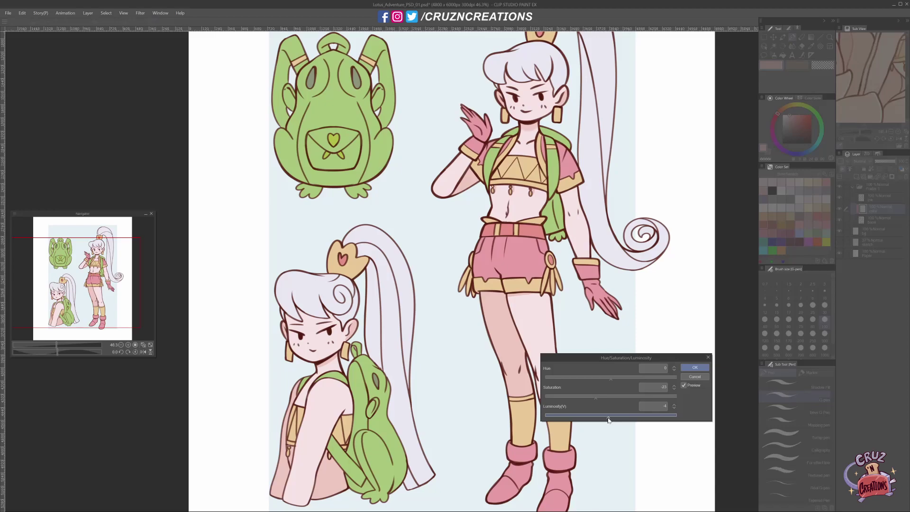
pyautogui.click(695, 367)
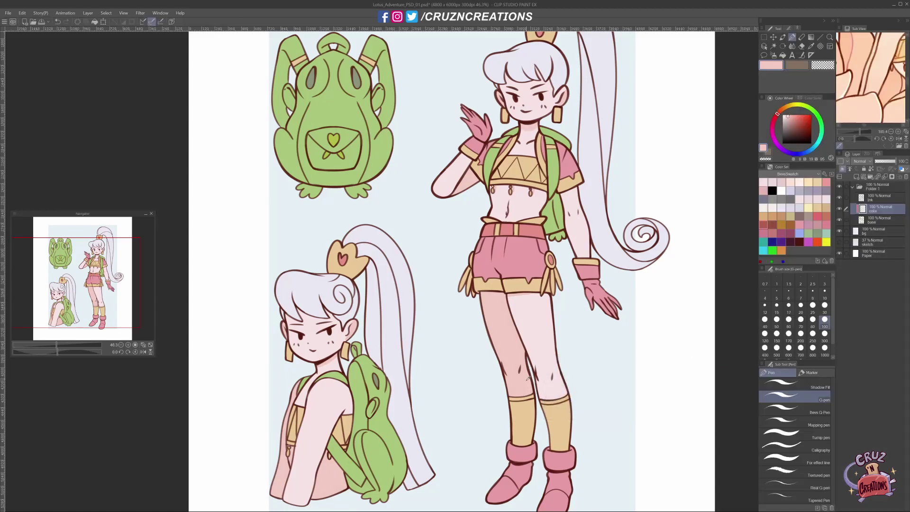
# Step: Shade and refill the left sock with a more saturated red-orange tan
pyautogui.keyDown('alt'); pyautogui.click(525, 393); pyautogui.keyUp('alt')
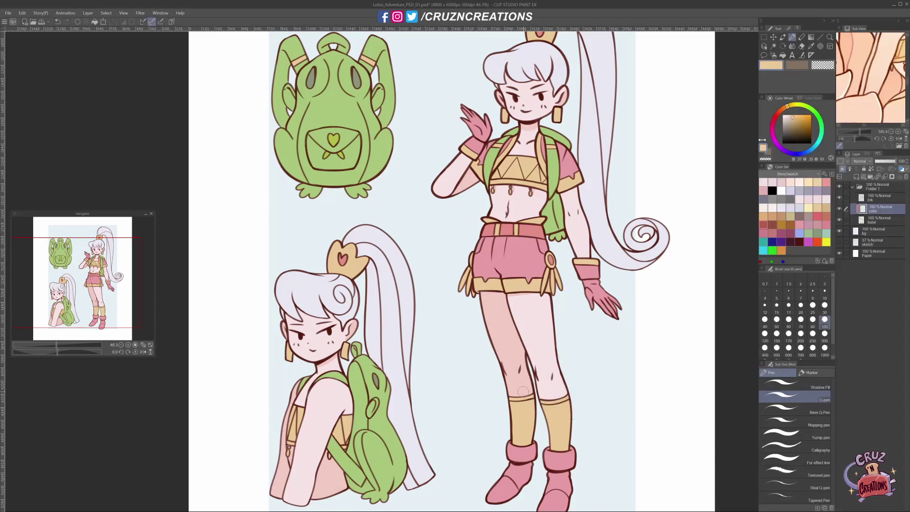
pyautogui.click(795, 122)
pyautogui.moveTo(528, 405); pyautogui.dragTo(528, 435)
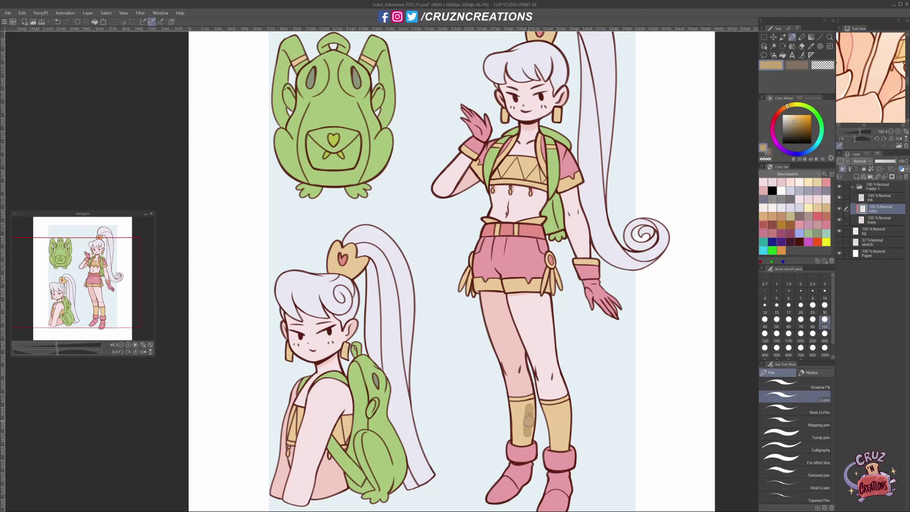
pyautogui.moveTo(787, 108); pyautogui.dragTo(782, 113)
pyautogui.moveTo(529, 403)
pyautogui.mouseDown()
pyautogui.moveTo(527, 429)
pyautogui.moveTo(532, 399)
pyautogui.moveTo(511, 402)
pyautogui.moveTo(517, 441)
pyautogui.moveTo(529, 436)
pyautogui.moveTo(518, 382)
pyautogui.mouseUp()
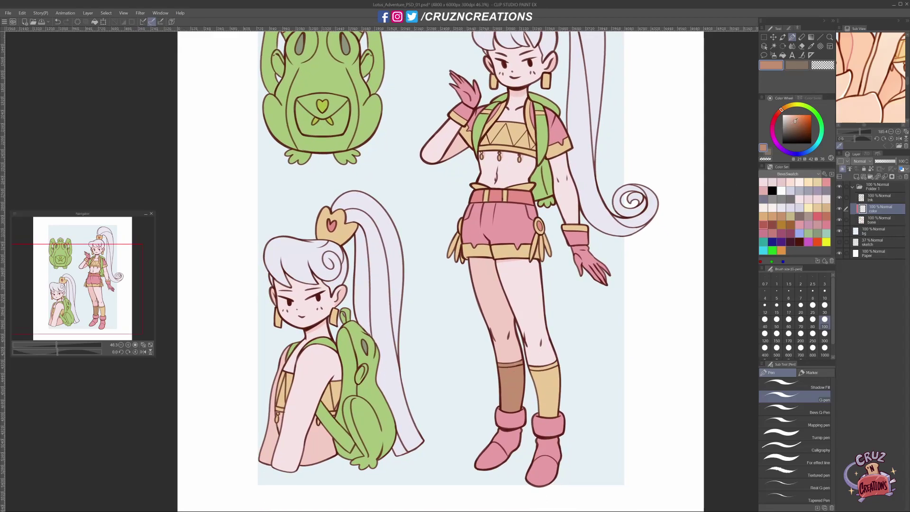
pyautogui.press('g')
pyautogui.click(517, 380)
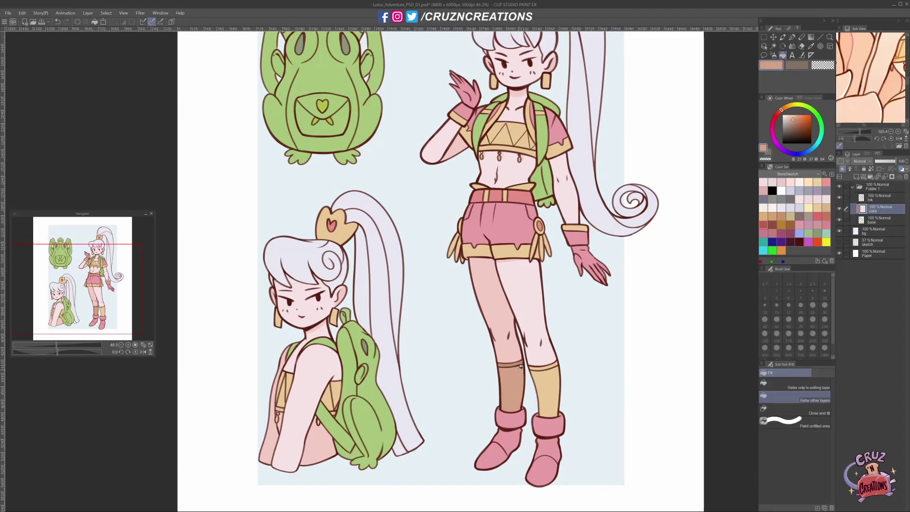
# Step: Fill the left boot's body, cuff and toe with a slightly darker pink
pyautogui.moveTo(543, 374); pyautogui.dragTo(539, 361)
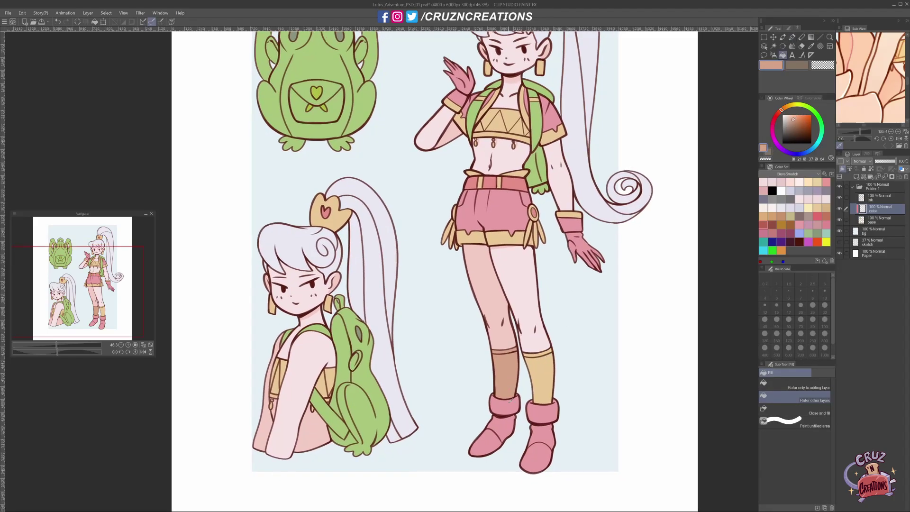
pyautogui.moveTo(792, 118); pyautogui.dragTo(793, 120)
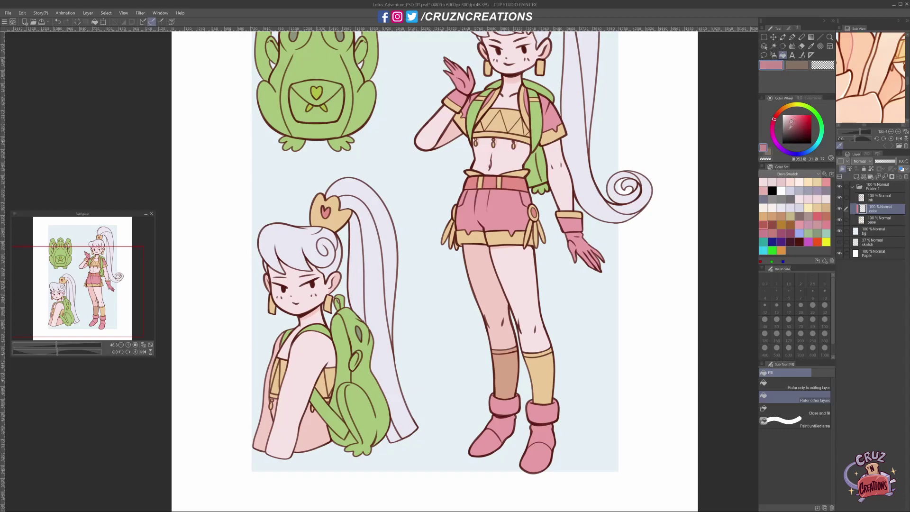
pyautogui.click(509, 426)
pyautogui.click(505, 406)
pyautogui.click(486, 444)
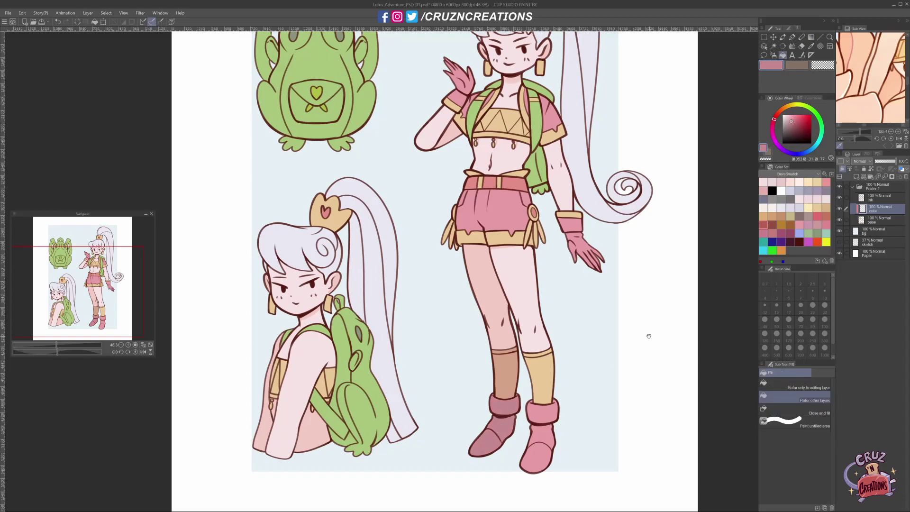
# Step: Fine-tune the drawing colour to a soft muted pink for the G-pen
pyautogui.moveTo(653, 330); pyautogui.dragTo(647, 349)
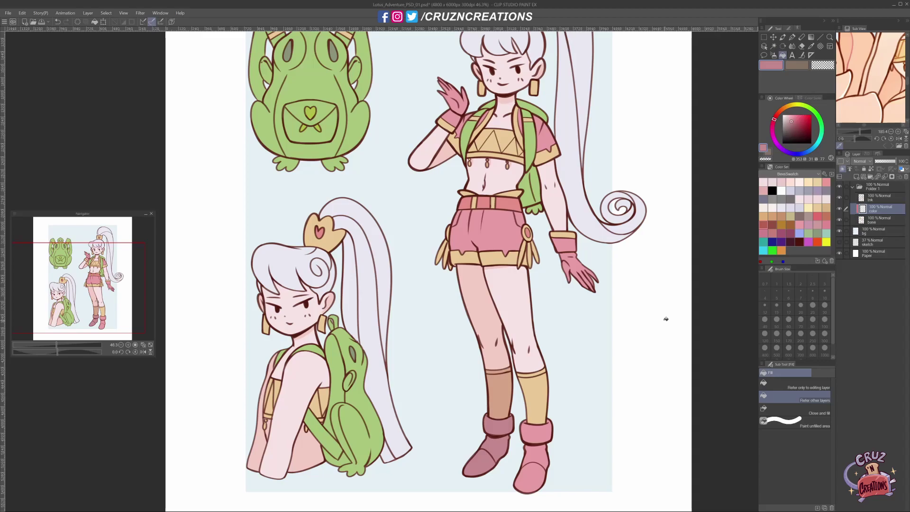
pyautogui.moveTo(553, 315); pyautogui.dragTo(556, 331)
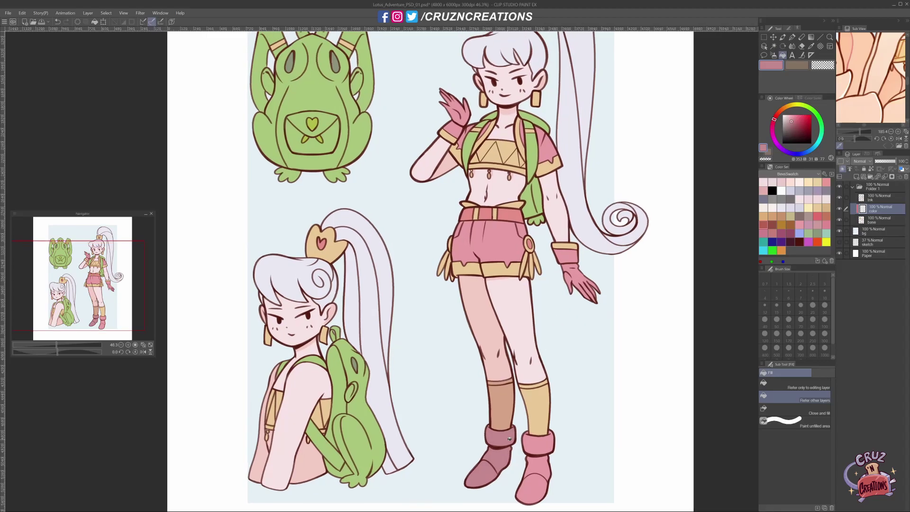
pyautogui.moveTo(792, 120); pyautogui.dragTo(791, 119)
pyautogui.press('p')
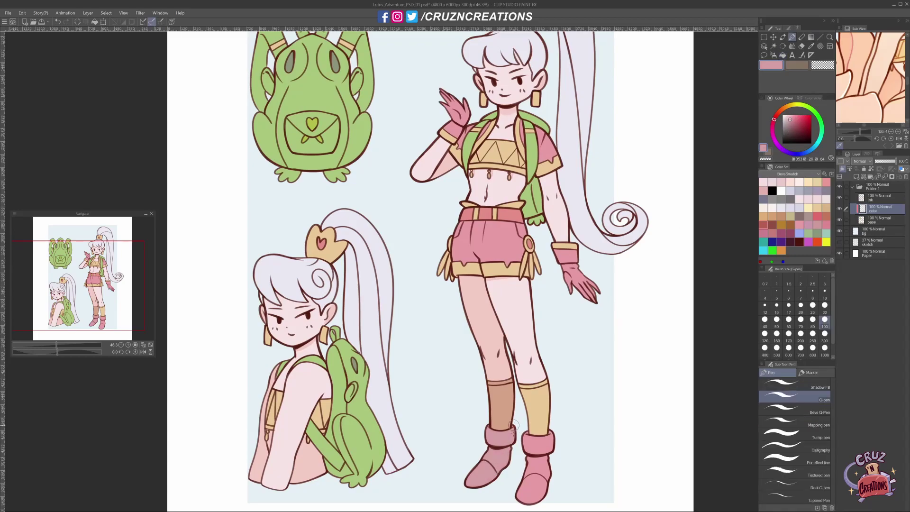
pyautogui.scroll(3, 503, 400)
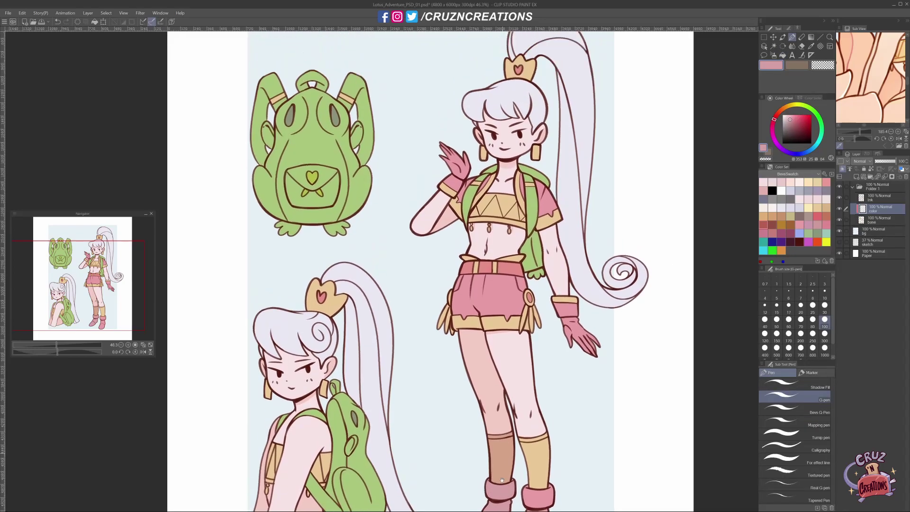
pyautogui.scroll(2, 474, 285)
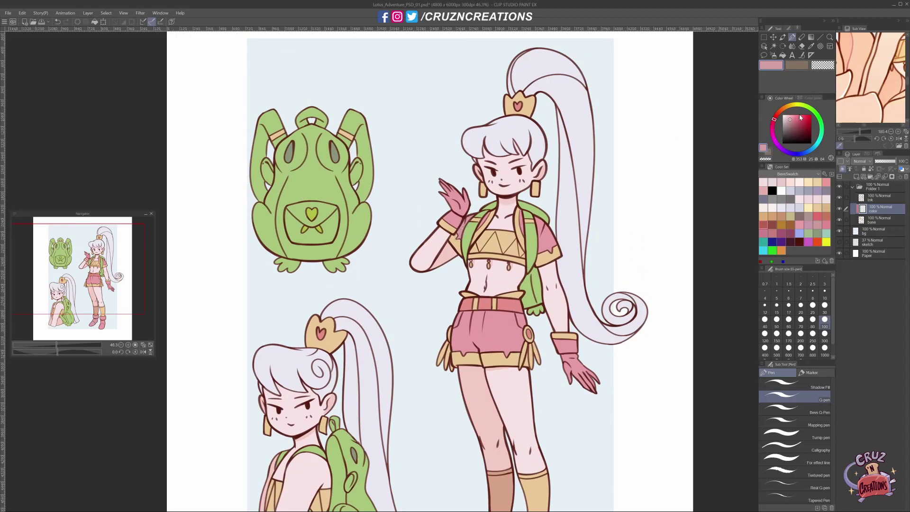
pyautogui.click(792, 119)
pyautogui.press('e')
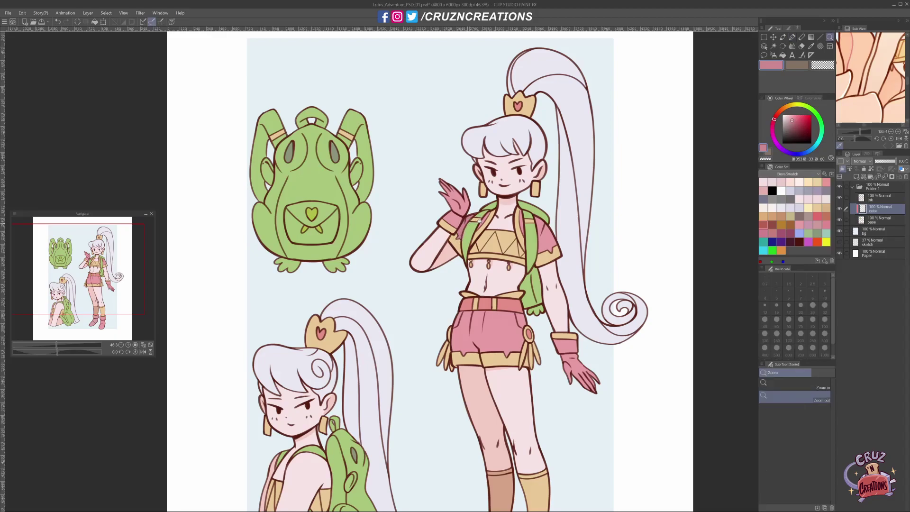
pyautogui.scroll(5, 469, 221)
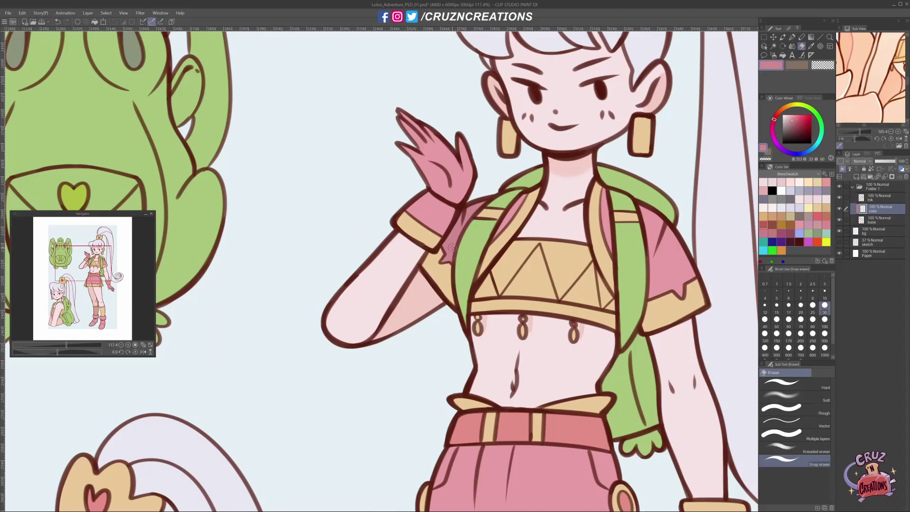
pyautogui.press('p')
pyautogui.scroll(-3, 467, 189)
pyautogui.scroll(-3, 467, 158)
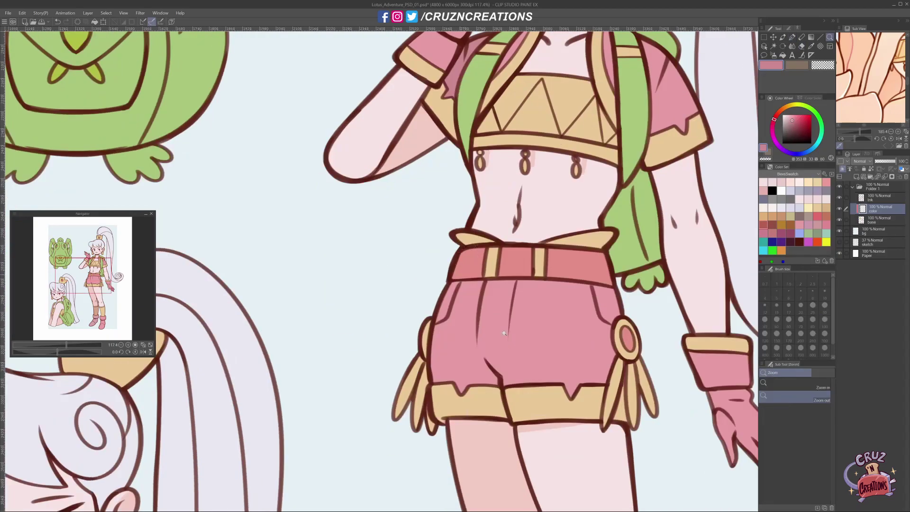
pyautogui.scroll(-5, 488, 285)
pyautogui.scroll(1, 500, 353)
pyautogui.scroll(5, 499, 353)
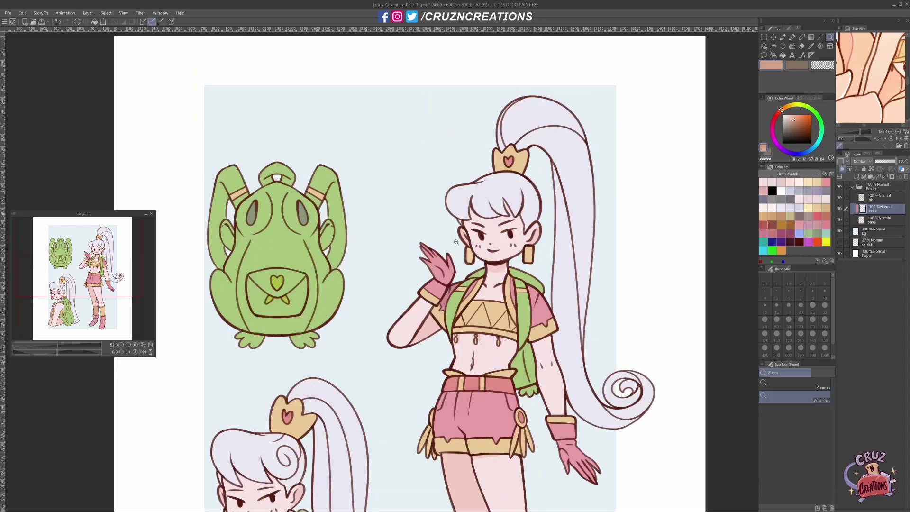
pyautogui.scroll(4, 500, 353)
pyautogui.press('g')
pyautogui.scroll(-1, 517, 365)
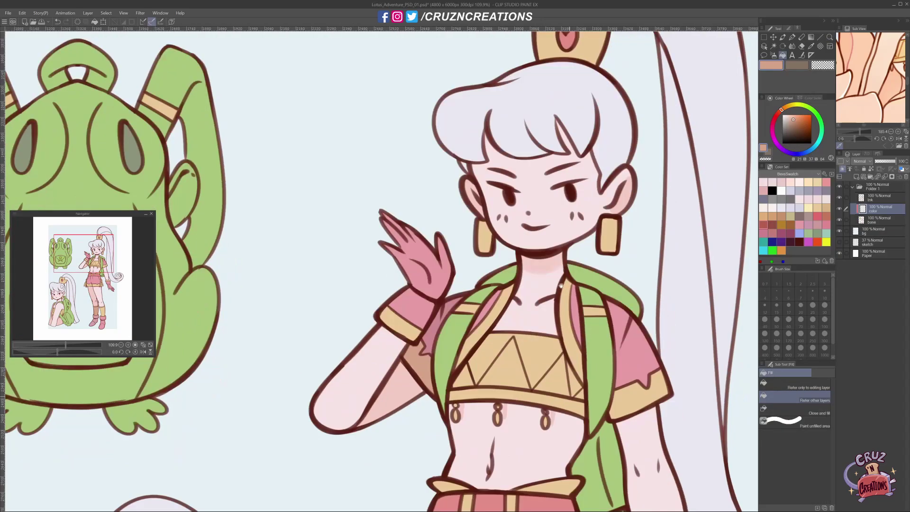
pyautogui.scroll(-5, 519, 341)
pyautogui.scroll(-2, 522, 317)
pyautogui.scroll(-2, 522, 318)
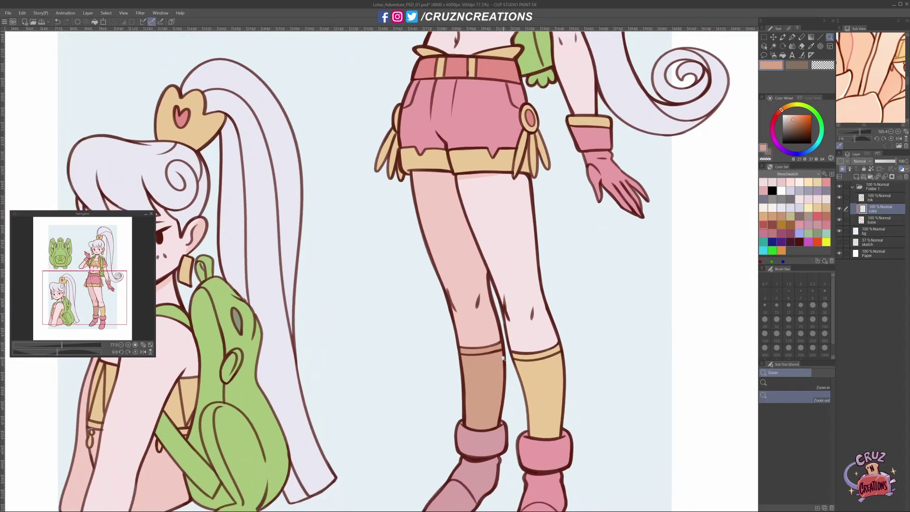
pyautogui.press('p')
pyautogui.keyDown('alt'); pyautogui.click(493, 335); pyautogui.keyUp('alt')
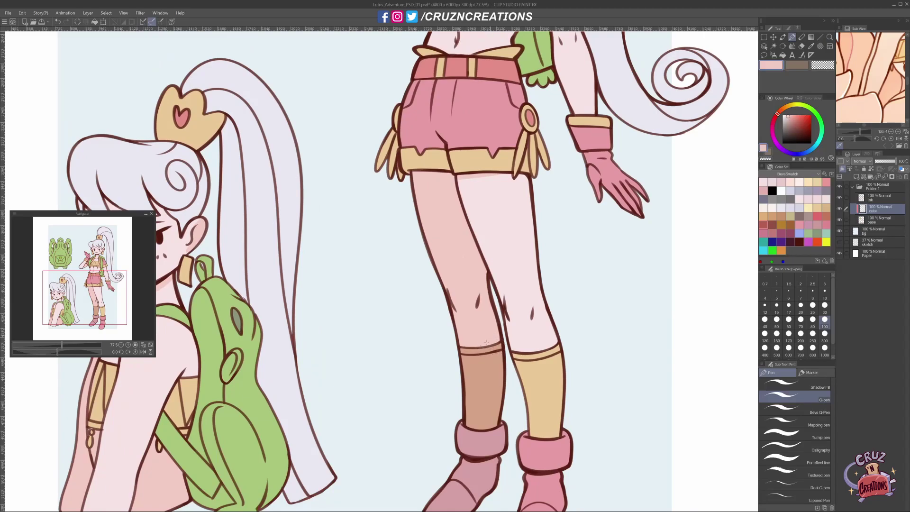
pyautogui.keyDown('alt'); pyautogui.click(478, 434); pyautogui.keyUp('alt')
pyautogui.moveTo(544, 315); pyautogui.dragTo(530, 336)
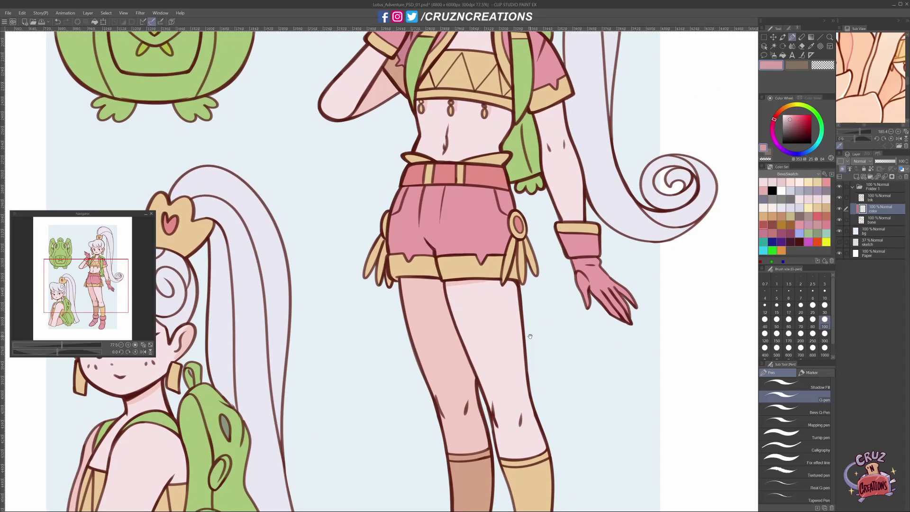
pyautogui.scroll(-2, 530, 336)
pyautogui.scroll(-2, 572, 323)
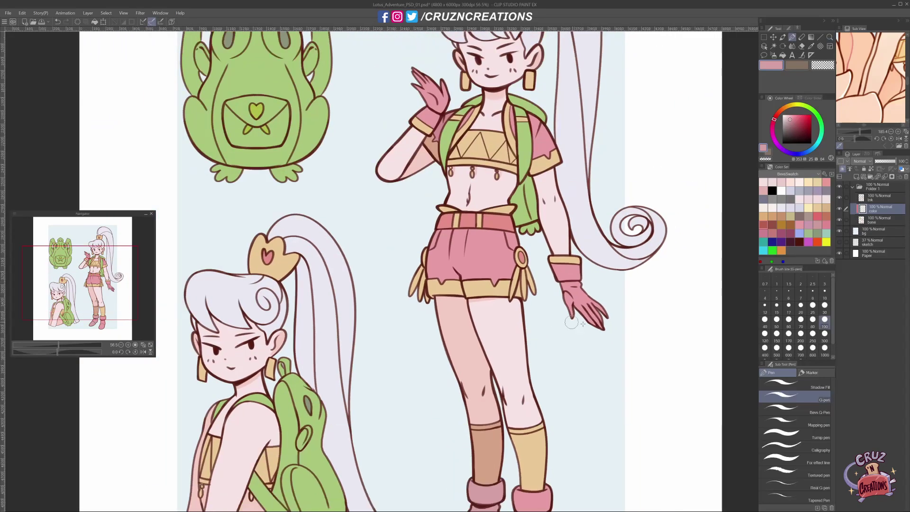
pyautogui.scroll(-3, 572, 322)
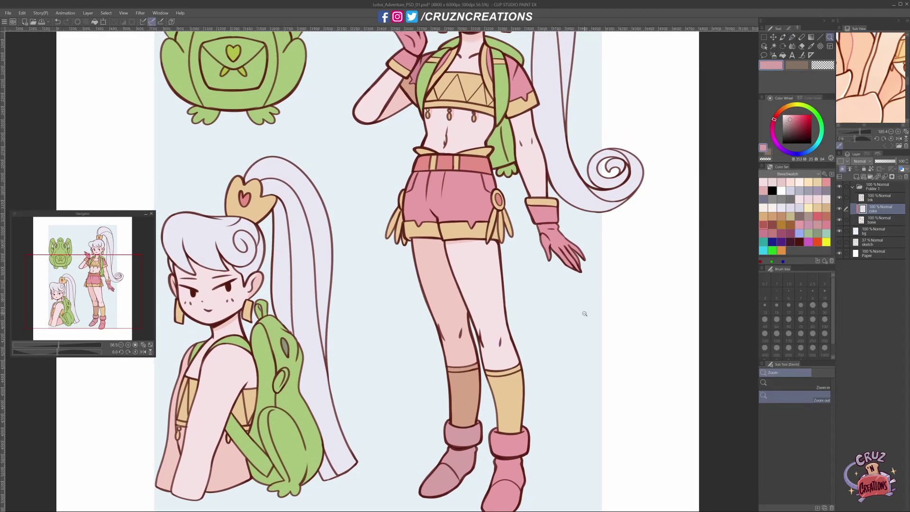
pyautogui.scroll(-1, 584, 313)
pyautogui.press('p')
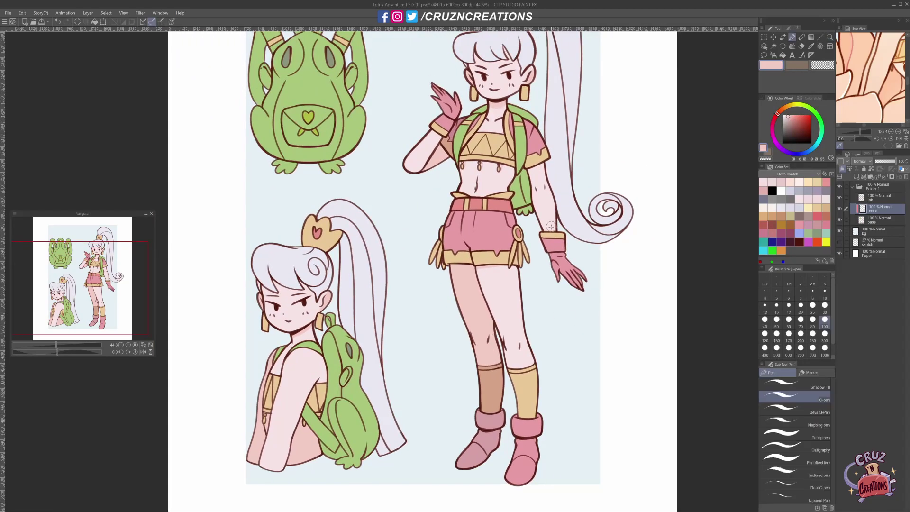
pyautogui.press('b')
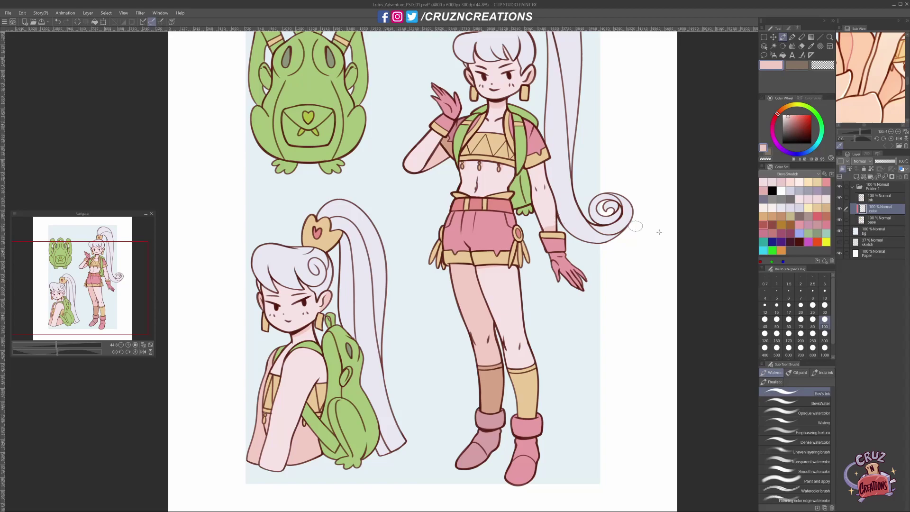
pyautogui.press(']')
pyautogui.press(']')
pyautogui.press(']')
pyautogui.keyDown('alt'); pyautogui.click(551, 220); pyautogui.keyUp('alt')
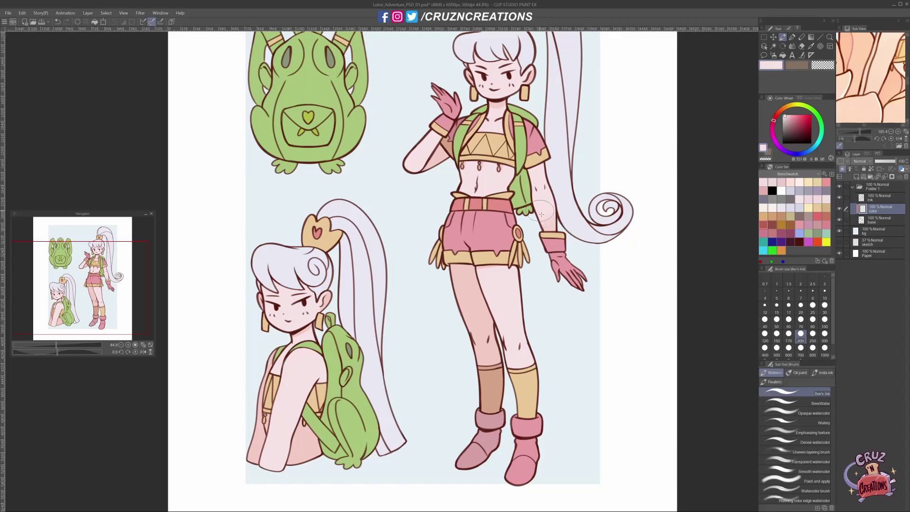
pyautogui.moveTo(579, 338); pyautogui.dragTo(584, 362)
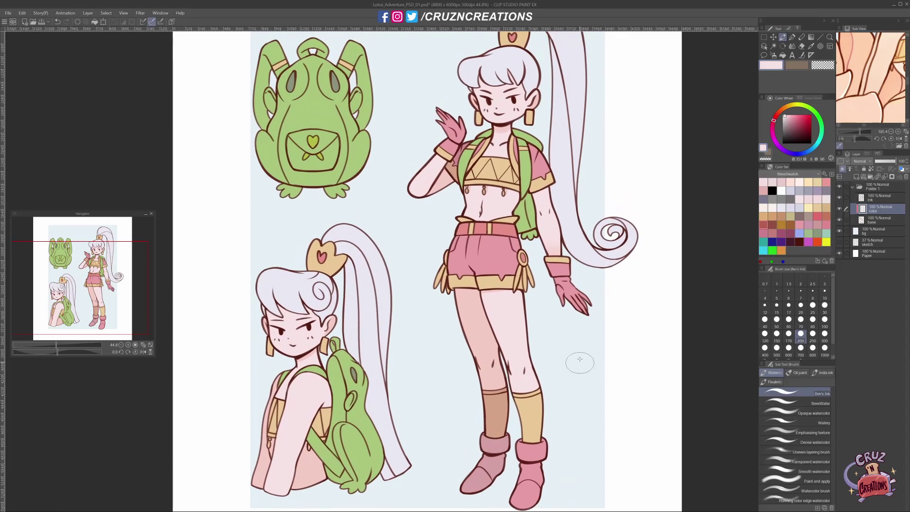
pyautogui.keyDown('alt'); pyautogui.click(441, 180); pyautogui.keyUp('alt')
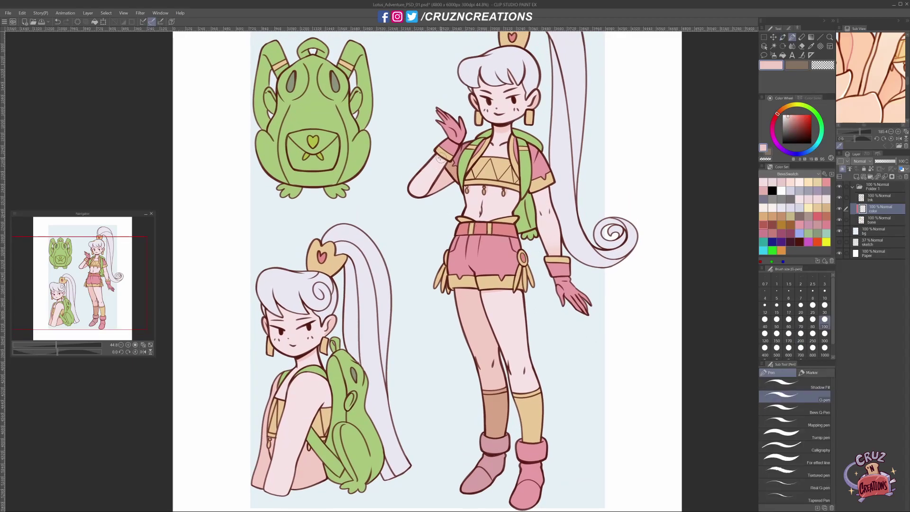
pyautogui.press('e')
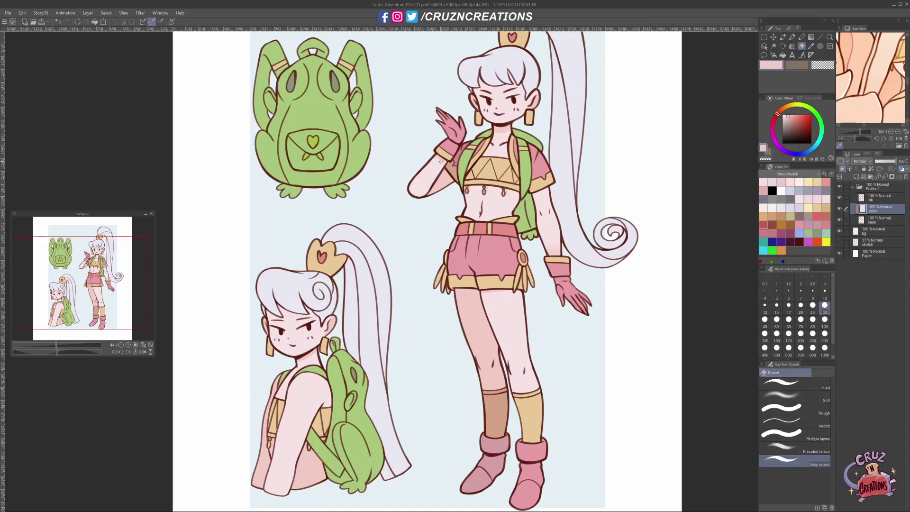
pyautogui.moveTo(472, 205); pyautogui.dragTo(468, 247)
# Step: Fill the backpack side and small paw with a greyer, darker green
pyautogui.keyDown('alt'); pyautogui.click(525, 177); pyautogui.keyUp('alt')
pyautogui.moveTo(795, 119); pyautogui.dragTo(792, 124)
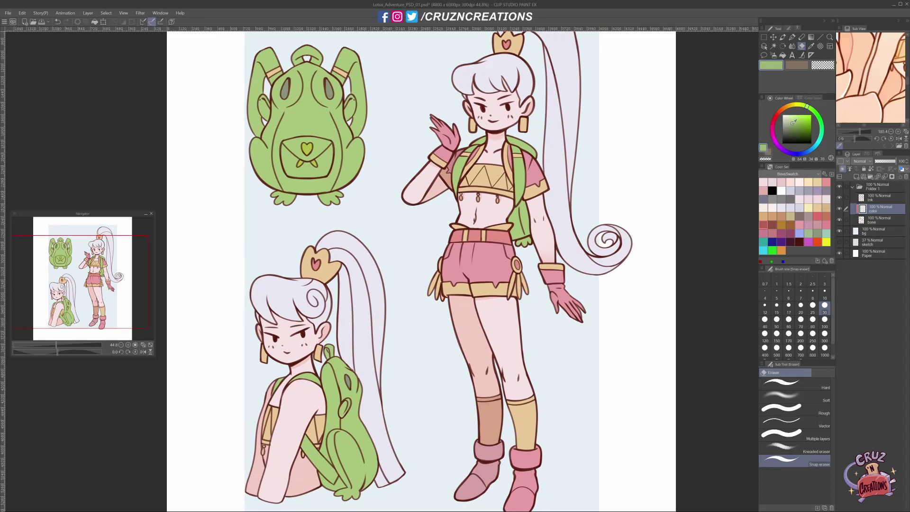
pyautogui.press('g')
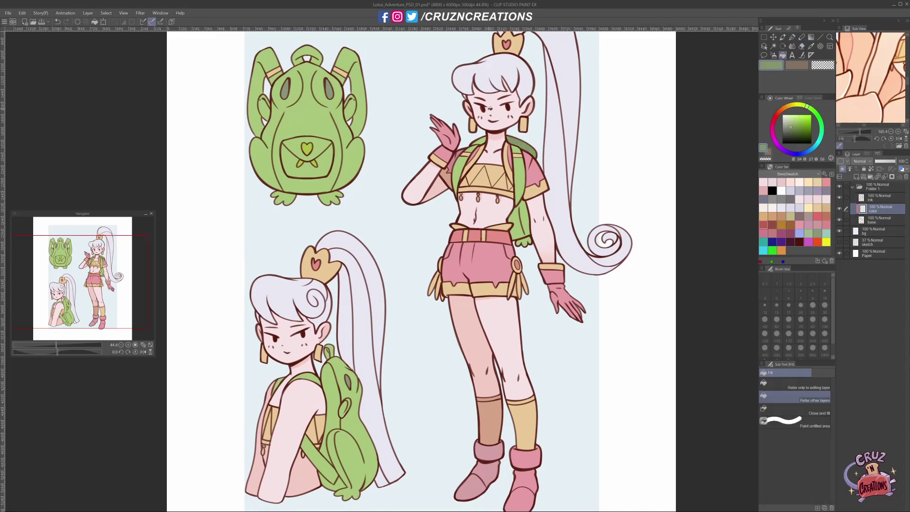
pyautogui.click(518, 221)
pyautogui.click(523, 242)
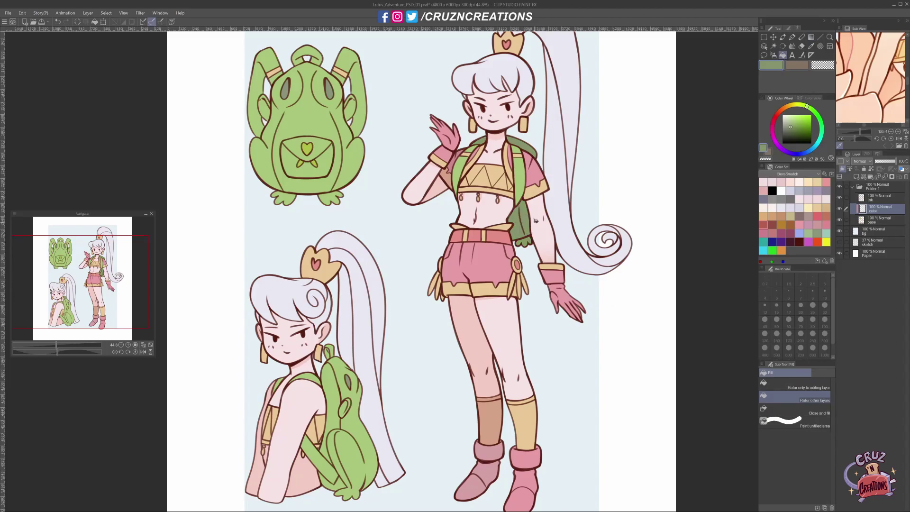
# Step: Lighten the green slightly and refill the backpack side, paw and shoulder strap patch
pyautogui.moveTo(790, 125); pyautogui.dragTo(789, 123)
pyautogui.click(521, 226)
pyautogui.click(524, 140)
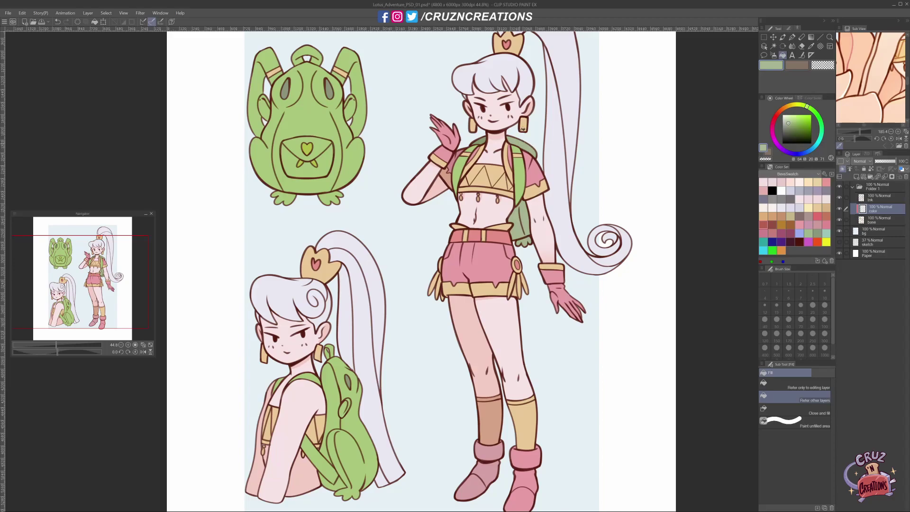
pyautogui.click(482, 138)
pyautogui.moveTo(565, 215); pyautogui.dragTo(564, 219)
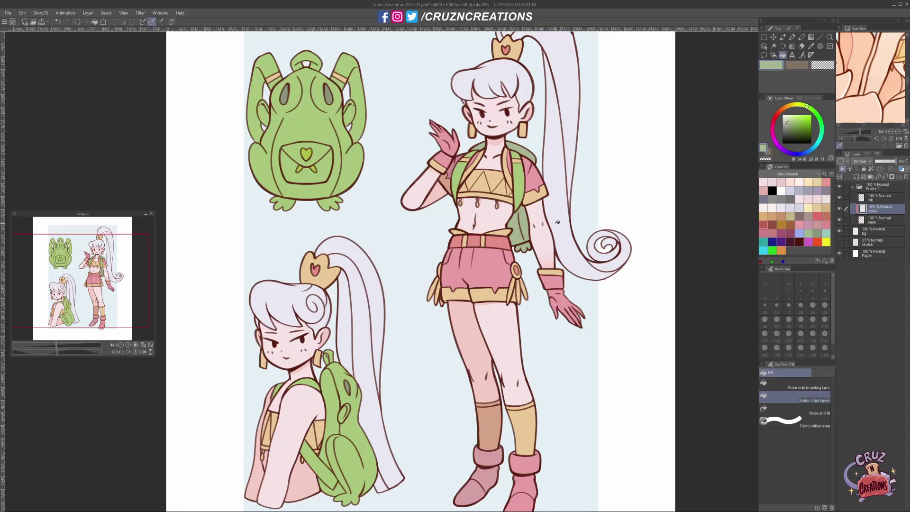
pyautogui.moveTo(550, 262); pyautogui.dragTo(556, 231)
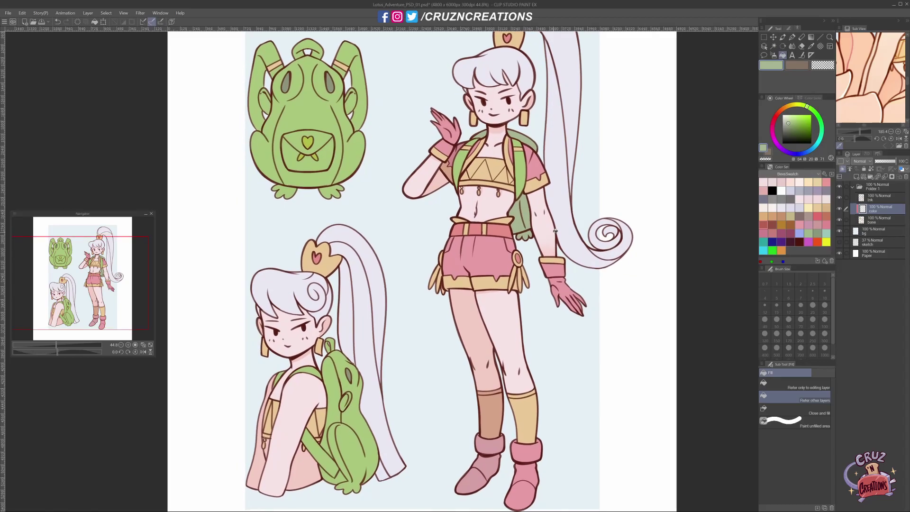
pyautogui.press('p')
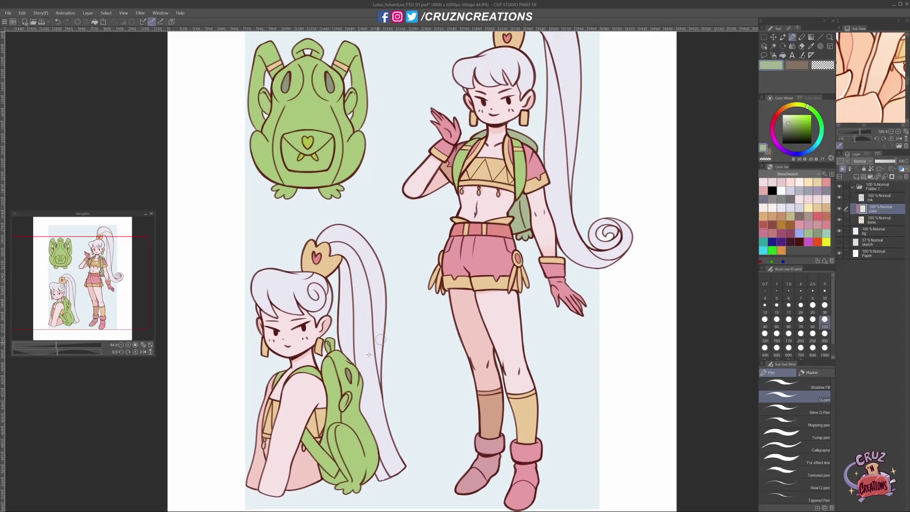
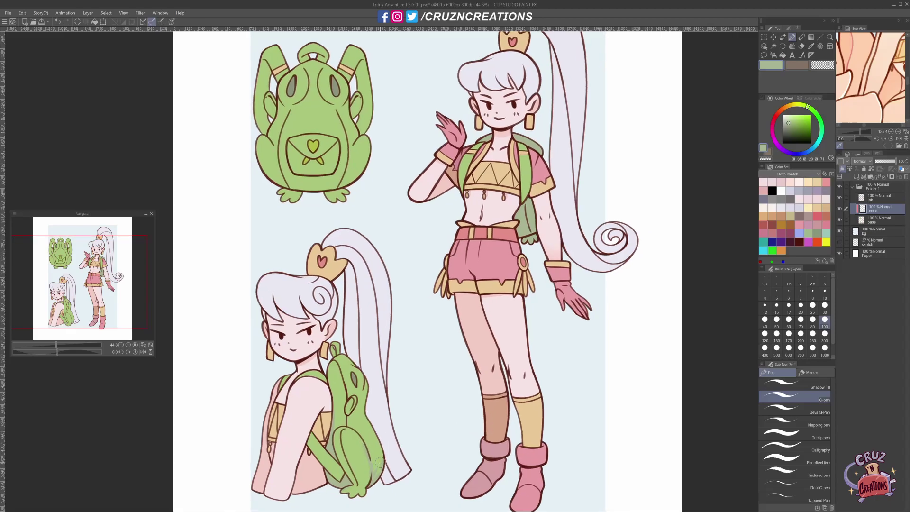
# Step: Paint darker green shadow strokes down both ears and the left strap of the upper frog backpack
pyautogui.press('e')
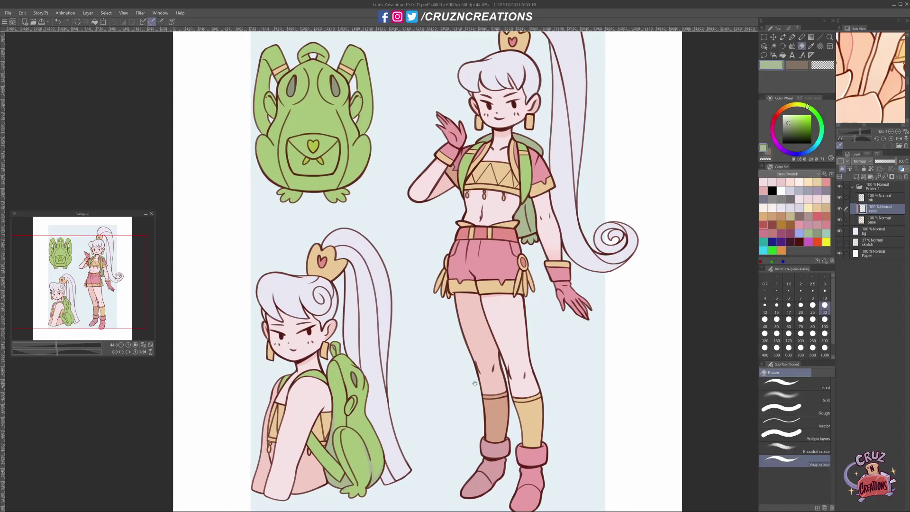
pyautogui.moveTo(475, 384); pyautogui.dragTo(481, 380)
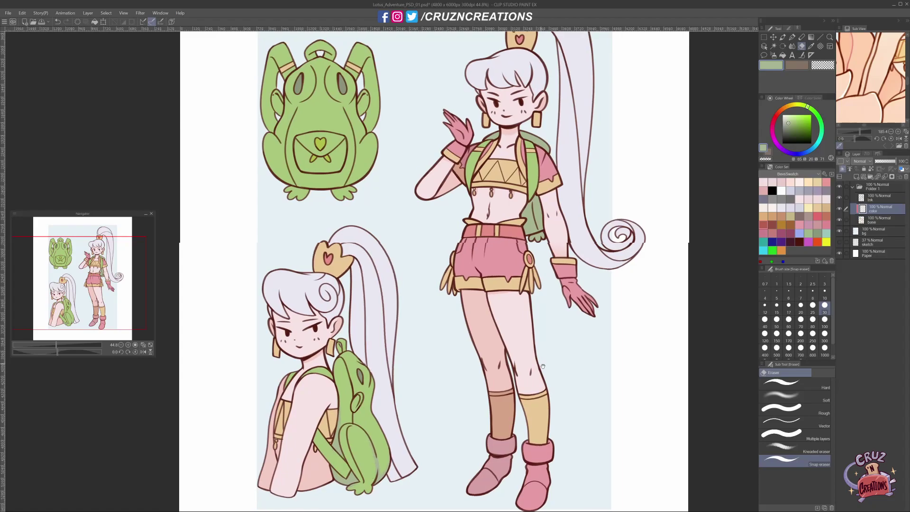
pyautogui.moveTo(540, 363); pyautogui.dragTo(547, 365)
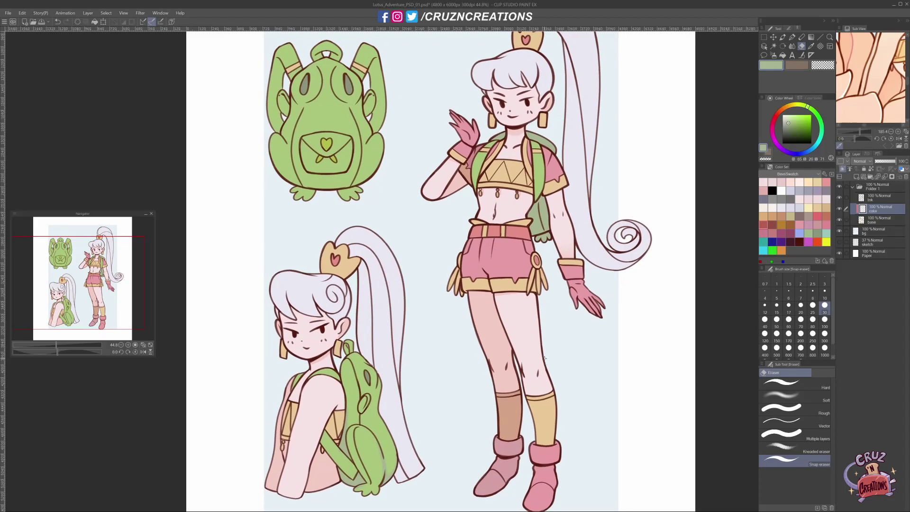
pyautogui.press('p')
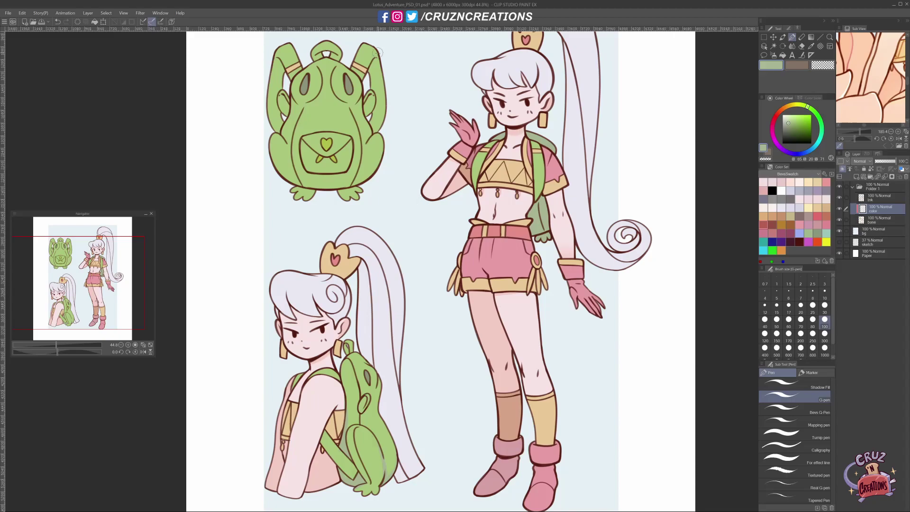
pyautogui.moveTo(374, 67); pyautogui.dragTo(378, 125)
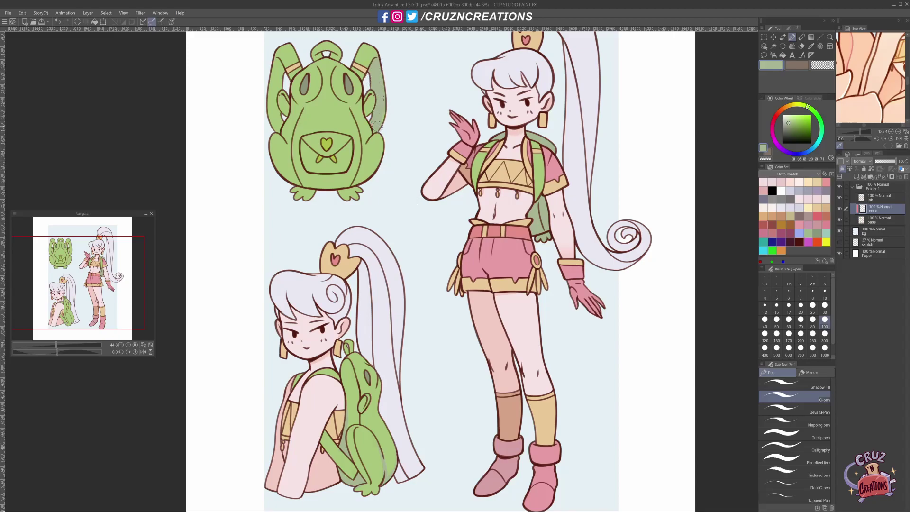
pyautogui.moveTo(280, 72); pyautogui.dragTo(272, 94)
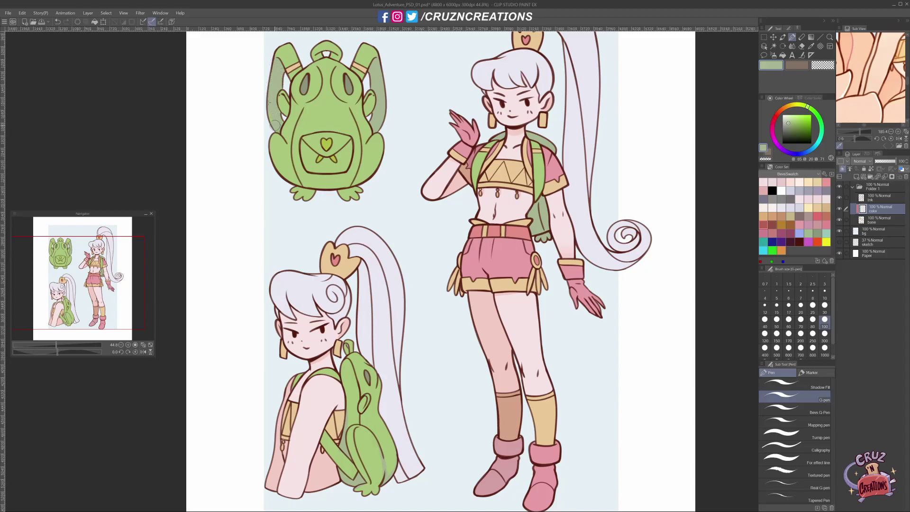
pyautogui.moveTo(303, 131); pyautogui.dragTo(307, 162)
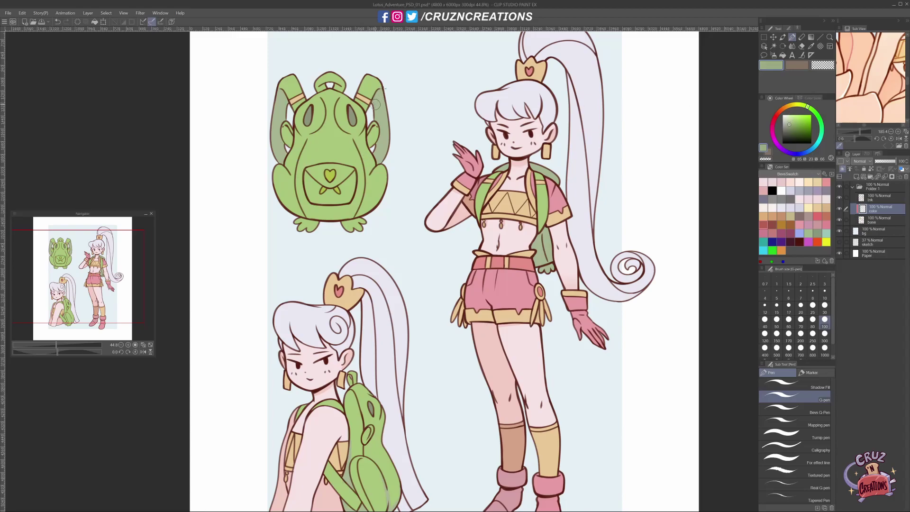
pyautogui.moveTo(380, 91); pyautogui.dragTo(385, 111)
pyautogui.moveTo(288, 93); pyautogui.dragTo(279, 158)
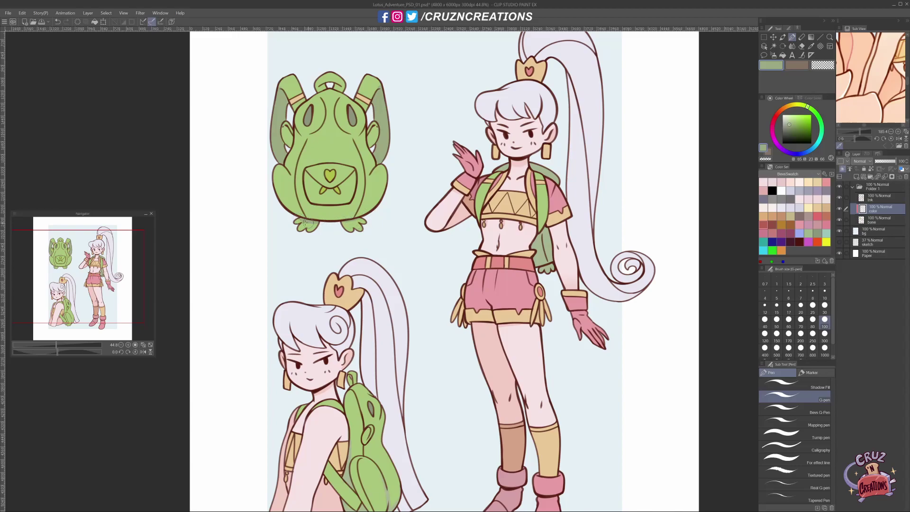
# Step: Erase the stray colour between the upper backpack's feet
pyautogui.press('e')
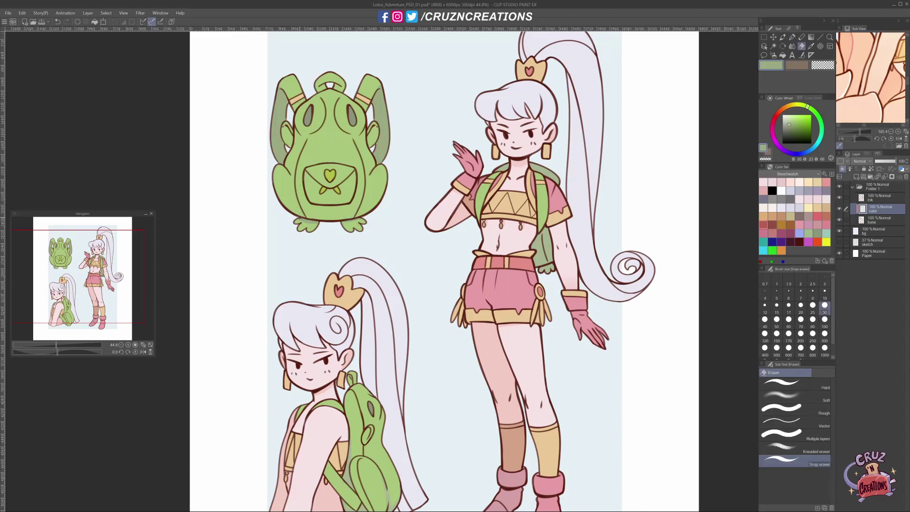
pyautogui.moveTo(300, 217); pyautogui.dragTo(325, 224)
pyautogui.press('p')
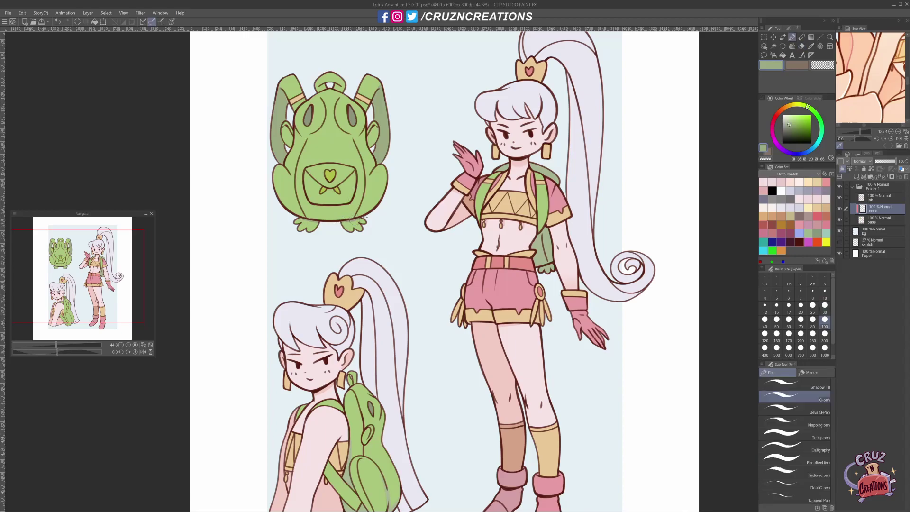
pyautogui.moveTo(423, 298); pyautogui.dragTo(422, 292)
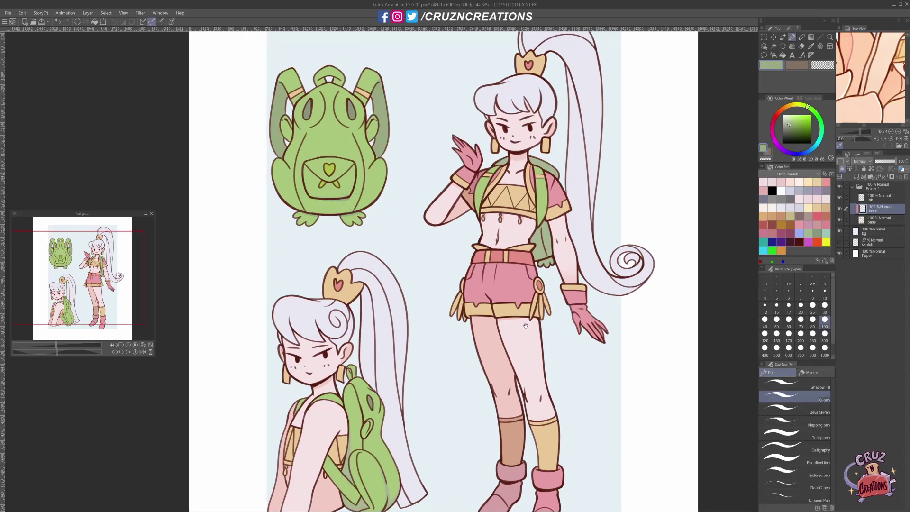
pyautogui.moveTo(526, 326); pyautogui.dragTo(527, 322)
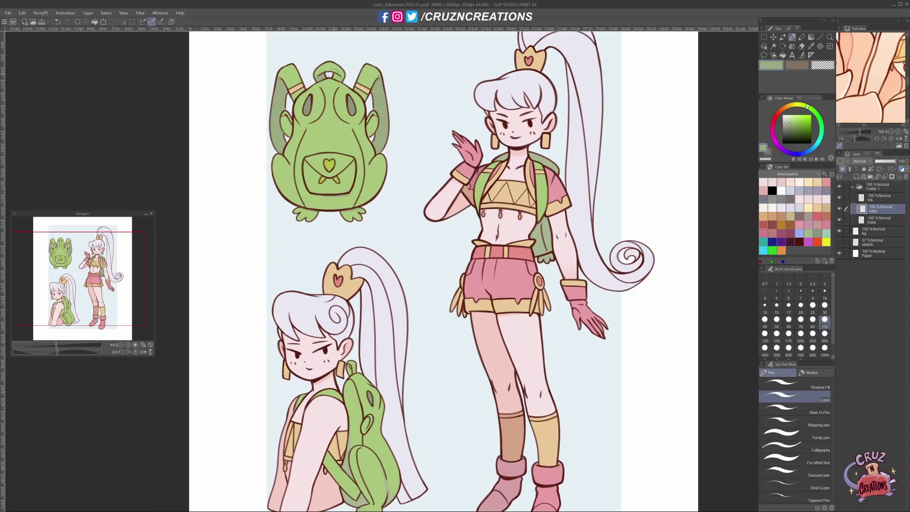
pyautogui.press('e')
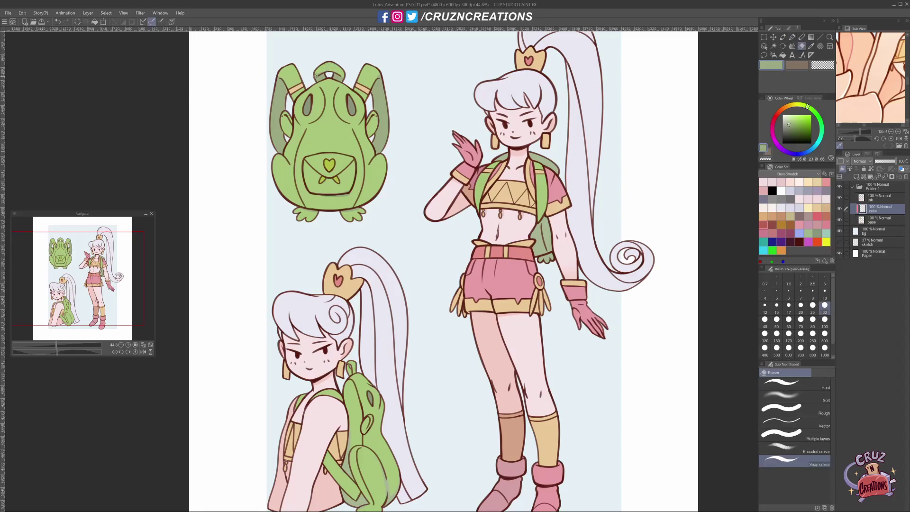
pyautogui.press('p')
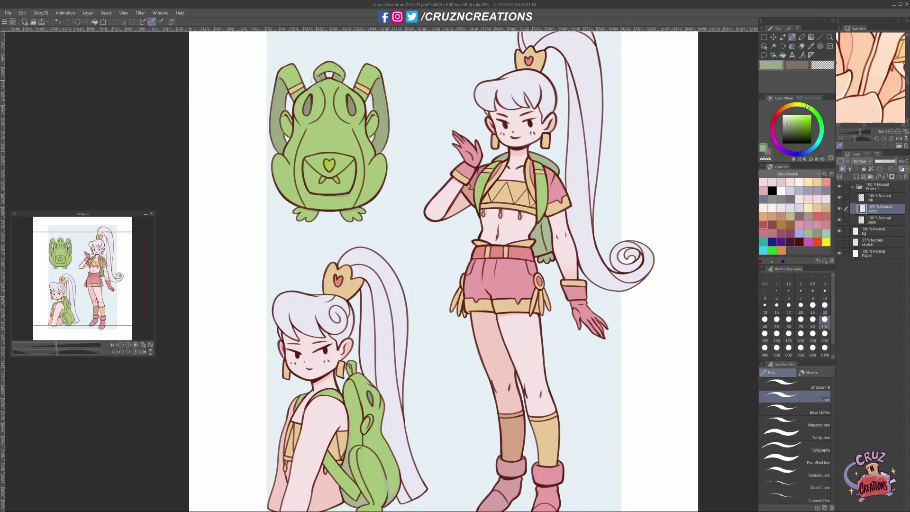
pyautogui.moveTo(447, 330); pyautogui.dragTo(441, 311)
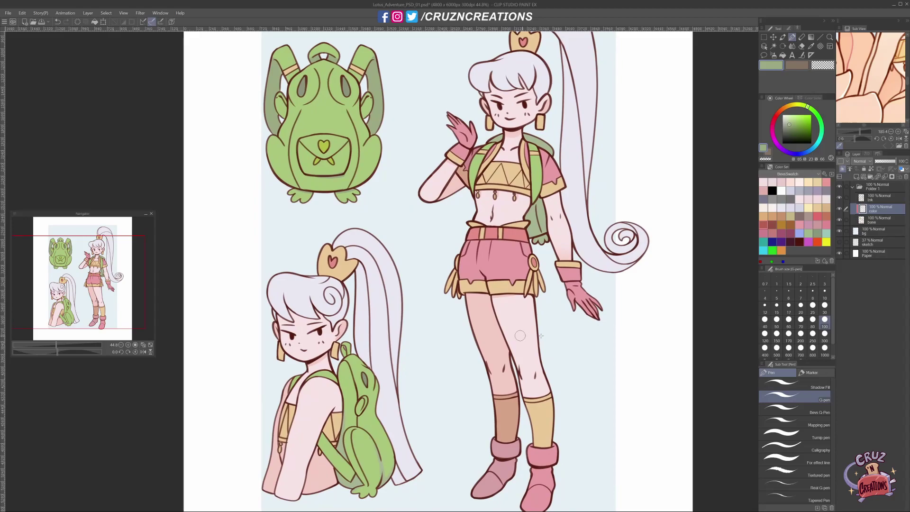
# Step: Fill a darker green strip on the lower backpack, then lighten it with a size-100 eraser
pyautogui.press('g')
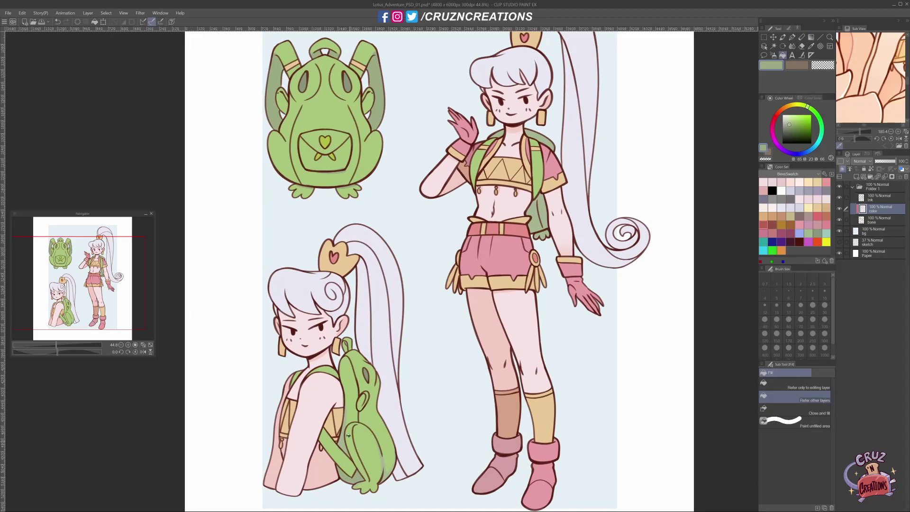
pyautogui.click(342, 438)
pyautogui.press('e')
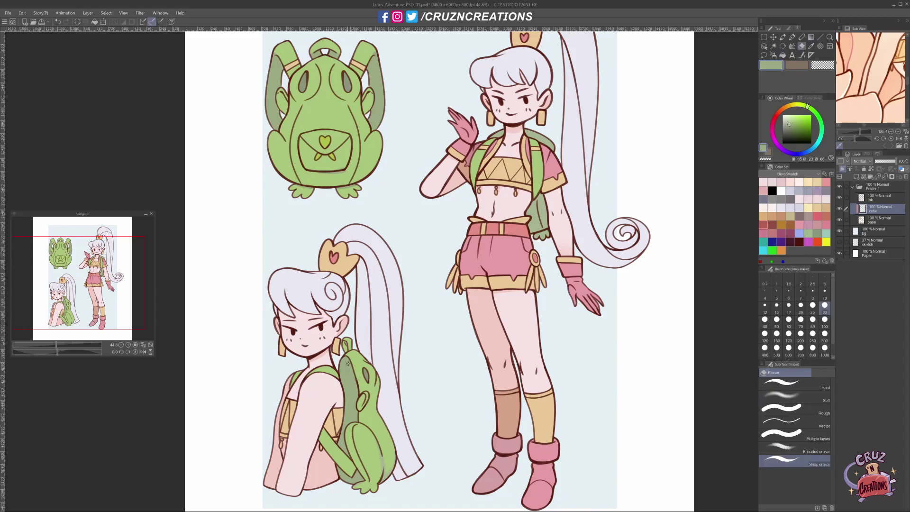
pyautogui.click(825, 319)
pyautogui.moveTo(355, 388)
pyautogui.mouseDown()
pyautogui.moveTo(351, 358)
pyautogui.moveTo(351, 418)
pyautogui.moveTo(353, 382)
pyautogui.mouseUp()
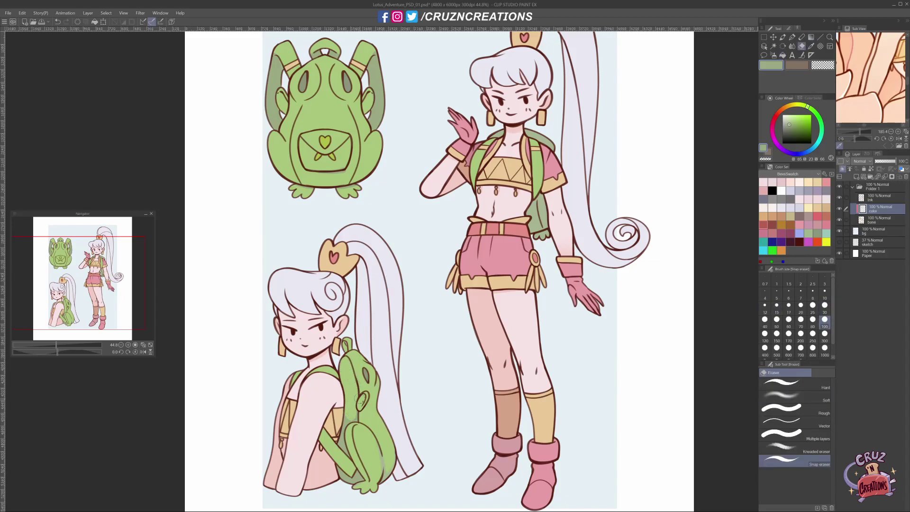
pyautogui.press('p')
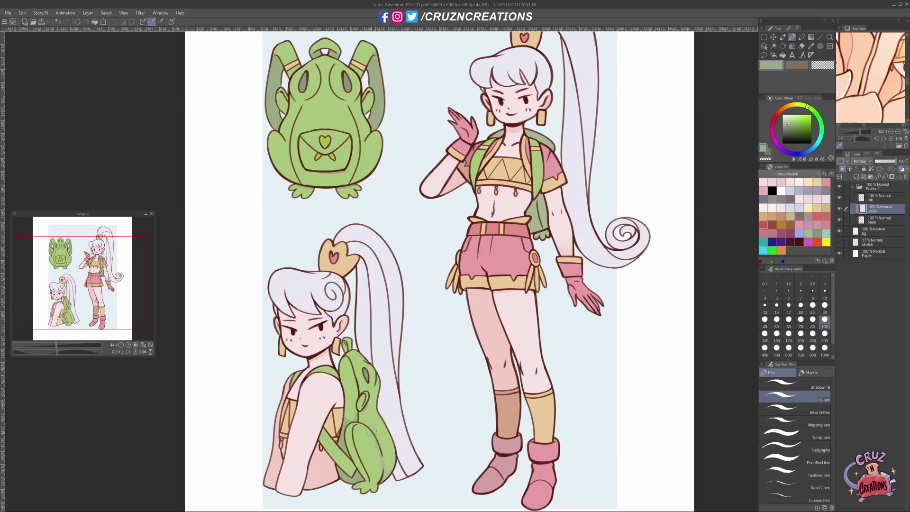
# Step: Refine the lower backpack's lower-right shading and fill its shoulder area darker green
pyautogui.moveTo(383, 450); pyautogui.dragTo(385, 477)
pyautogui.press('e')
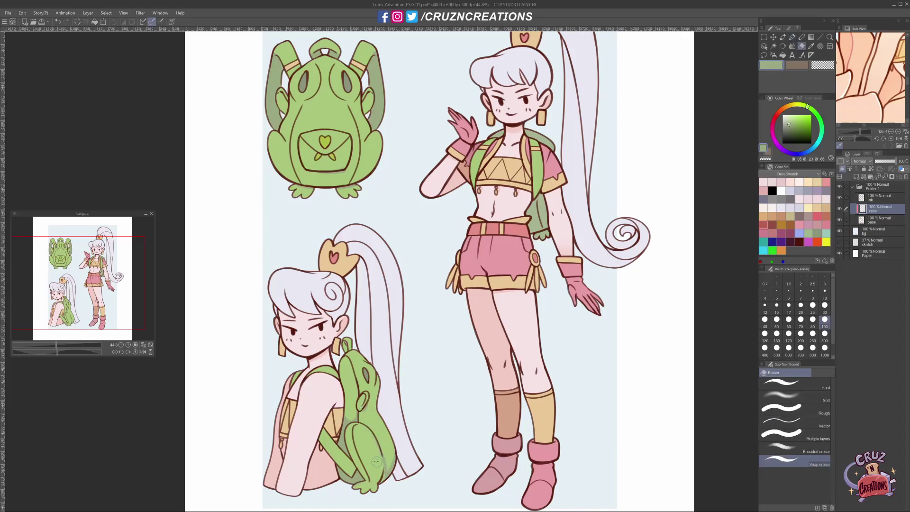
pyautogui.moveTo(370, 429); pyautogui.dragTo(377, 470)
pyautogui.press('p')
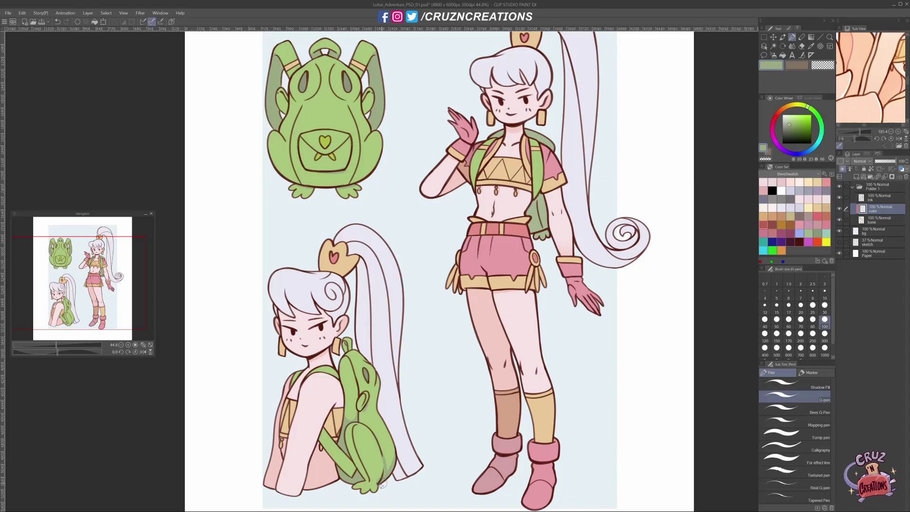
pyautogui.moveTo(607, 308); pyautogui.dragTo(602, 311)
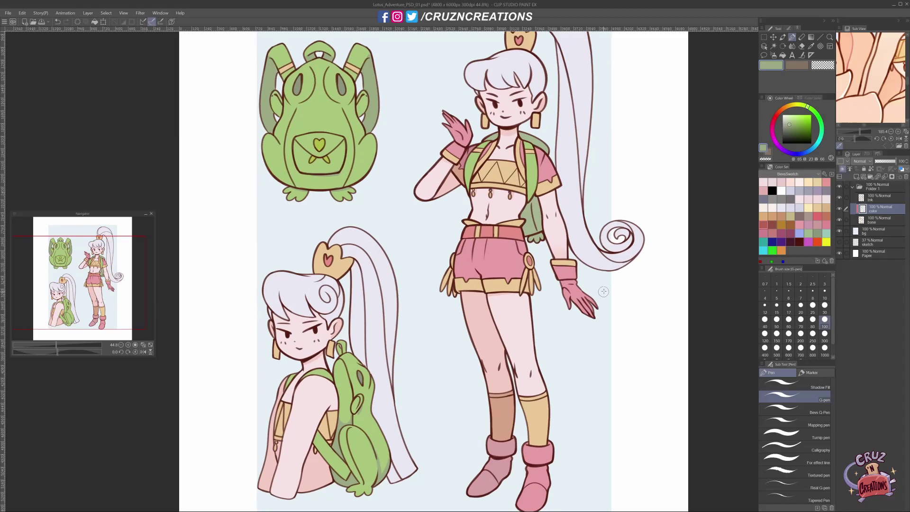
pyautogui.press('g')
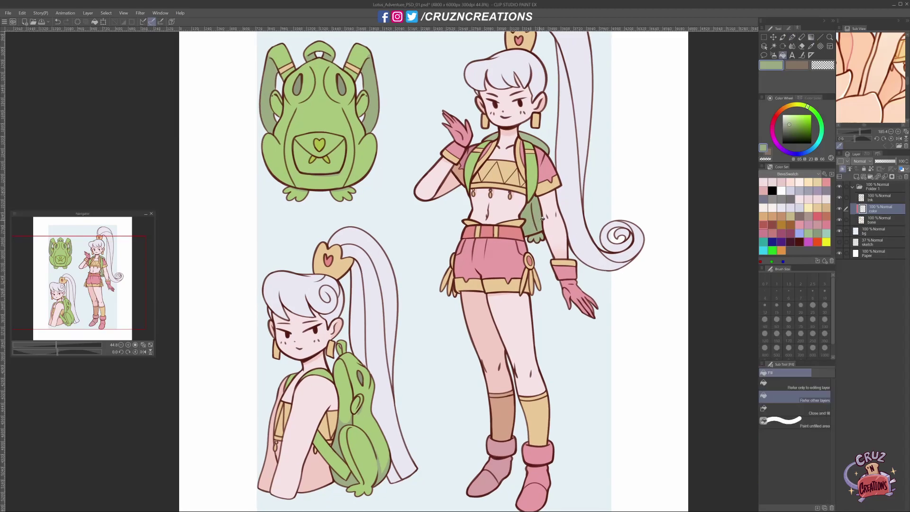
pyautogui.click(541, 139)
# Step: Sample the hair colour and paint the hair-curl centre in a pale peach tone
pyautogui.scroll(-1, 533, 383)
pyautogui.scroll(-2, 591, 399)
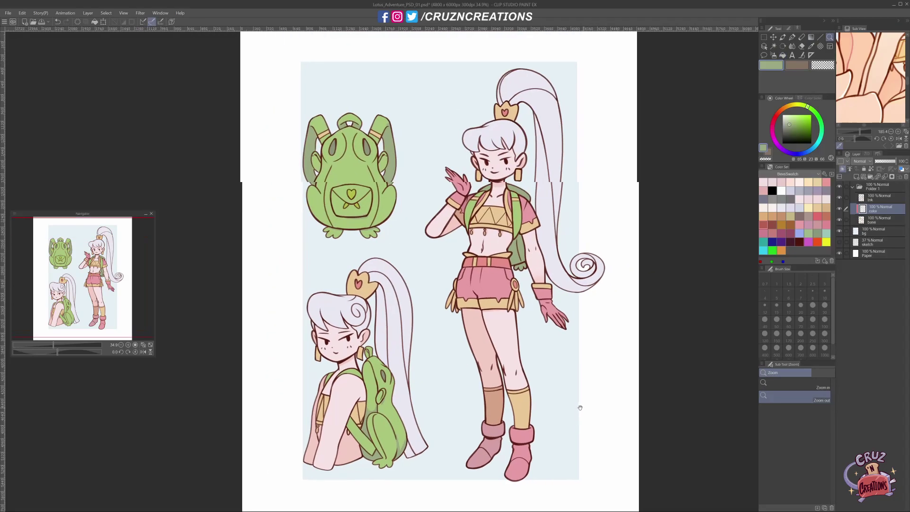
pyautogui.keyDown('alt'); pyautogui.click(593, 280); pyautogui.keyUp('alt')
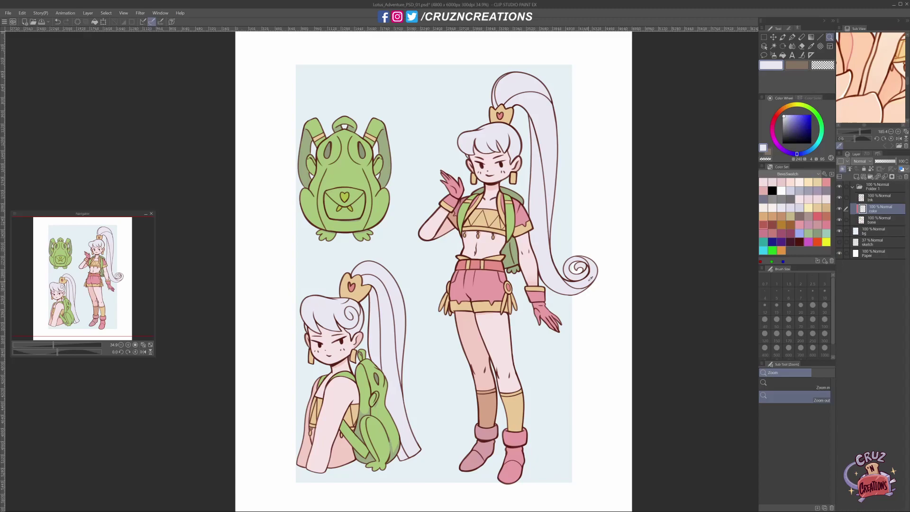
pyautogui.moveTo(874, 78)
pyautogui.mouseDown()
pyautogui.moveTo(852, 43)
pyautogui.moveTo(859, 47)
pyautogui.mouseUp()
pyautogui.press('p')
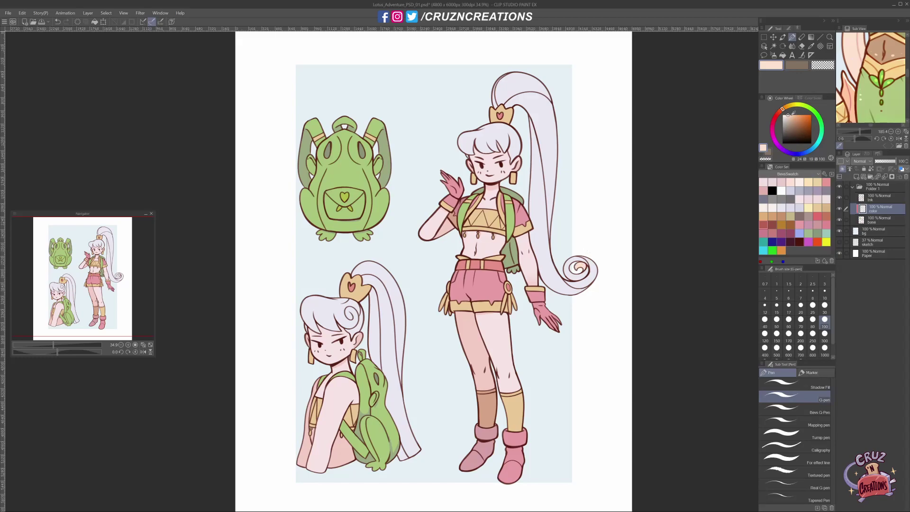
pyautogui.moveTo(790, 116); pyautogui.dragTo(790, 119)
pyautogui.moveTo(582, 265); pyautogui.dragTo(577, 269)
pyautogui.moveTo(791, 117); pyautogui.dragTo(787, 118)
pyautogui.moveTo(581, 265)
pyautogui.mouseDown()
pyautogui.moveTo(580, 273)
pyautogui.moveTo(599, 250)
pyautogui.mouseUp()
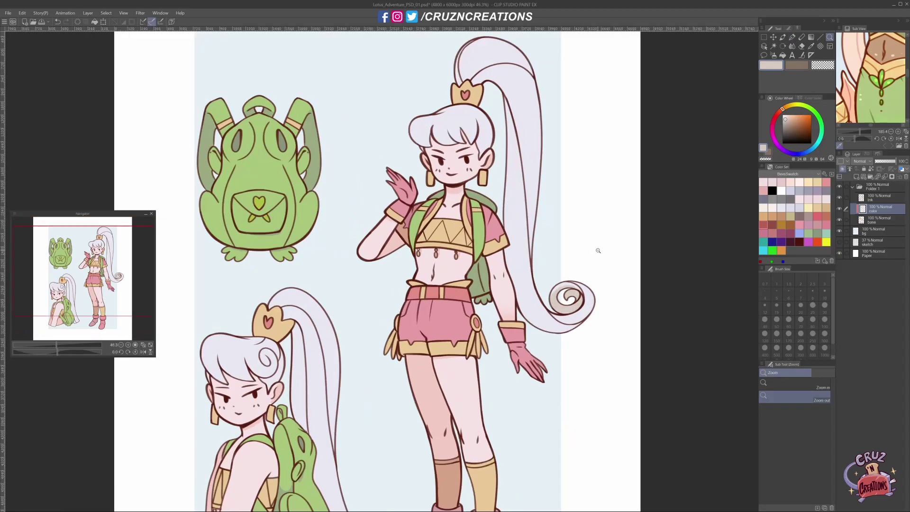
# Step: Undo the paler repaint and shade the lower hair curl with soft pink using the brush
pyautogui.hotkey('ctrl', 'z')
pyautogui.hotkey('ctrl', 'z')
pyautogui.scroll(1, 592, 284)
pyautogui.keyDown('alt'); pyautogui.click(591, 323); pyautogui.keyUp('alt')
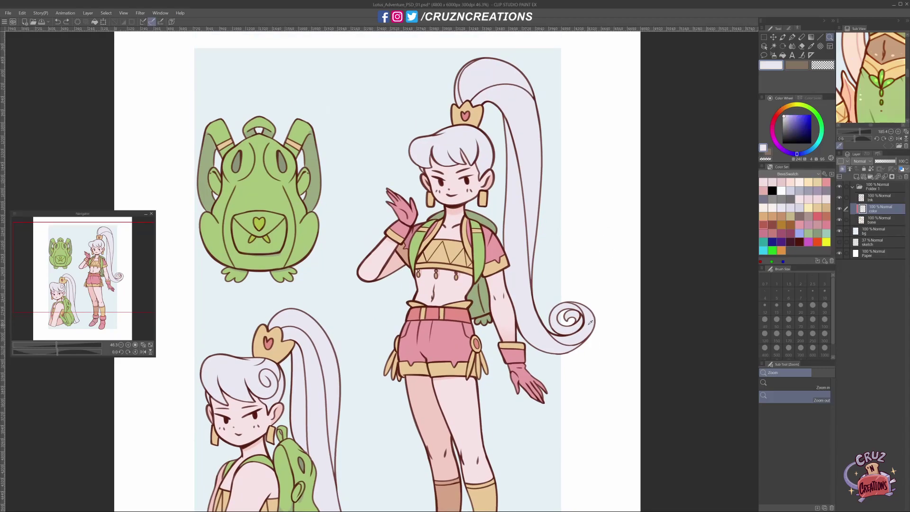
pyautogui.click(764, 182)
pyautogui.press('p')
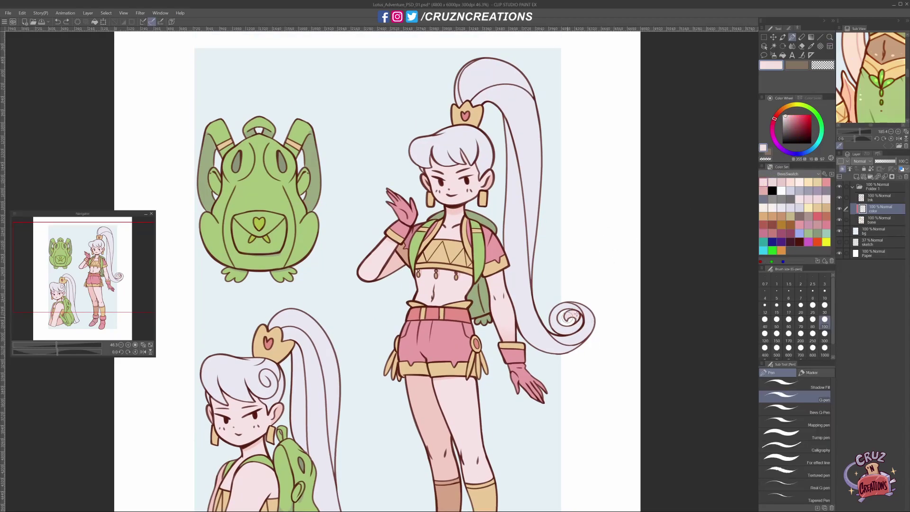
pyautogui.press('b')
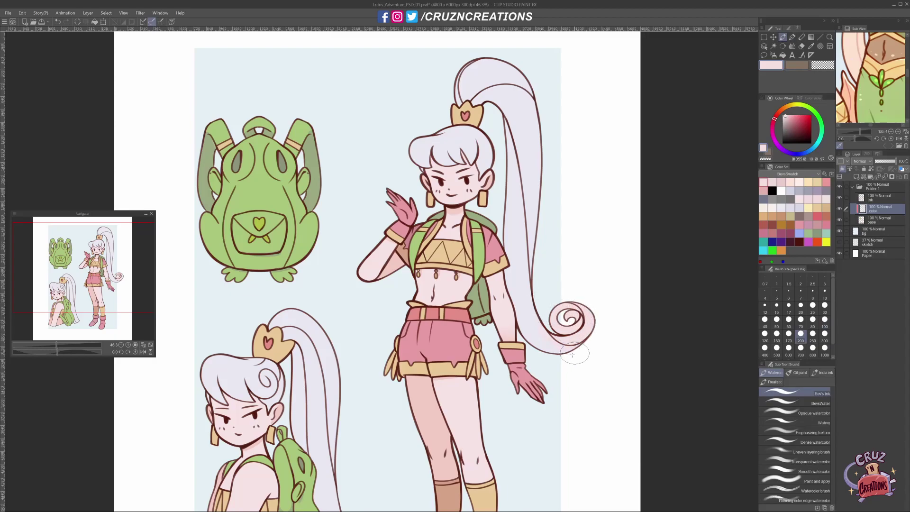
pyautogui.moveTo(572, 351)
pyautogui.mouseDown()
pyautogui.moveTo(545, 339)
pyautogui.moveTo(522, 290)
pyautogui.moveTo(531, 332)
pyautogui.moveTo(521, 281)
pyautogui.moveTo(539, 333)
pyautogui.mouseUp()
# Step: At brush size 250, paint over the ponytail's inner edge with sampled light lavender
pyautogui.click(813, 335)
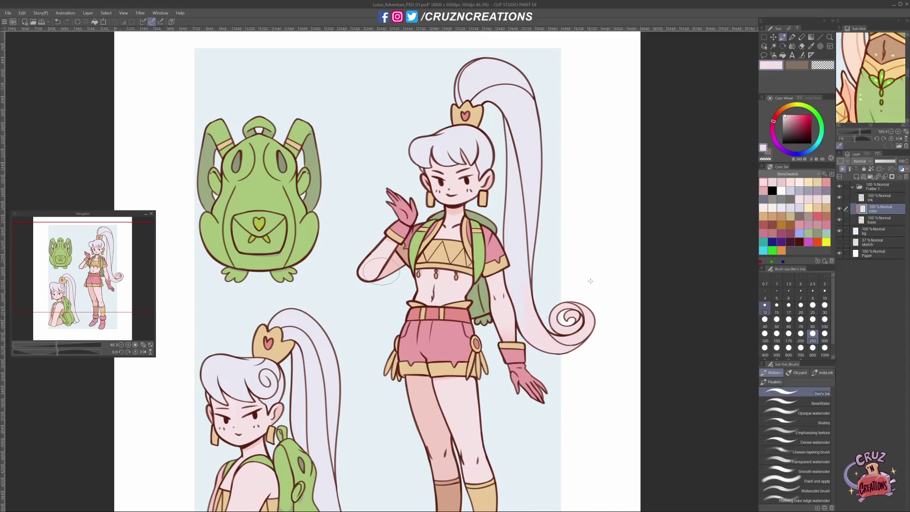
pyautogui.keyDown('alt'); pyautogui.click(524, 275); pyautogui.keyUp('alt')
pyautogui.moveTo(522, 302)
pyautogui.mouseDown()
pyautogui.moveTo(539, 247)
pyautogui.moveTo(521, 297)
pyautogui.moveTo(536, 334)
pyautogui.moveTo(573, 316)
pyautogui.mouseUp()
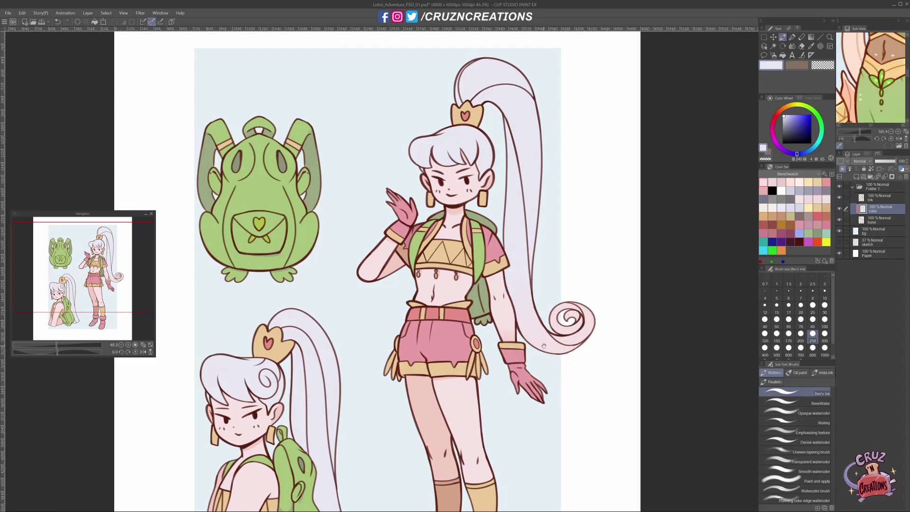
pyautogui.scroll(-1, 546, 275)
pyautogui.press('p')
pyautogui.keyDown('alt'); pyautogui.click(480, 104); pyautogui.keyUp('alt')
# Step: Shade the crown's right side in golden tan, then smooth it with a lighter tan
pyautogui.moveTo(799, 115); pyautogui.dragTo(802, 120)
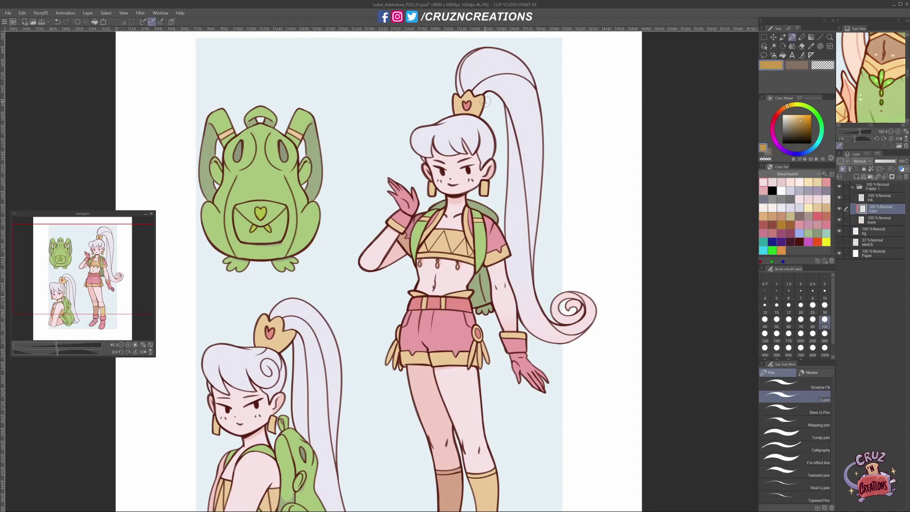
pyautogui.moveTo(477, 116); pyautogui.dragTo(483, 96)
pyautogui.keyDown('alt'); pyautogui.click(479, 103); pyautogui.keyUp('alt')
pyautogui.moveTo(480, 104)
pyautogui.mouseDown()
pyautogui.moveTo(477, 118)
pyautogui.moveTo(478, 96)
pyautogui.mouseUp()
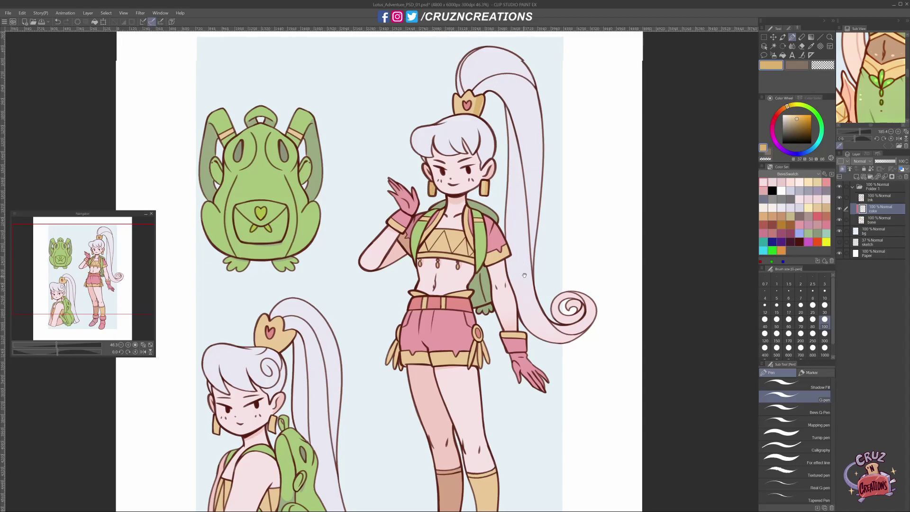
# Step: Touch up the sleeve edge with tan and set a smaller brush size
pyautogui.moveTo(519, 246); pyautogui.dragTo(528, 243)
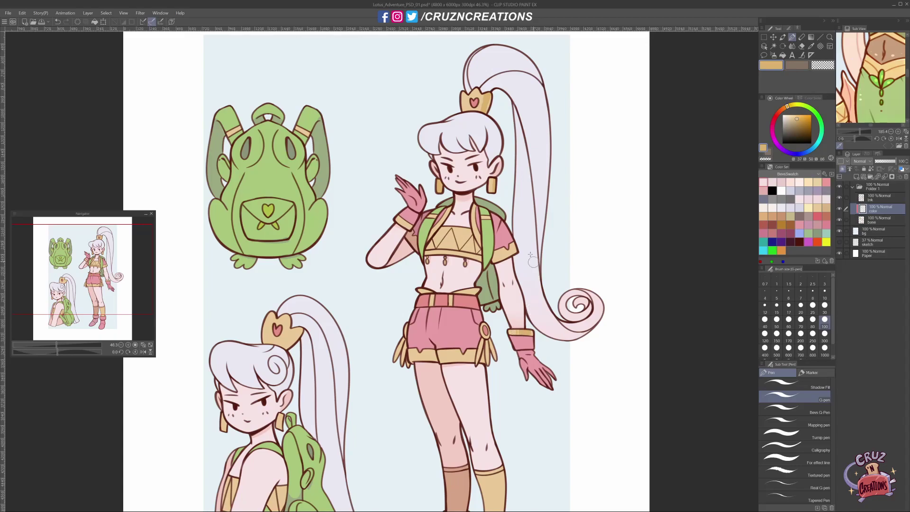
pyautogui.moveTo(511, 246); pyautogui.dragTo(501, 251)
pyautogui.press('b')
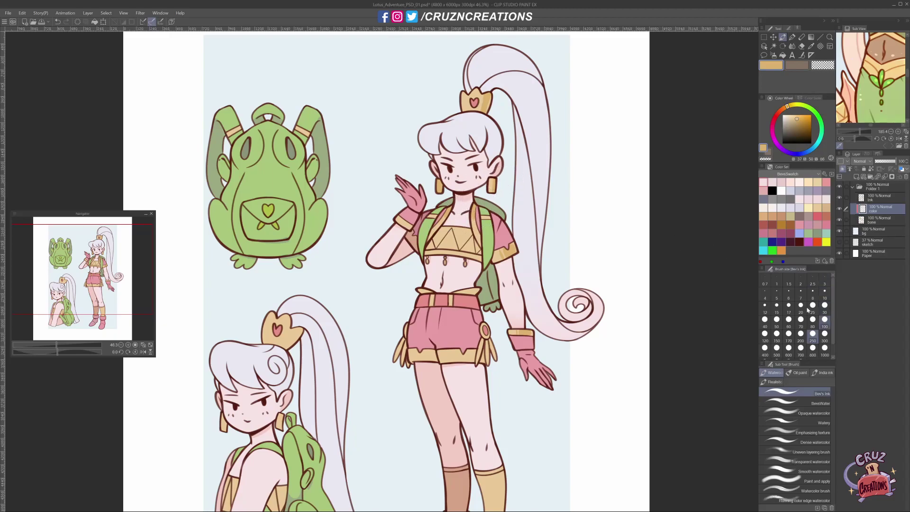
pyautogui.click(825, 320)
pyautogui.press('p')
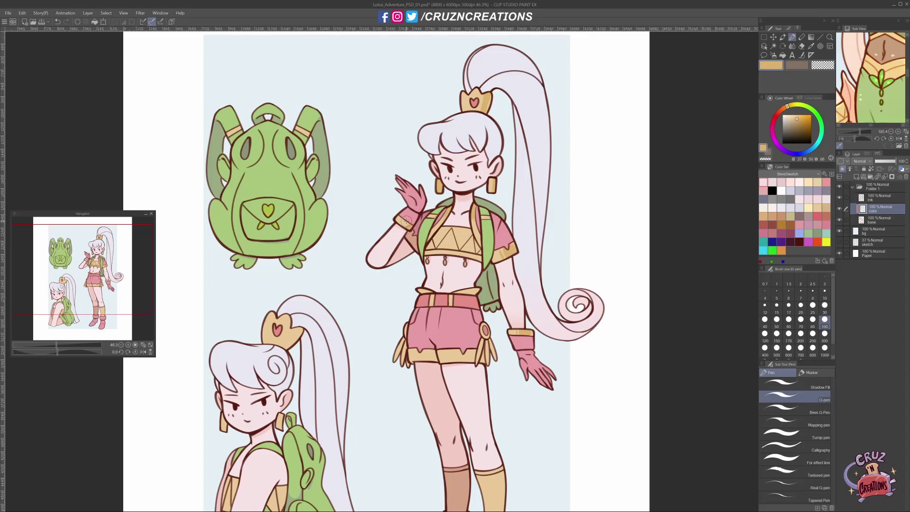
pyautogui.scroll(-3, 410, 216)
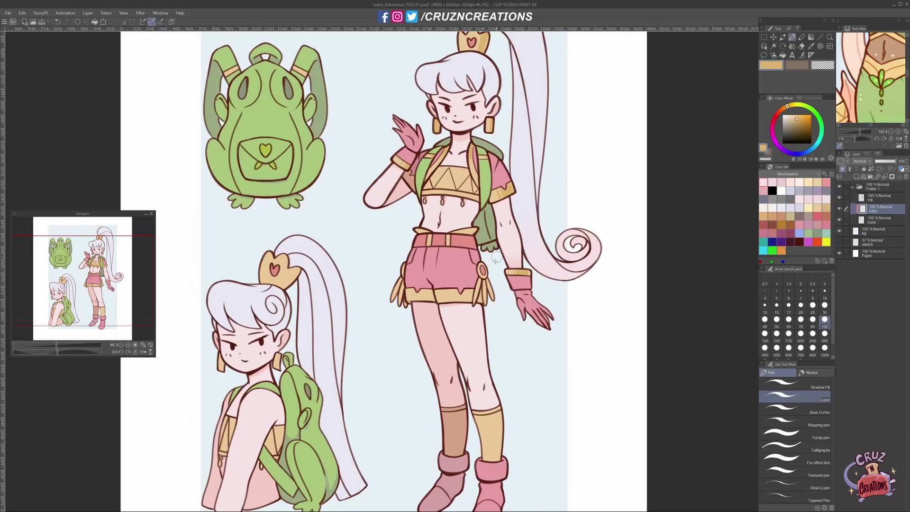
# Step: Touch up the small gold ring on the shorts and sample the tan wristband colour
pyautogui.moveTo(487, 273); pyautogui.dragTo(483, 269)
pyautogui.keyDown('alt'); pyautogui.click(460, 425); pyautogui.keyUp('alt')
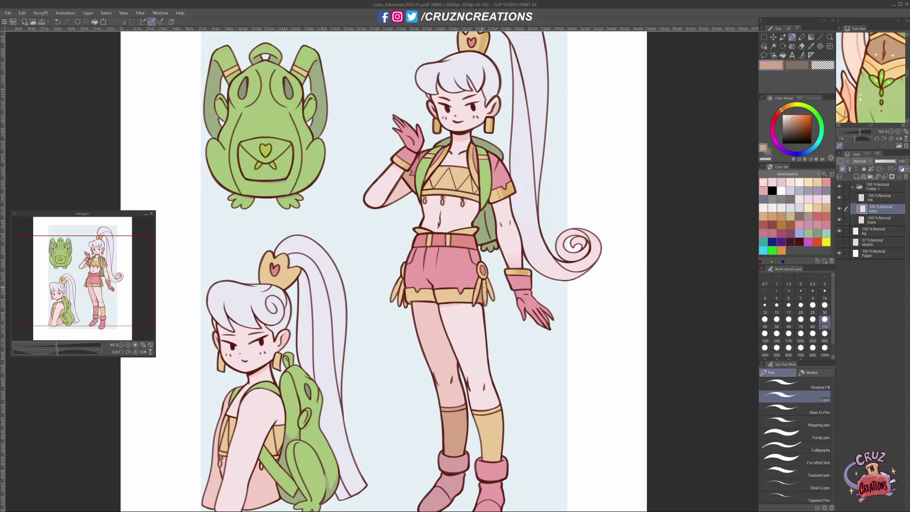
pyautogui.keyDown('alt'); pyautogui.click(520, 273); pyautogui.keyUp('alt')
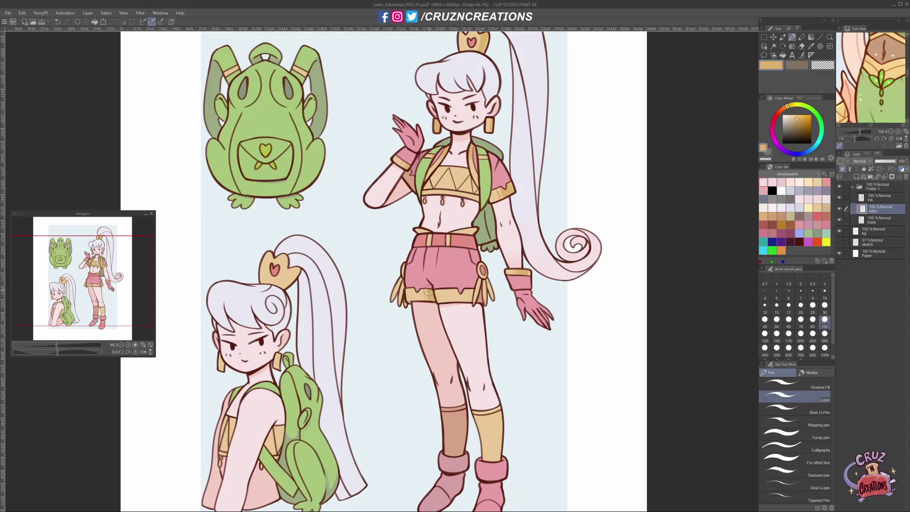
pyautogui.press('e')
pyautogui.press('p')
# Step: Bring the legs into view and sample the leg's skin tone
pyautogui.scroll(1, 539, 307)
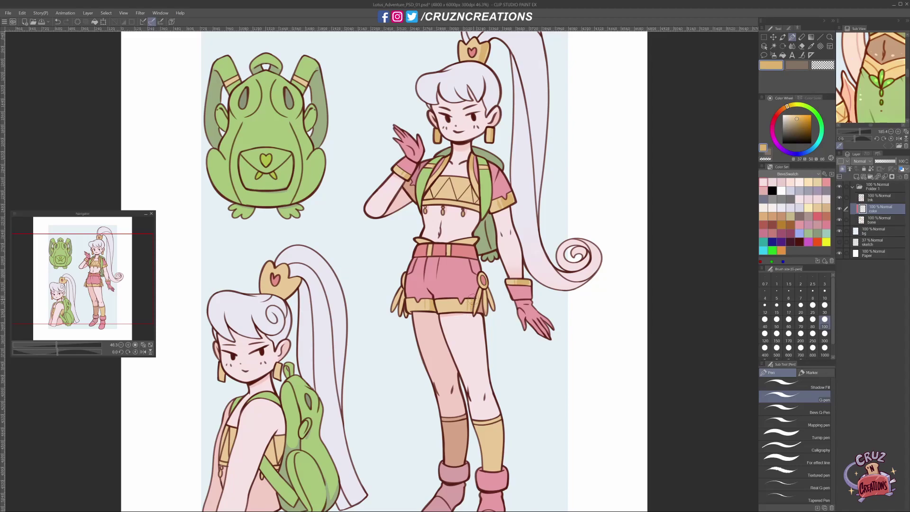
pyautogui.moveTo(502, 397)
pyautogui.mouseDown()
pyautogui.moveTo(498, 352)
pyautogui.moveTo(532, 361)
pyautogui.mouseUp()
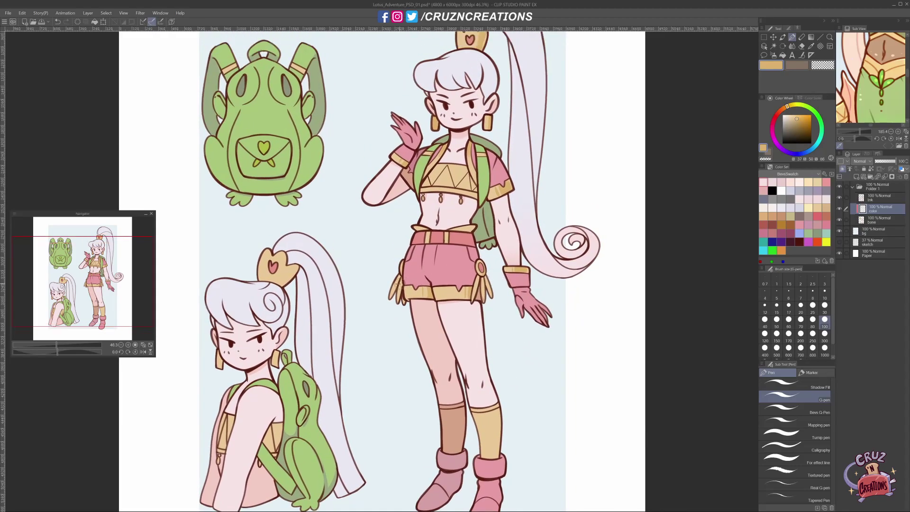
pyautogui.keyDown('alt'); pyautogui.click(419, 321); pyautogui.keyUp('alt')
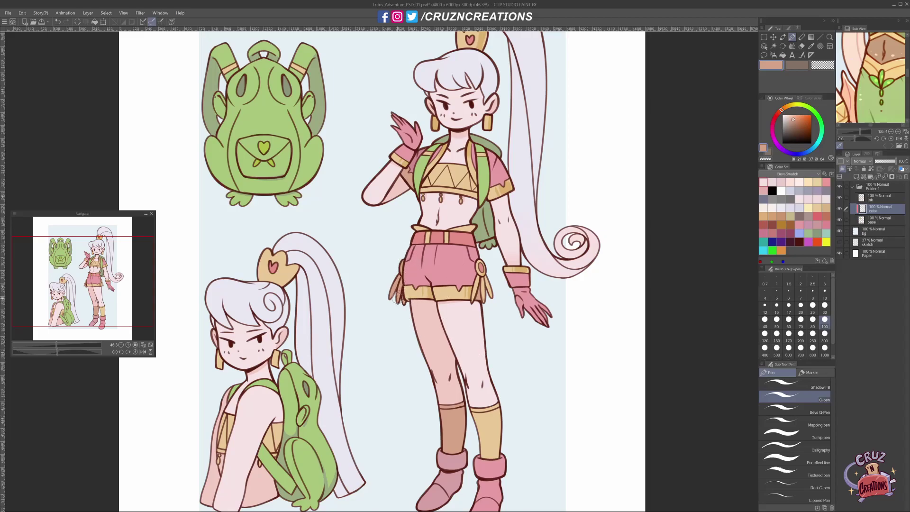
pyautogui.moveTo(491, 376)
pyautogui.mouseDown()
pyautogui.moveTo(531, 380)
pyautogui.moveTo(539, 362)
pyautogui.mouseUp()
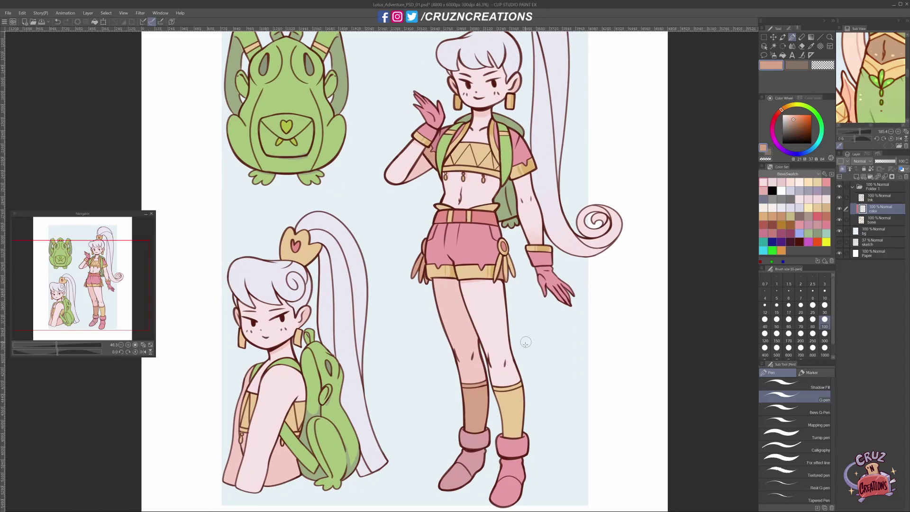
pyautogui.moveTo(538, 362); pyautogui.dragTo(542, 366)
# Step: On the Ink layer, try a deeper-pink crease on the shorts, undo it, and darken the pink
pyautogui.click(893, 201)
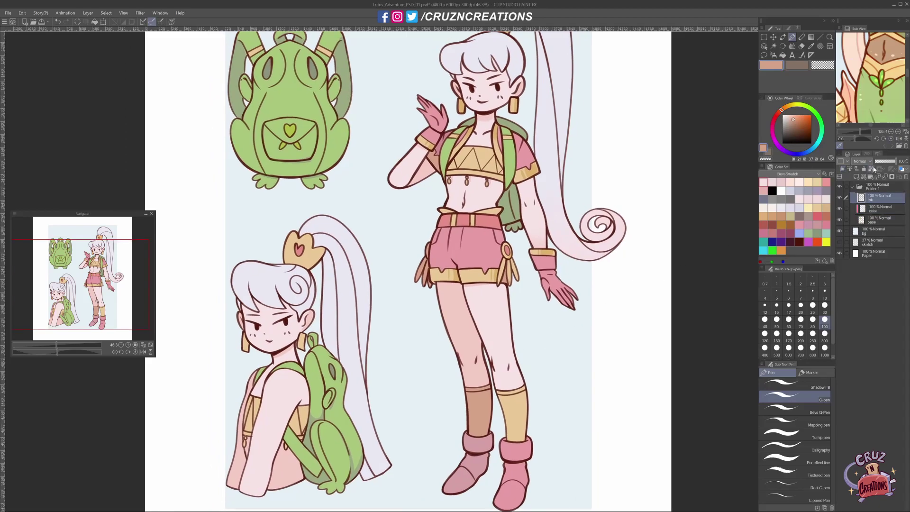
pyautogui.keyDown('alt'); pyautogui.click(489, 252); pyautogui.keyUp('alt')
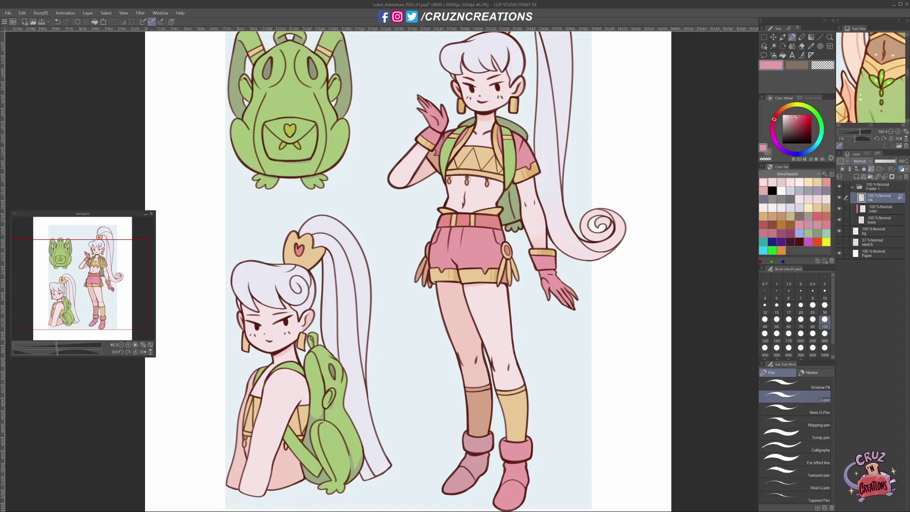
pyautogui.moveTo(798, 116); pyautogui.dragTo(800, 120)
pyautogui.moveTo(452, 231); pyautogui.dragTo(451, 254)
pyautogui.hotkey('ctrl', 'z')
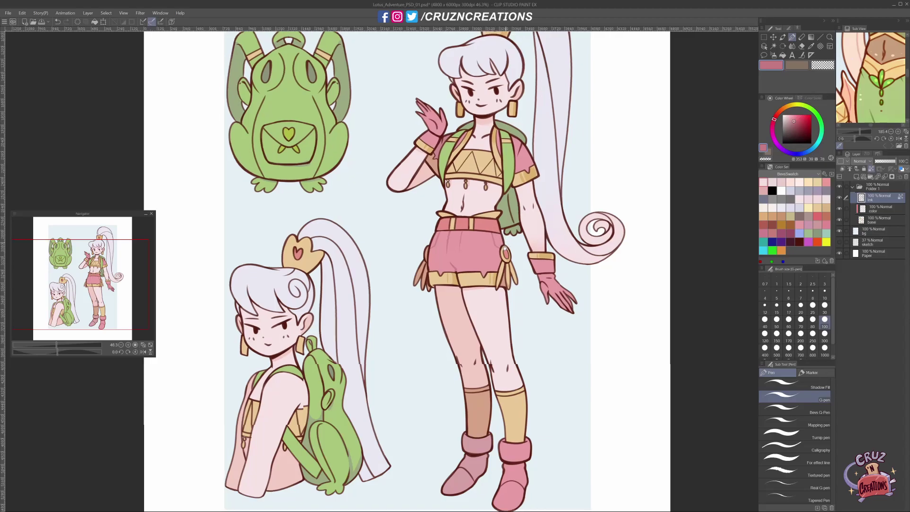
pyautogui.scroll(1, 747, 142)
pyautogui.moveTo(797, 120); pyautogui.dragTo(799, 122)
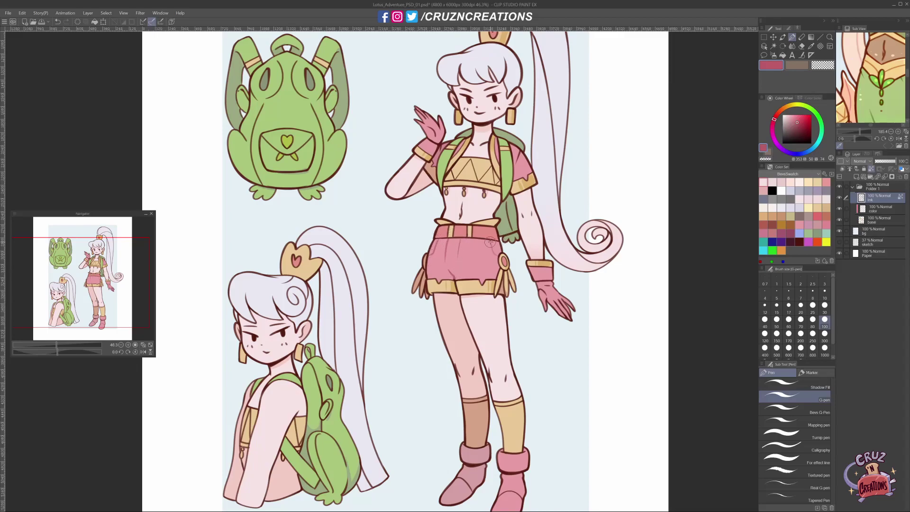
# Step: Draw seam lines across the toes of both boots with the G-pen
pyautogui.press('b')
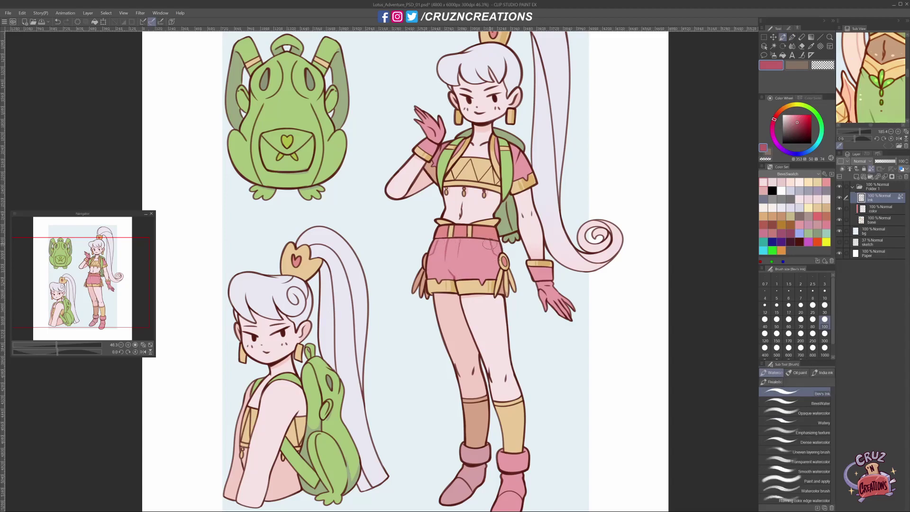
pyautogui.scroll(1, 489, 243)
pyautogui.press('p')
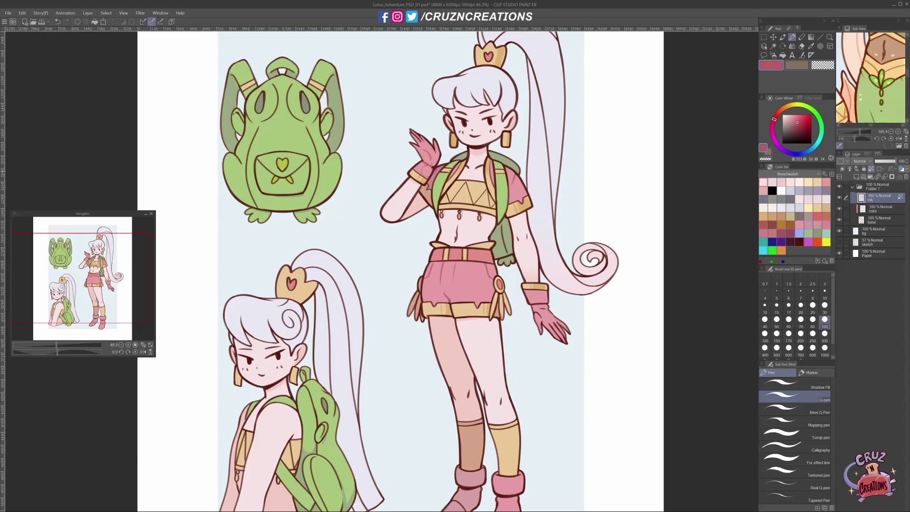
pyautogui.scroll(-1, 589, 262)
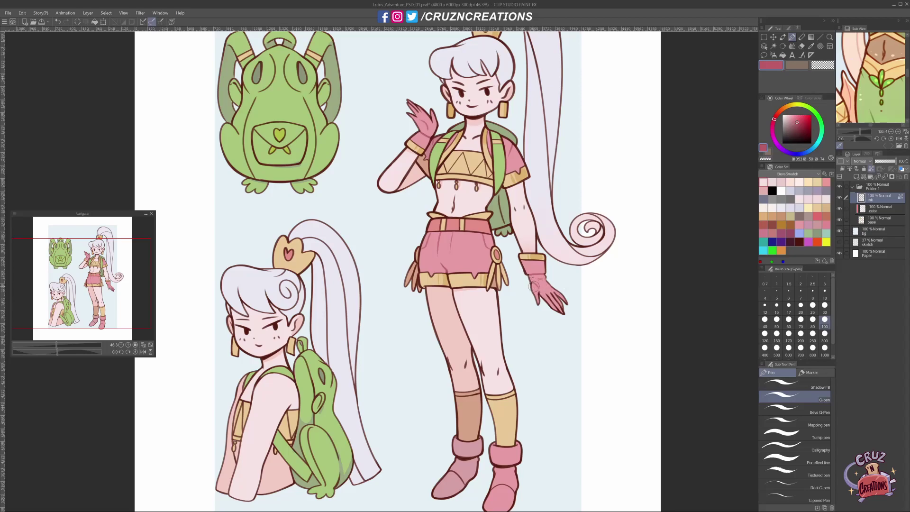
pyautogui.press('b')
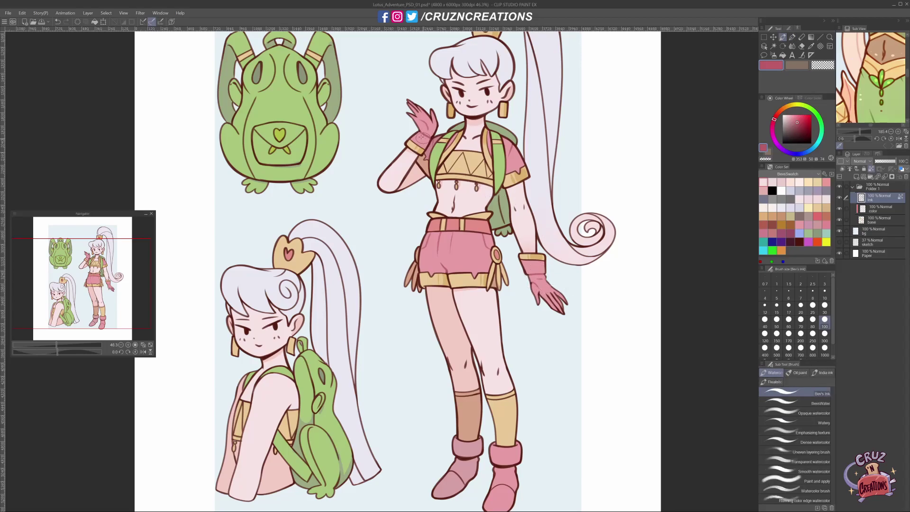
pyautogui.press('p')
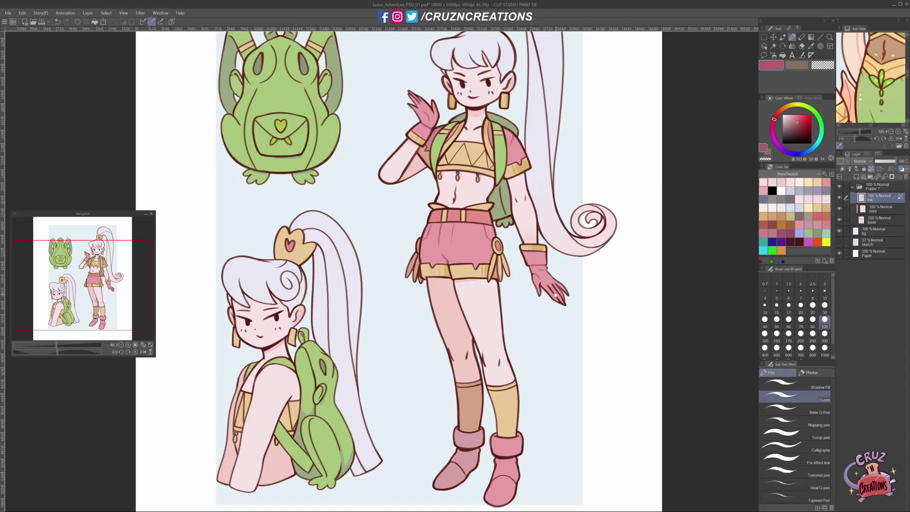
pyautogui.moveTo(556, 294); pyautogui.dragTo(553, 290)
pyautogui.scroll(-2, 523, 319)
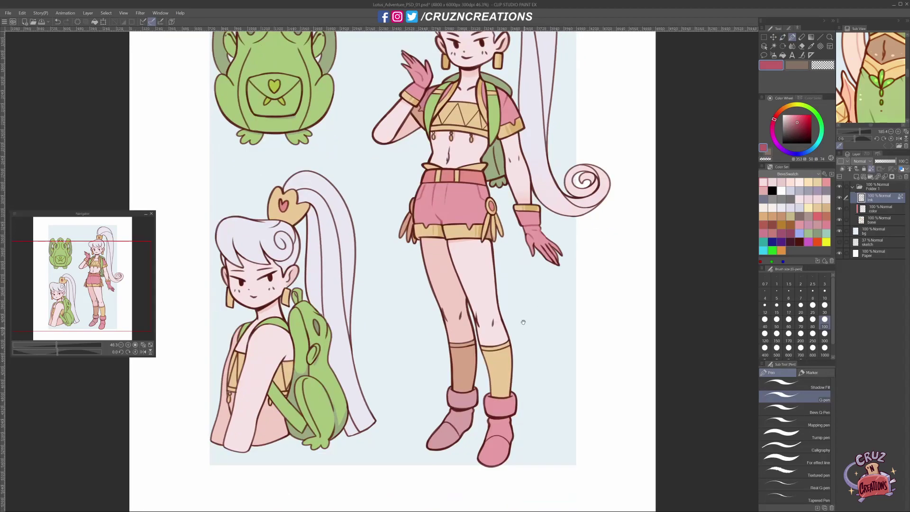
pyautogui.scroll(-1, 522, 319)
pyautogui.moveTo(447, 407); pyautogui.dragTo(488, 424)
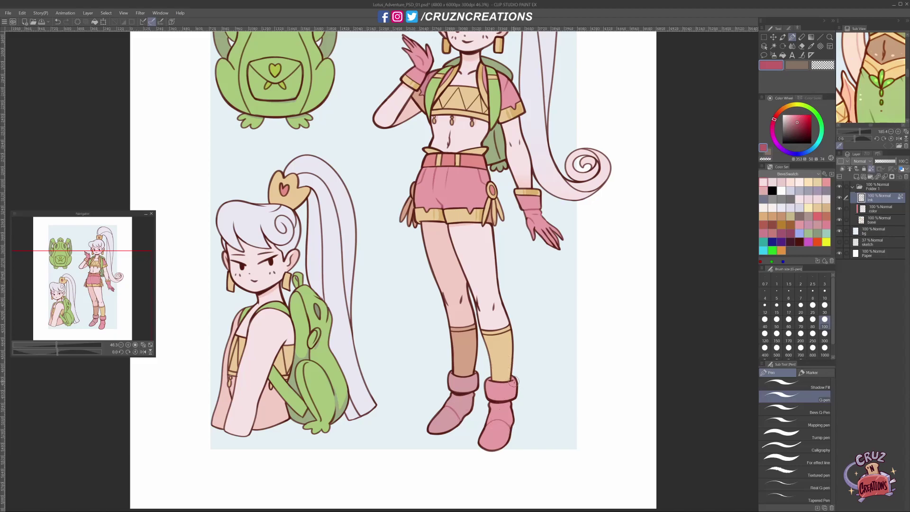
pyautogui.moveTo(502, 377); pyautogui.dragTo(498, 392)
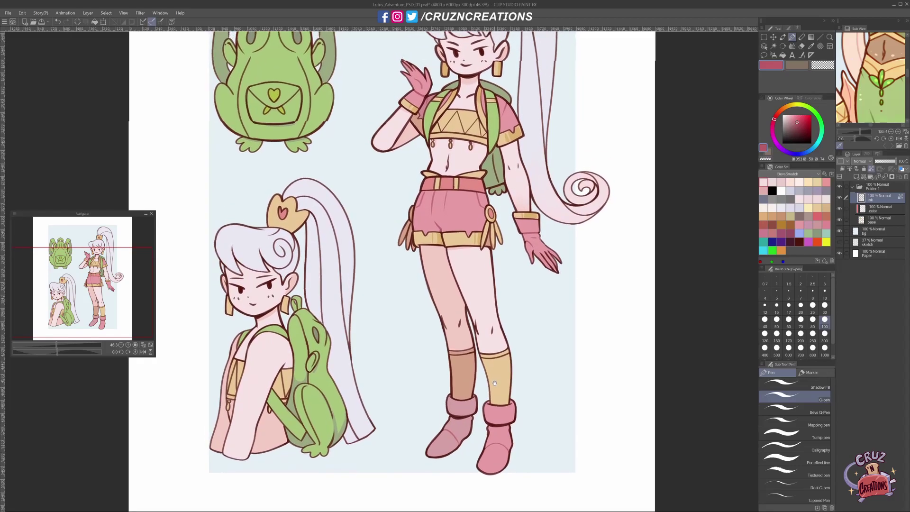
pyautogui.moveTo(492, 372); pyautogui.dragTo(493, 407)
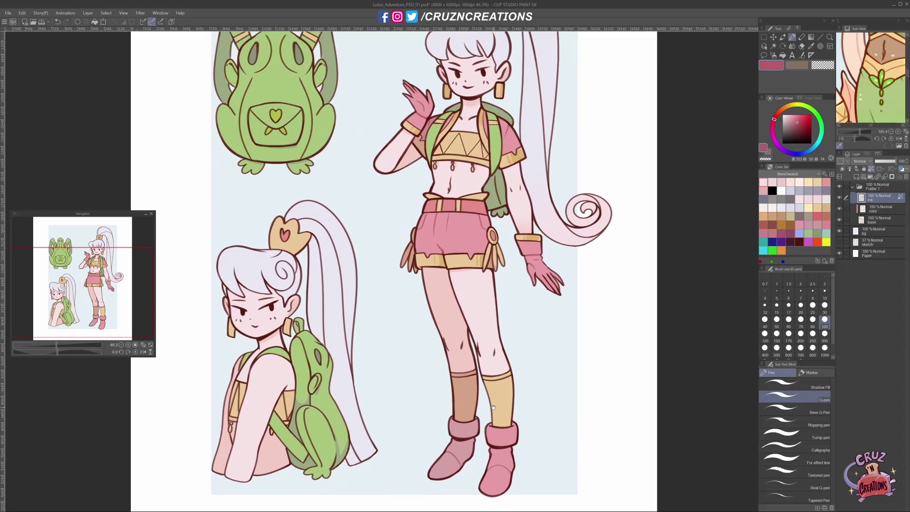
pyautogui.click(791, 225)
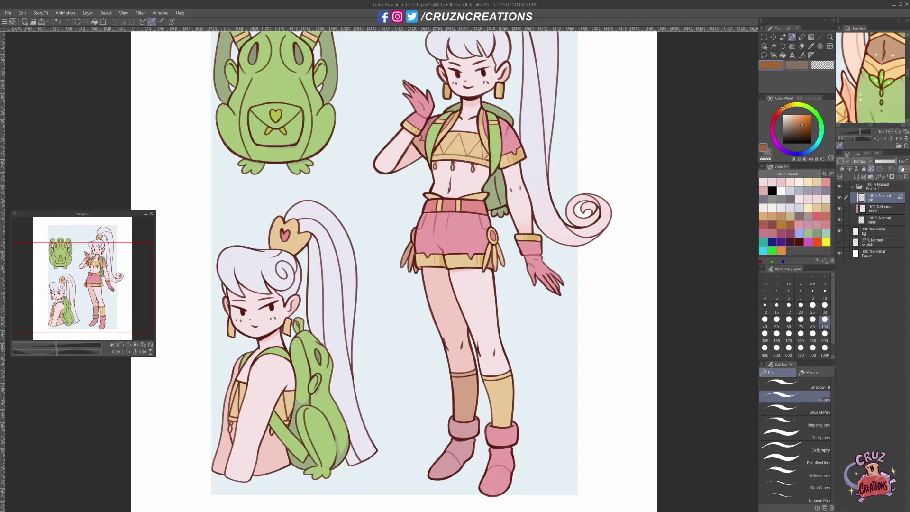
# Step: Ink a line along the lower wristband and paint a reddish-brown trim on the sleeve edge
pyautogui.scroll(2, 480, 133)
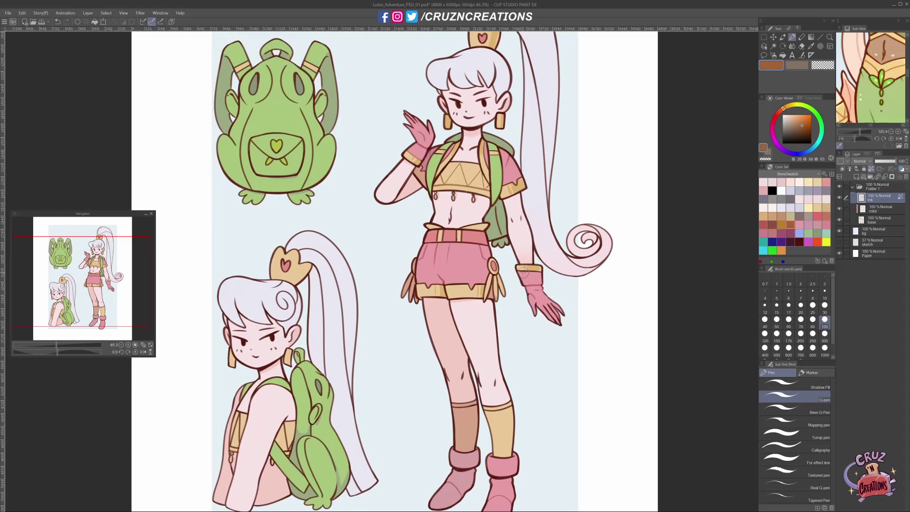
pyautogui.moveTo(524, 273); pyautogui.dragTo(541, 273)
pyautogui.moveTo(513, 184); pyautogui.dragTo(500, 190)
pyautogui.click(772, 225)
pyautogui.moveTo(515, 179); pyautogui.dragTo(503, 190)
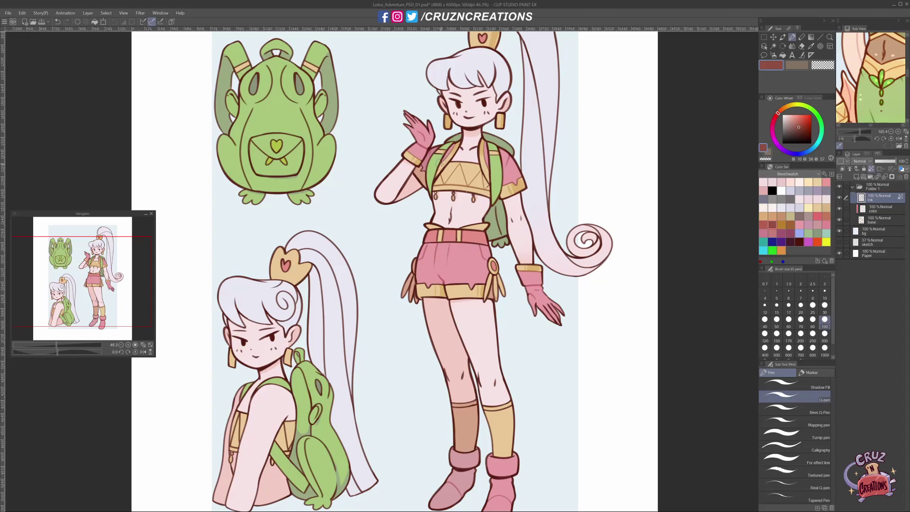
pyautogui.moveTo(521, 245); pyautogui.dragTo(524, 221)
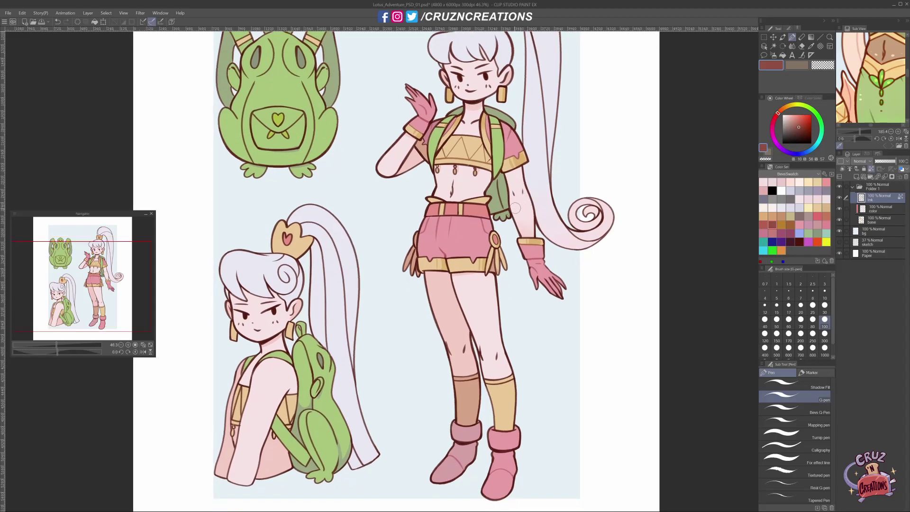
# Step: Ink a short line along the top edge of the right sock
pyautogui.press('b')
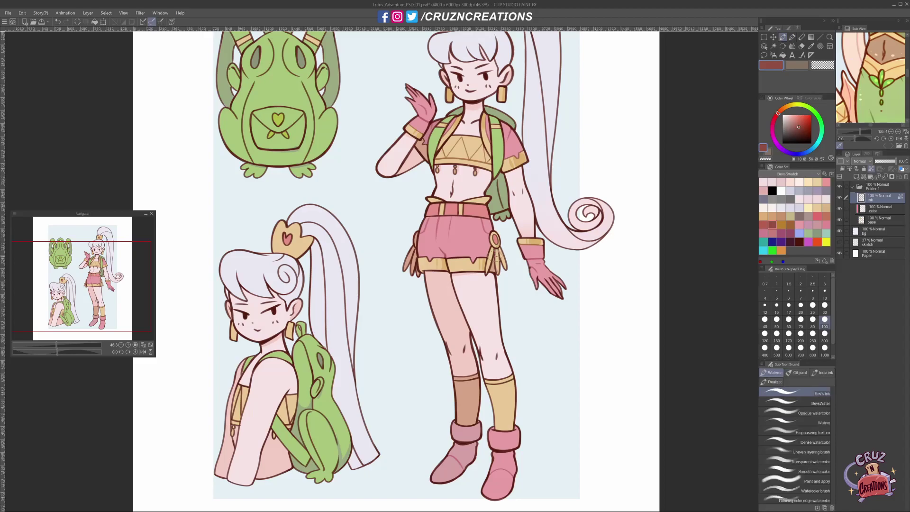
pyautogui.press('p')
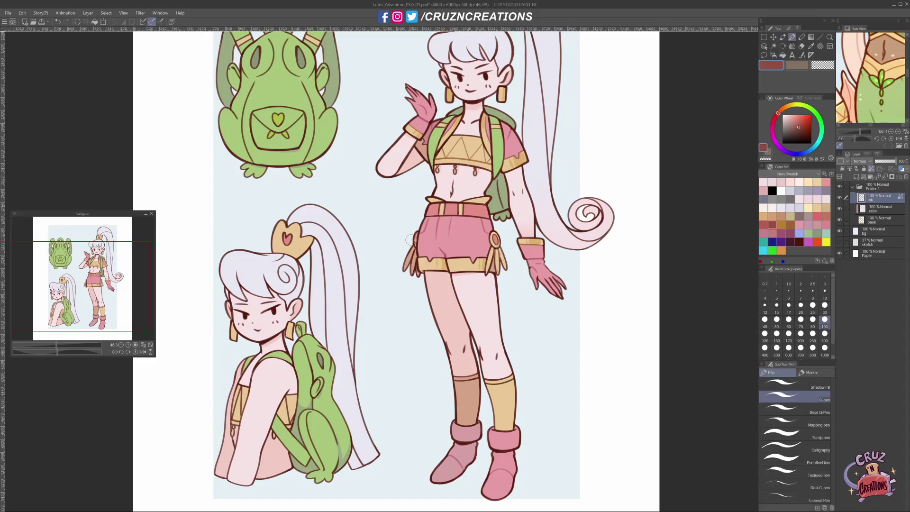
pyautogui.moveTo(436, 369)
pyautogui.mouseDown()
pyautogui.moveTo(435, 358)
pyautogui.moveTo(478, 365)
pyautogui.mouseUp()
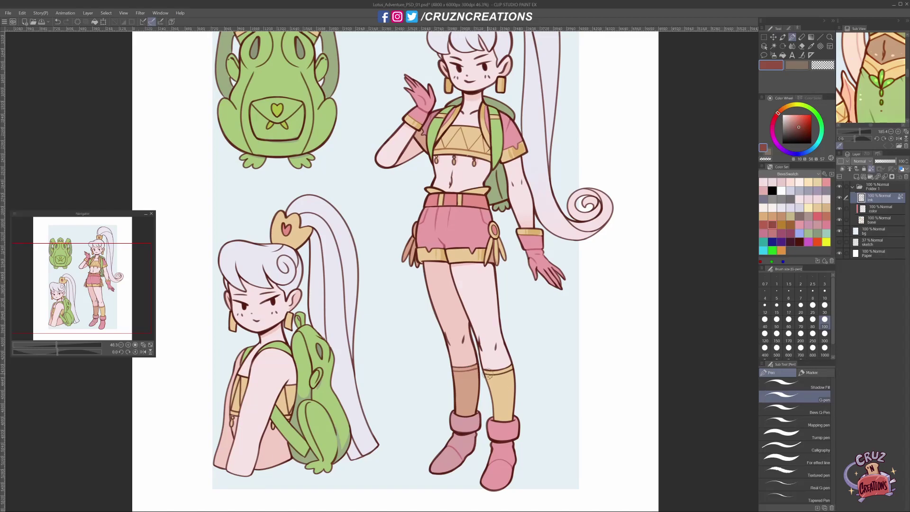
pyautogui.moveTo(493, 375); pyautogui.dragTo(513, 373)
pyautogui.press('b')
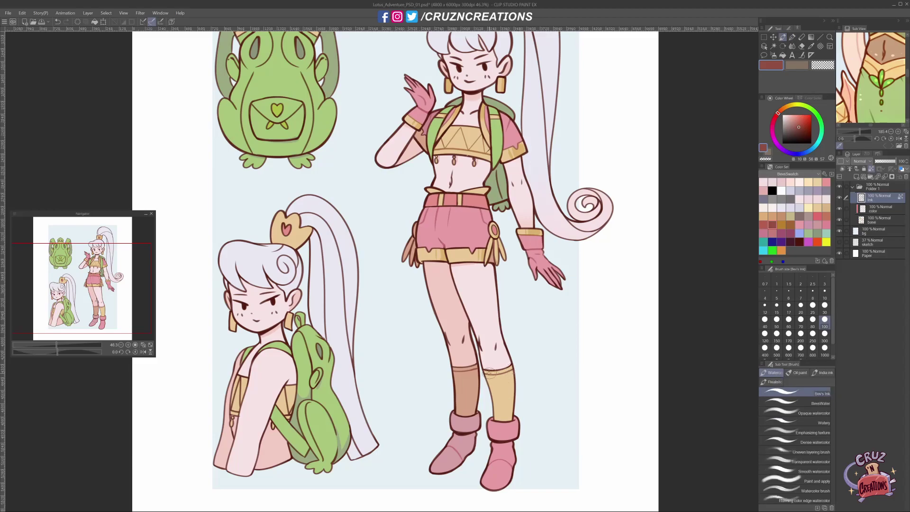
pyautogui.scroll(1, 509, 247)
pyautogui.press('p')
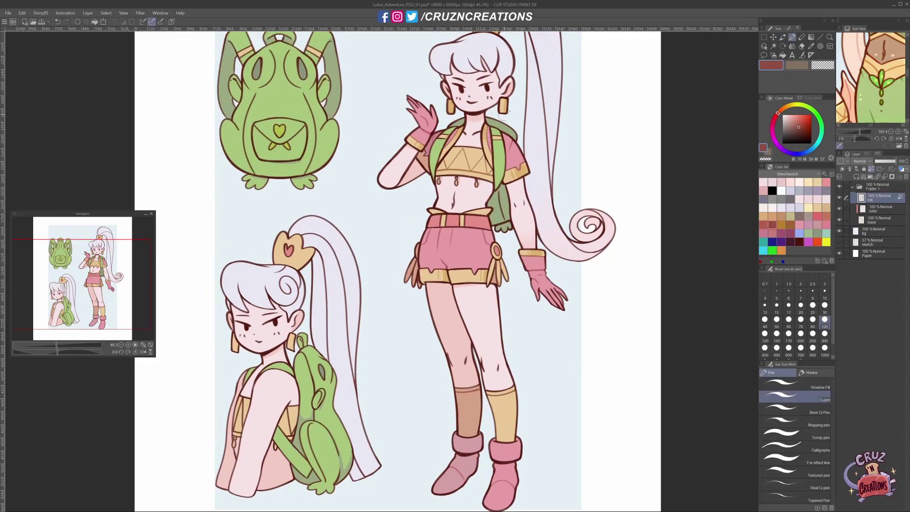
# Step: Pick the dark brown-red line colour and bring the upper body and ponytail into view
pyautogui.moveTo(498, 152); pyautogui.dragTo(521, 117)
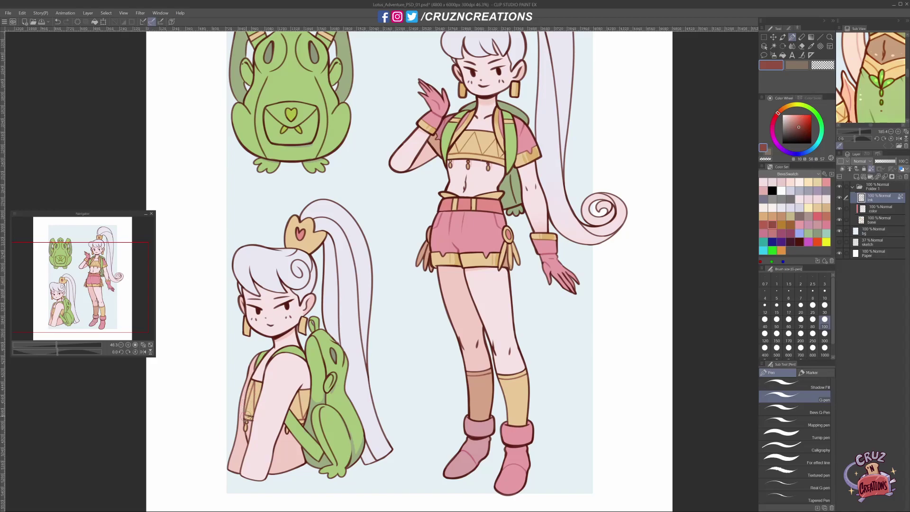
pyautogui.press('b')
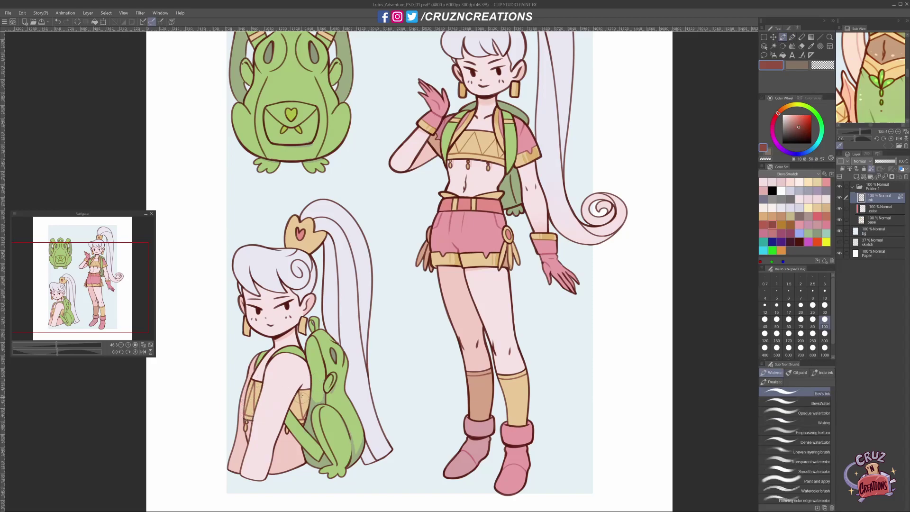
pyautogui.moveTo(513, 367); pyautogui.dragTo(517, 372)
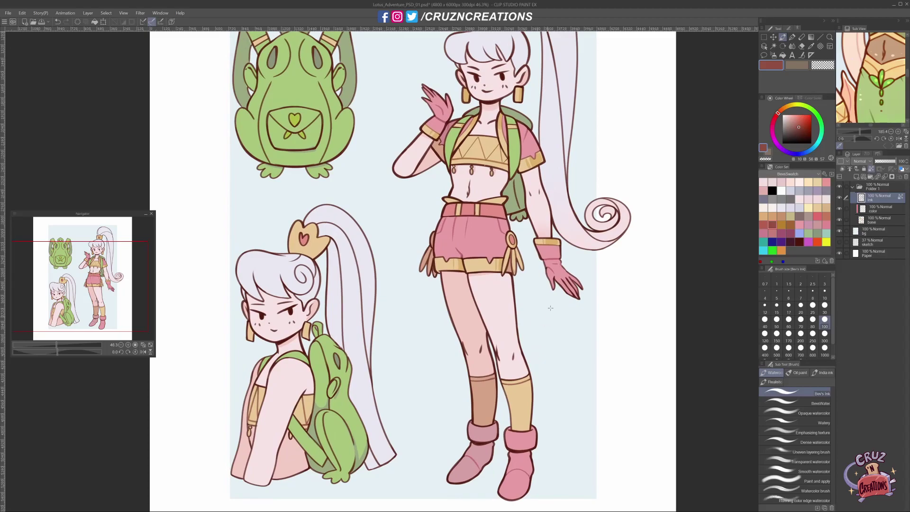
pyautogui.keyDown('alt'); pyautogui.click(528, 182); pyautogui.keyUp('alt')
pyautogui.press('p')
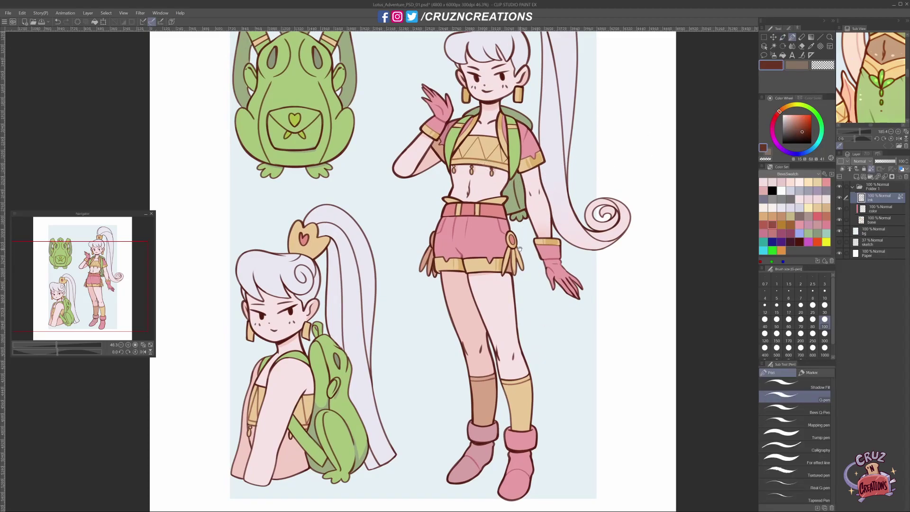
pyautogui.moveTo(519, 248); pyautogui.dragTo(516, 305)
# Step: Mix a pale peach colour for hair highlights, starting from the sampled lavender hair
pyautogui.keyDown('alt'); pyautogui.click(561, 185); pyautogui.keyUp('alt')
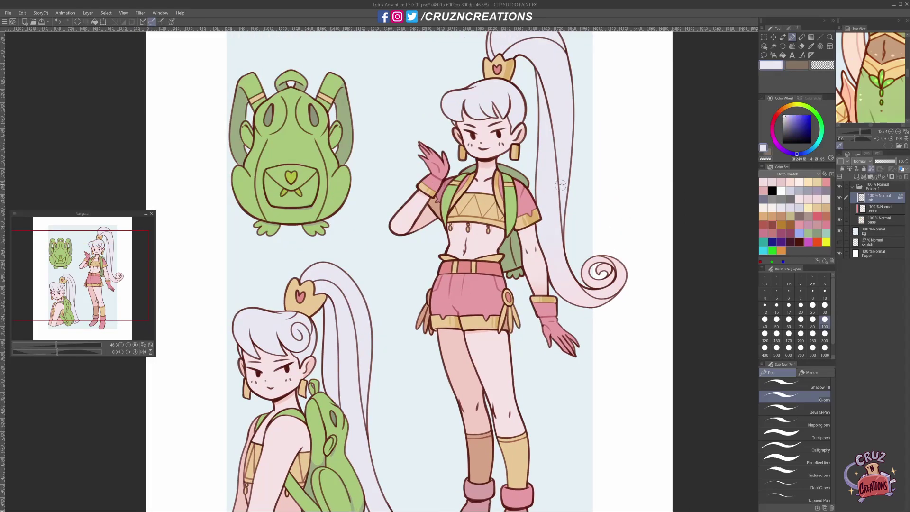
pyautogui.click(781, 113)
pyautogui.moveTo(791, 115); pyautogui.dragTo(790, 118)
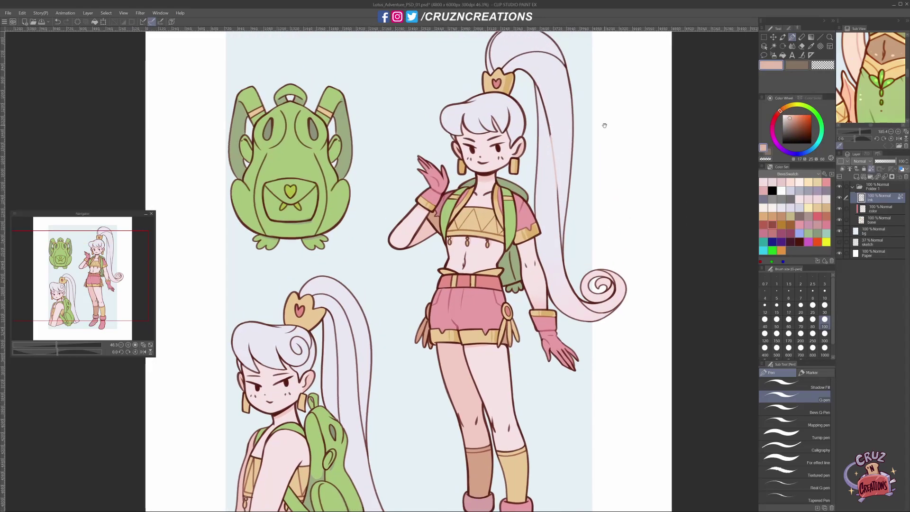
pyautogui.scroll(1, 603, 124)
pyautogui.moveTo(872, 71)
pyautogui.mouseDown()
pyautogui.moveTo(856, 89)
pyautogui.moveTo(868, 102)
pyautogui.mouseUp()
pyautogui.click(849, 102)
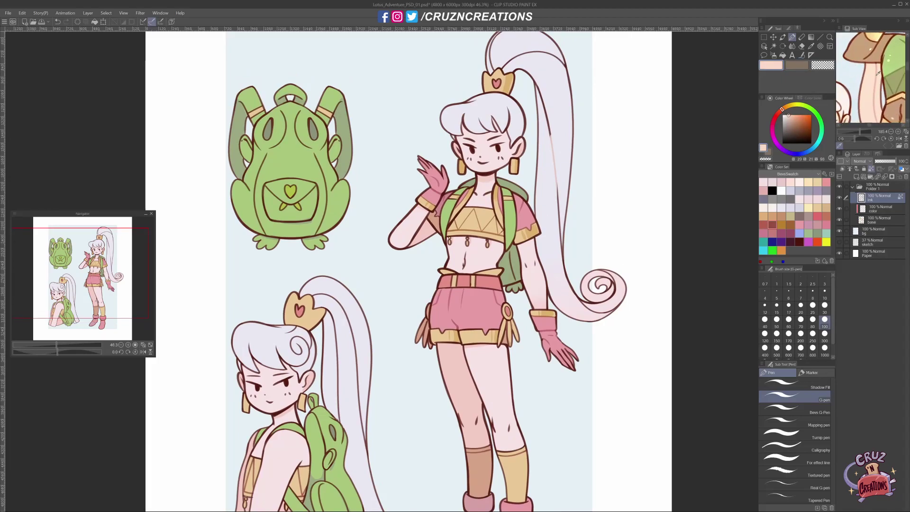
pyautogui.moveTo(878, 95); pyautogui.dragTo(857, 73)
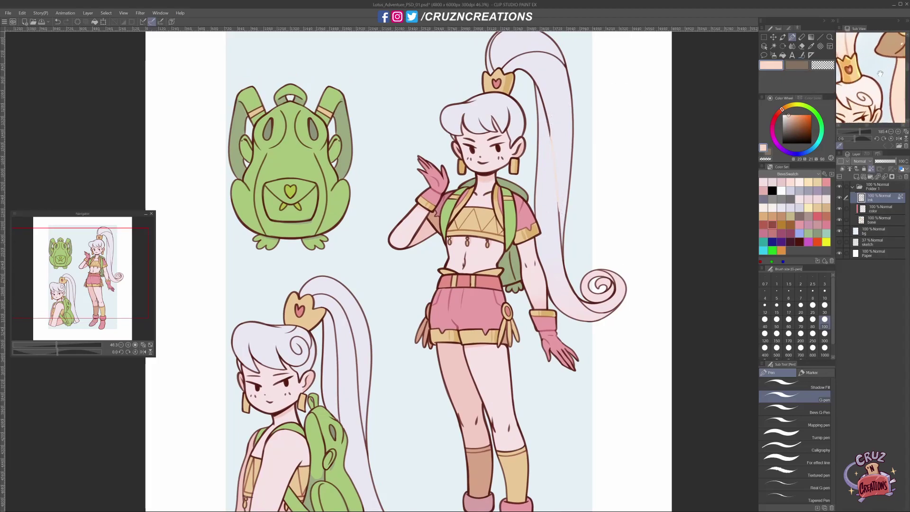
pyautogui.click(857, 73)
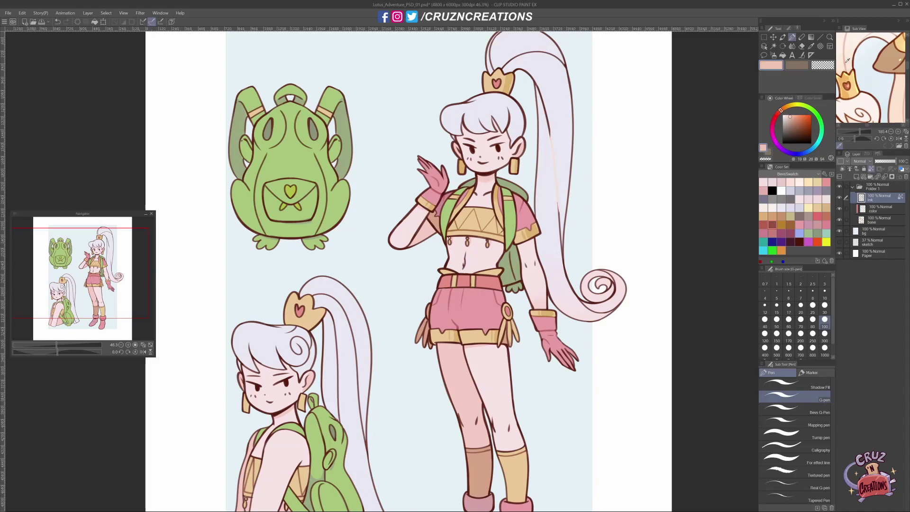
pyautogui.click(848, 60)
# Step: Paint faint peach highlight strands down the ponytail, along its inner edge and top
pyautogui.moveTo(547, 122); pyautogui.dragTo(558, 199)
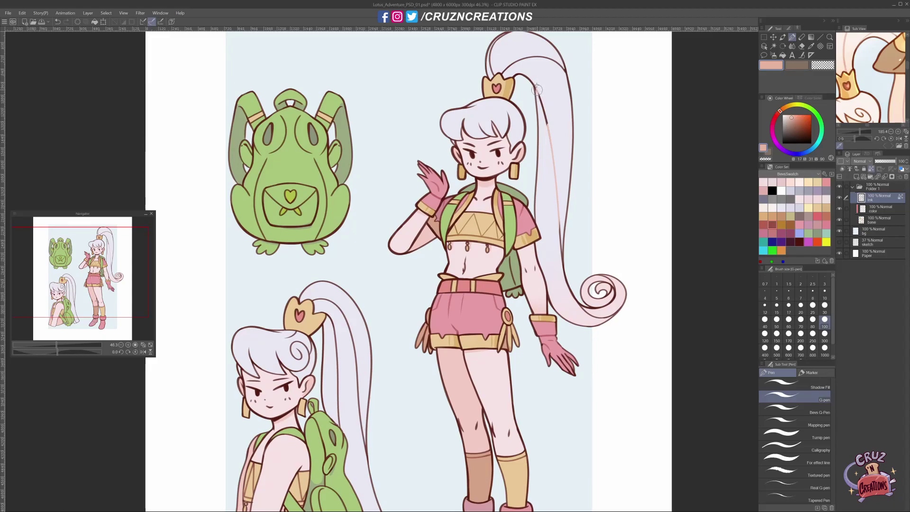
pyautogui.moveTo(536, 87); pyautogui.dragTo(553, 134)
pyautogui.moveTo(547, 96); pyautogui.dragTo(561, 237)
pyautogui.moveTo(502, 72)
pyautogui.mouseDown()
pyautogui.moveTo(538, 56)
pyautogui.moveTo(562, 69)
pyautogui.mouseUp()
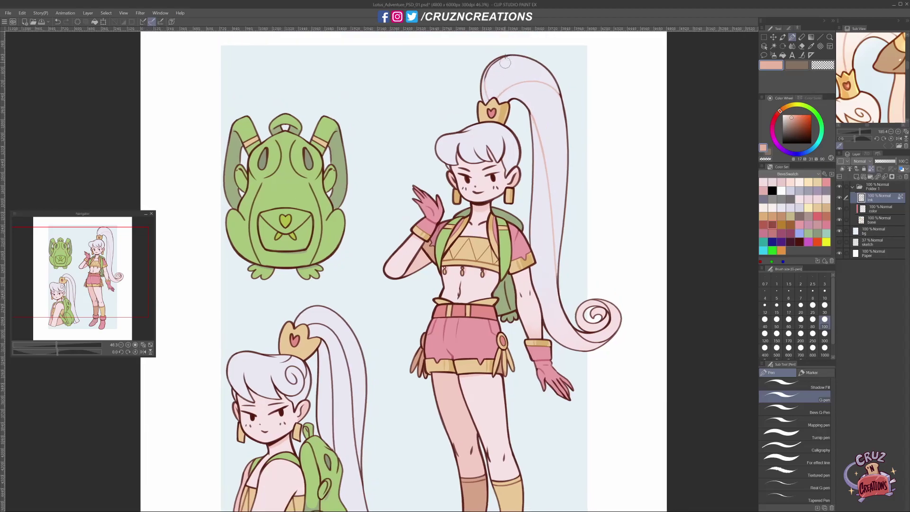
pyautogui.scroll(1, 488, 76)
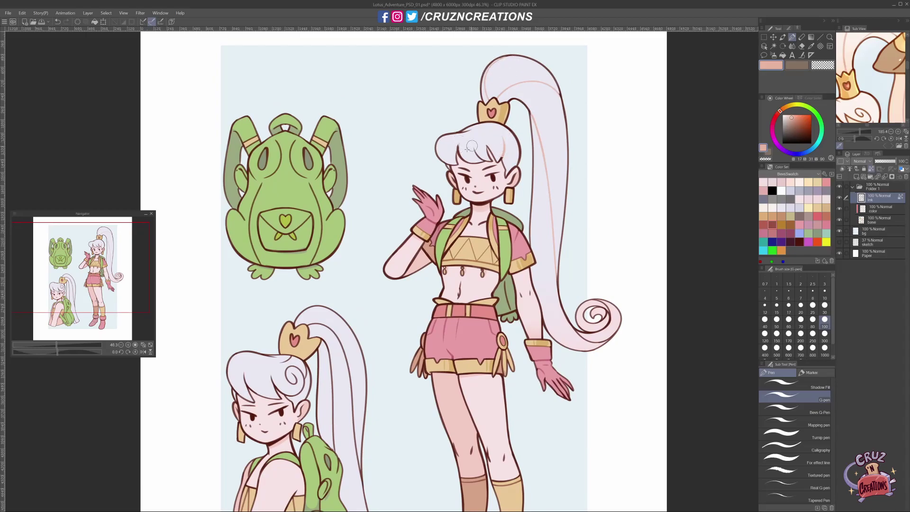
# Step: Try a salmon strand on the ponytail, undo it, and sample the dark red hair outline
pyautogui.press('b')
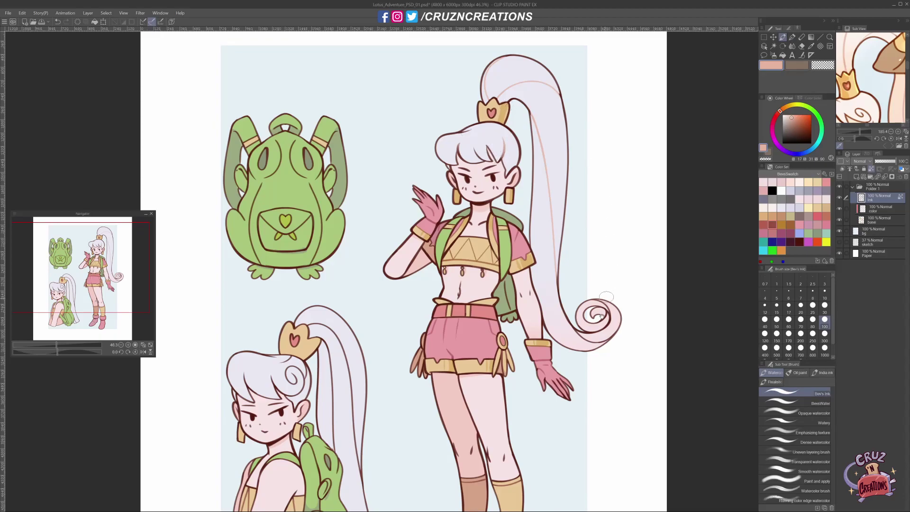
pyautogui.moveTo(603, 295); pyautogui.dragTo(599, 310)
pyautogui.press('p')
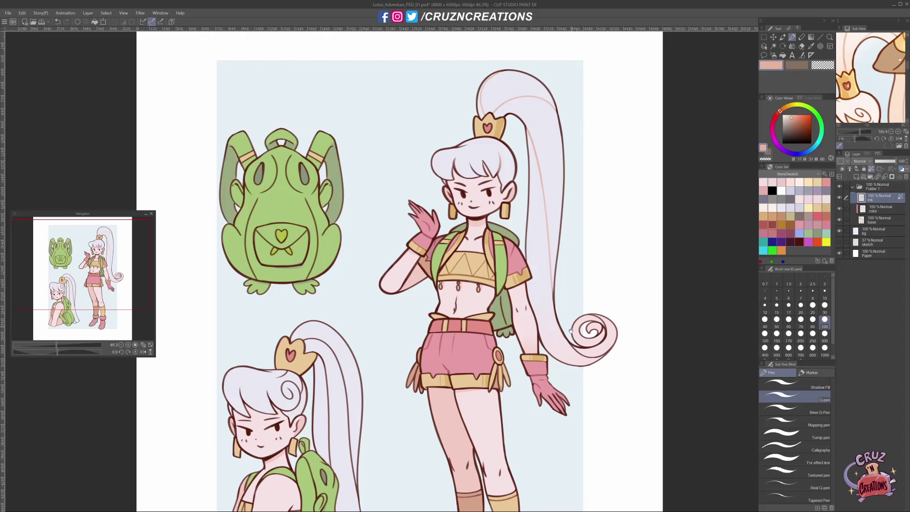
pyautogui.moveTo(609, 274); pyautogui.dragTo(602, 252)
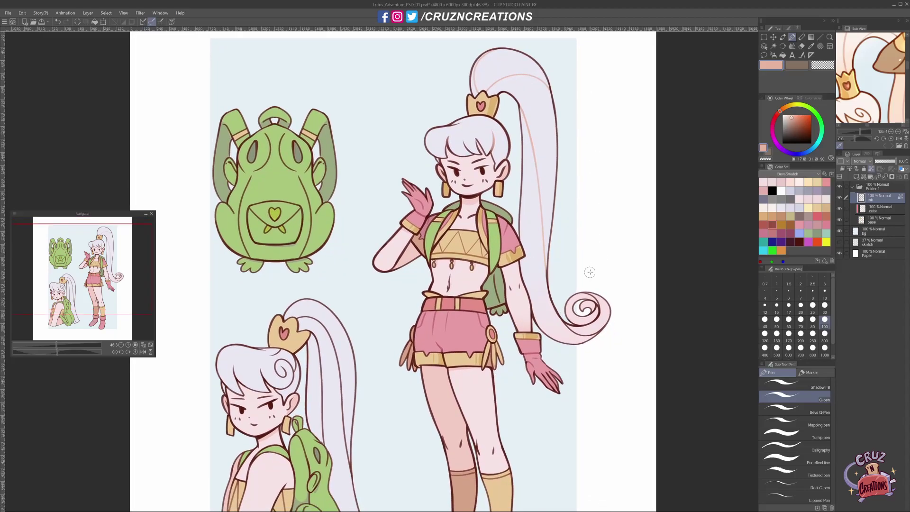
pyautogui.click(796, 118)
pyautogui.moveTo(536, 147); pyautogui.dragTo(541, 214)
pyautogui.hotkey('ctrl', 'z')
pyautogui.moveTo(598, 83); pyautogui.dragTo(596, 109)
pyautogui.keyDown('alt'); pyautogui.click(492, 173); pyautogui.keyUp('alt')
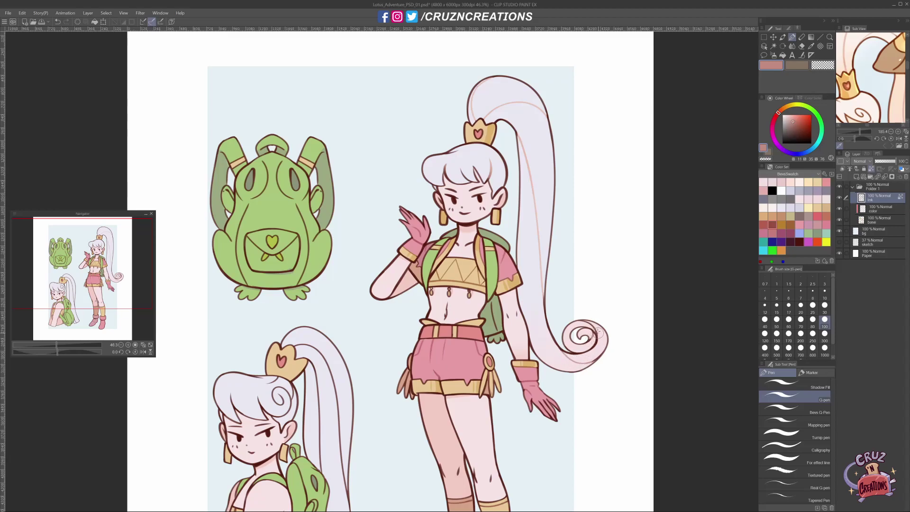
# Step: Trace the lower curve of the ponytail swirl with the watercolor ink brush
pyautogui.press('b')
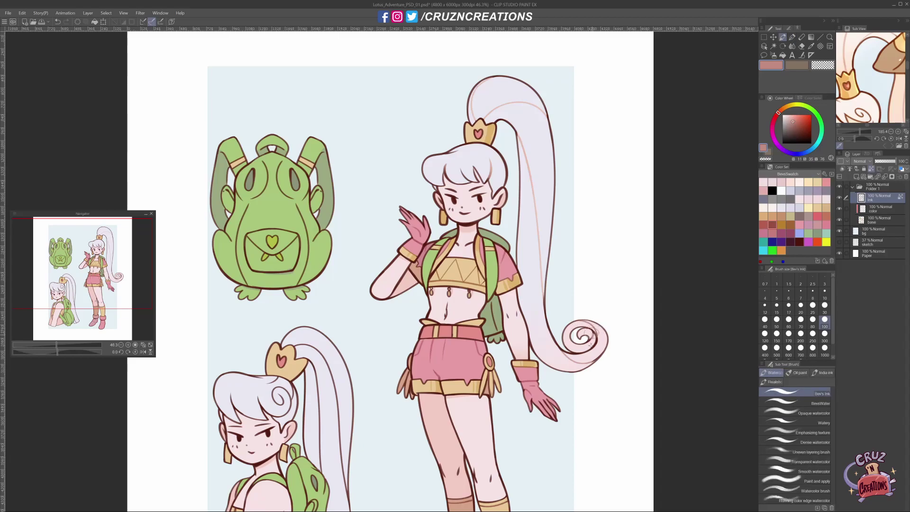
pyautogui.moveTo(603, 352); pyautogui.dragTo(572, 355)
pyautogui.scroll(-1, 569, 326)
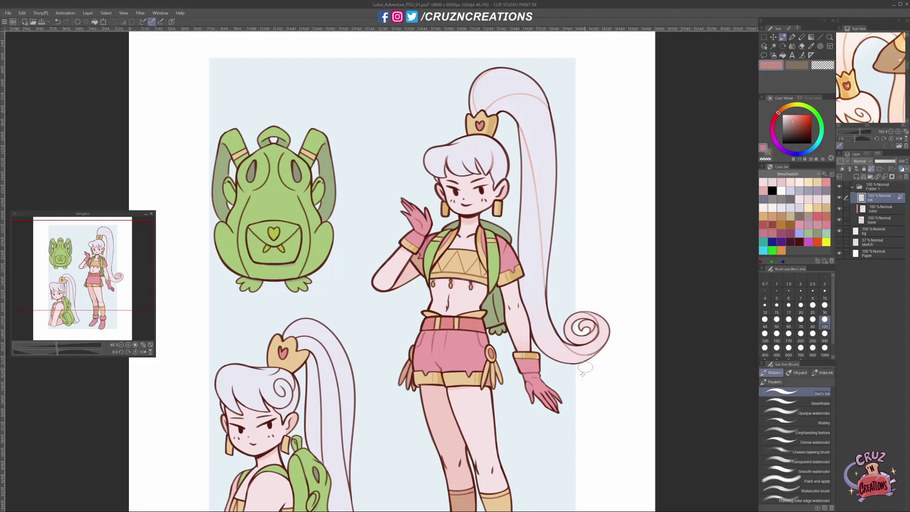
pyautogui.moveTo(561, 408); pyautogui.dragTo(646, 377)
# Step: Draw pink strands inside the lower ponytail and along its right side
pyautogui.press('p')
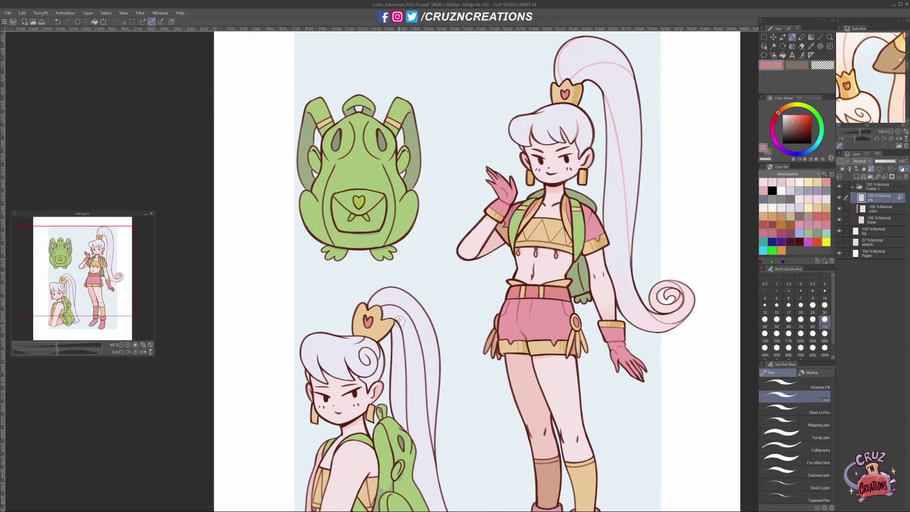
pyautogui.moveTo(399, 327); pyautogui.dragTo(409, 428)
pyautogui.moveTo(396, 310); pyautogui.dragTo(430, 455)
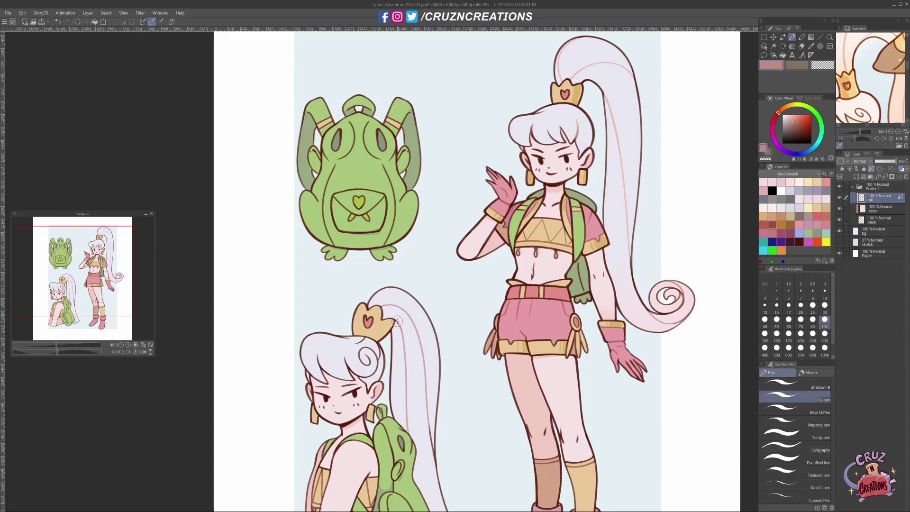
pyautogui.moveTo(397, 322); pyautogui.dragTo(395, 285)
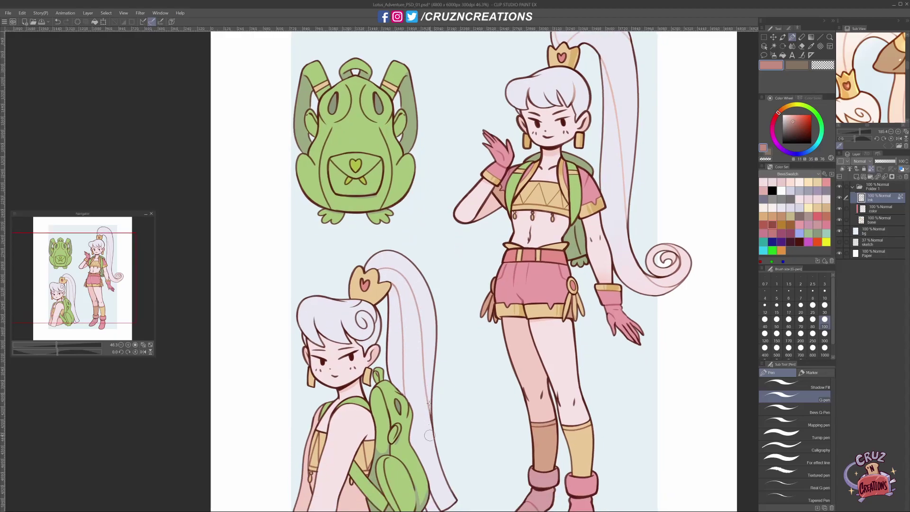
pyautogui.moveTo(436, 444); pyautogui.dragTo(432, 397)
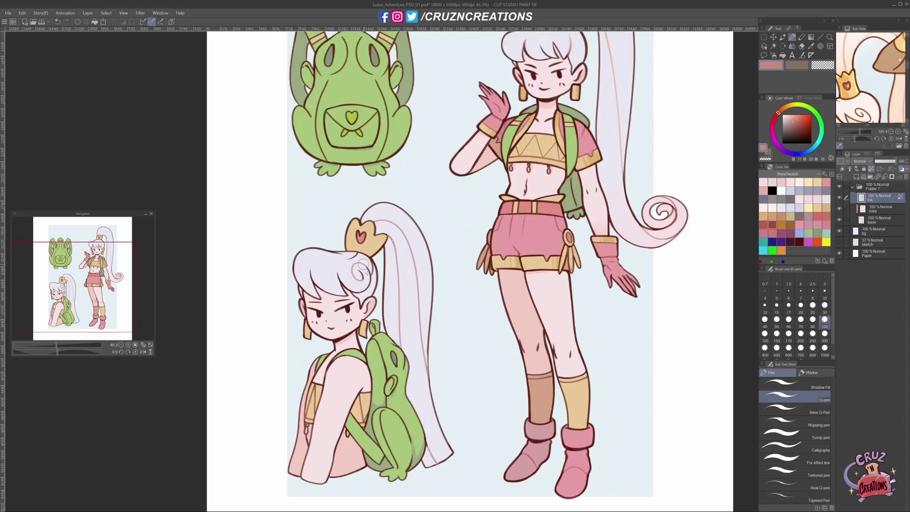
# Step: Draw a spiral curl on the lower bust character's hair
pyautogui.moveTo(361, 285)
pyautogui.mouseDown()
pyautogui.moveTo(363, 260)
pyautogui.moveTo(363, 302)
pyautogui.mouseUp()
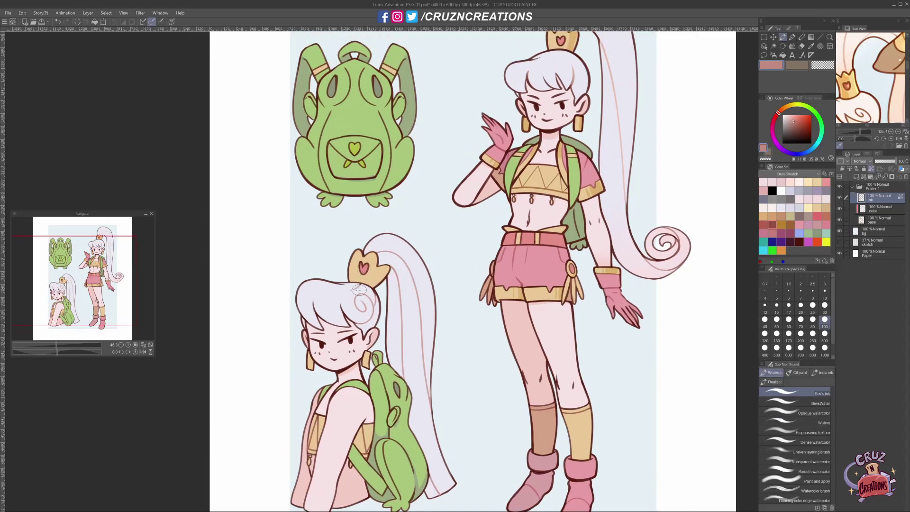
pyautogui.press('b')
pyautogui.moveTo(551, 276); pyautogui.dragTo(539, 328)
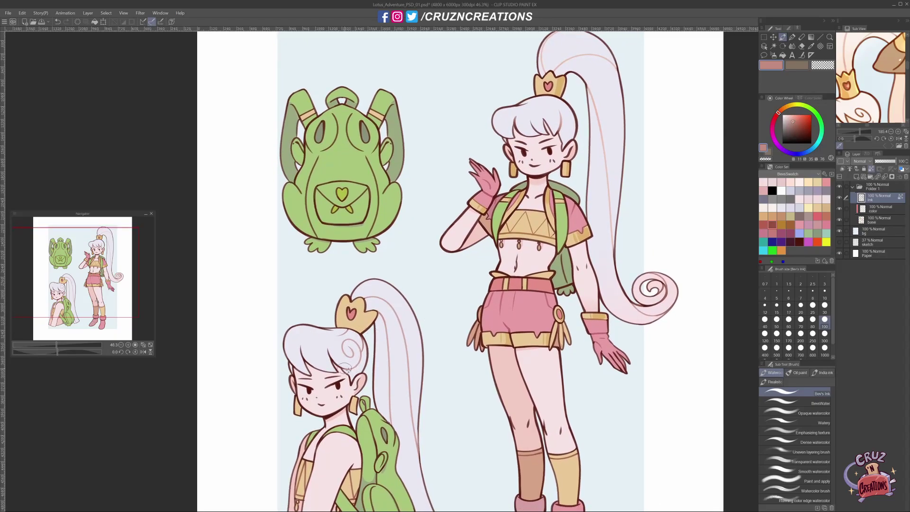
pyautogui.moveTo(630, 356); pyautogui.dragTo(622, 355)
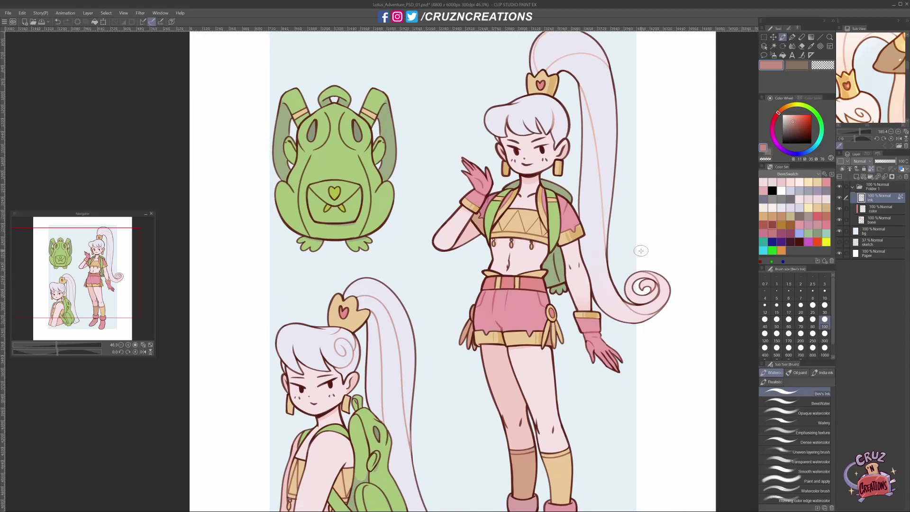
# Step: Sample the backpack green, shade its left side darker, and soften the lines on its head
pyautogui.moveTo(377, 203); pyautogui.dragTo(384, 207)
pyautogui.keyDown('alt'); pyautogui.click(385, 206); pyautogui.keyUp('alt')
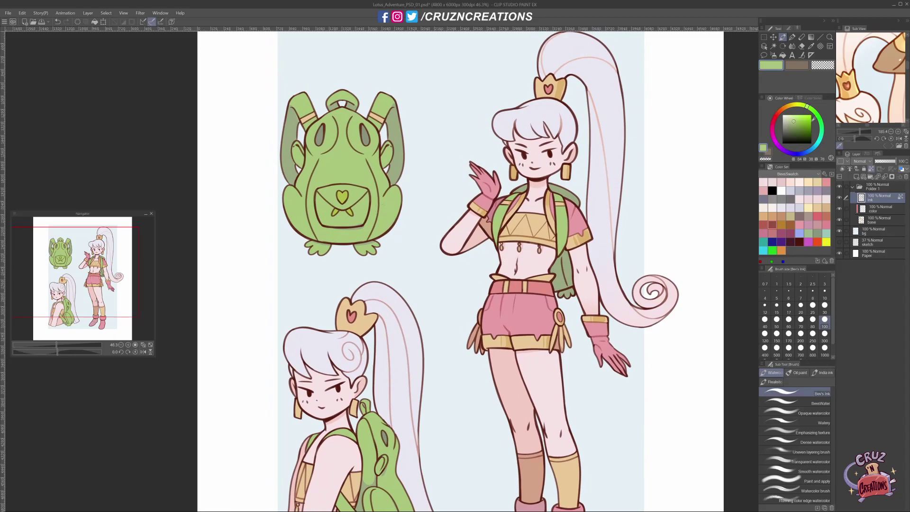
pyautogui.press('p')
pyautogui.moveTo(321, 159)
pyautogui.mouseDown()
pyautogui.moveTo(306, 203)
pyautogui.moveTo(314, 233)
pyautogui.moveTo(378, 197)
pyautogui.moveTo(366, 161)
pyautogui.mouseUp()
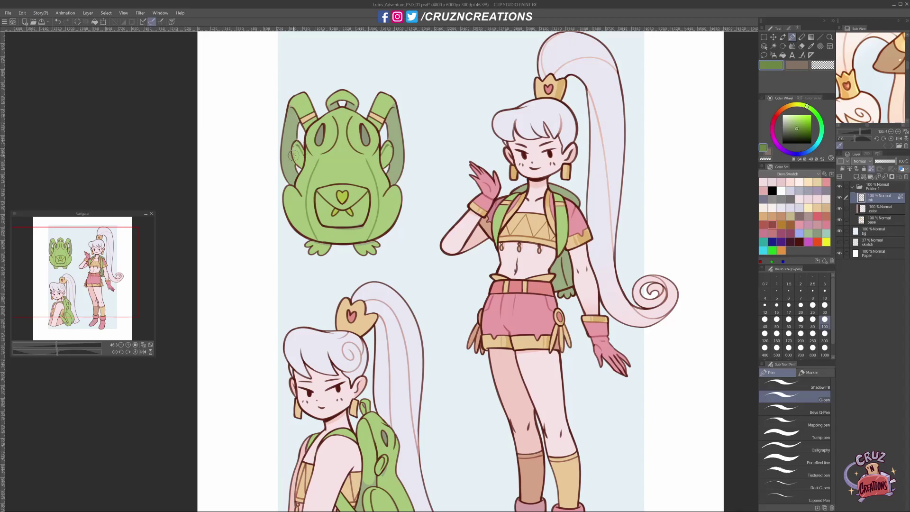
pyautogui.moveTo(332, 117); pyautogui.dragTo(363, 139)
# Step: Alternate between the hard pen and soft brush while zooming around the backpack
pyautogui.press('b')
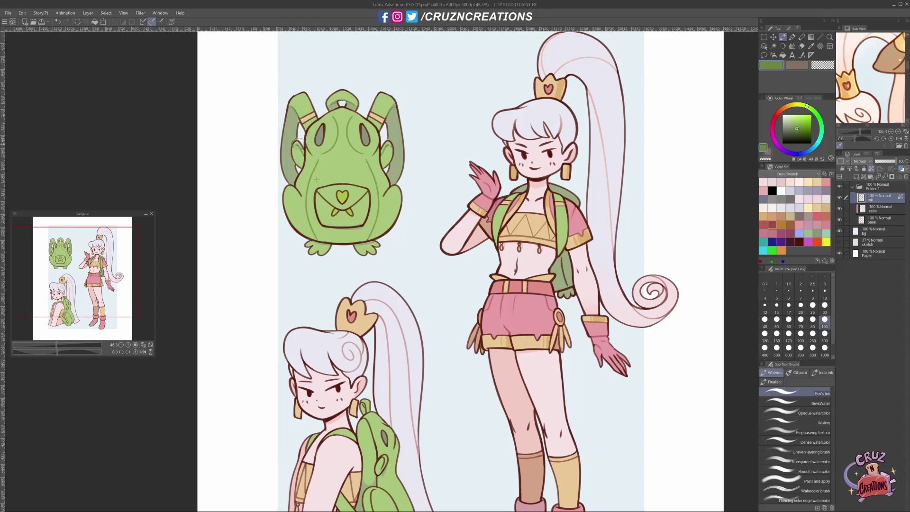
pyautogui.press('p')
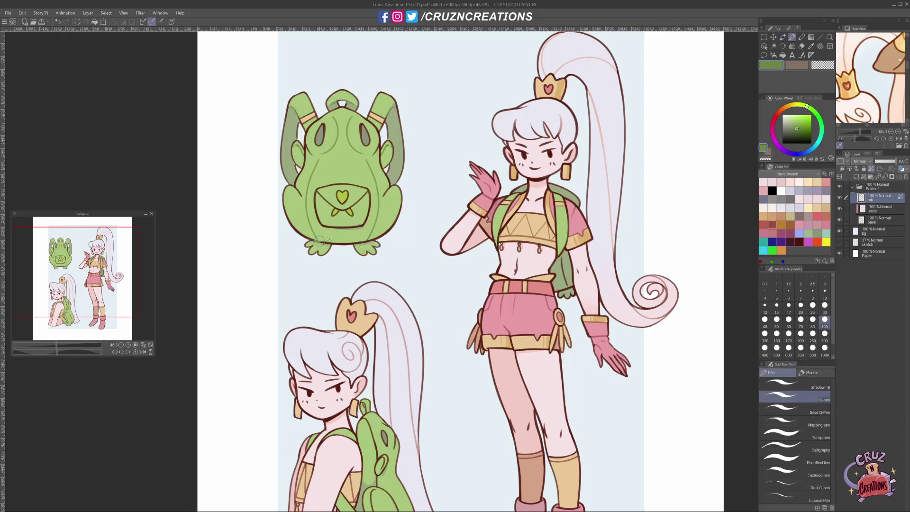
pyautogui.press('b')
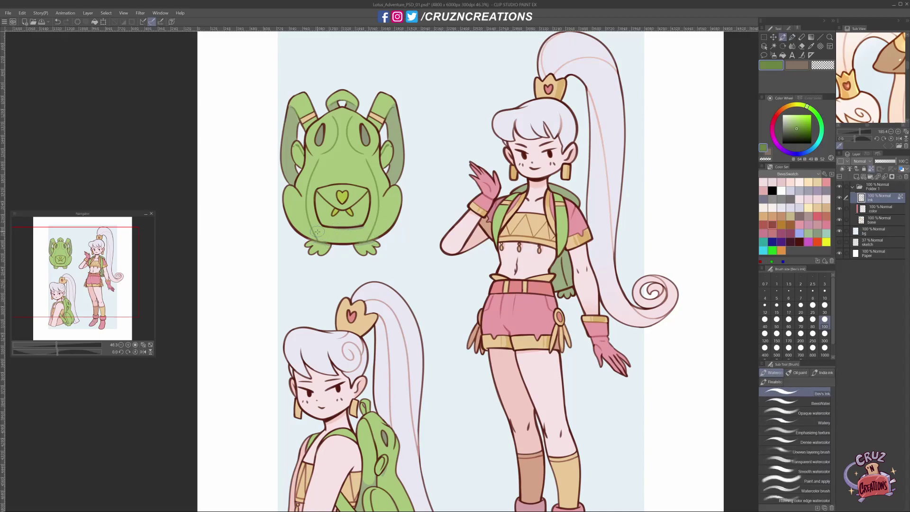
pyautogui.press('p')
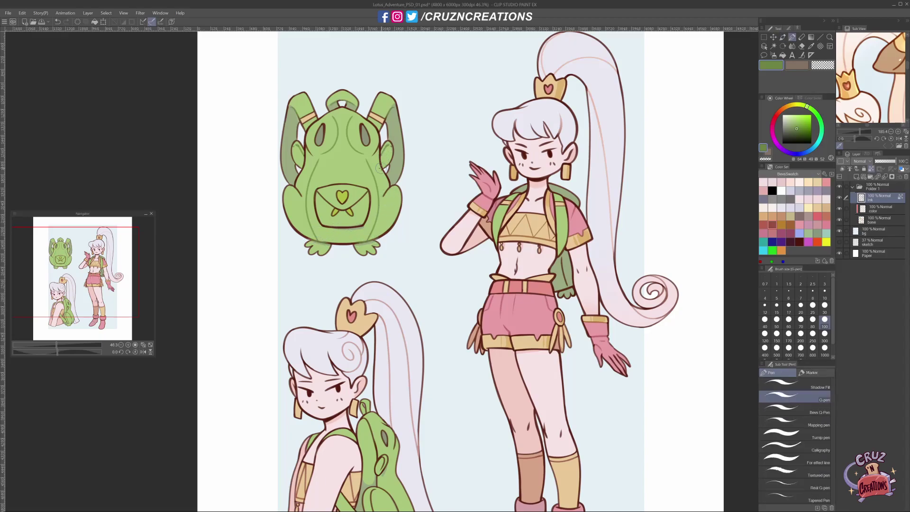
pyautogui.scroll(-2, 389, 189)
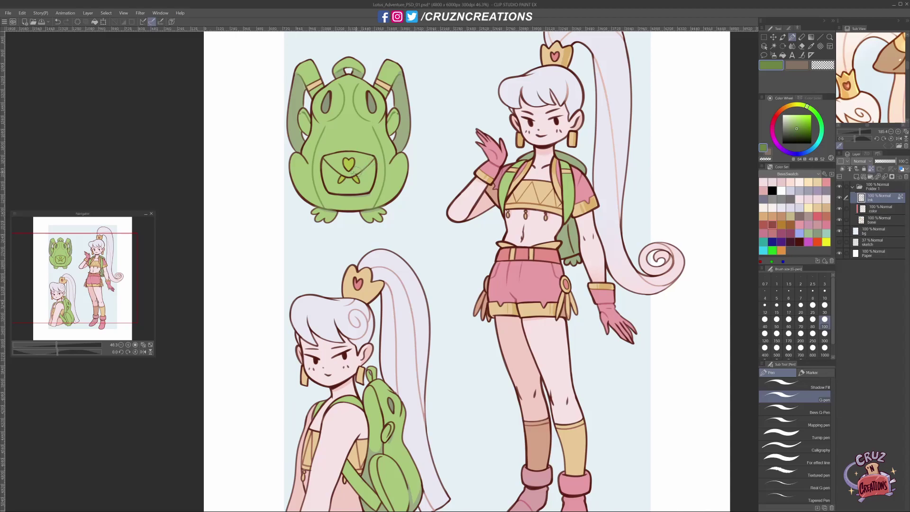
pyautogui.press('b')
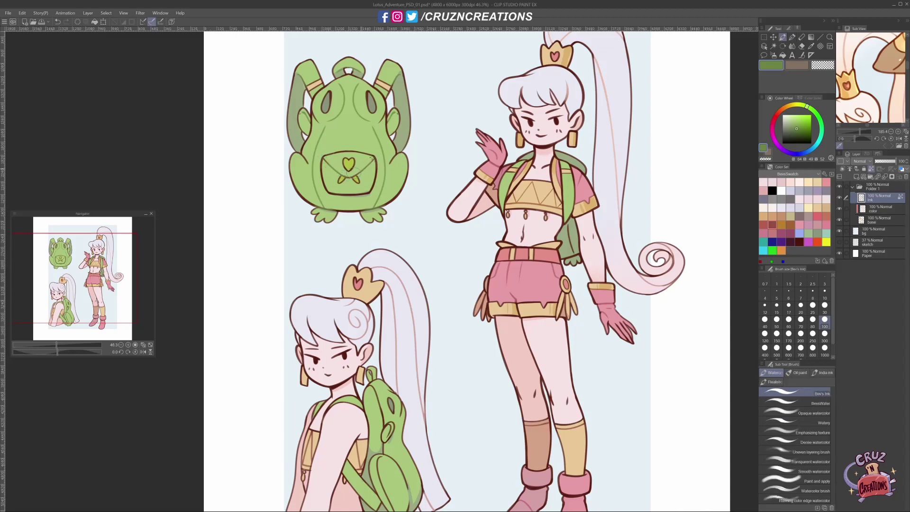
pyautogui.scroll(-3, 365, 165)
pyautogui.scroll(-1, 469, 244)
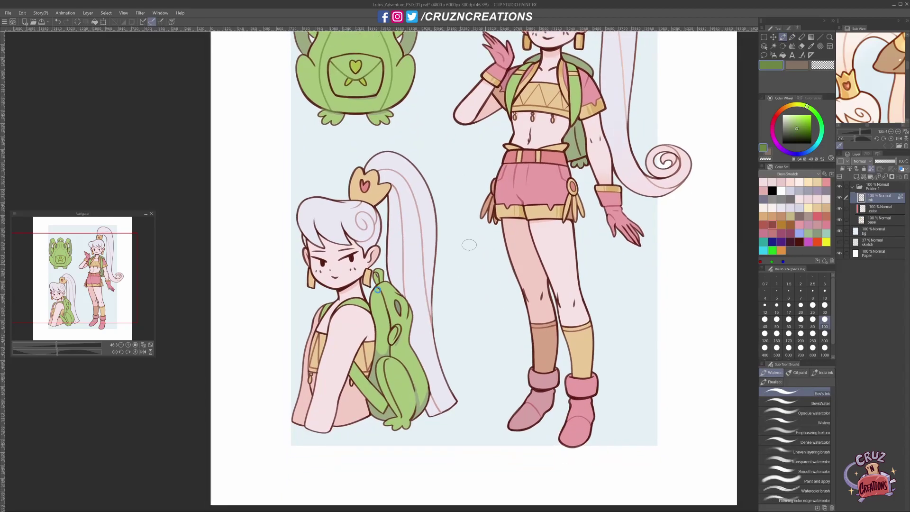
pyautogui.press('p')
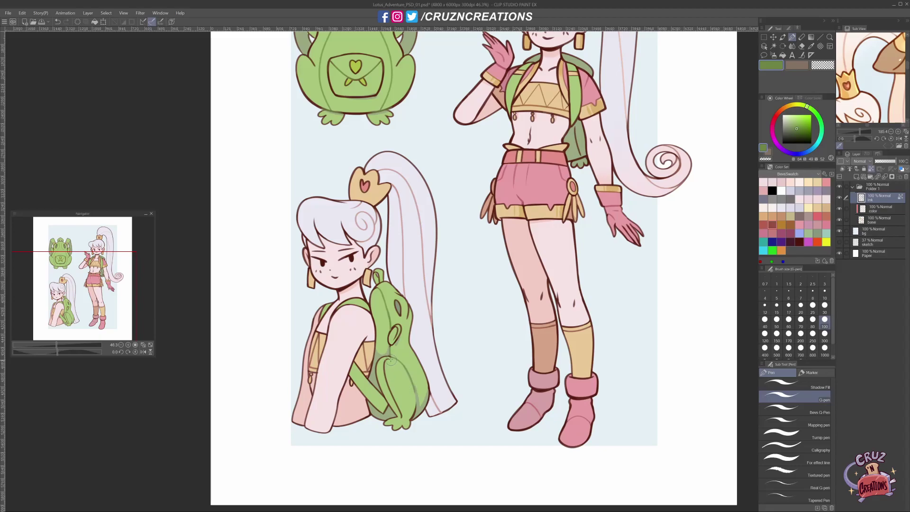
pyautogui.press('b')
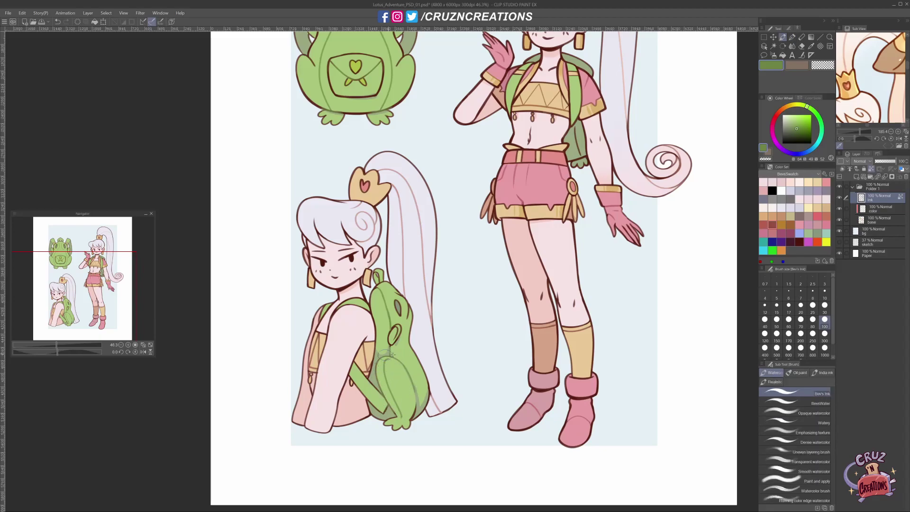
pyautogui.press('p')
pyautogui.press('b')
pyautogui.press('p')
pyautogui.press('b')
pyautogui.press('p')
pyautogui.press('b')
pyautogui.scroll(2, 414, 315)
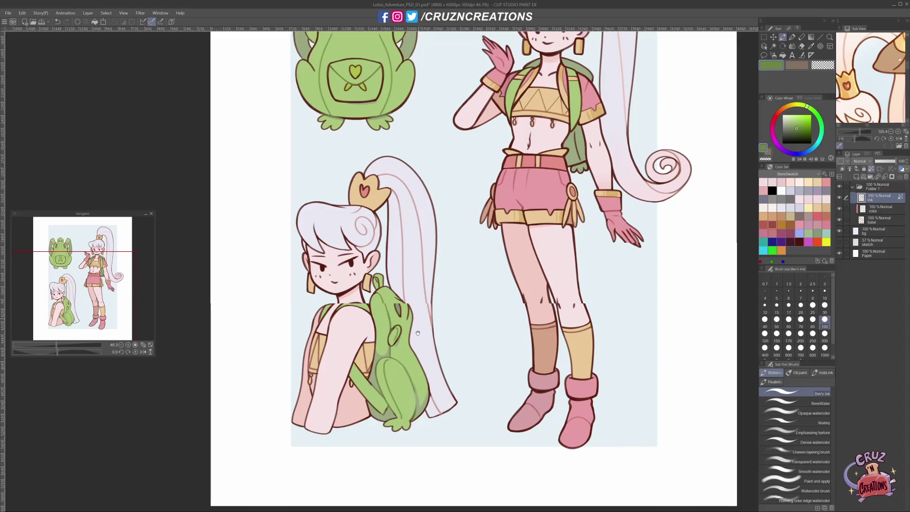
# Step: Select the color layer and sample a lighter green from the backpack
pyautogui.press('p')
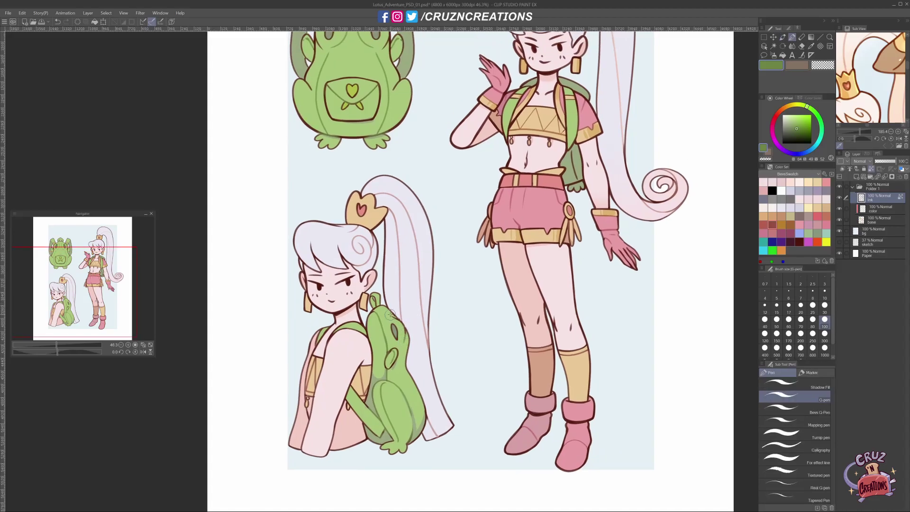
pyautogui.press('b')
pyautogui.press('p')
pyautogui.press('b')
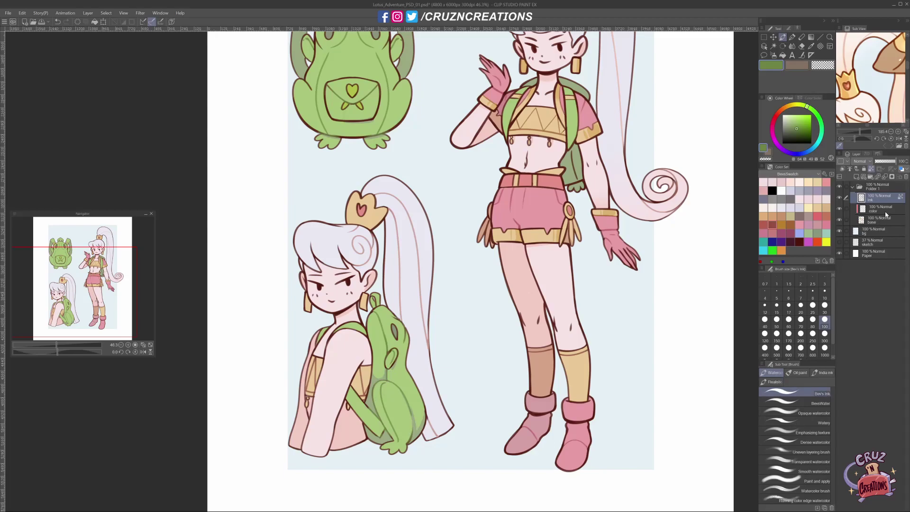
pyautogui.click(886, 213)
pyautogui.keyDown('alt'); pyautogui.click(381, 419); pyautogui.keyUp('alt')
# Step: Pick a dark red-brown drawing colour and return to the ink layer
pyautogui.press('p')
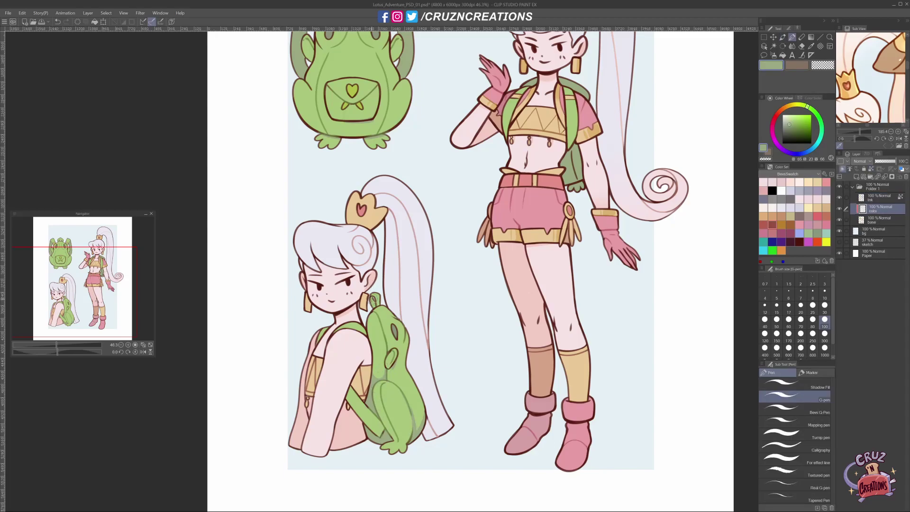
pyautogui.moveTo(373, 299); pyautogui.dragTo(380, 287)
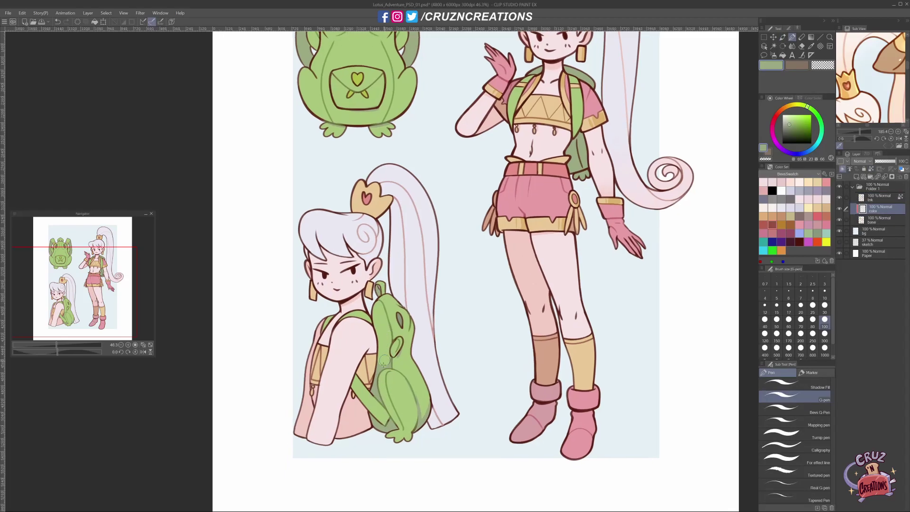
pyautogui.keyDown('alt'); pyautogui.click(375, 383); pyautogui.keyUp('alt')
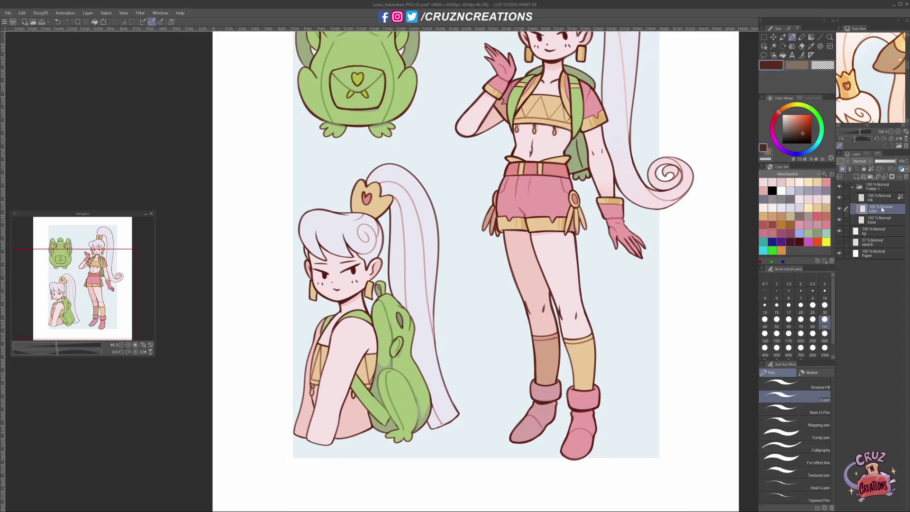
pyautogui.click(882, 198)
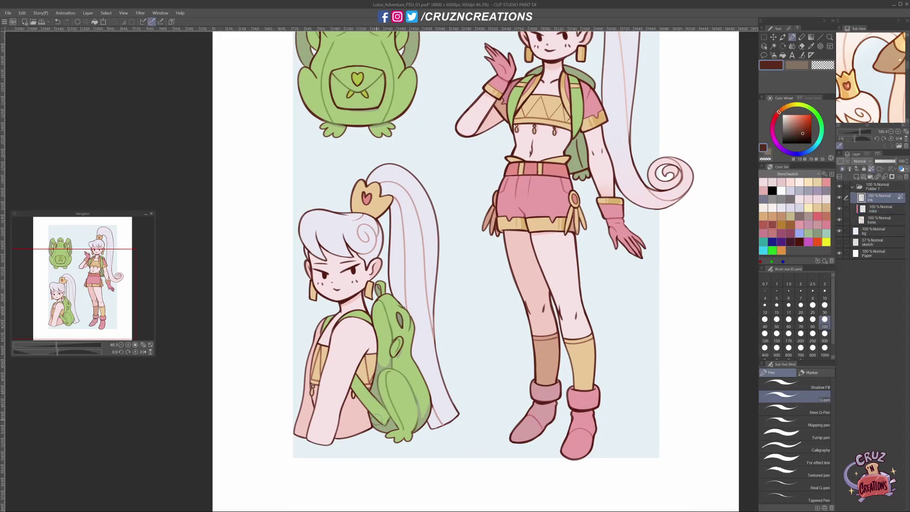
pyautogui.press('b')
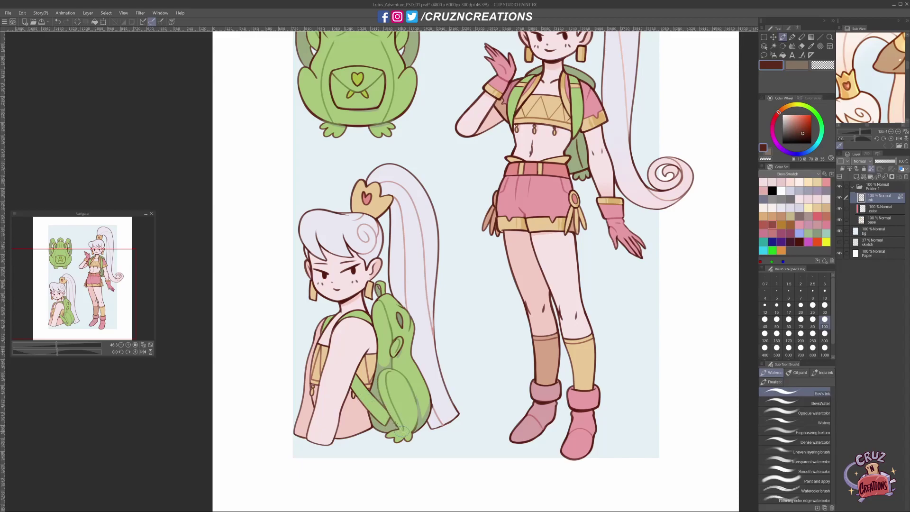
# Step: Zoom out over the whole sheet and choose a dark maroon from the Color Set
pyautogui.moveTo(576, 301); pyautogui.dragTo(562, 337)
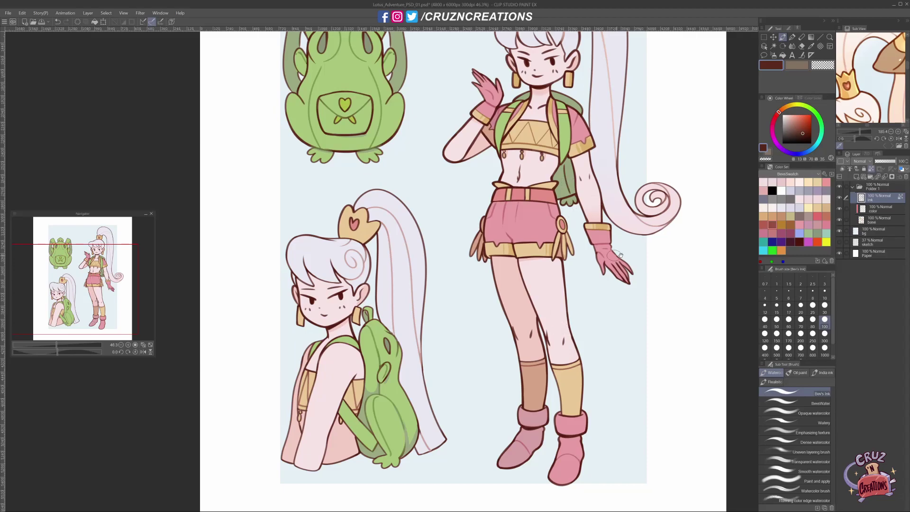
pyautogui.scroll(-1, 616, 259)
pyautogui.scroll(-2, 592, 271)
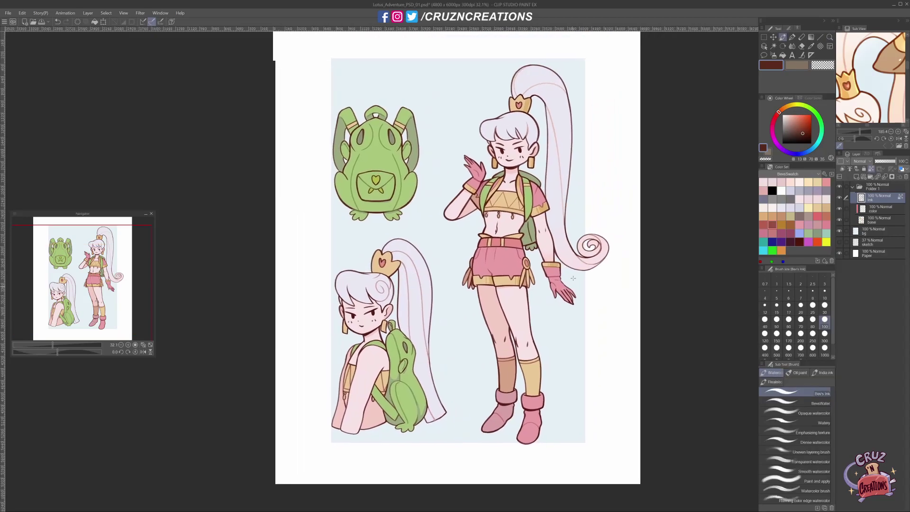
pyautogui.scroll(1, 573, 279)
pyautogui.scroll(1, 564, 279)
pyautogui.press('p')
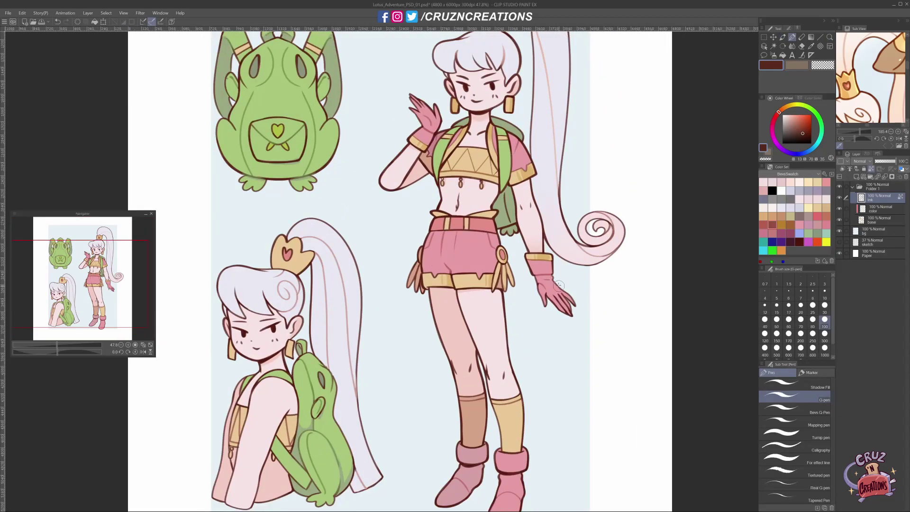
pyautogui.press('/')
pyautogui.scroll(-1, 574, 289)
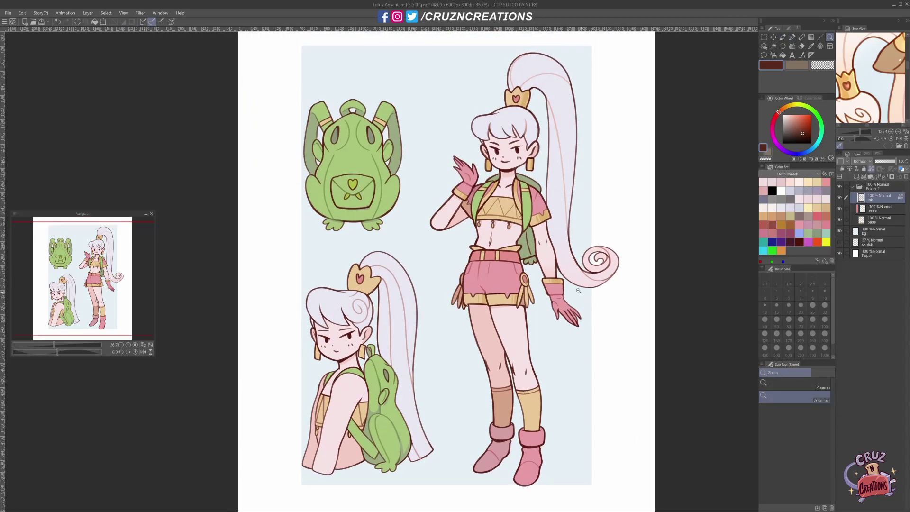
pyautogui.press('p')
pyautogui.click(800, 242)
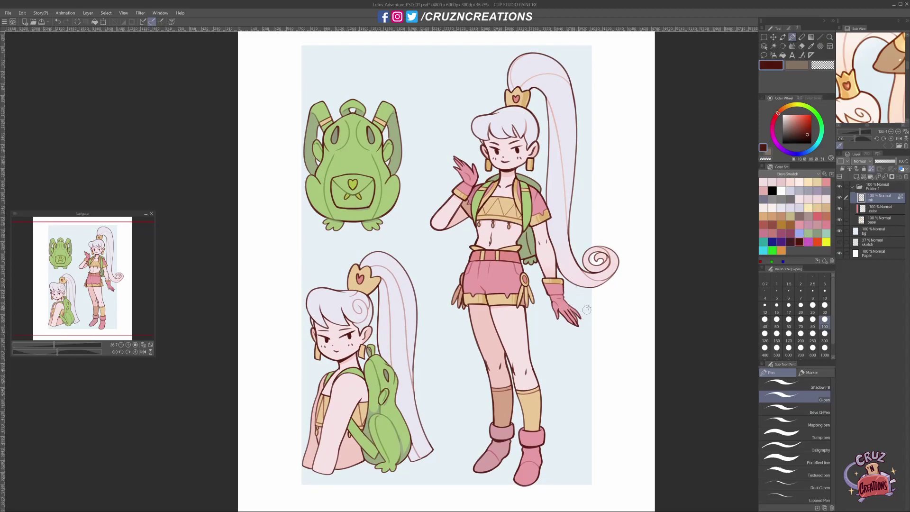
pyautogui.moveTo(601, 373); pyautogui.dragTo(595, 381)
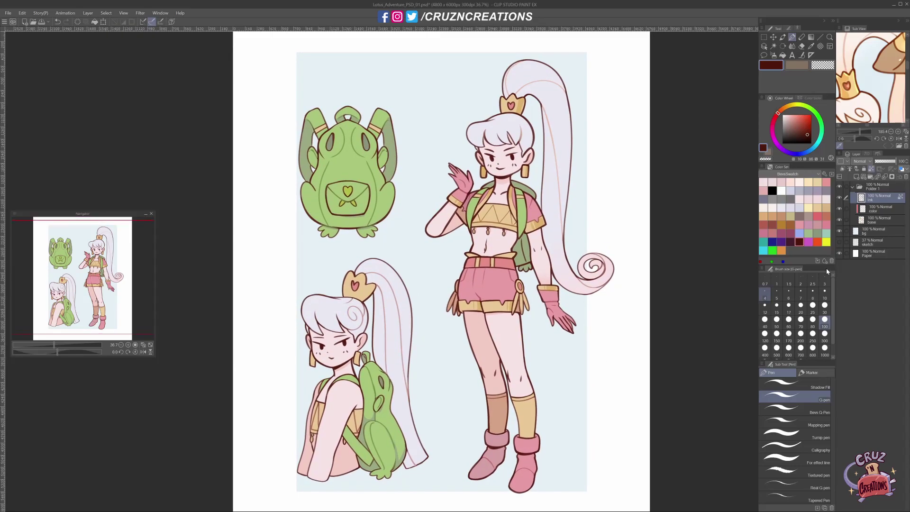
# Step: Add a 'highs' layer between ink and color, set to Glow dodge blending
pyautogui.click(876, 208)
pyautogui.hotkey('ctrl', 'shift', 'n')
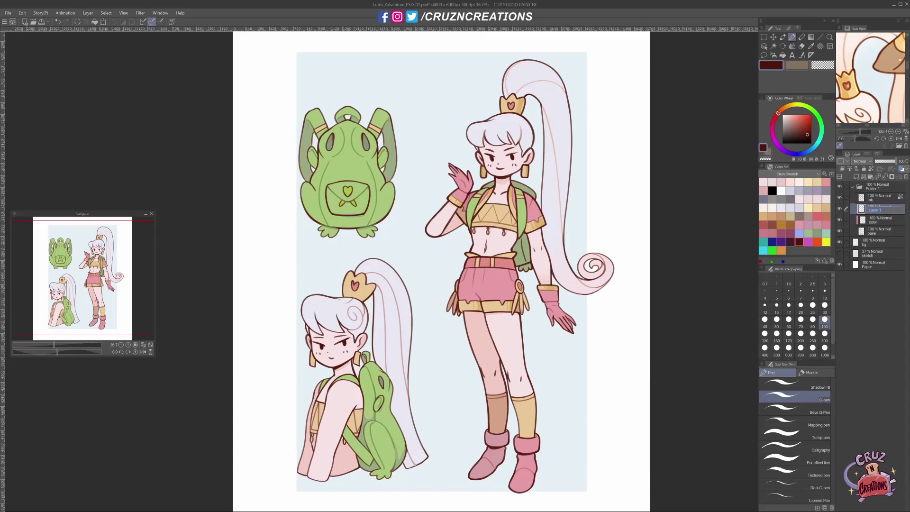
pyautogui.press('Return')
pyautogui.click(860, 162)
pyautogui.click(861, 209)
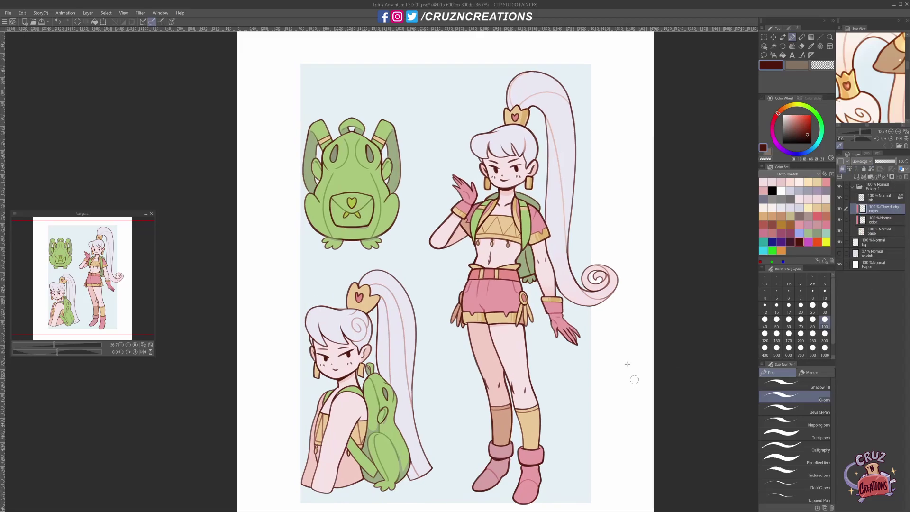
# Step: Zoom in on the belt and set a larger, more opaque watercolour brush
pyautogui.hotkey('ctrl', 'space')
pyautogui.click(480, 269)
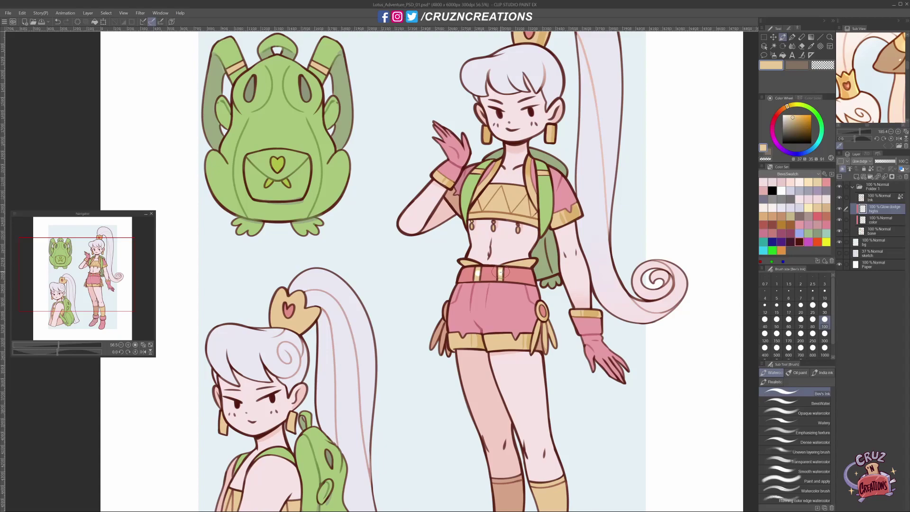
pyautogui.scroll(2, 500, 272)
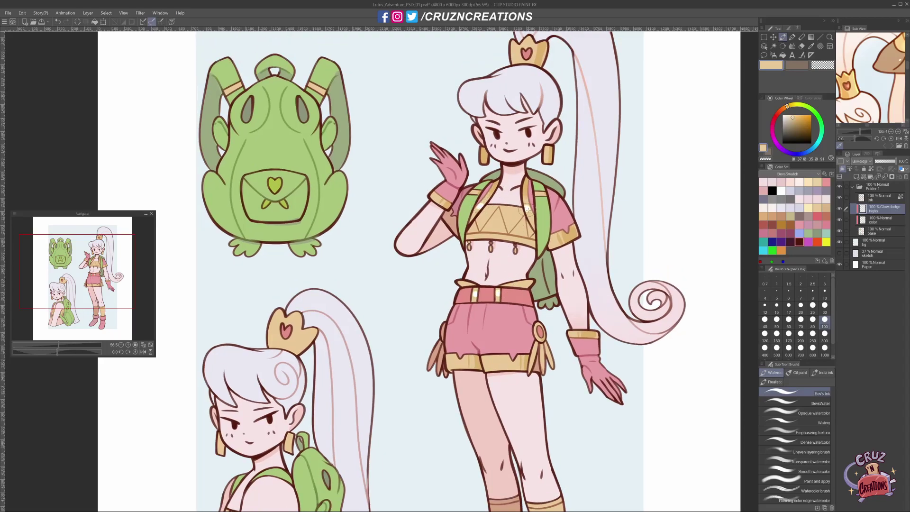
pyautogui.scroll(1, 528, 208)
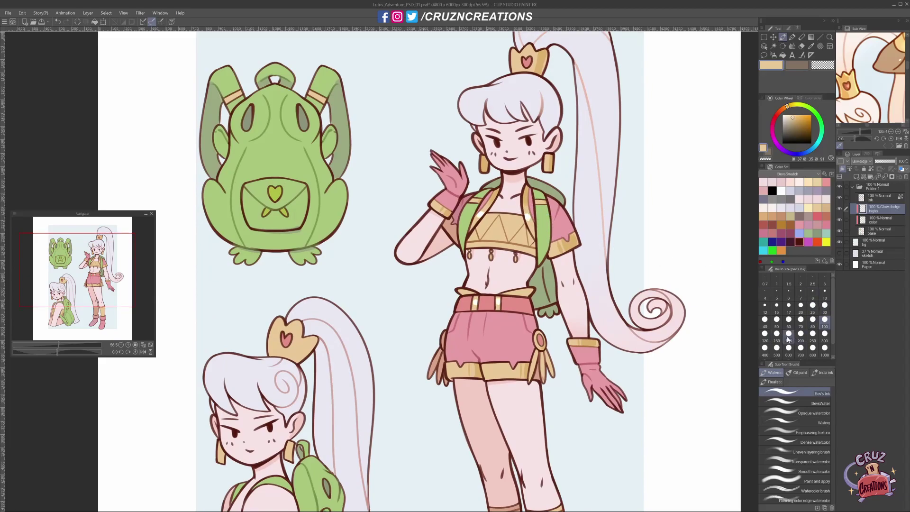
pyautogui.click(789, 335)
pyautogui.click(812, 412)
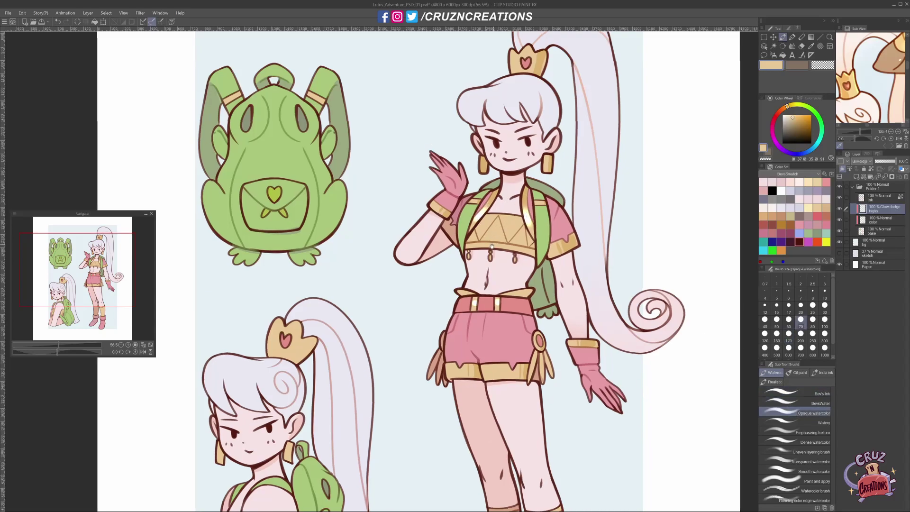
pyautogui.scroll(3, 501, 110)
pyautogui.press('p')
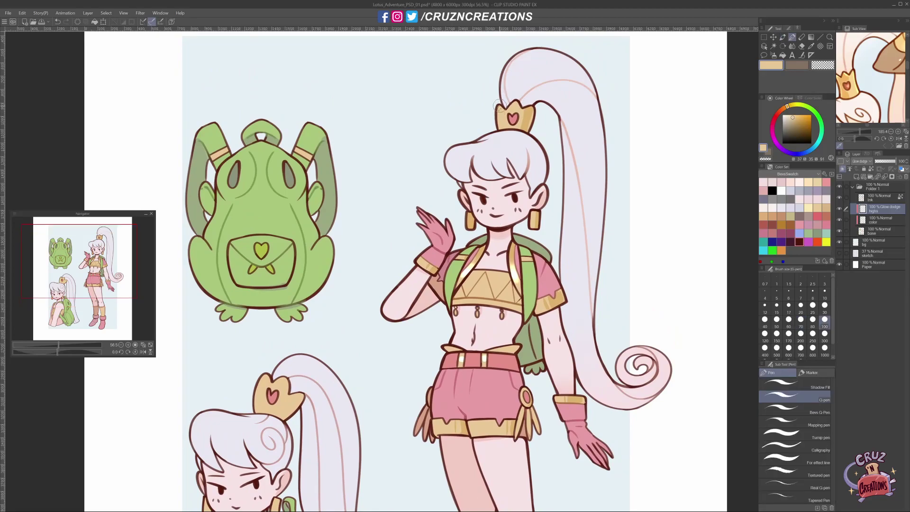
pyautogui.press('b')
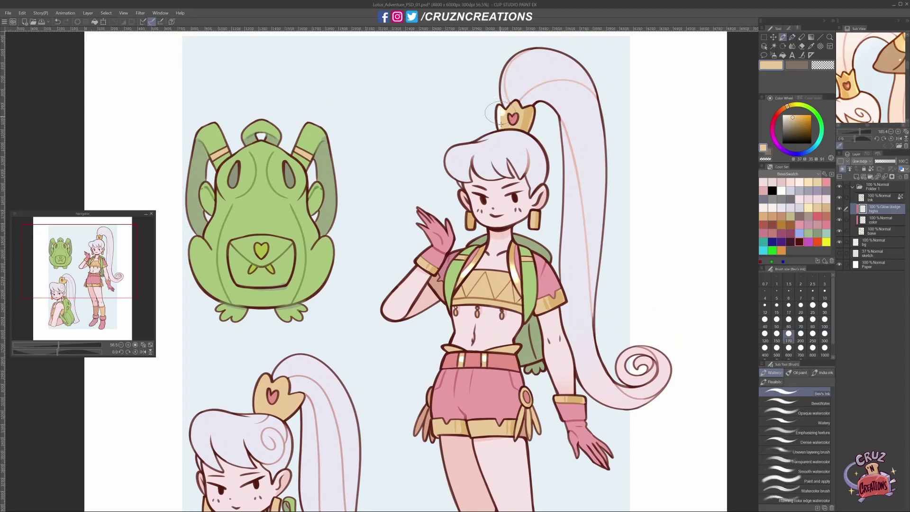
pyautogui.press('e')
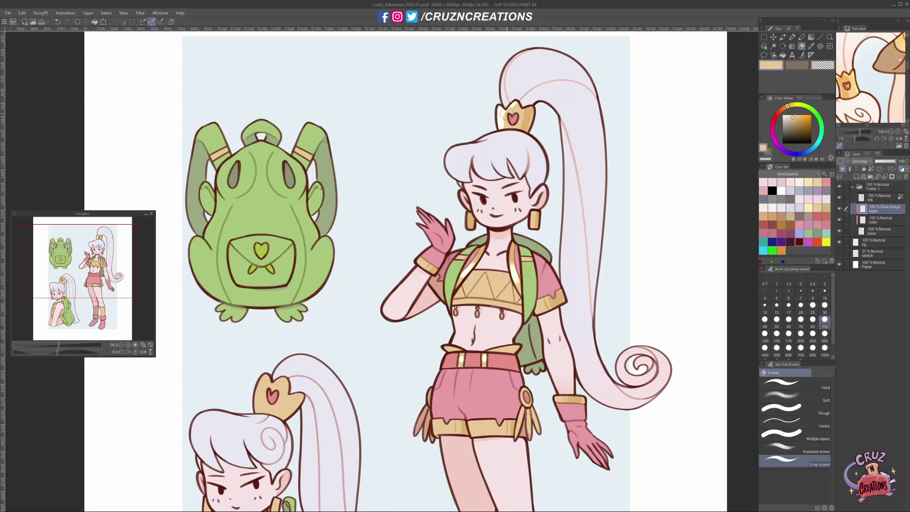
pyautogui.press('b')
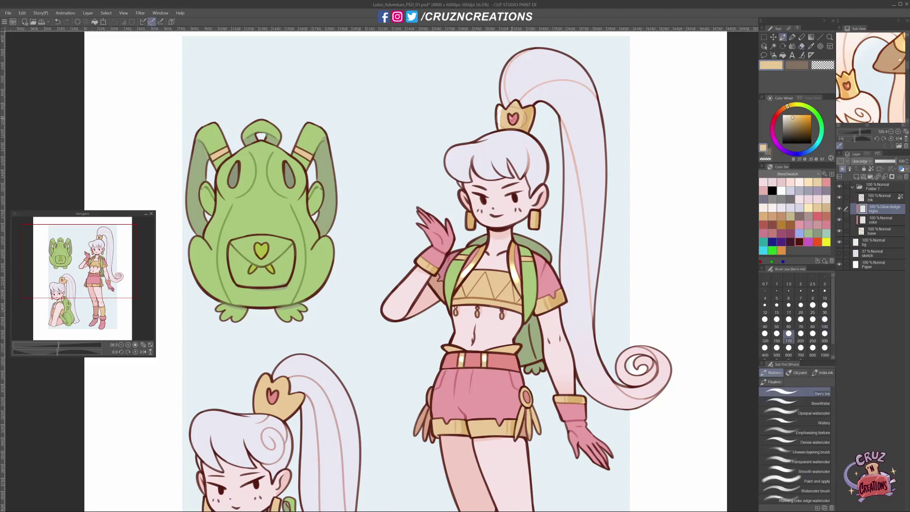
# Step: Paint bright highlights on the shorts' gold band and the sleeve's gold band
pyautogui.moveTo(532, 157); pyautogui.dragTo(529, 161)
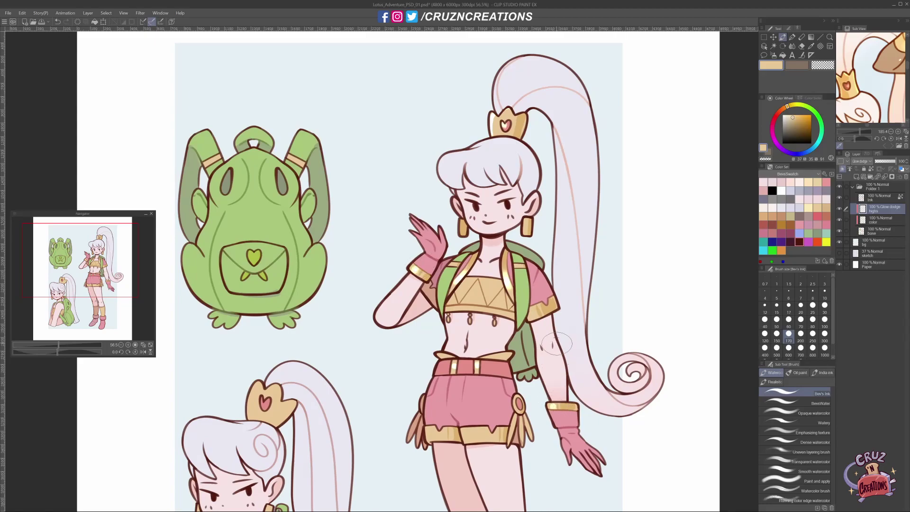
pyautogui.moveTo(531, 259); pyautogui.dragTo(529, 241)
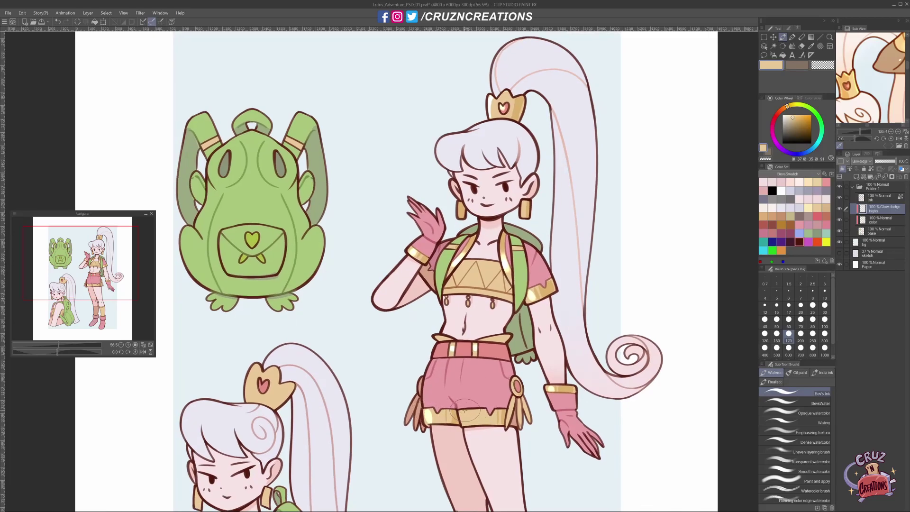
pyautogui.moveTo(474, 403); pyautogui.dragTo(467, 419)
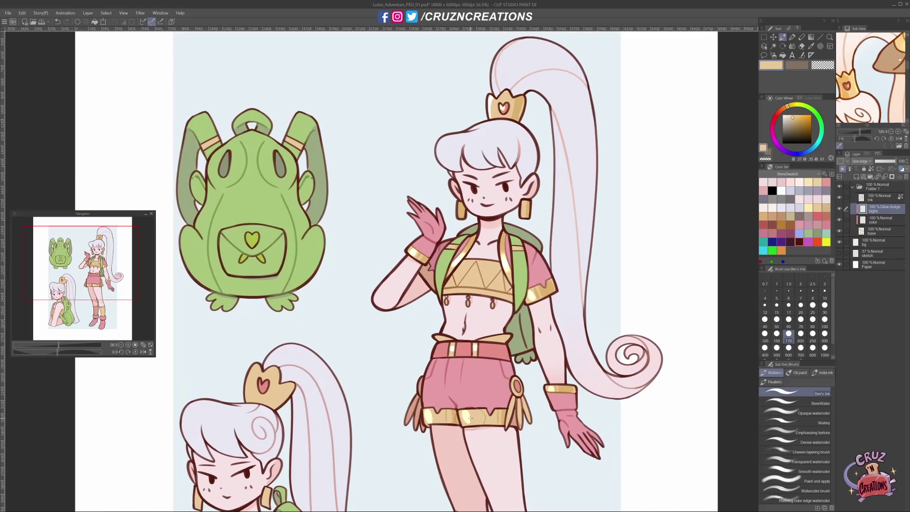
pyautogui.click(787, 413)
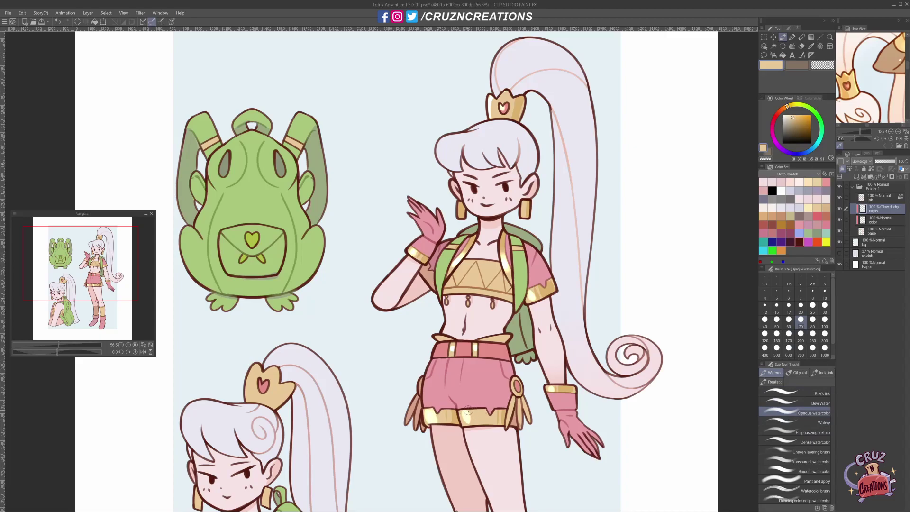
pyautogui.moveTo(472, 410); pyautogui.dragTo(469, 425)
pyautogui.moveTo(534, 293); pyautogui.dragTo(545, 289)
# Step: Review the lower figure, toggling pen, eraser and brush, then zoom back out
pyautogui.moveTo(554, 389); pyautogui.dragTo(537, 299)
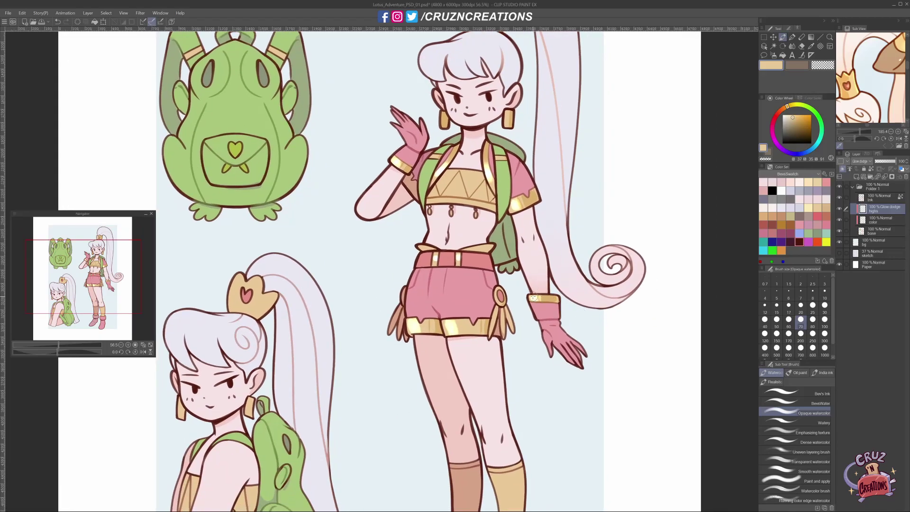
pyautogui.scroll(1, 547, 312)
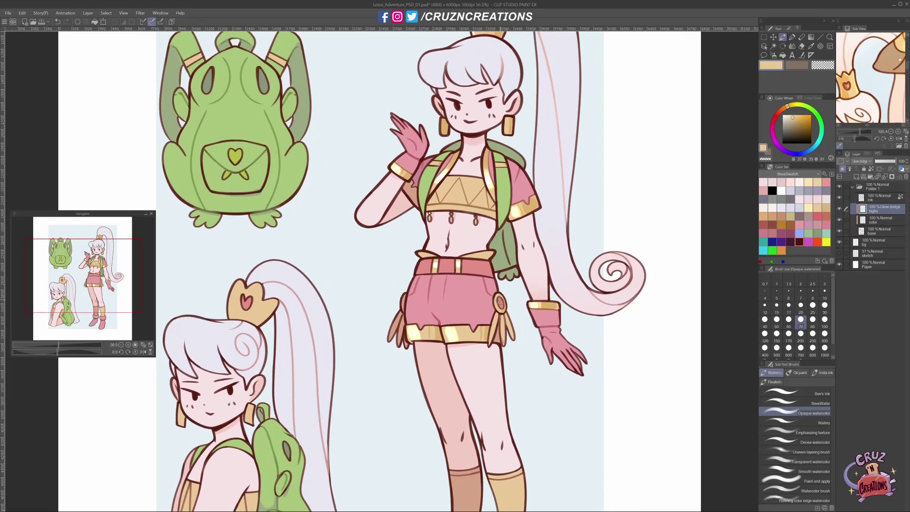
pyautogui.press('p')
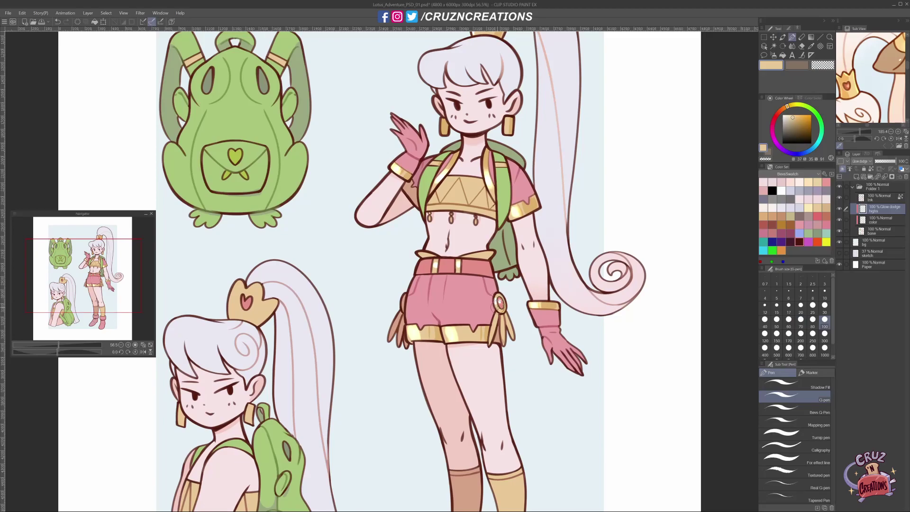
pyautogui.moveTo(509, 311); pyautogui.dragTo(514, 314)
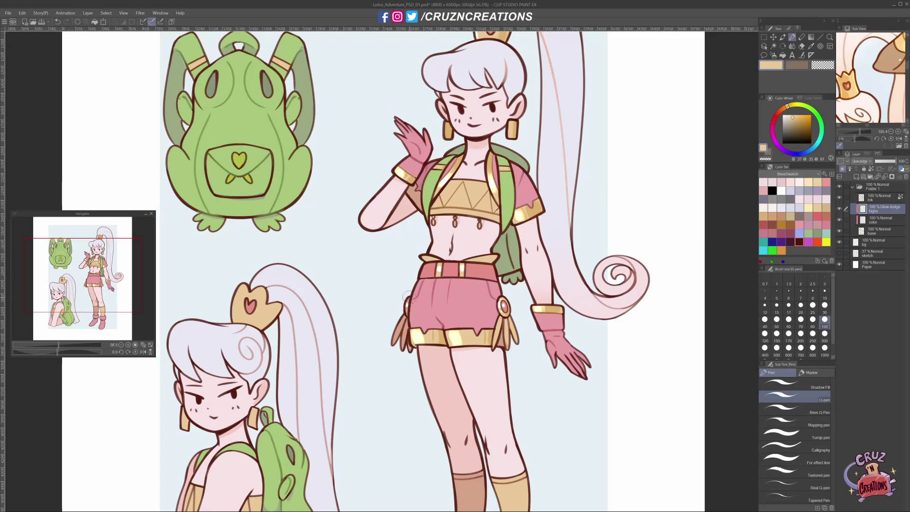
pyautogui.press('e')
pyautogui.press('b')
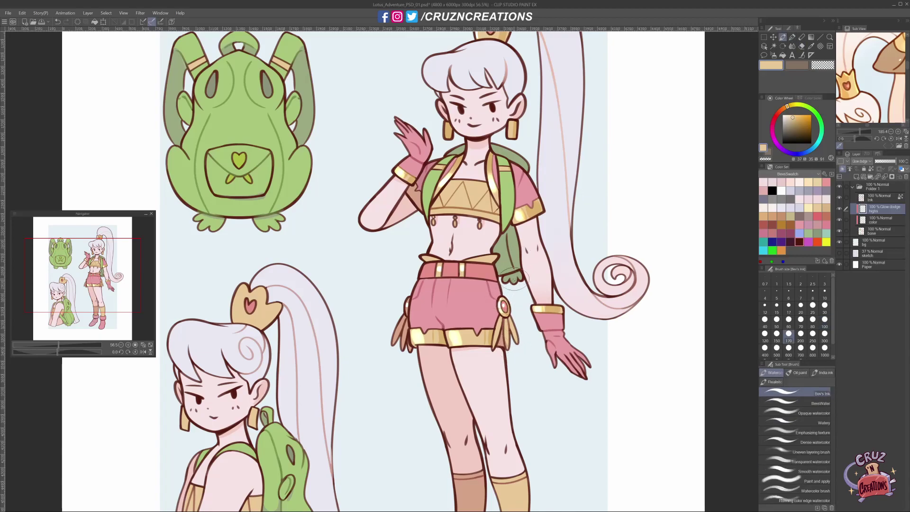
pyautogui.scroll(-2, 500, 302)
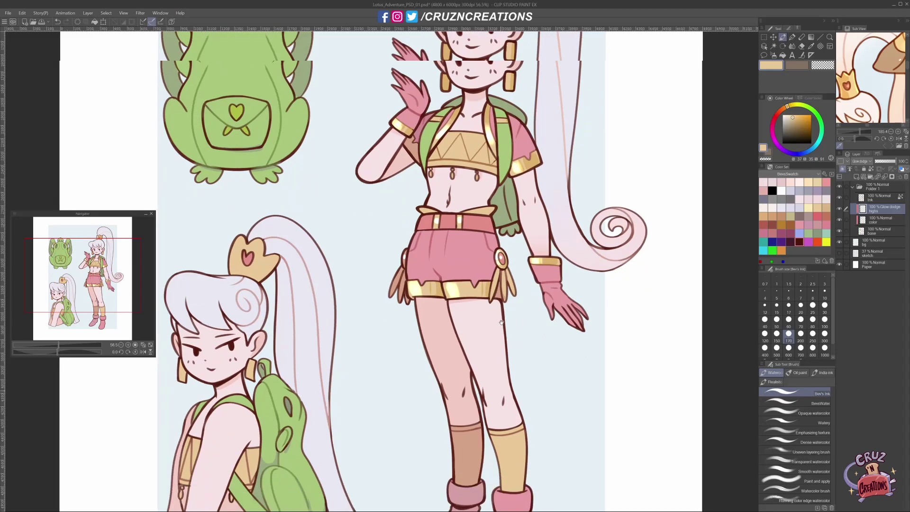
pyautogui.scroll(-3, 538, 354)
pyautogui.scroll(-2, 537, 354)
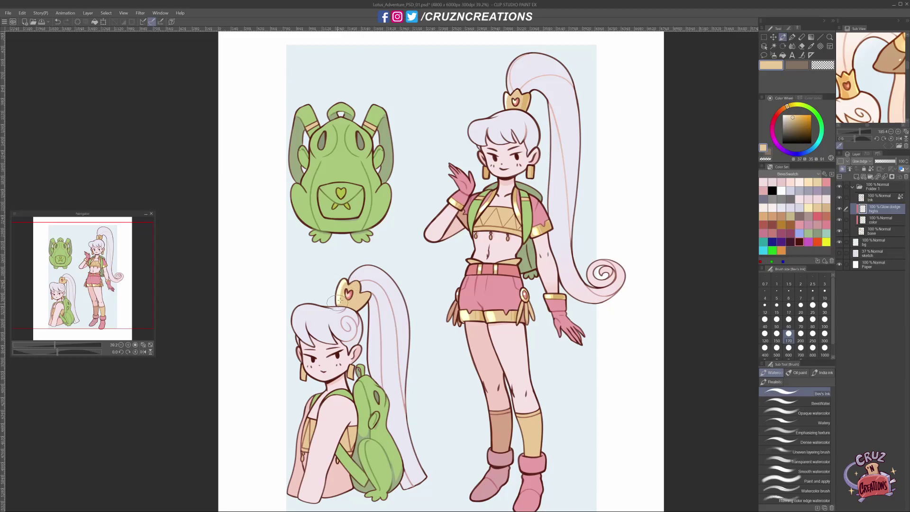
# Step: Dab a glow highlight on the standalone backpack's right strap
pyautogui.press('e')
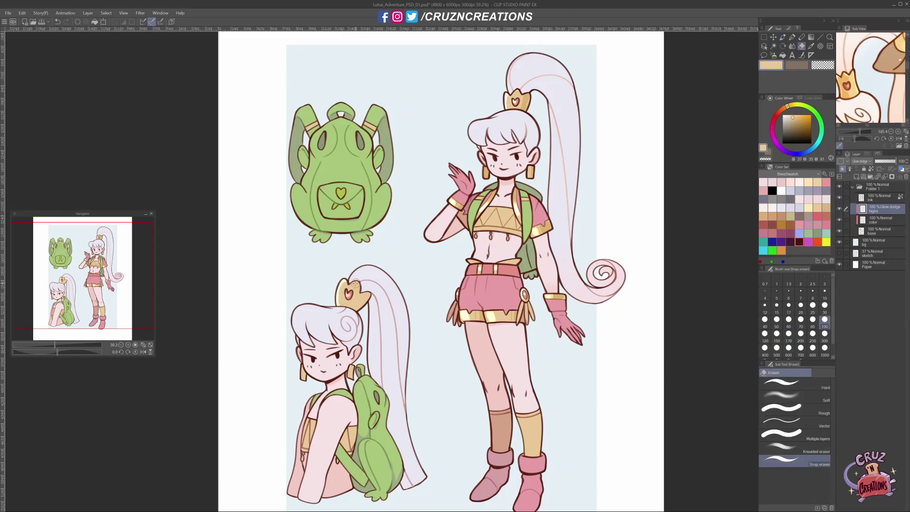
pyautogui.press('b')
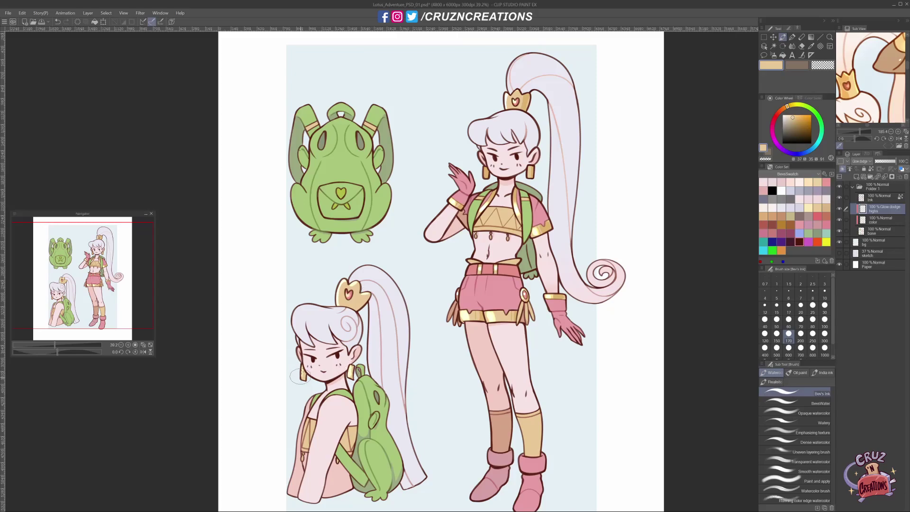
pyautogui.scroll(-1, 303, 367)
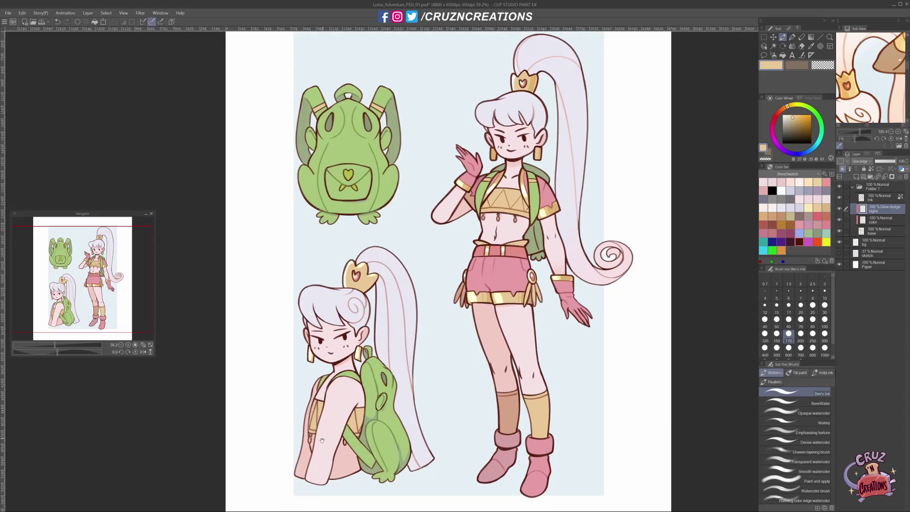
pyautogui.scroll(-1, 320, 434)
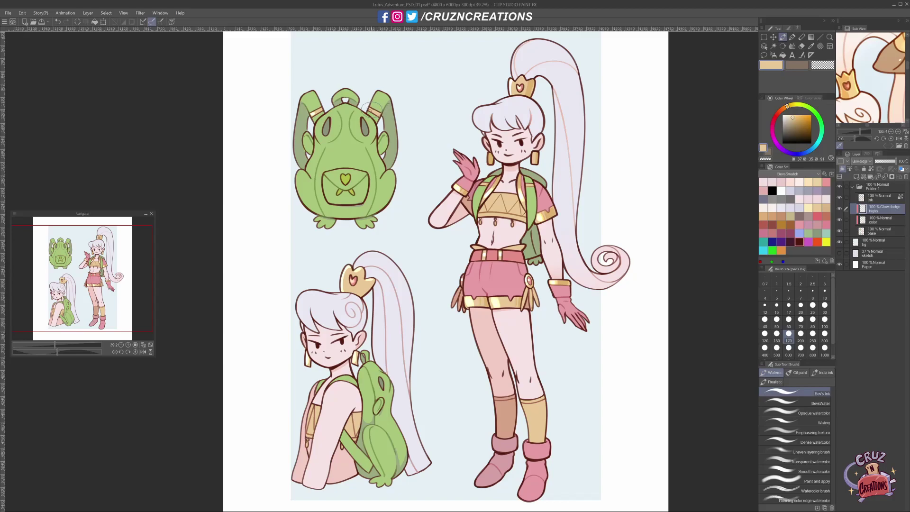
pyautogui.scroll(1, 403, 156)
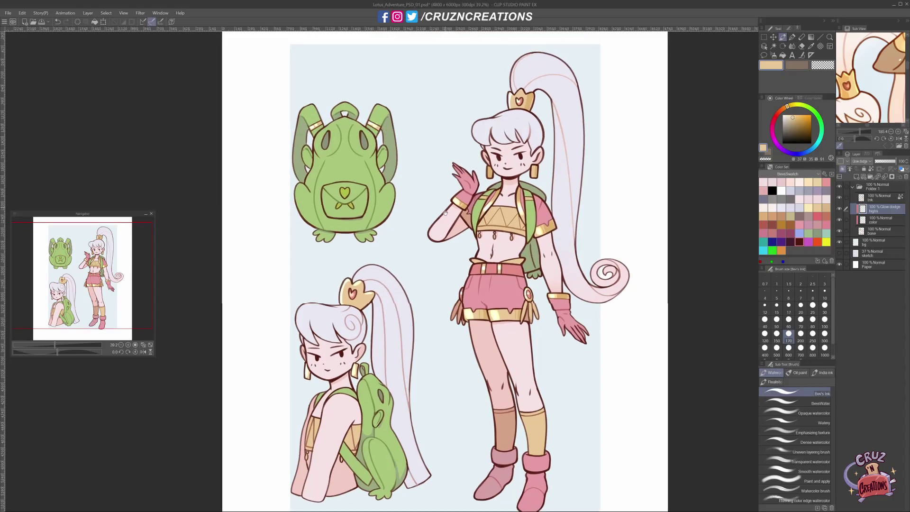
pyautogui.scroll(2, 445, 205)
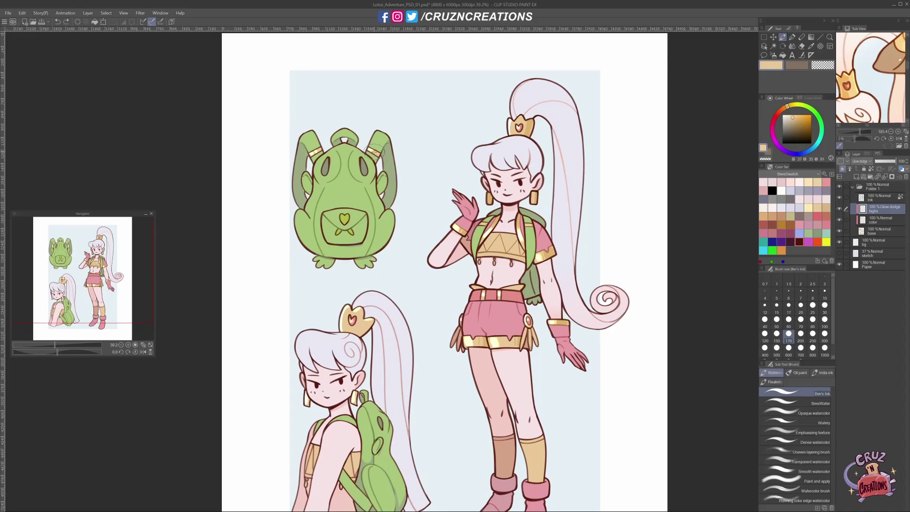
pyautogui.moveTo(375, 151); pyautogui.dragTo(380, 149)
# Step: Add glow dots along the backpack's left edge with a watery brush variant
pyautogui.moveTo(402, 203); pyautogui.dragTo(403, 200)
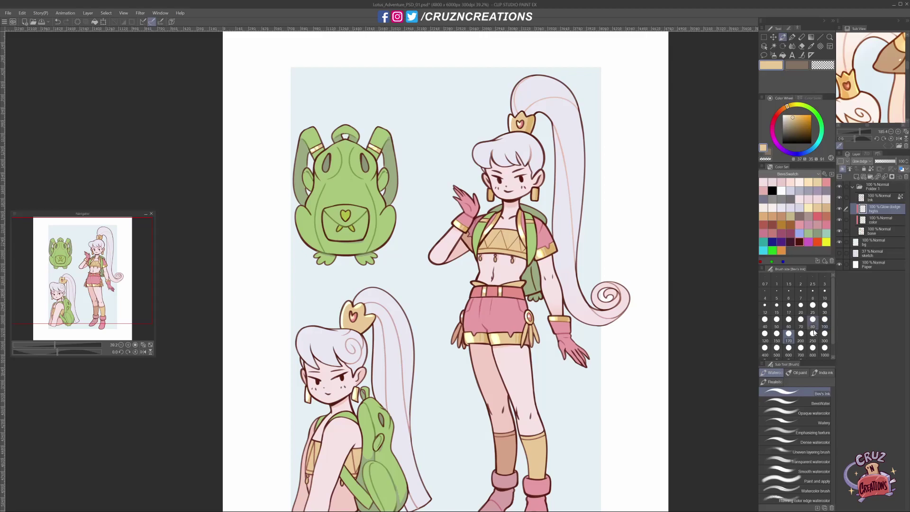
pyautogui.click(796, 402)
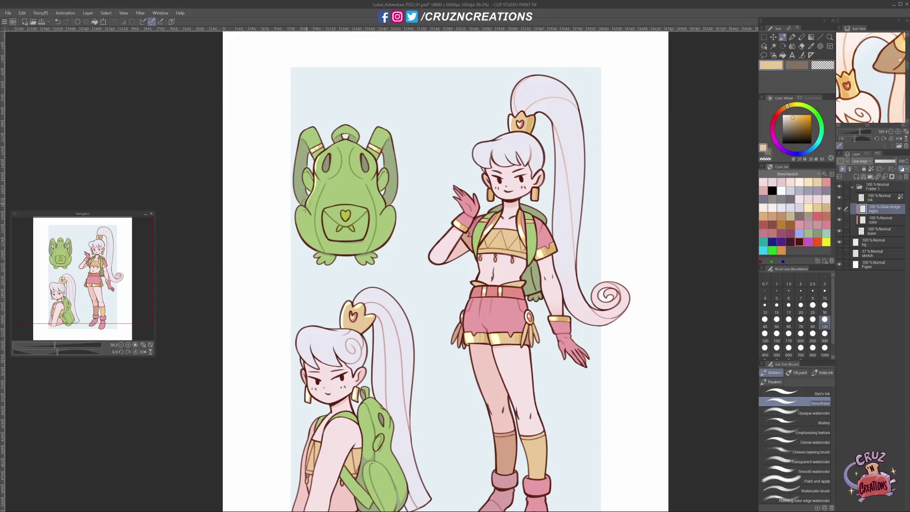
pyautogui.moveTo(302, 209); pyautogui.dragTo(302, 225)
pyautogui.press('e')
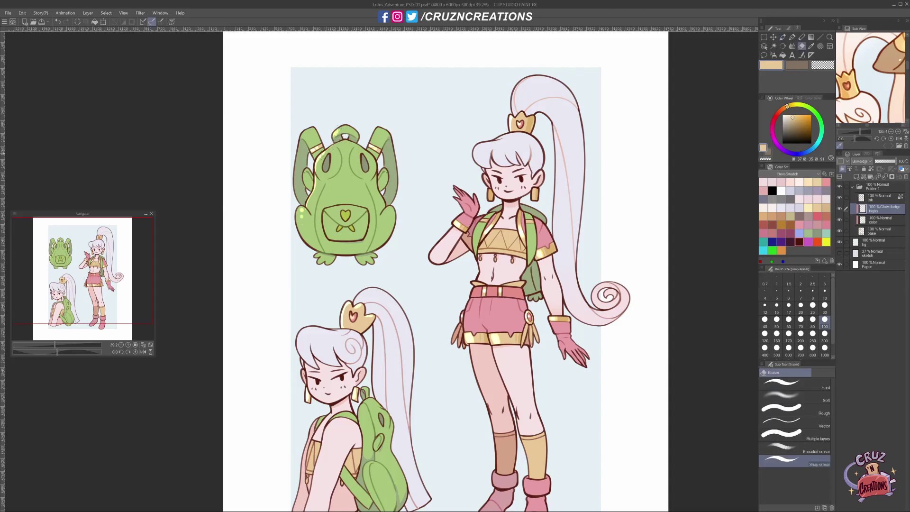
# Step: Paint glow strokes on the backpack's lower-left edge and yellow glow dots on its right side
pyautogui.press('b')
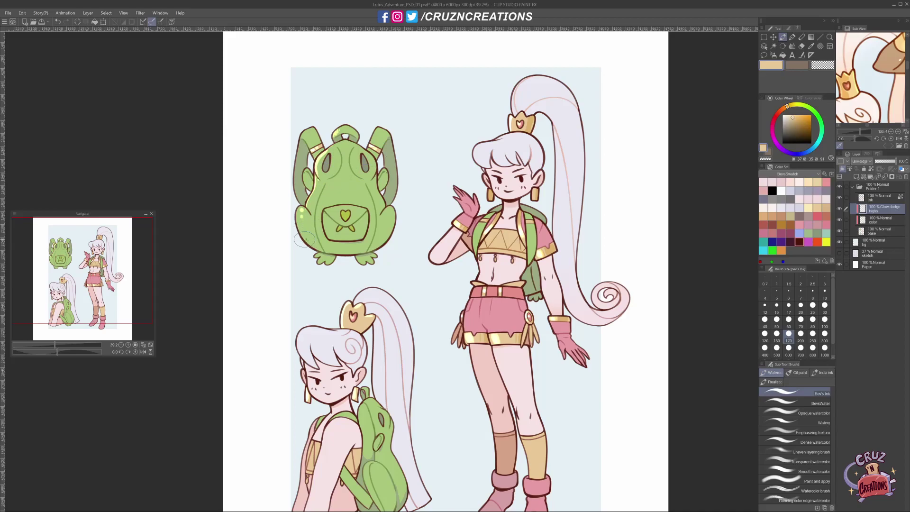
pyautogui.moveTo(301, 222); pyautogui.dragTo(317, 251)
pyautogui.press('e')
pyautogui.press('b')
pyautogui.moveTo(351, 254); pyautogui.dragTo(375, 265)
pyautogui.press('e')
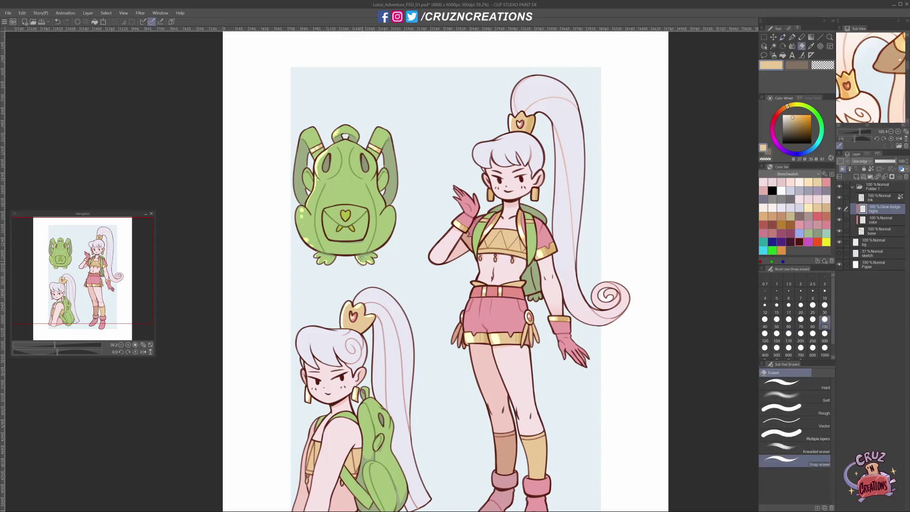
pyautogui.press('b')
pyautogui.moveTo(387, 213); pyautogui.dragTo(389, 237)
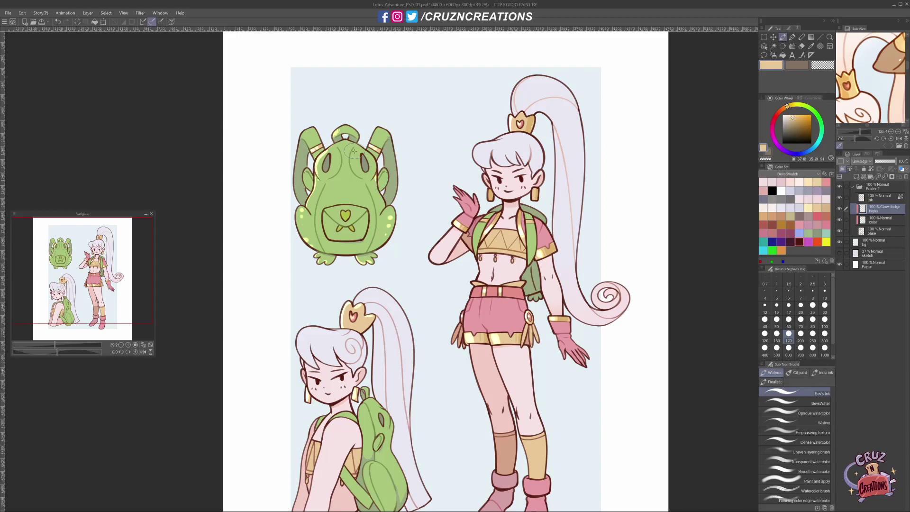
# Step: Add glow to the backpack's head and left strap, and brighten the pocket flap
pyautogui.moveTo(350, 156); pyautogui.dragTo(354, 173)
pyautogui.press('e')
pyautogui.press('b')
pyautogui.moveTo(303, 137); pyautogui.dragTo(304, 192)
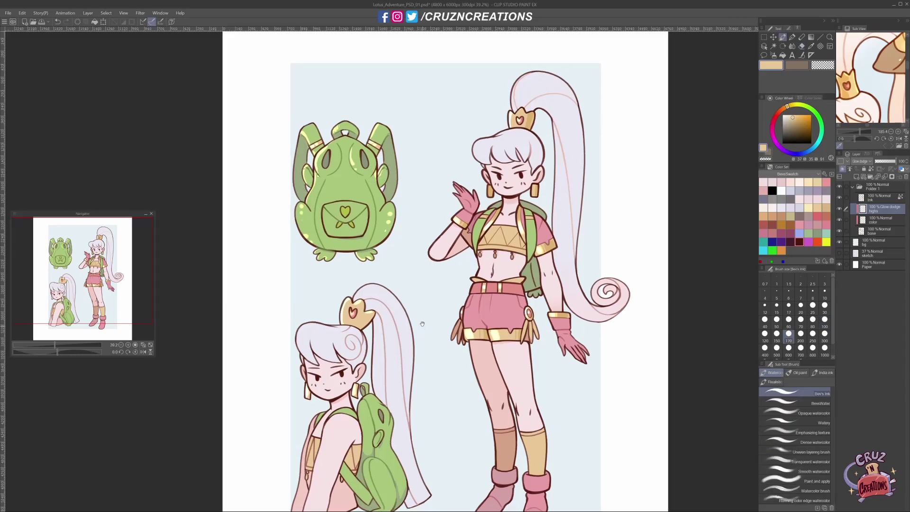
pyautogui.moveTo(423, 323); pyautogui.dragTo(422, 300)
pyautogui.moveTo(325, 188)
pyautogui.mouseDown()
pyautogui.moveTo(333, 198)
pyautogui.moveTo(343, 191)
pyautogui.moveTo(332, 196)
pyautogui.mouseUp()
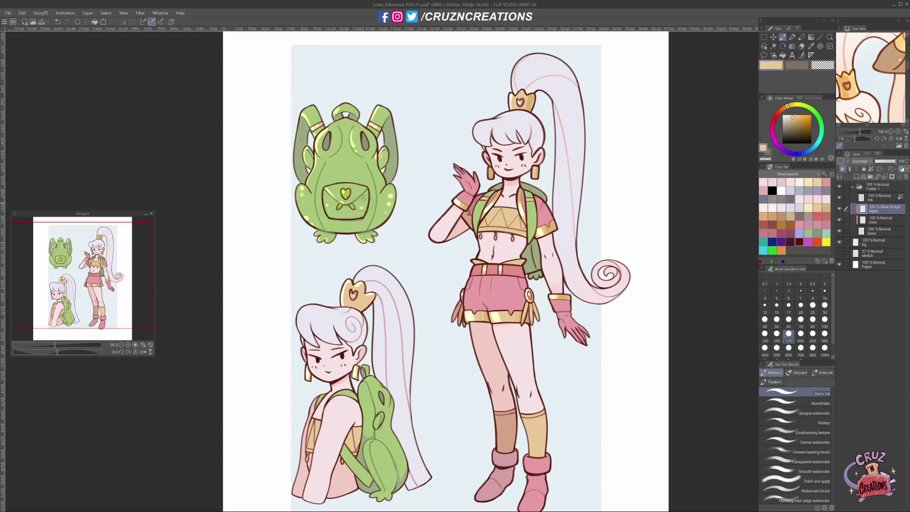
pyautogui.scroll(-2, 439, 234)
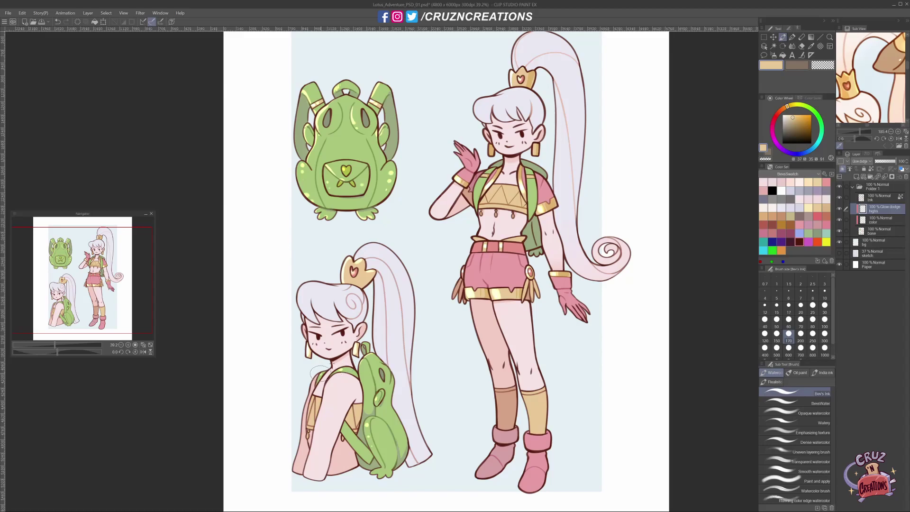
# Step: Dab extra glow highlight dots on the frog backpacks, erasing stray marks with the Eraser
pyautogui.moveTo(535, 337); pyautogui.dragTo(521, 316)
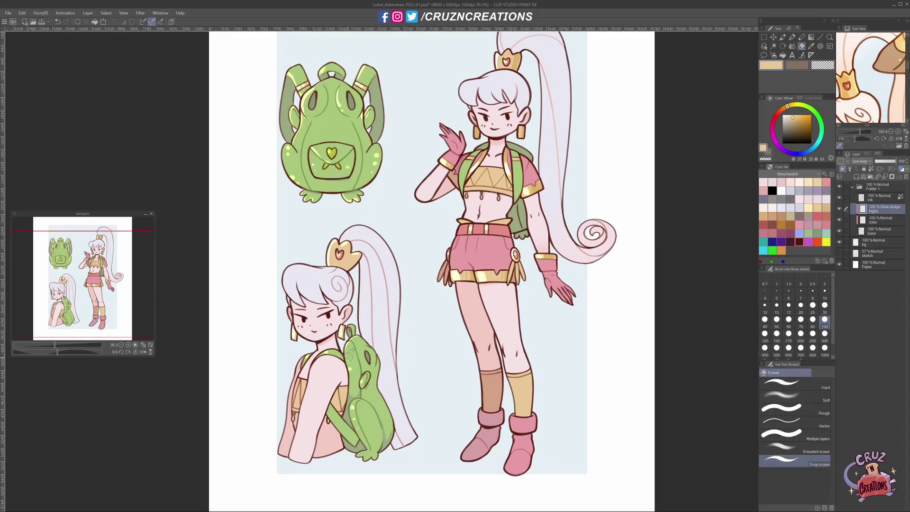
pyautogui.moveTo(386, 396); pyautogui.dragTo(376, 381)
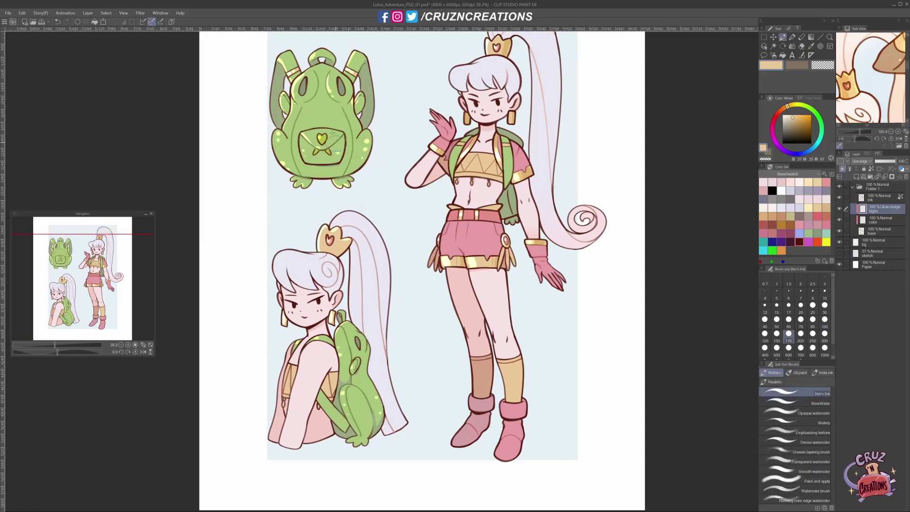
pyautogui.click(315, 114)
pyautogui.moveTo(550, 245); pyautogui.dragTo(538, 267)
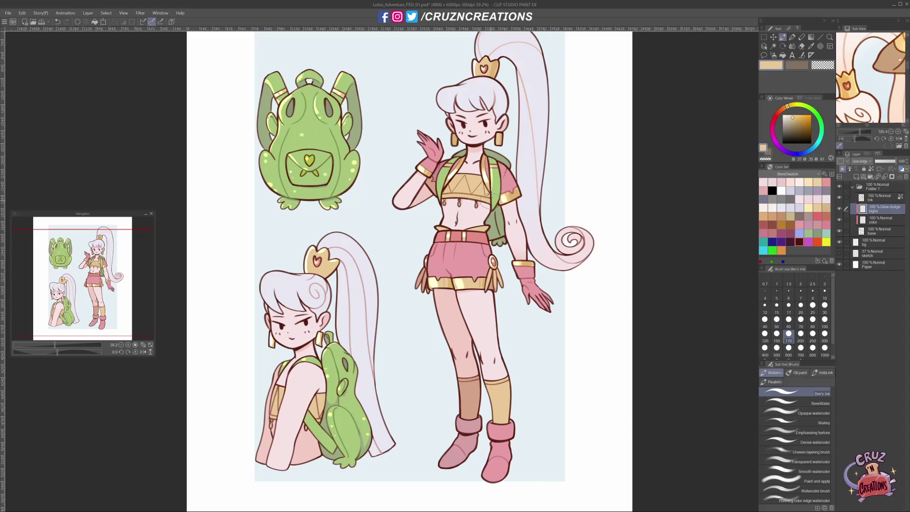
pyautogui.press('e')
pyautogui.press('b')
pyautogui.press('e')
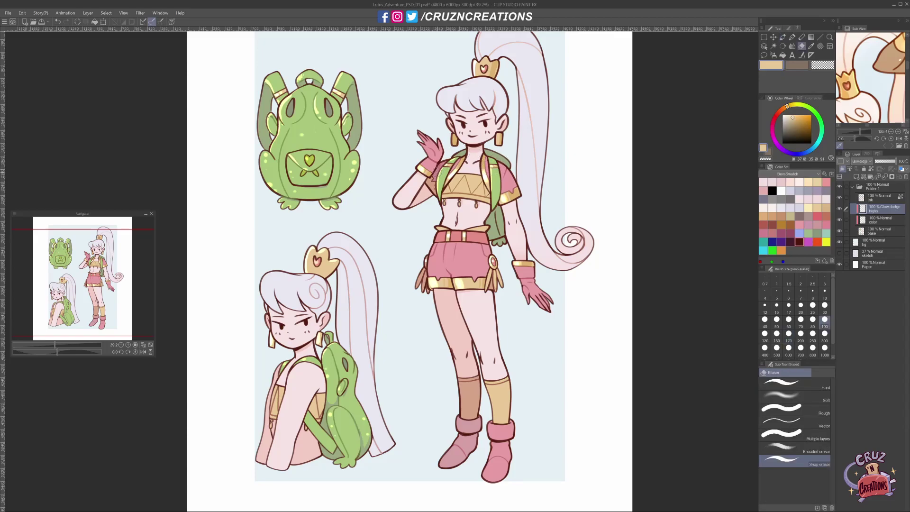
pyautogui.press('b')
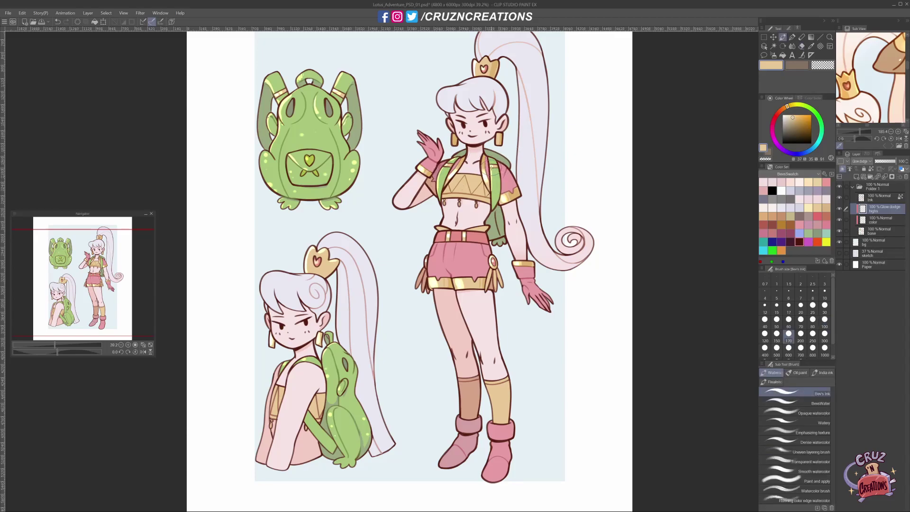
pyautogui.moveTo(489, 150); pyautogui.dragTo(486, 161)
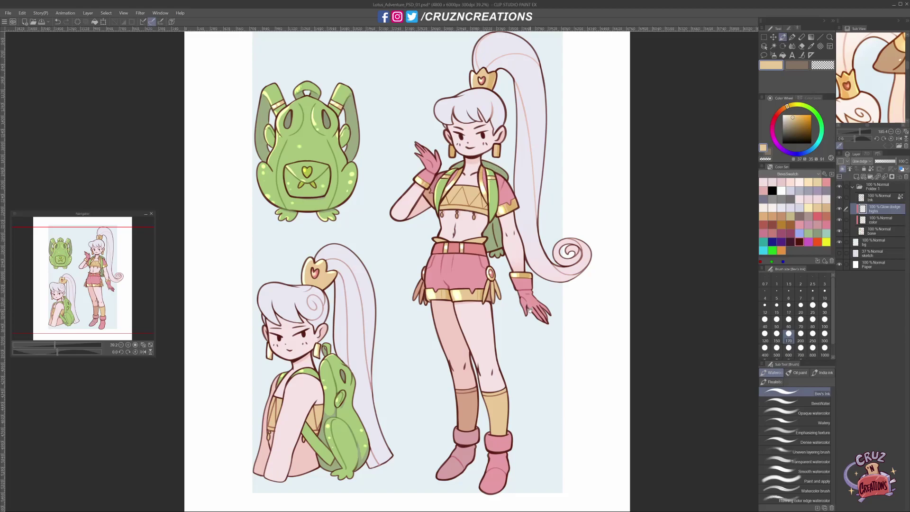
pyautogui.moveTo(529, 311); pyautogui.dragTo(527, 304)
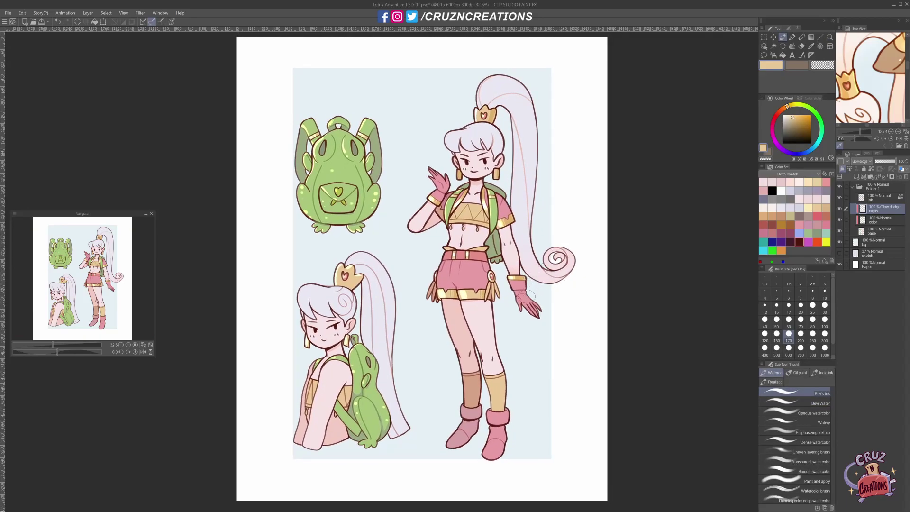
# Step: Collapse Folder 1 and add a new layer above it named grad
pyautogui.click(854, 187)
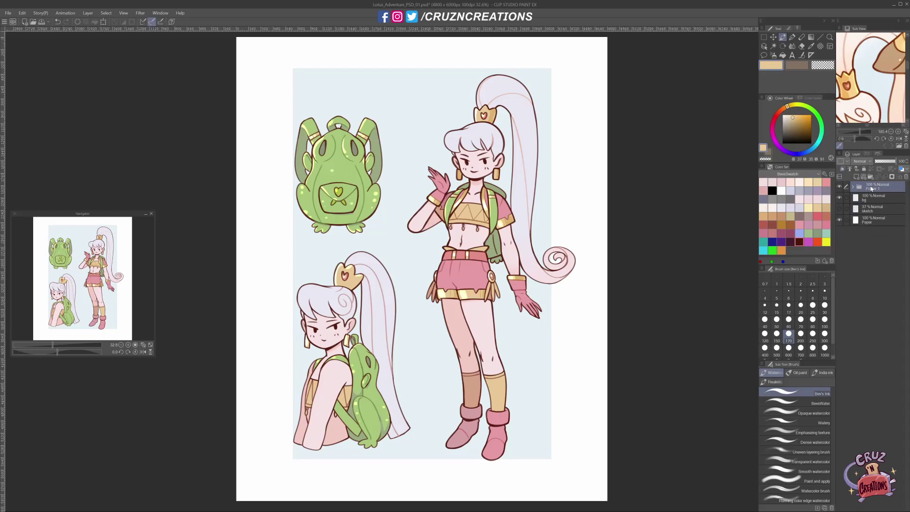
pyautogui.click(862, 179)
pyautogui.doubleClick(868, 189)
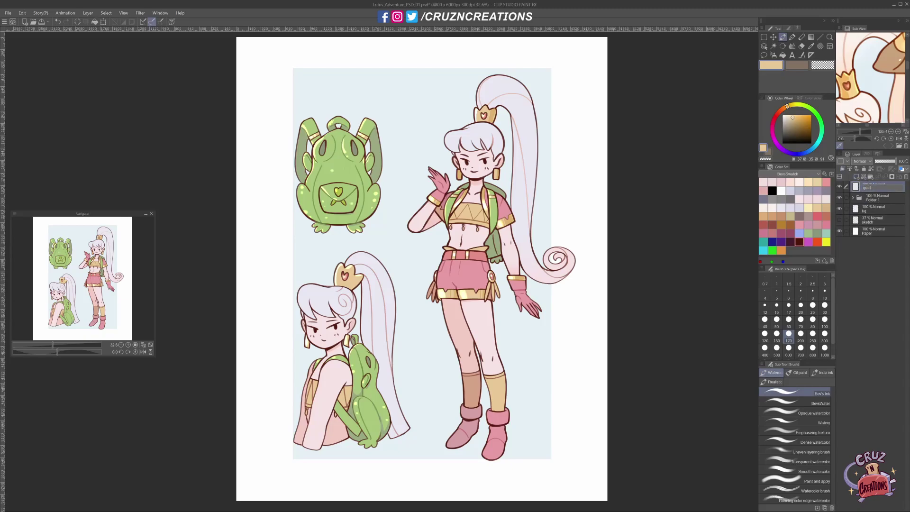
pyautogui.press('Return')
# Step: Fill the grad layer with a dark purple-to-beige gradient running bottom to top
pyautogui.click(782, 242)
pyautogui.press('x')
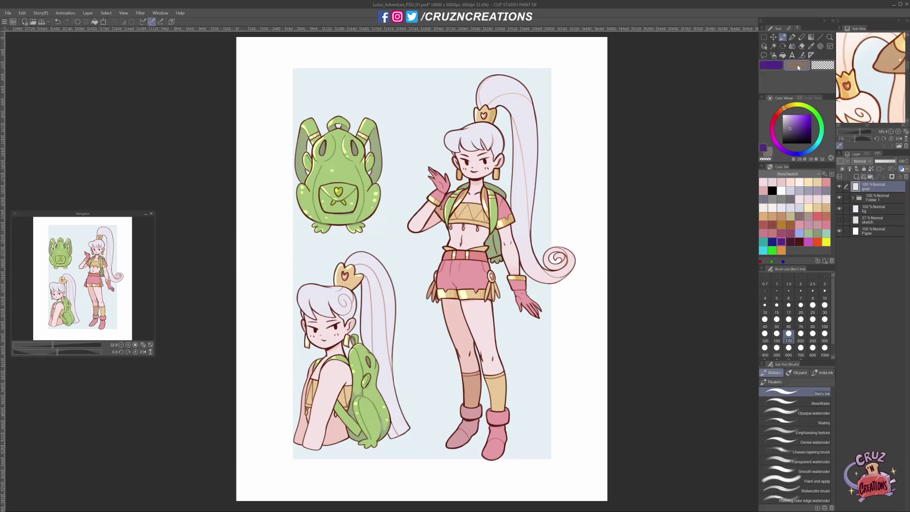
pyautogui.click(817, 207)
pyautogui.click(812, 38)
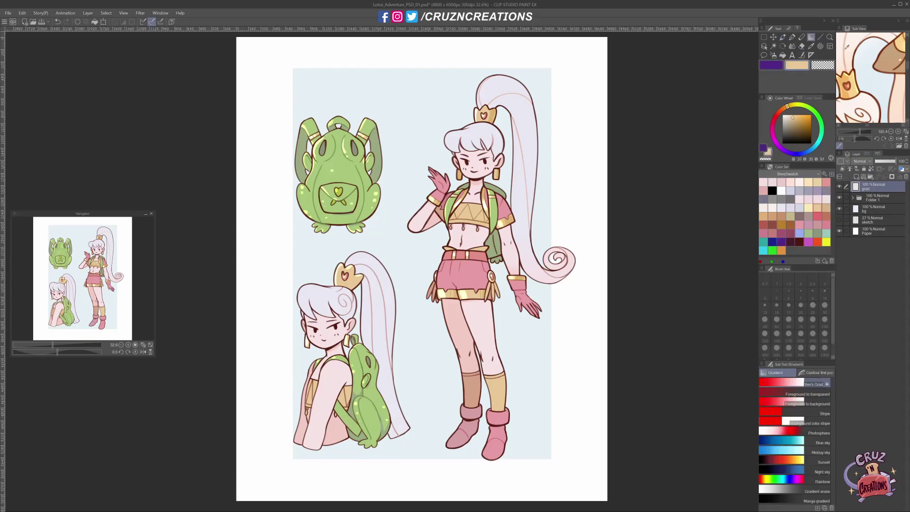
pyautogui.moveTo(414, 271); pyautogui.dragTo(413, 44)
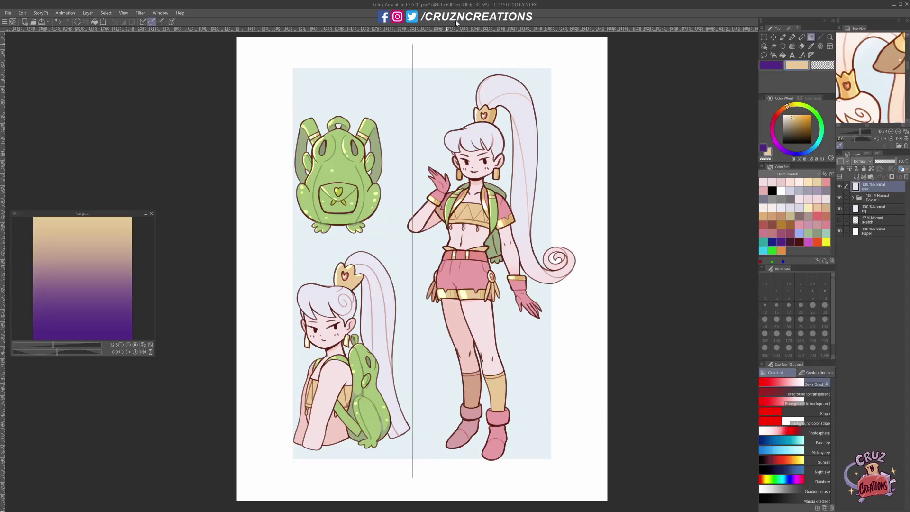
# Step: Set the grad layer's blend mode to Overlay at 23% opacity
pyautogui.click(854, 162)
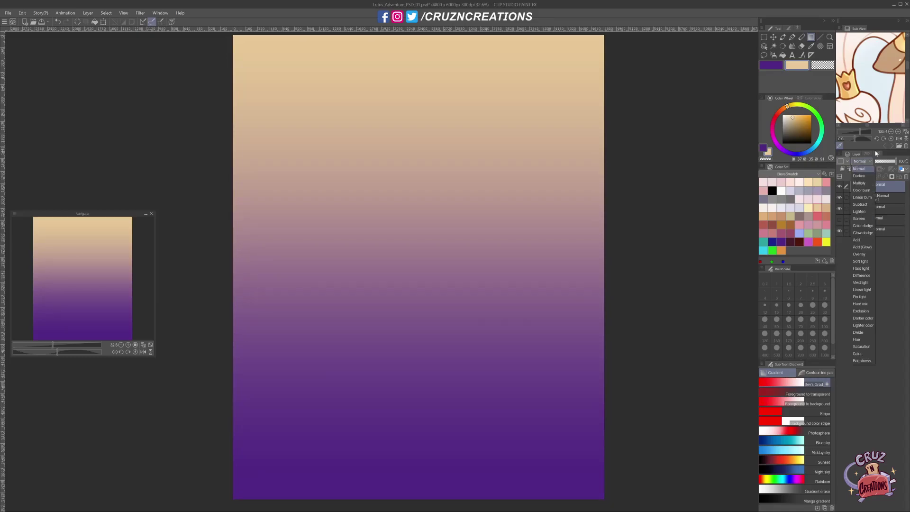
pyautogui.click(859, 254)
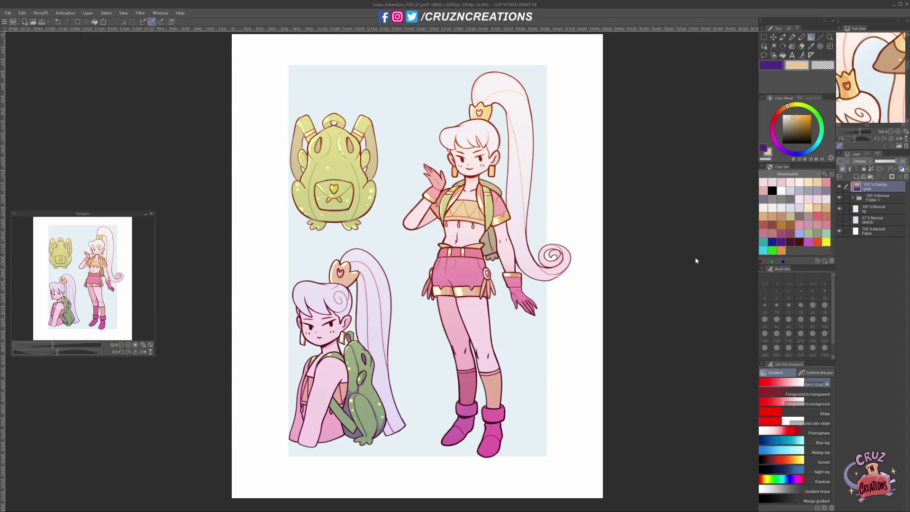
pyautogui.press('Return')
pyautogui.moveTo(627, 349); pyautogui.dragTo(624, 354)
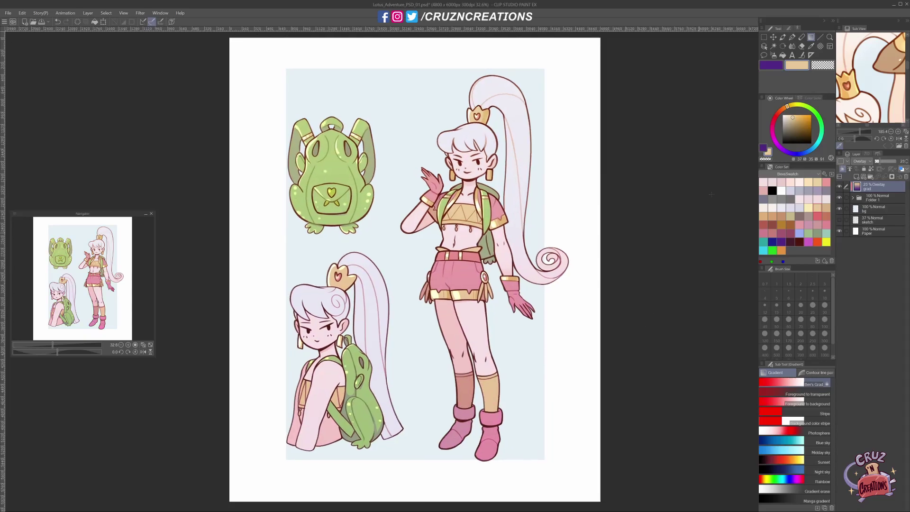
pyautogui.press('m')
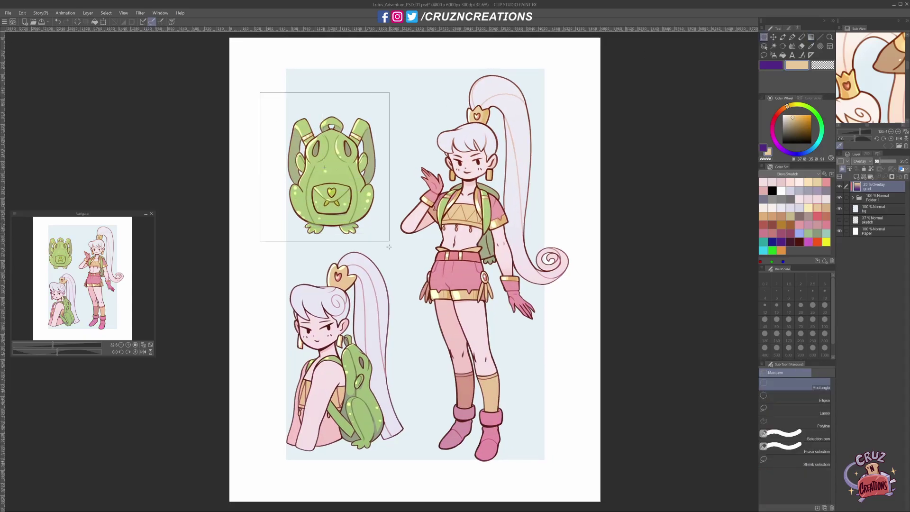
pyautogui.moveTo(384, 203); pyautogui.dragTo(394, 248)
pyautogui.click(811, 37)
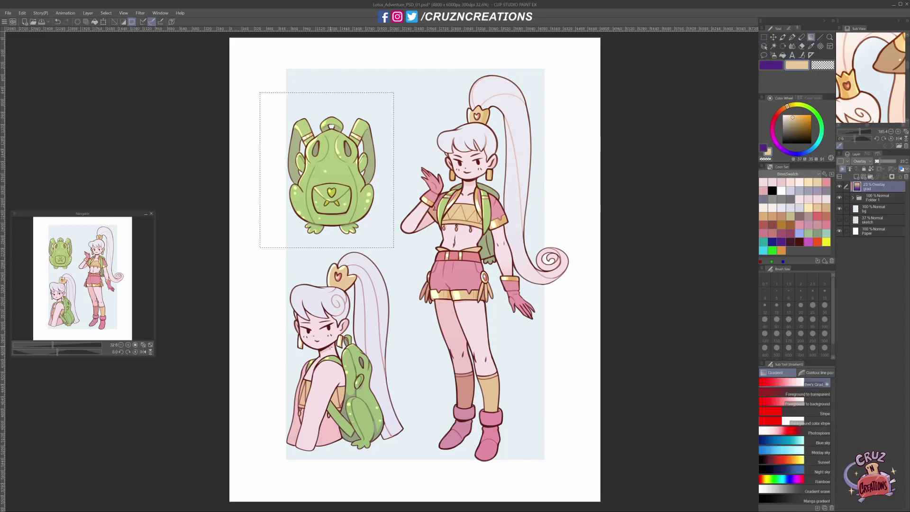
pyautogui.scroll(1, 375, 47)
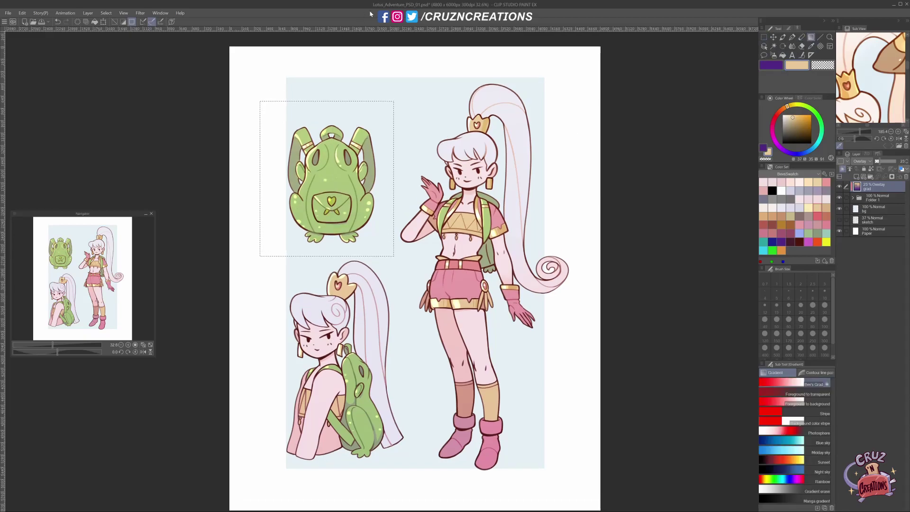
pyautogui.hotkey('ctrl', 'd')
pyautogui.scroll(-2, 379, 265)
pyautogui.press('m')
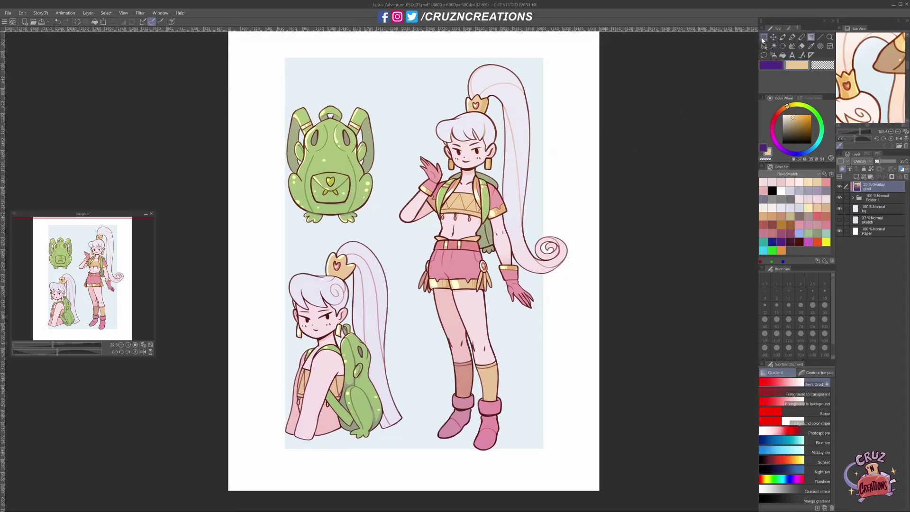
pyautogui.moveTo(256, 244); pyautogui.dragTo(421, 456)
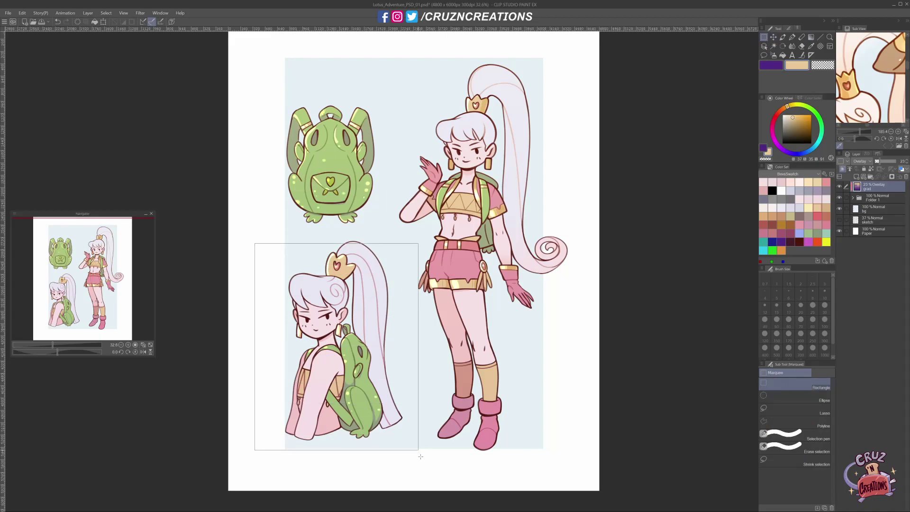
pyautogui.hotkey('ctrl', 'd')
pyautogui.moveTo(270, 226); pyautogui.dragTo(408, 460)
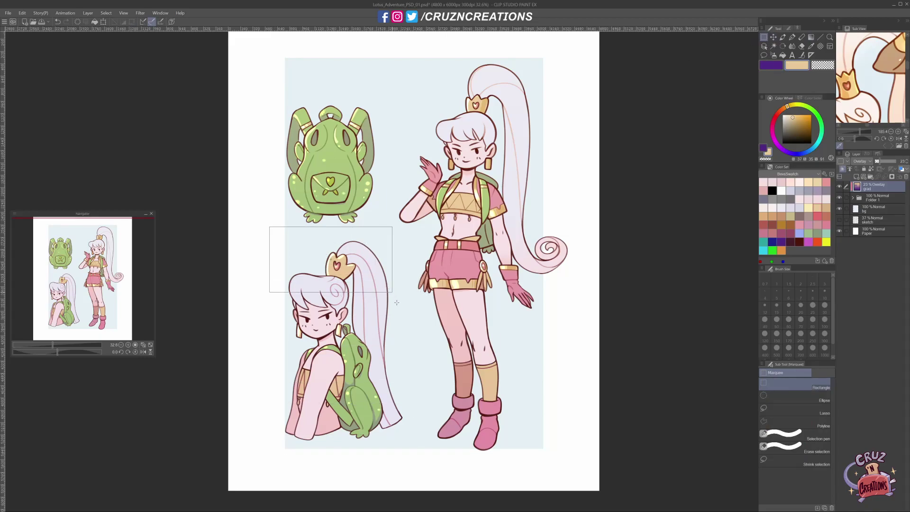
pyautogui.click(812, 37)
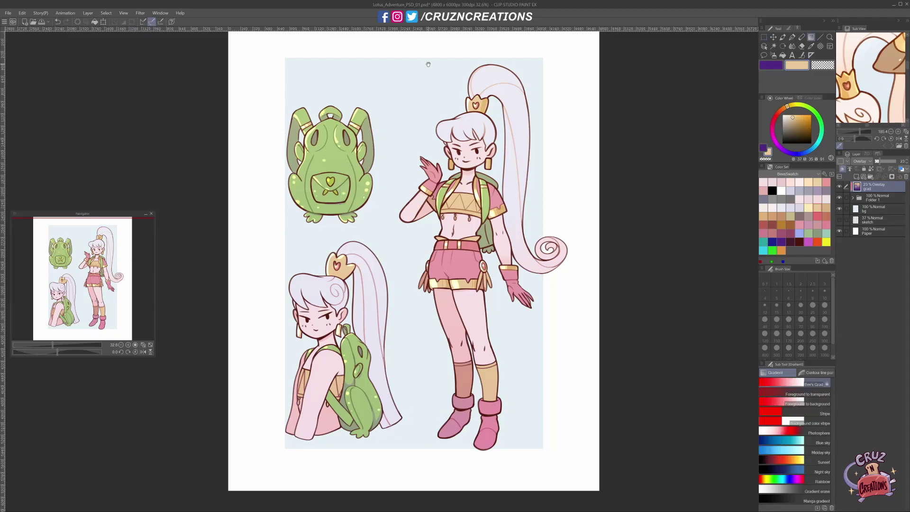
pyautogui.moveTo(612, 384); pyautogui.dragTo(601, 388)
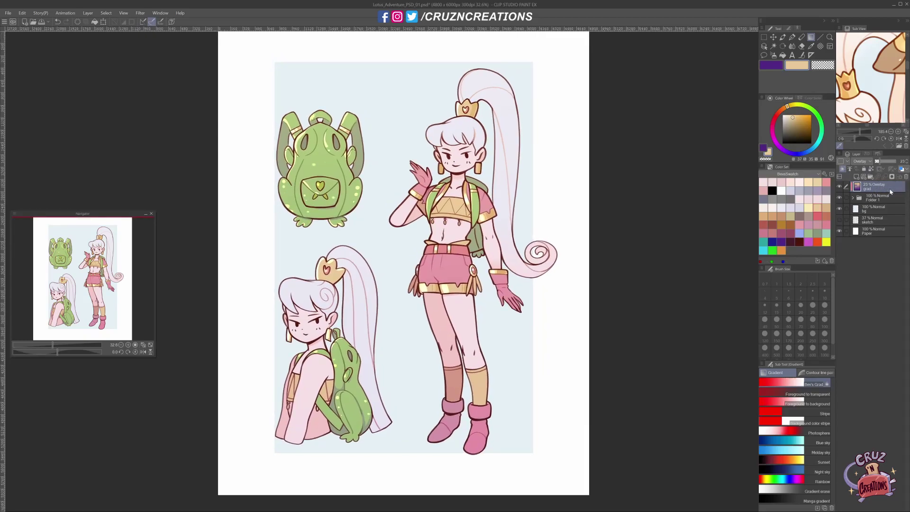
# Step: Add a Color balance correction layer and shift the Shadow sliders toward red, green and blue
pyautogui.rightClick(885, 190)
pyautogui.moveTo(863, 207)
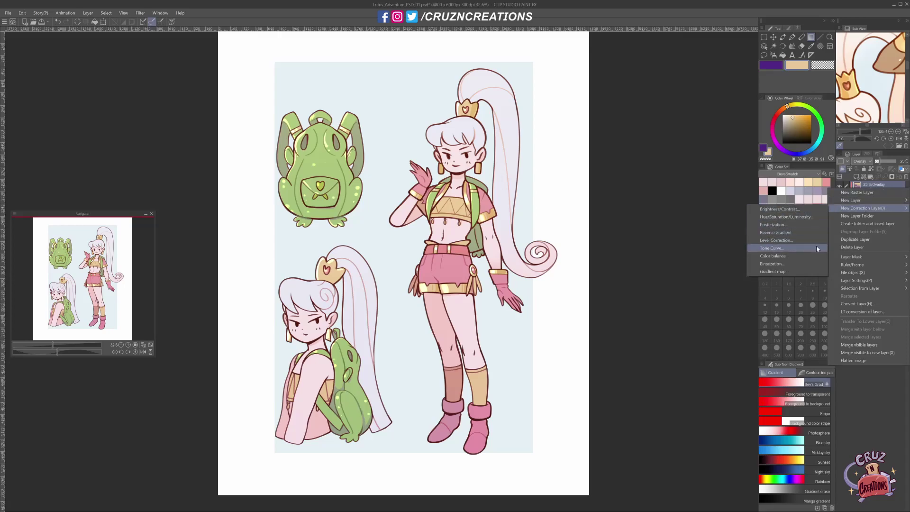
pyautogui.click(813, 256)
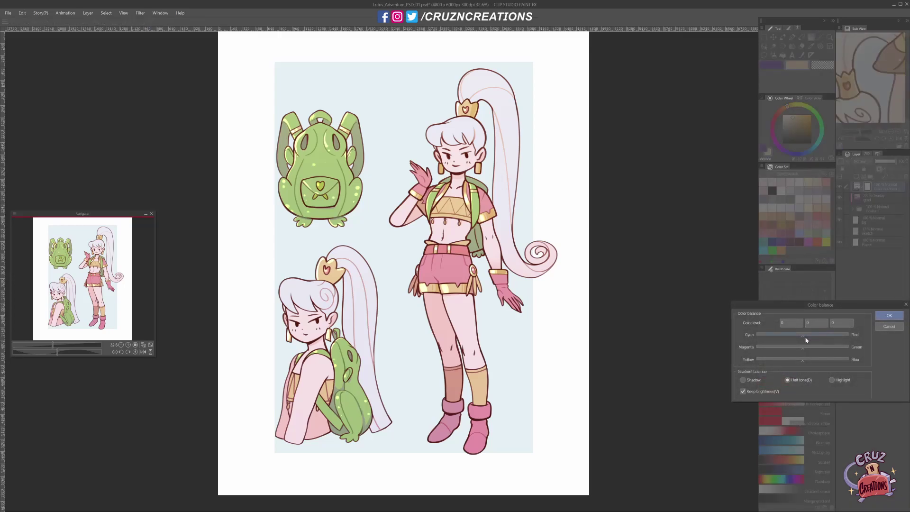
pyautogui.moveTo(806, 340); pyautogui.dragTo(826, 349)
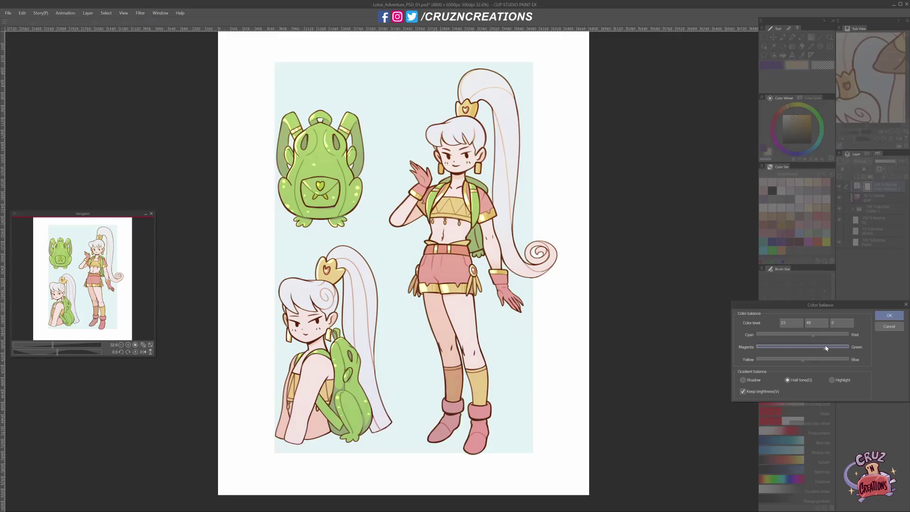
pyautogui.moveTo(800, 349); pyautogui.dragTo(815, 363)
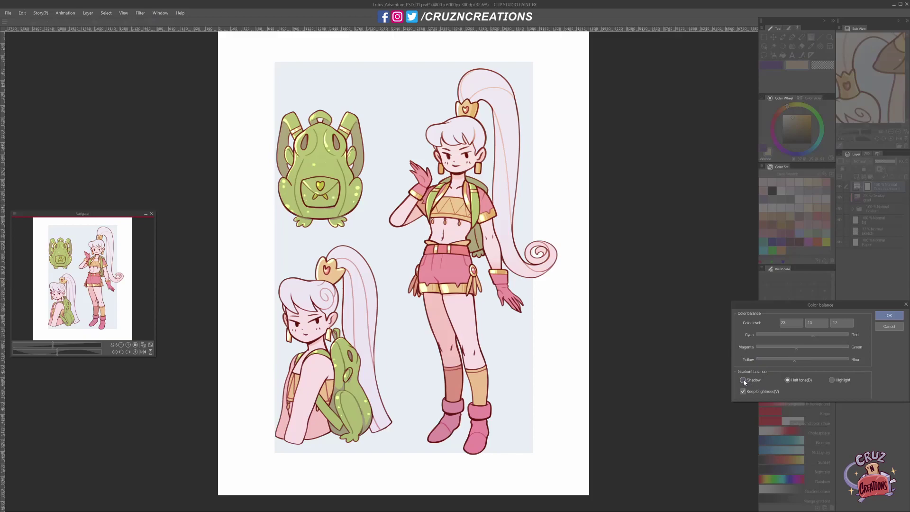
pyautogui.moveTo(805, 338); pyautogui.dragTo(815, 338)
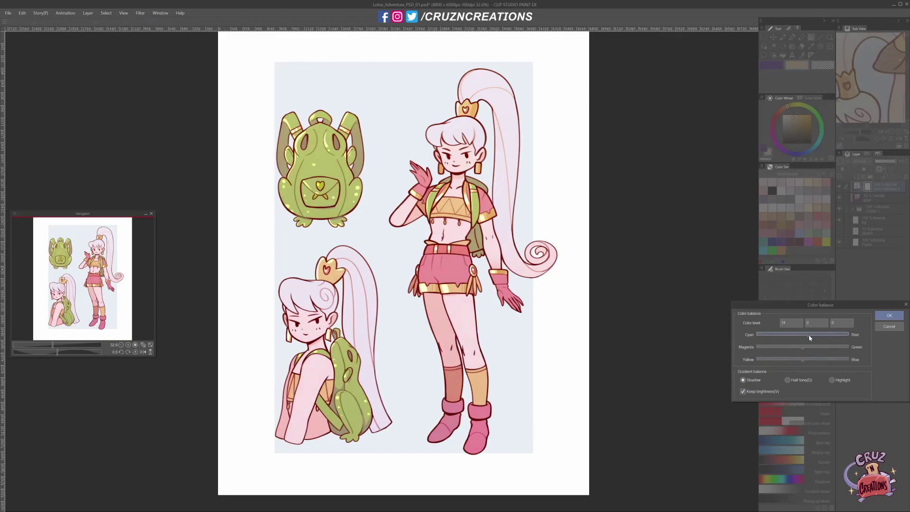
pyautogui.moveTo(804, 349)
pyautogui.mouseDown()
pyautogui.moveTo(814, 350)
pyautogui.moveTo(801, 350)
pyautogui.mouseUp()
pyautogui.moveTo(805, 361); pyautogui.dragTo(808, 363)
# Step: Set the Highlight balance to 4, 3, 13 for a mint tint and apply it
pyautogui.click(833, 380)
pyautogui.moveTo(803, 334); pyautogui.dragTo(801, 338)
pyautogui.click(805, 349)
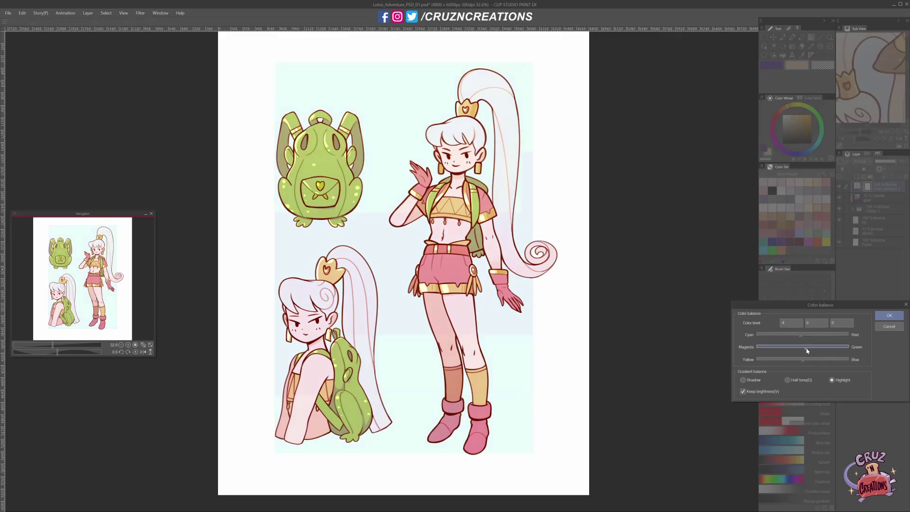
pyautogui.moveTo(801, 351); pyautogui.dragTo(803, 351)
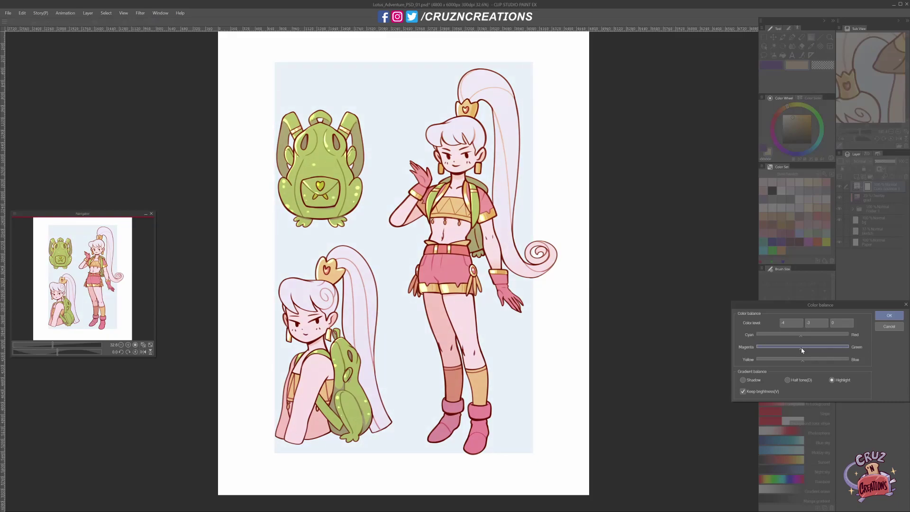
pyautogui.moveTo(803, 361); pyautogui.dragTo(797, 360)
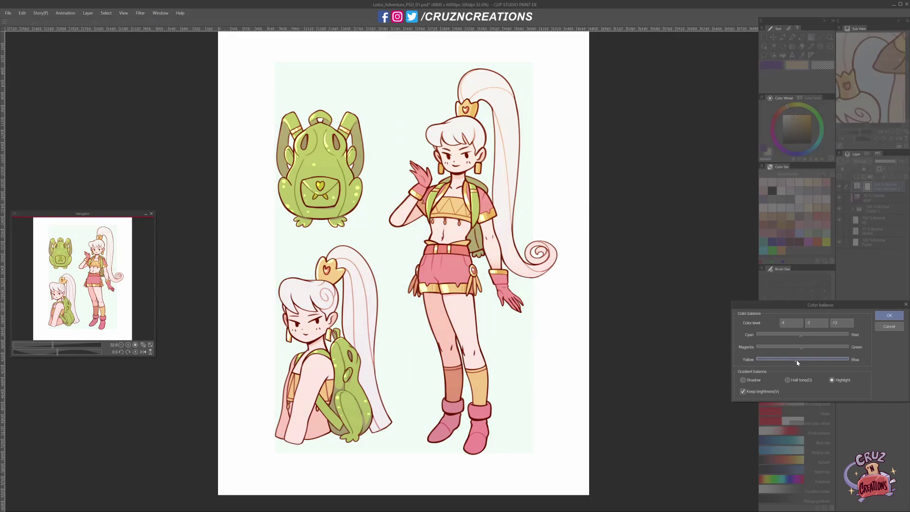
pyautogui.click(890, 315)
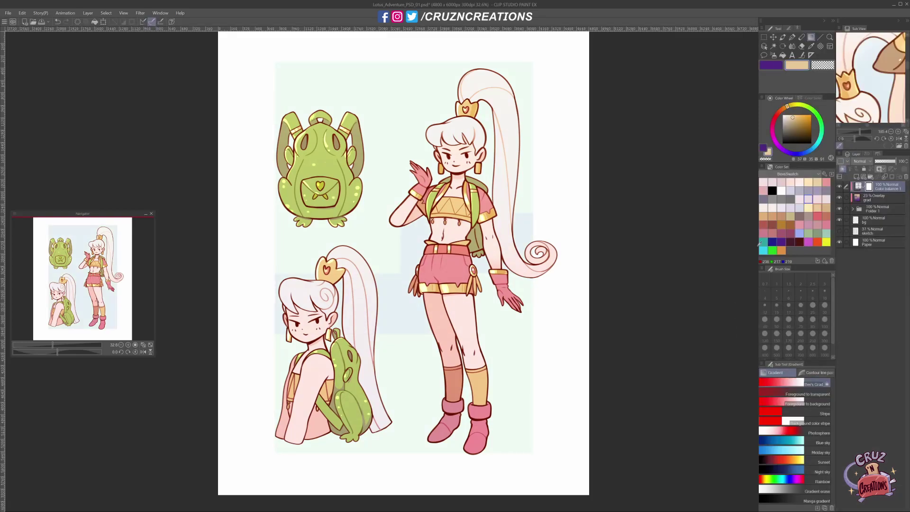
# Step: Zoom out to view the whole character sheet
pyautogui.moveTo(604, 396); pyautogui.dragTo(630, 398)
pyautogui.press('/')
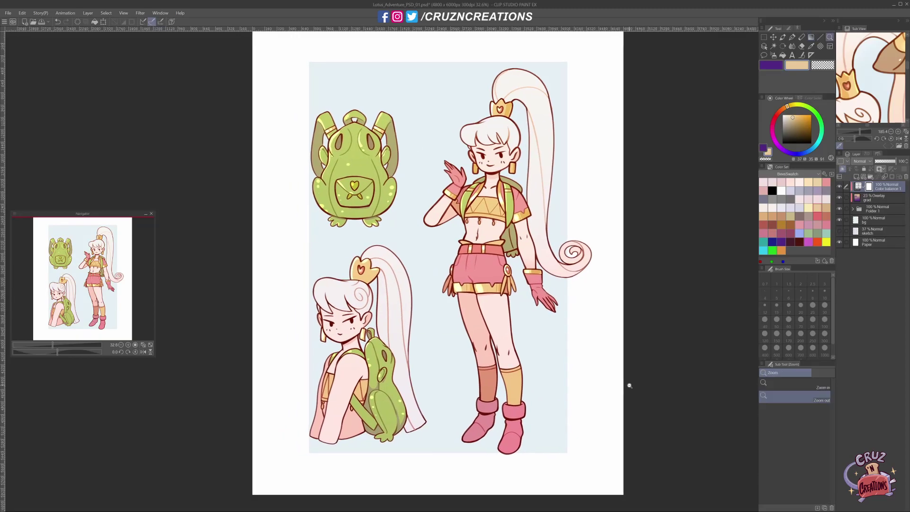
pyautogui.click(622, 382)
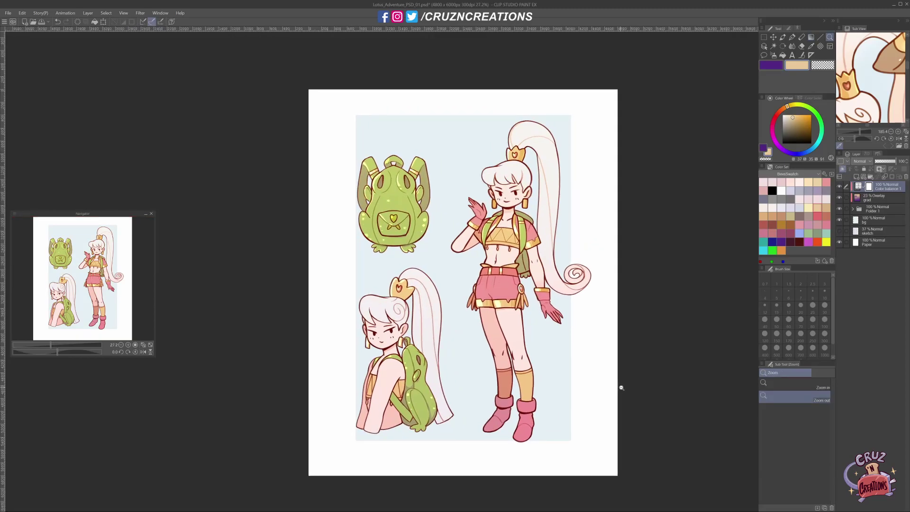
pyautogui.click(621, 386)
pyautogui.scroll(1, 622, 385)
pyautogui.scroll(1, 622, 385)
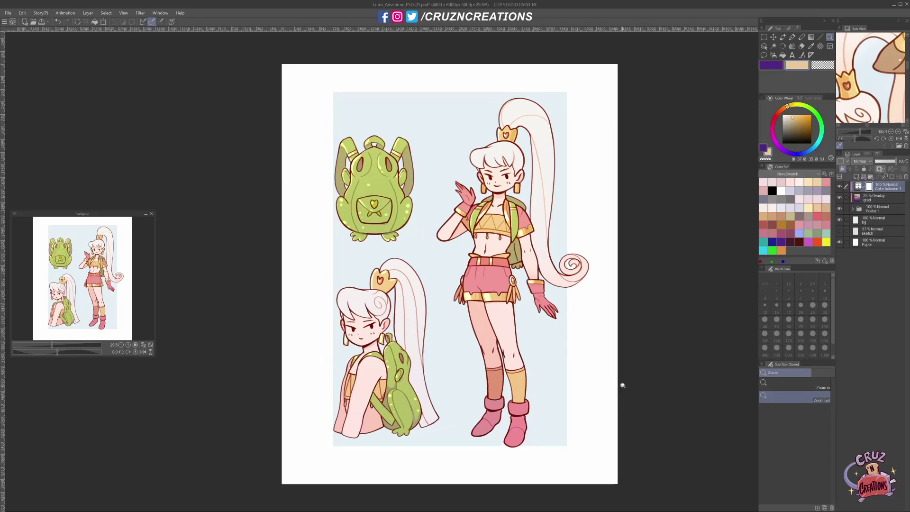
pyautogui.scroll(1, 623, 384)
pyautogui.scroll(1, 624, 385)
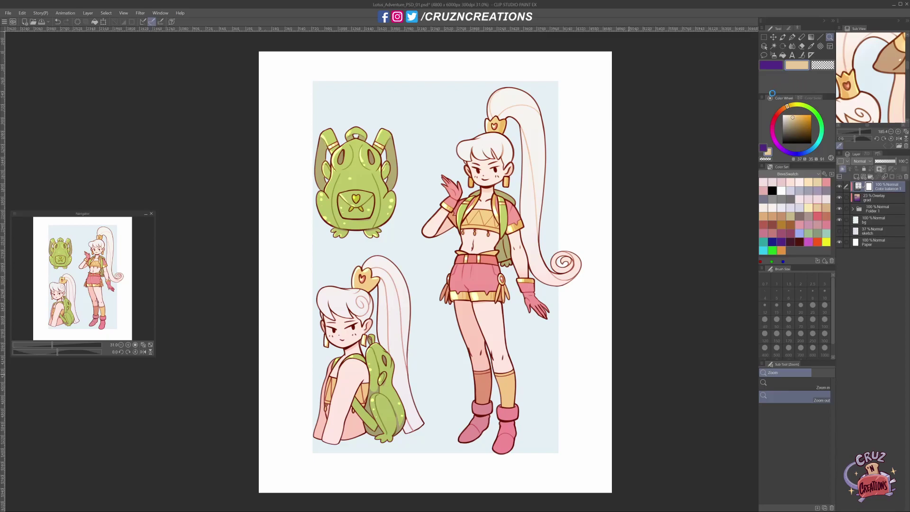
# Step: Save Lotus_Adventure_PSD_01.psd and dismiss the accidentally opened Print dialog
pyautogui.hotkey('ctrl', 's')
pyautogui.hotkey('ctrl', 'p')
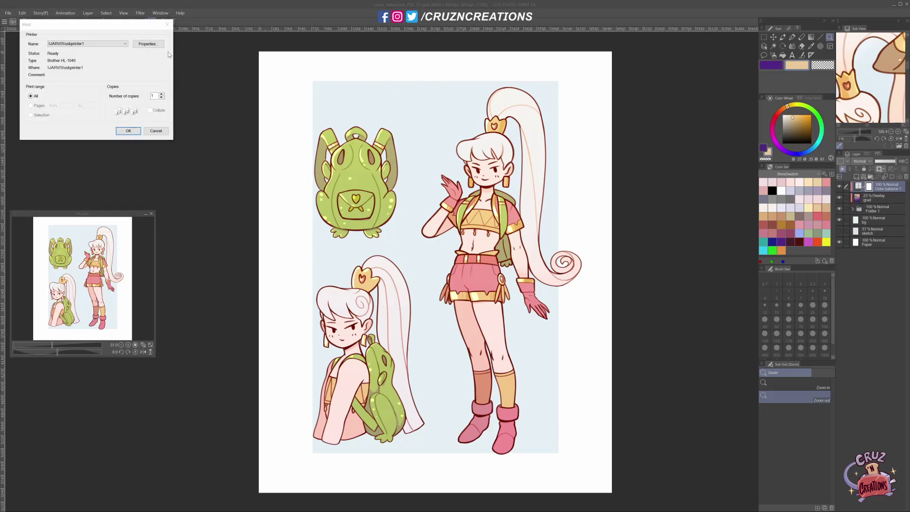
pyautogui.press('Escape')
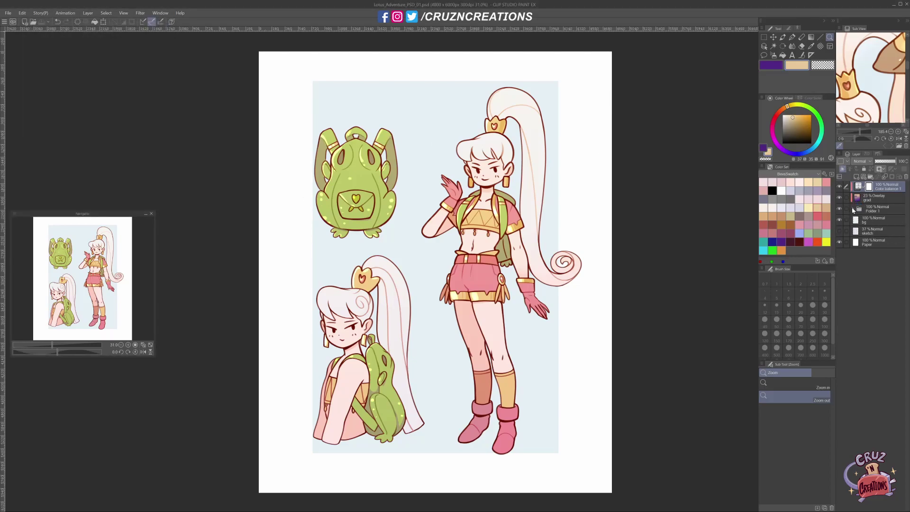
# Step: Expand Folder 1 and pick a darkened version of the sleeve's pink as drawing colour
pyautogui.click(853, 209)
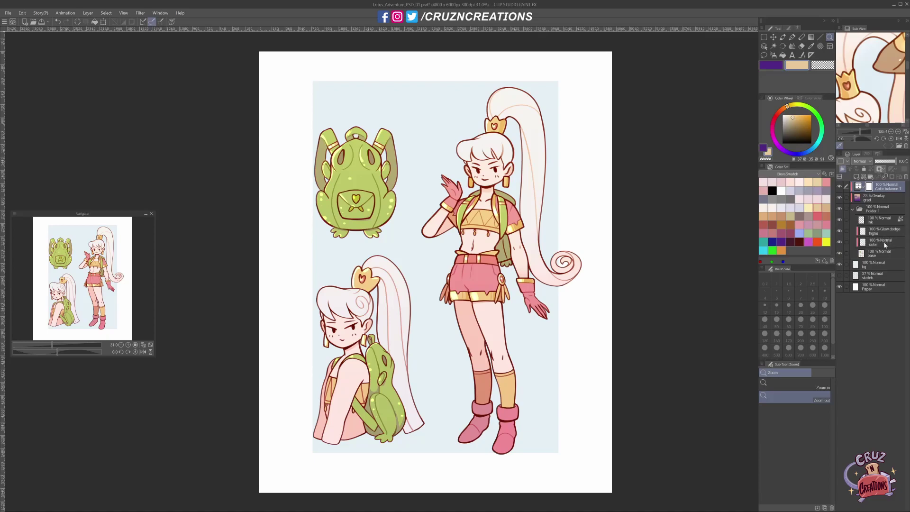
pyautogui.click(885, 245)
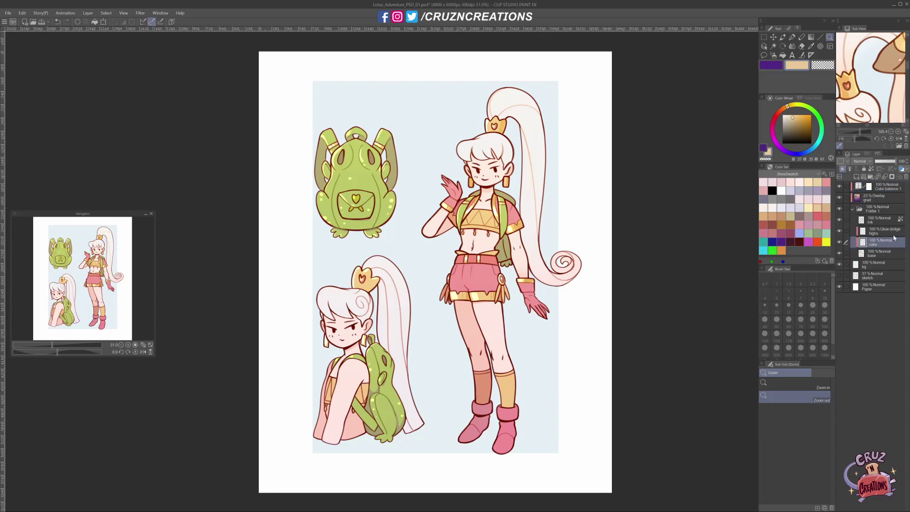
pyautogui.click(891, 223)
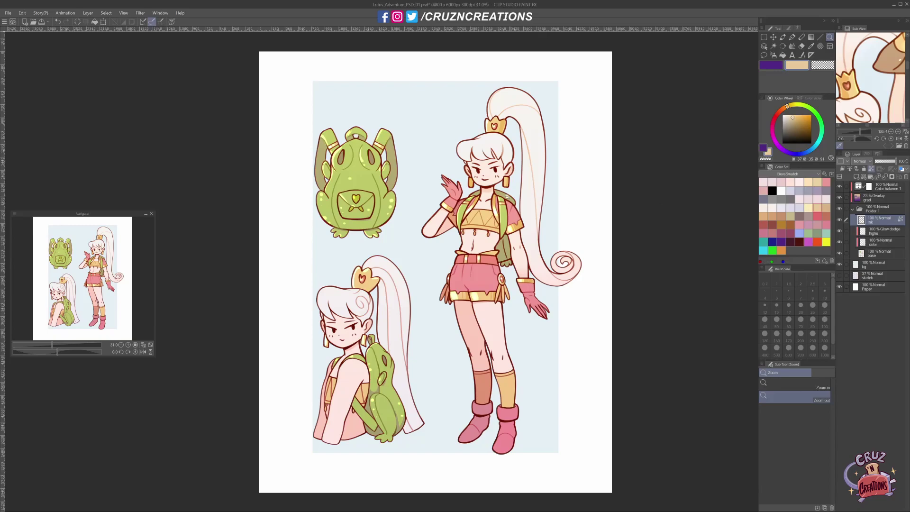
pyautogui.keyDown('alt'); pyautogui.click(515, 216); pyautogui.keyUp('alt')
pyautogui.moveTo(804, 114); pyautogui.dragTo(798, 119)
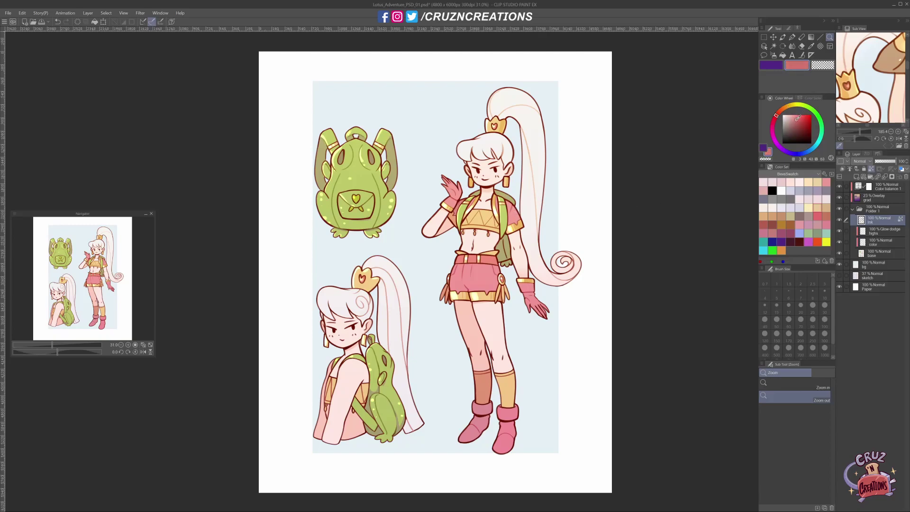
# Step: Zoom in on the standing girl's face and add a new raster layer above Glow dodge highs
pyautogui.click(494, 154)
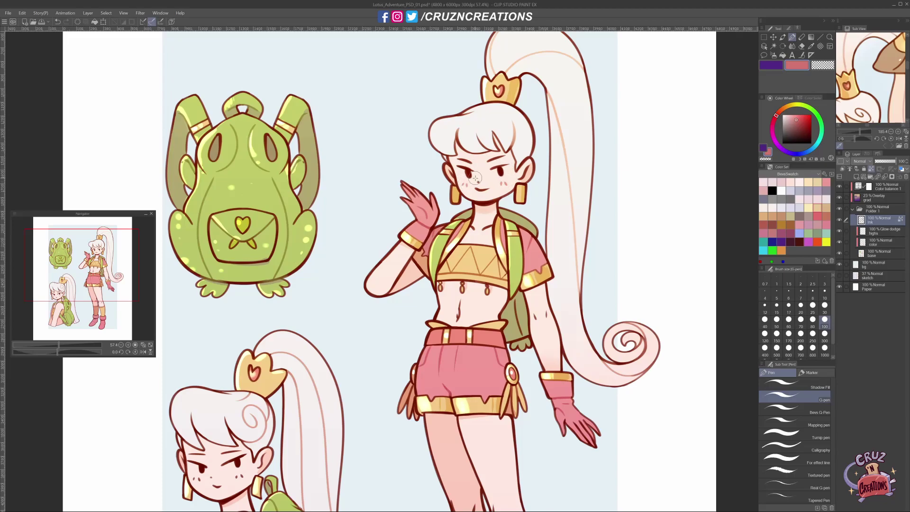
pyautogui.scroll(-1, 547, 247)
pyautogui.scroll(-3, 546, 247)
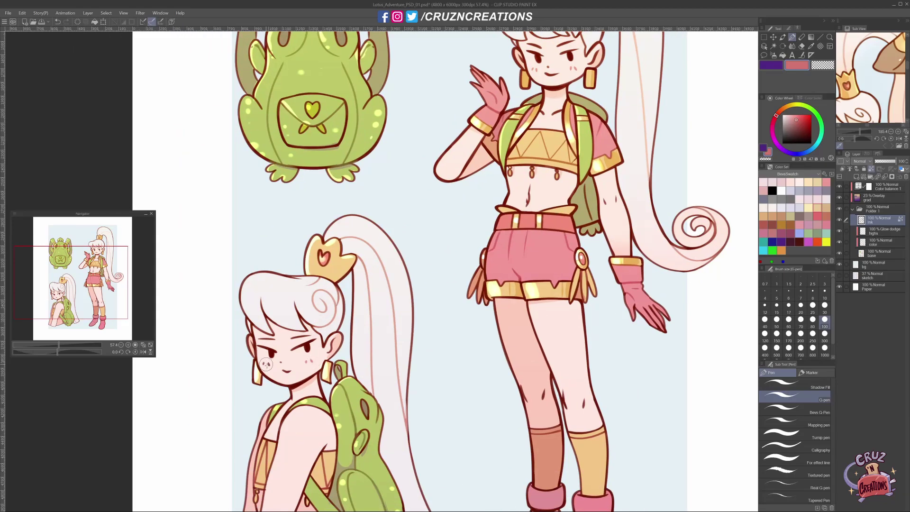
pyautogui.scroll(-1, 536, 351)
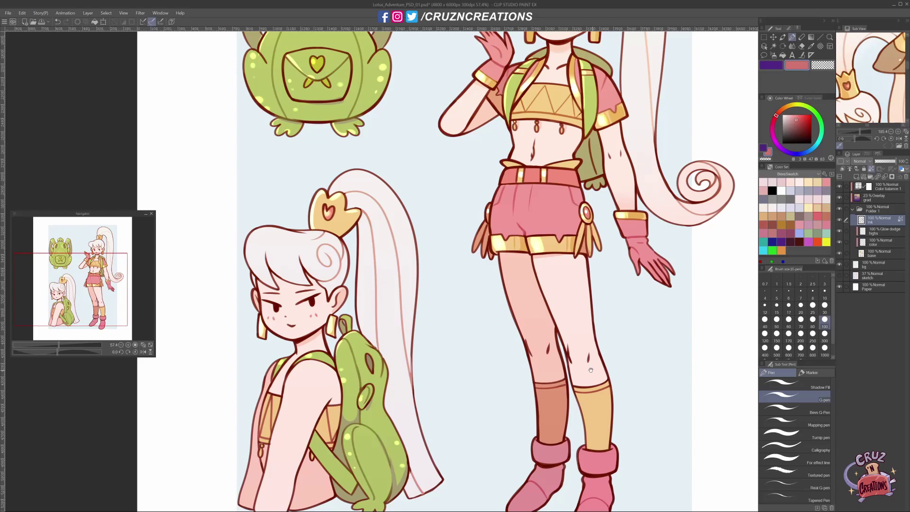
pyautogui.scroll(-1, 584, 356)
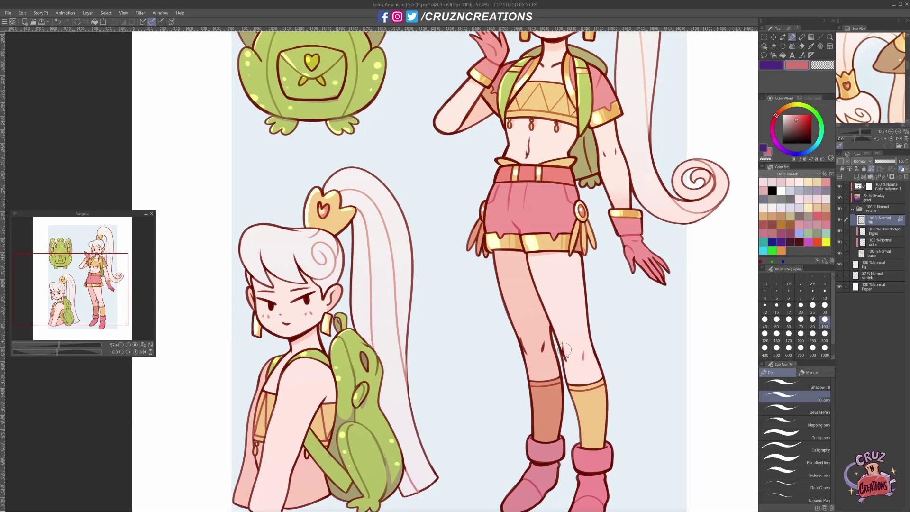
pyautogui.press('b')
pyautogui.press('p')
pyautogui.scroll(1, 593, 214)
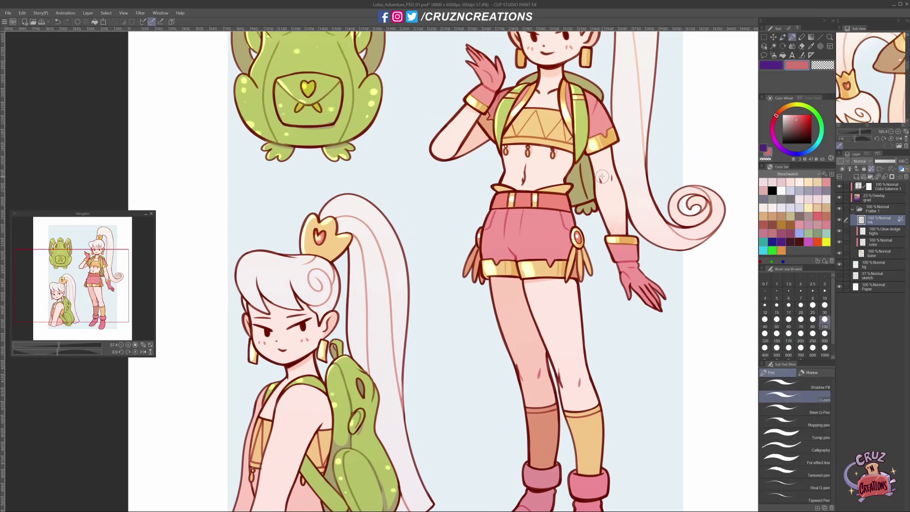
pyautogui.scroll(1, 610, 175)
pyautogui.press('b')
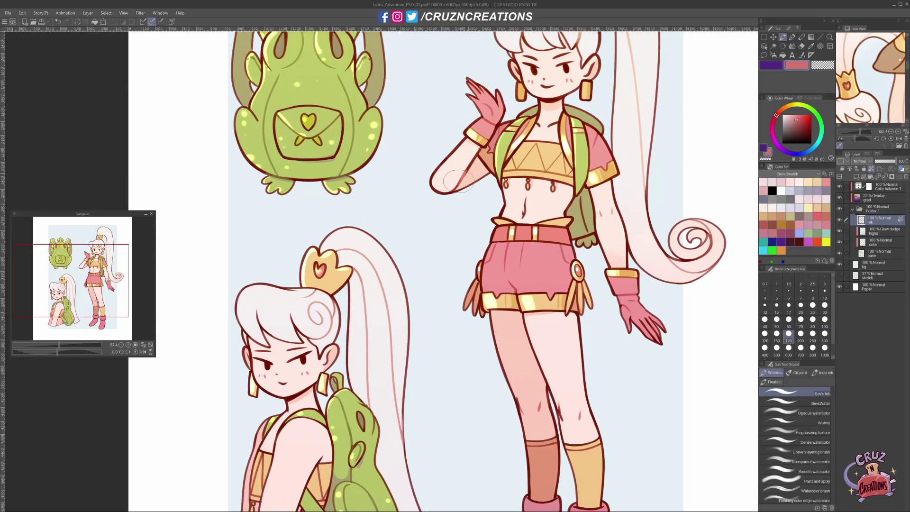
pyautogui.scroll(-4, 480, 285)
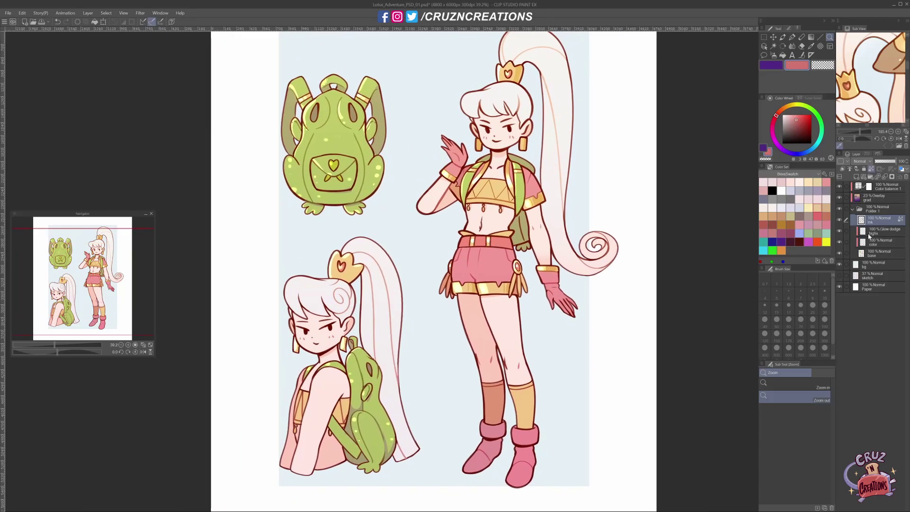
pyautogui.click(898, 235)
pyautogui.click(864, 177)
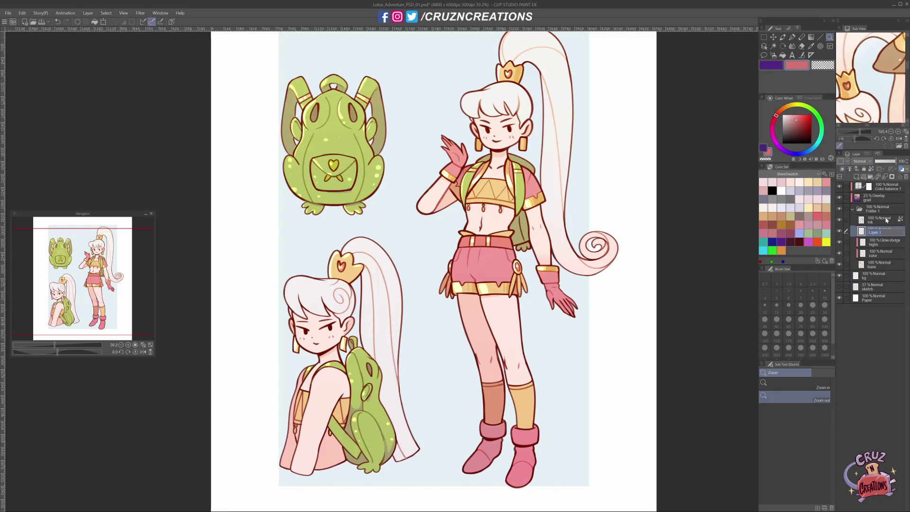
# Step: Name the layer blush and airbrush soft orange-red blush onto the standing girl's cheeks and knees
pyautogui.press('Return')
pyautogui.click(774, 55)
pyautogui.click(817, 242)
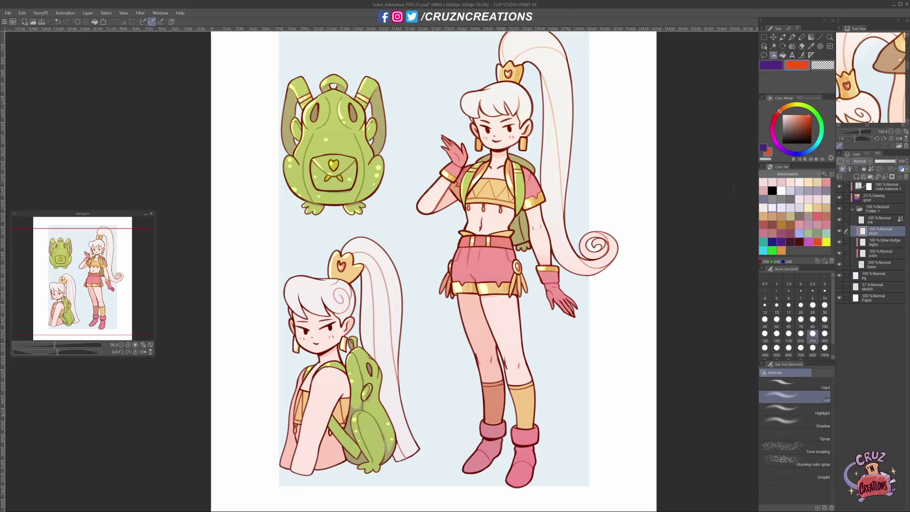
pyautogui.moveTo(509, 140)
pyautogui.mouseDown()
pyautogui.moveTo(516, 135)
pyautogui.moveTo(489, 136)
pyautogui.moveTo(513, 135)
pyautogui.mouseUp()
pyautogui.moveTo(512, 365)
pyautogui.mouseDown()
pyautogui.moveTo(517, 372)
pyautogui.moveTo(486, 370)
pyautogui.mouseUp()
# Step: Soften the seated girl's shoulder with sampled light pink skin tone
pyautogui.moveTo(415, 386); pyautogui.dragTo(472, 373)
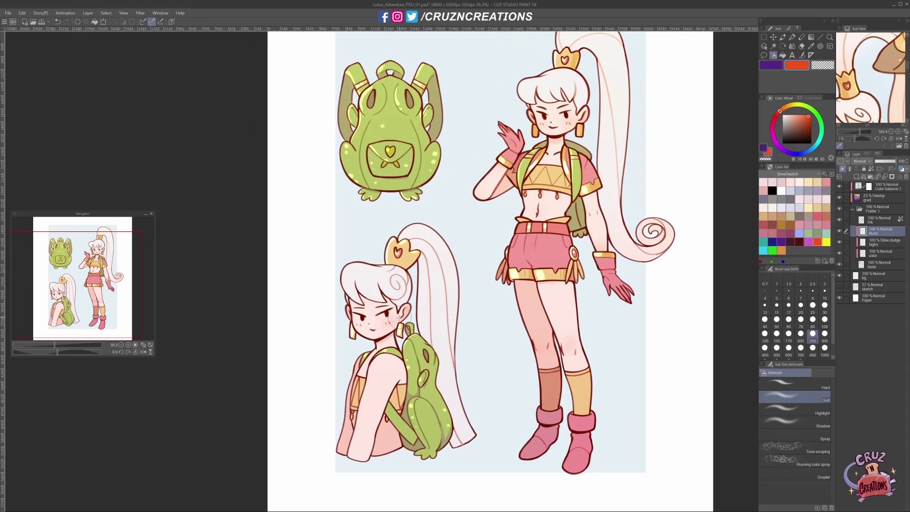
pyautogui.keyDown('alt'); pyautogui.click(388, 361); pyautogui.keyUp('alt')
pyautogui.moveTo(388, 361); pyautogui.dragTo(382, 377)
pyautogui.moveTo(487, 323); pyautogui.dragTo(482, 339)
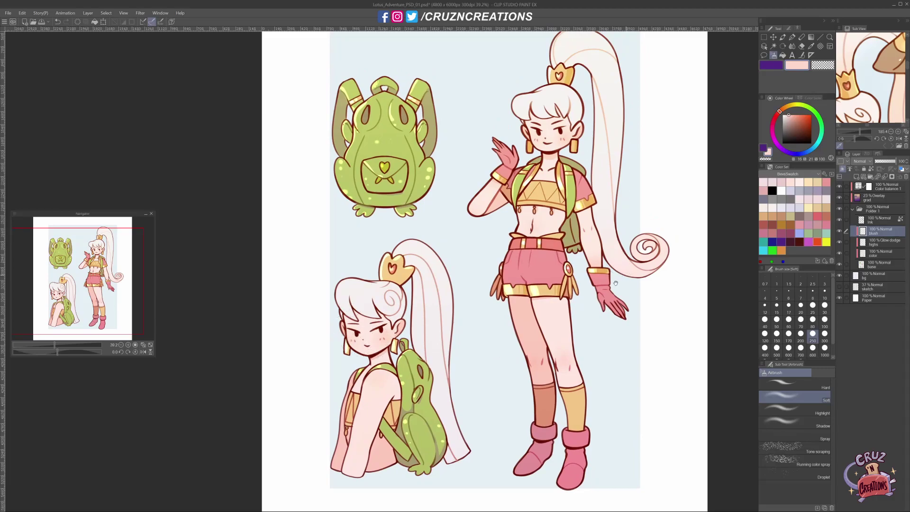
pyautogui.moveTo(474, 228); pyautogui.dragTo(460, 239)
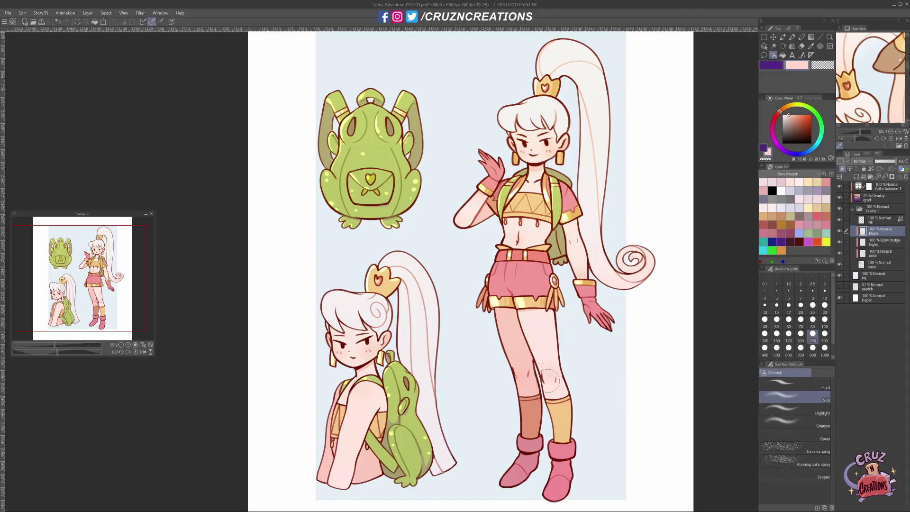
# Step: Sample a lighter skin pink, zoom out to the whole sheet and collapse Folder 1
pyautogui.keyDown('alt'); pyautogui.click(550, 374); pyautogui.keyUp('alt')
pyautogui.moveTo(596, 398); pyautogui.dragTo(544, 378)
pyautogui.keyDown('alt'); pyautogui.click(592, 393); pyautogui.keyUp('alt')
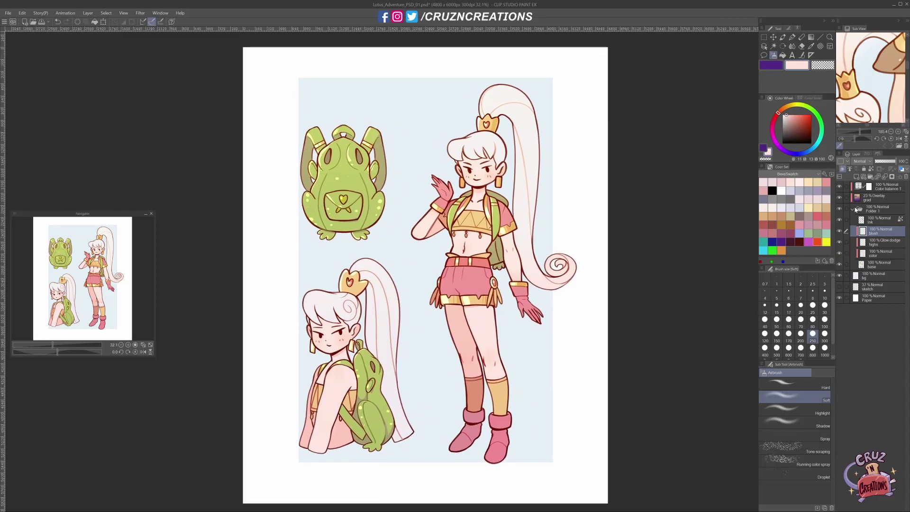
pyautogui.click(855, 211)
pyautogui.moveTo(633, 382); pyautogui.dragTo(637, 381)
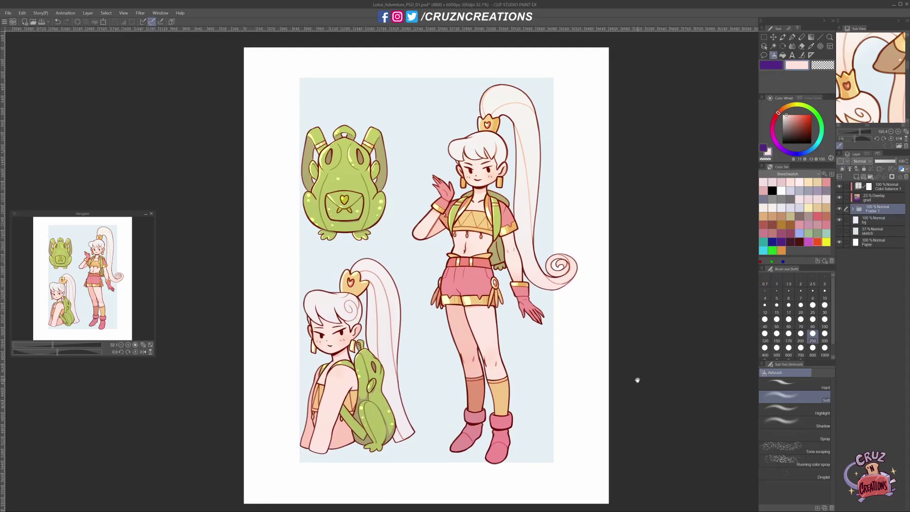